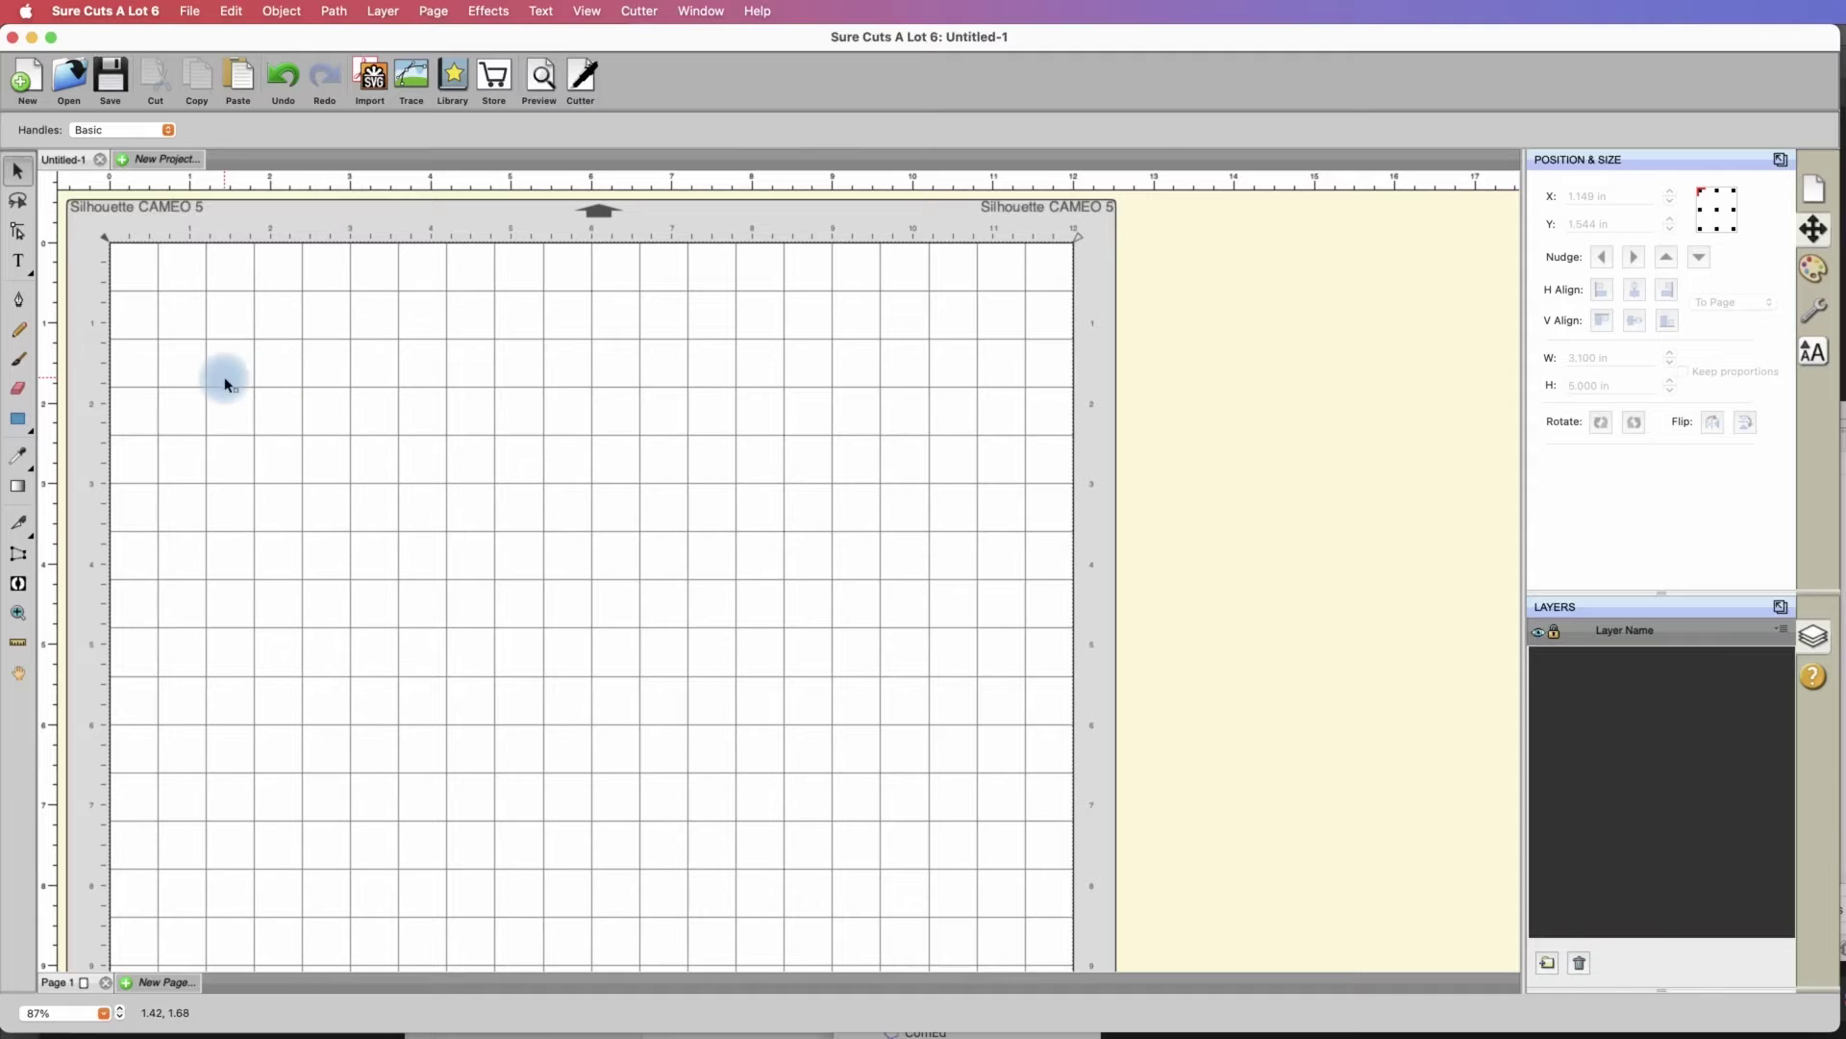
Draw a rectangle about 2.7 in wide and 2.96 in high in the mat's upper-left area
left_click(18, 420)
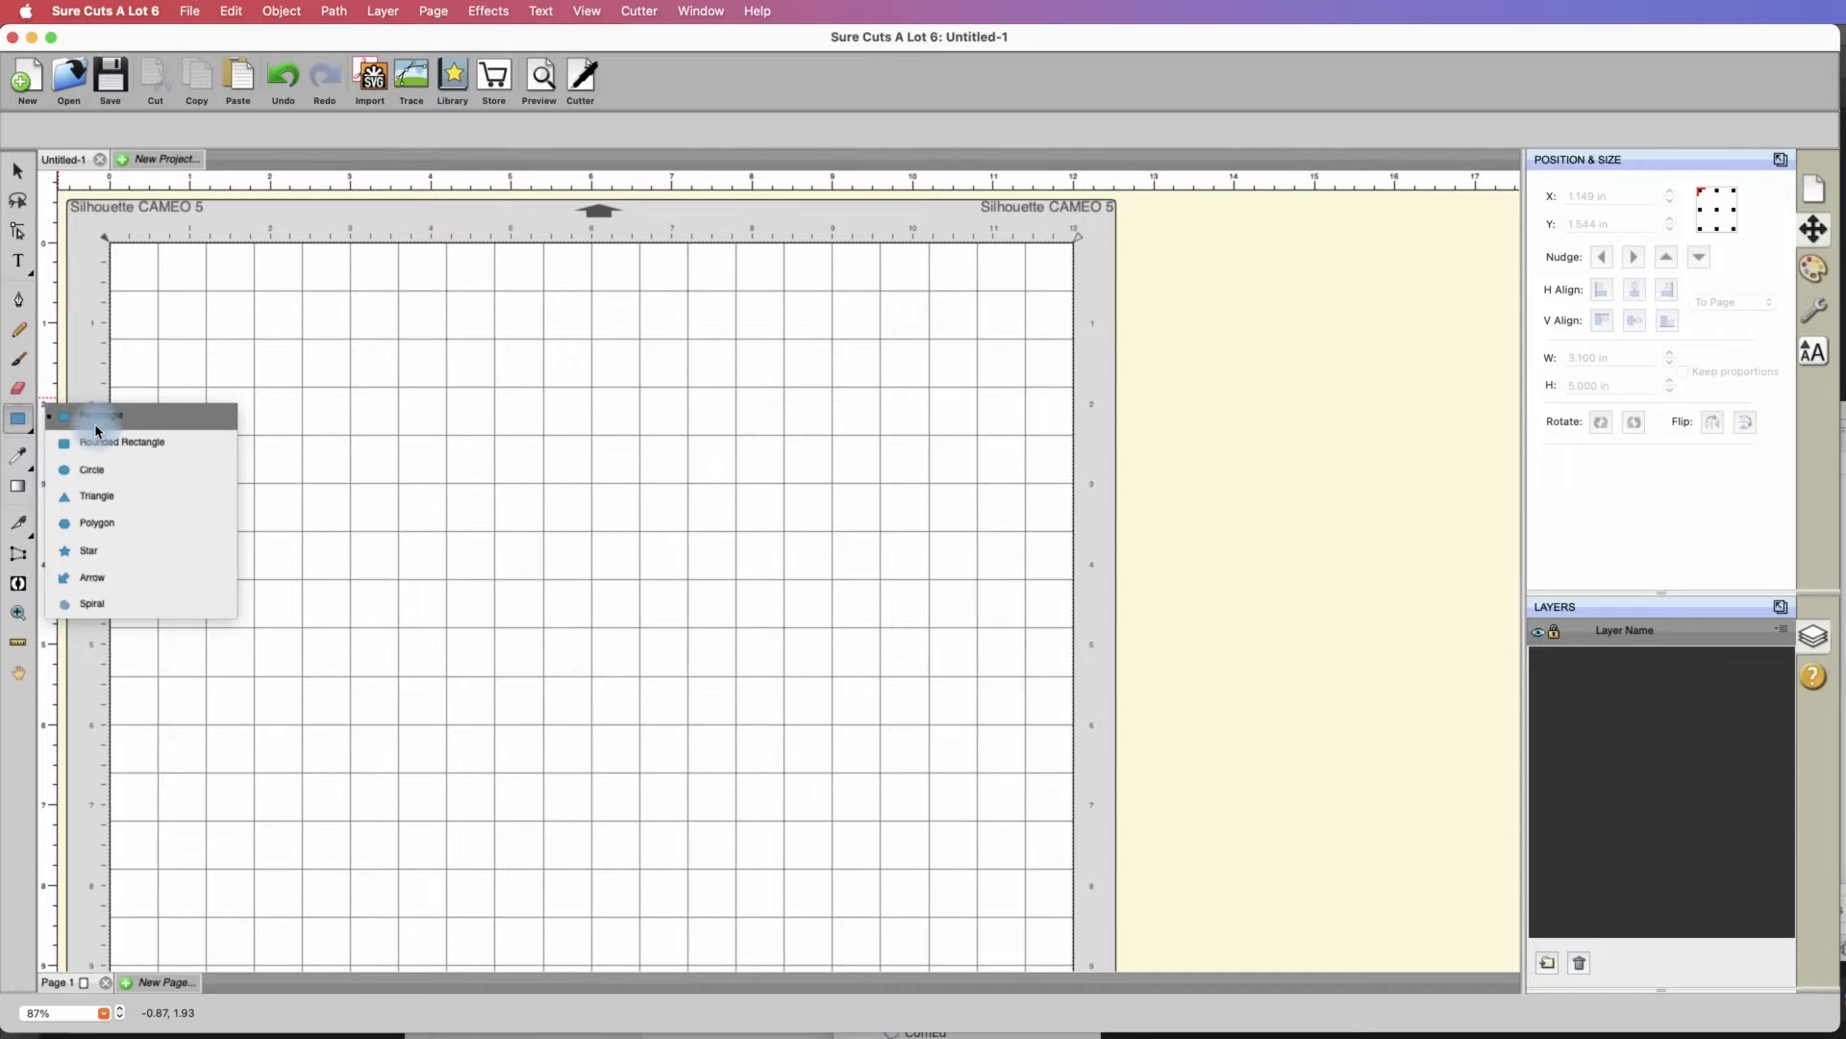
left_click(20, 426)
left_click(20, 426)
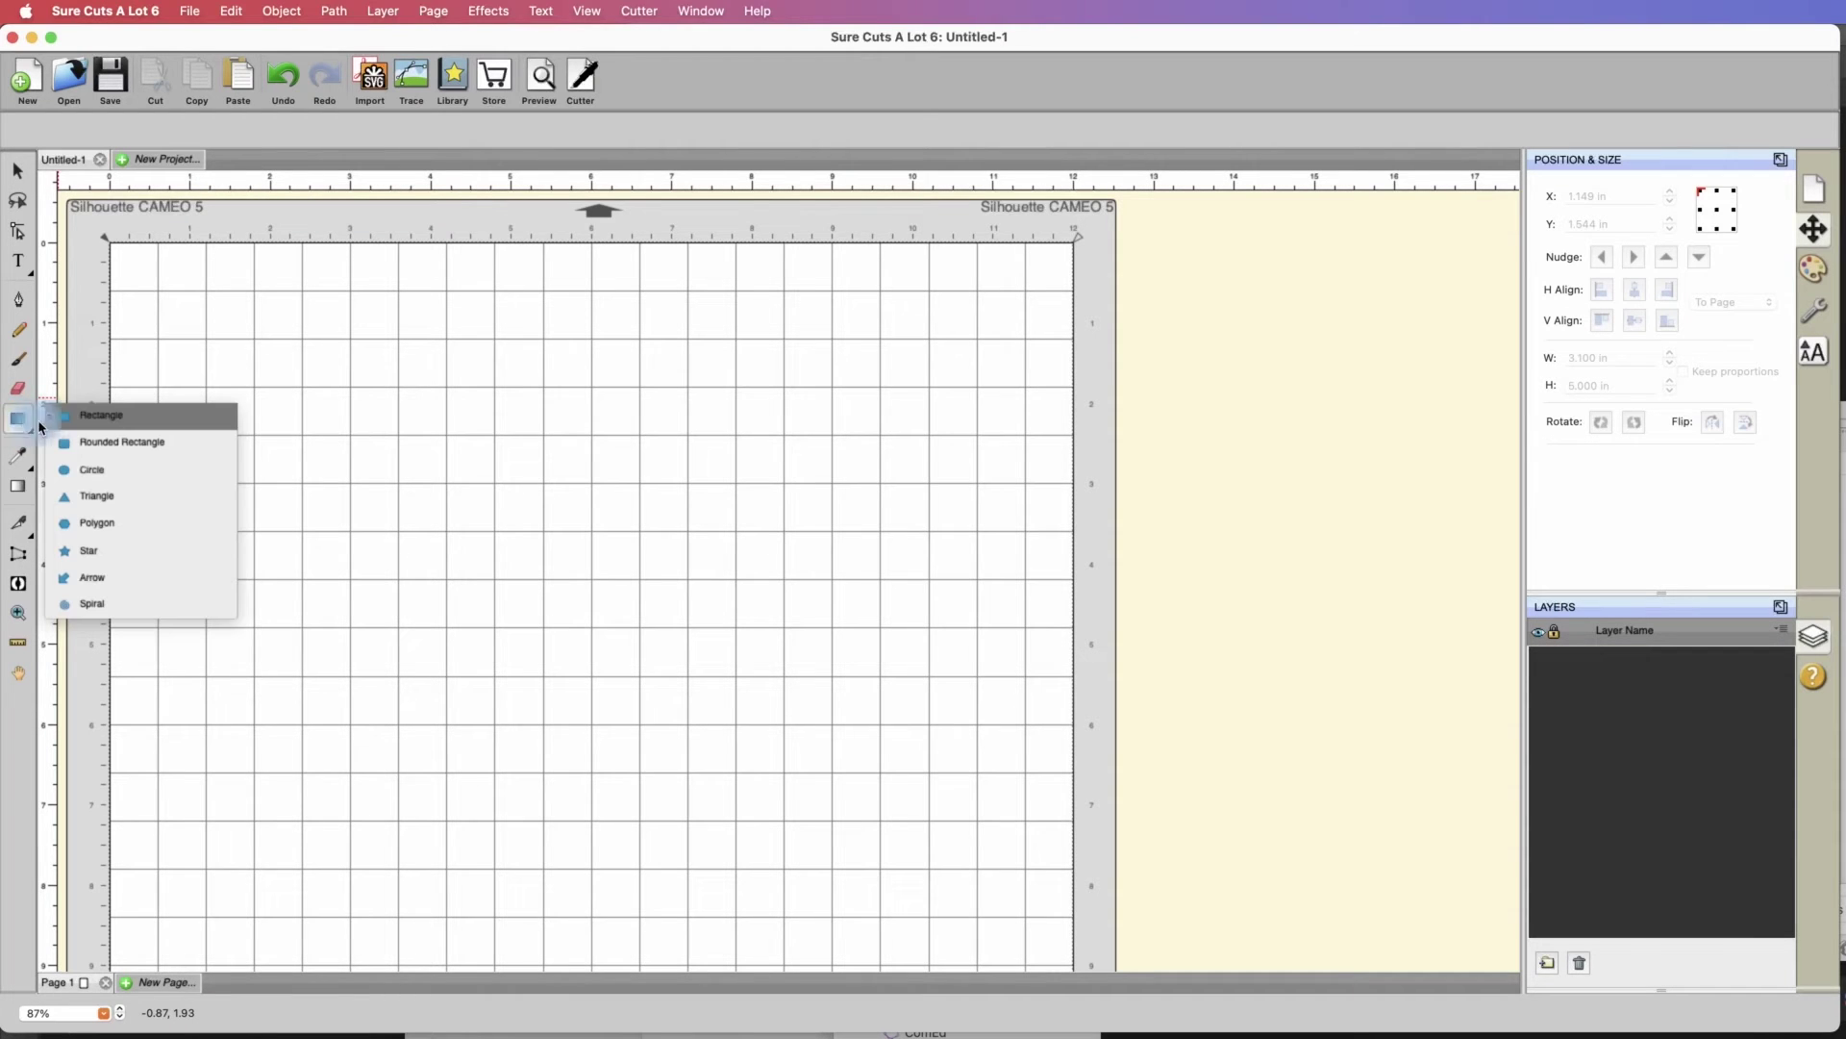
left_click(99, 426)
left_click_drag(227, 383, 446, 622)
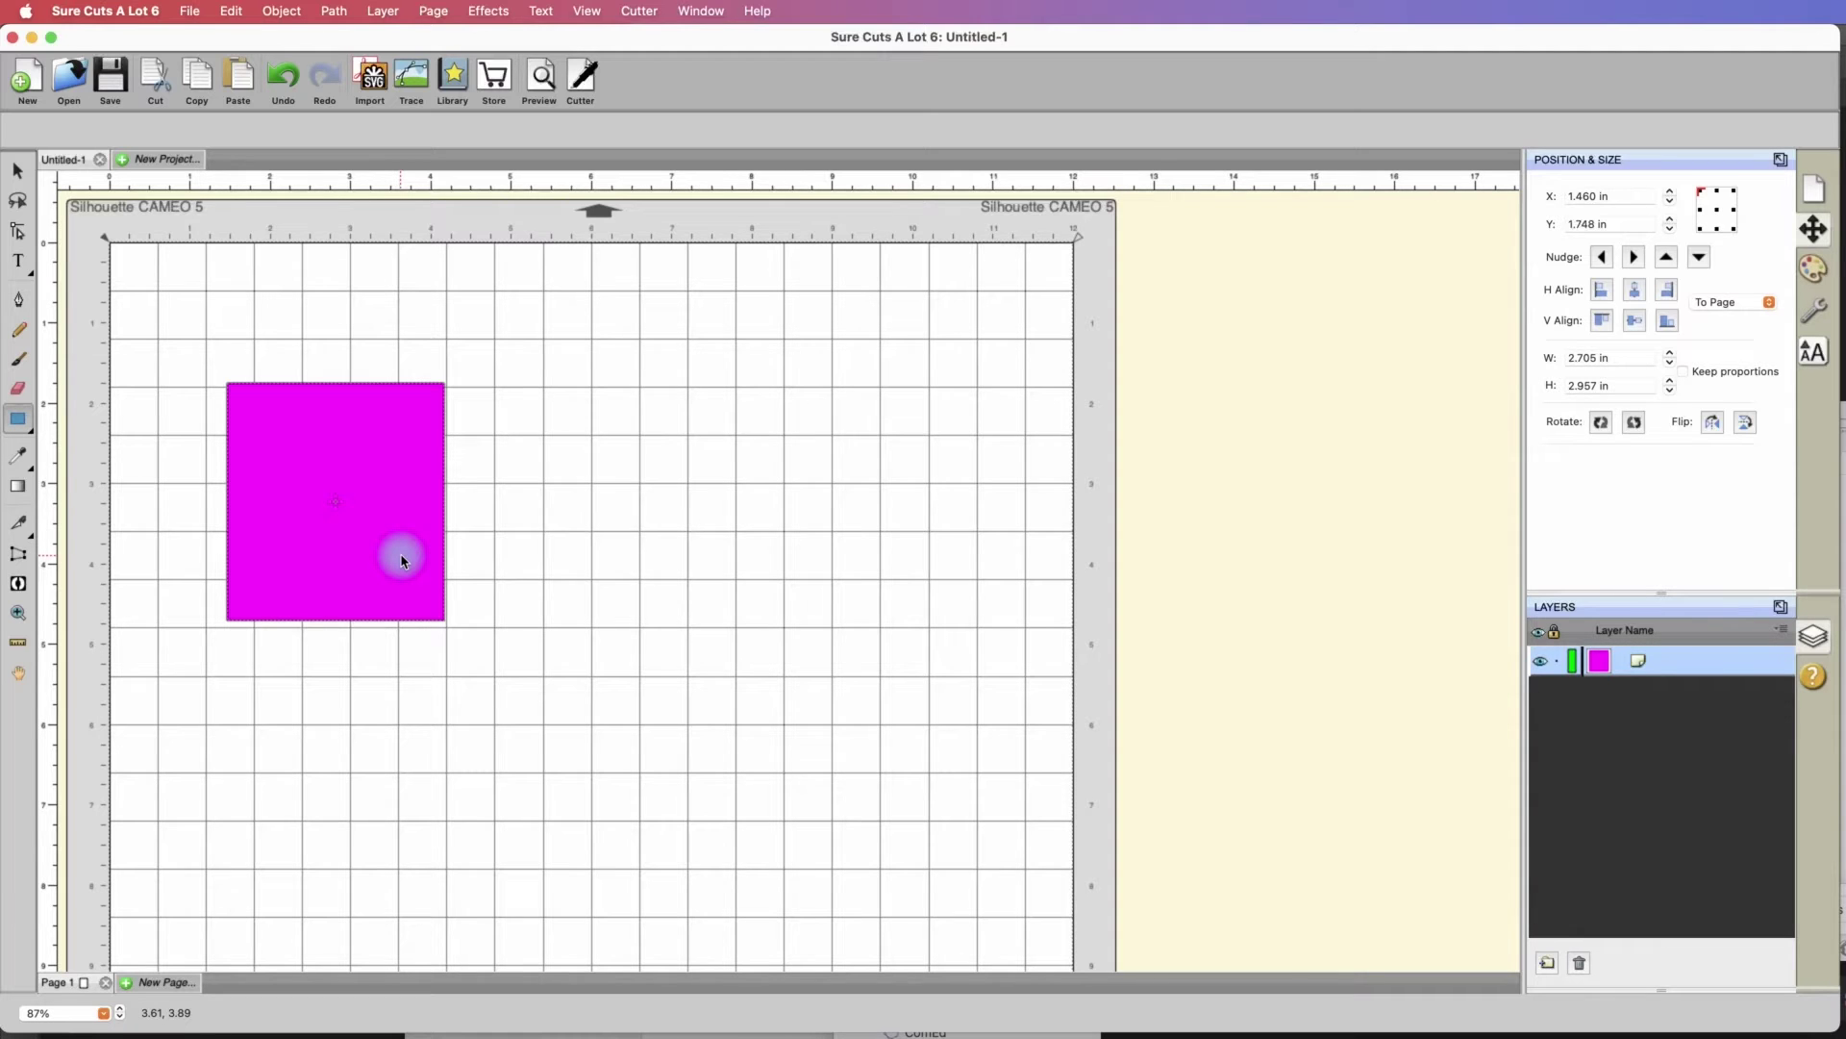
left_click(585, 546)
left_click(412, 530)
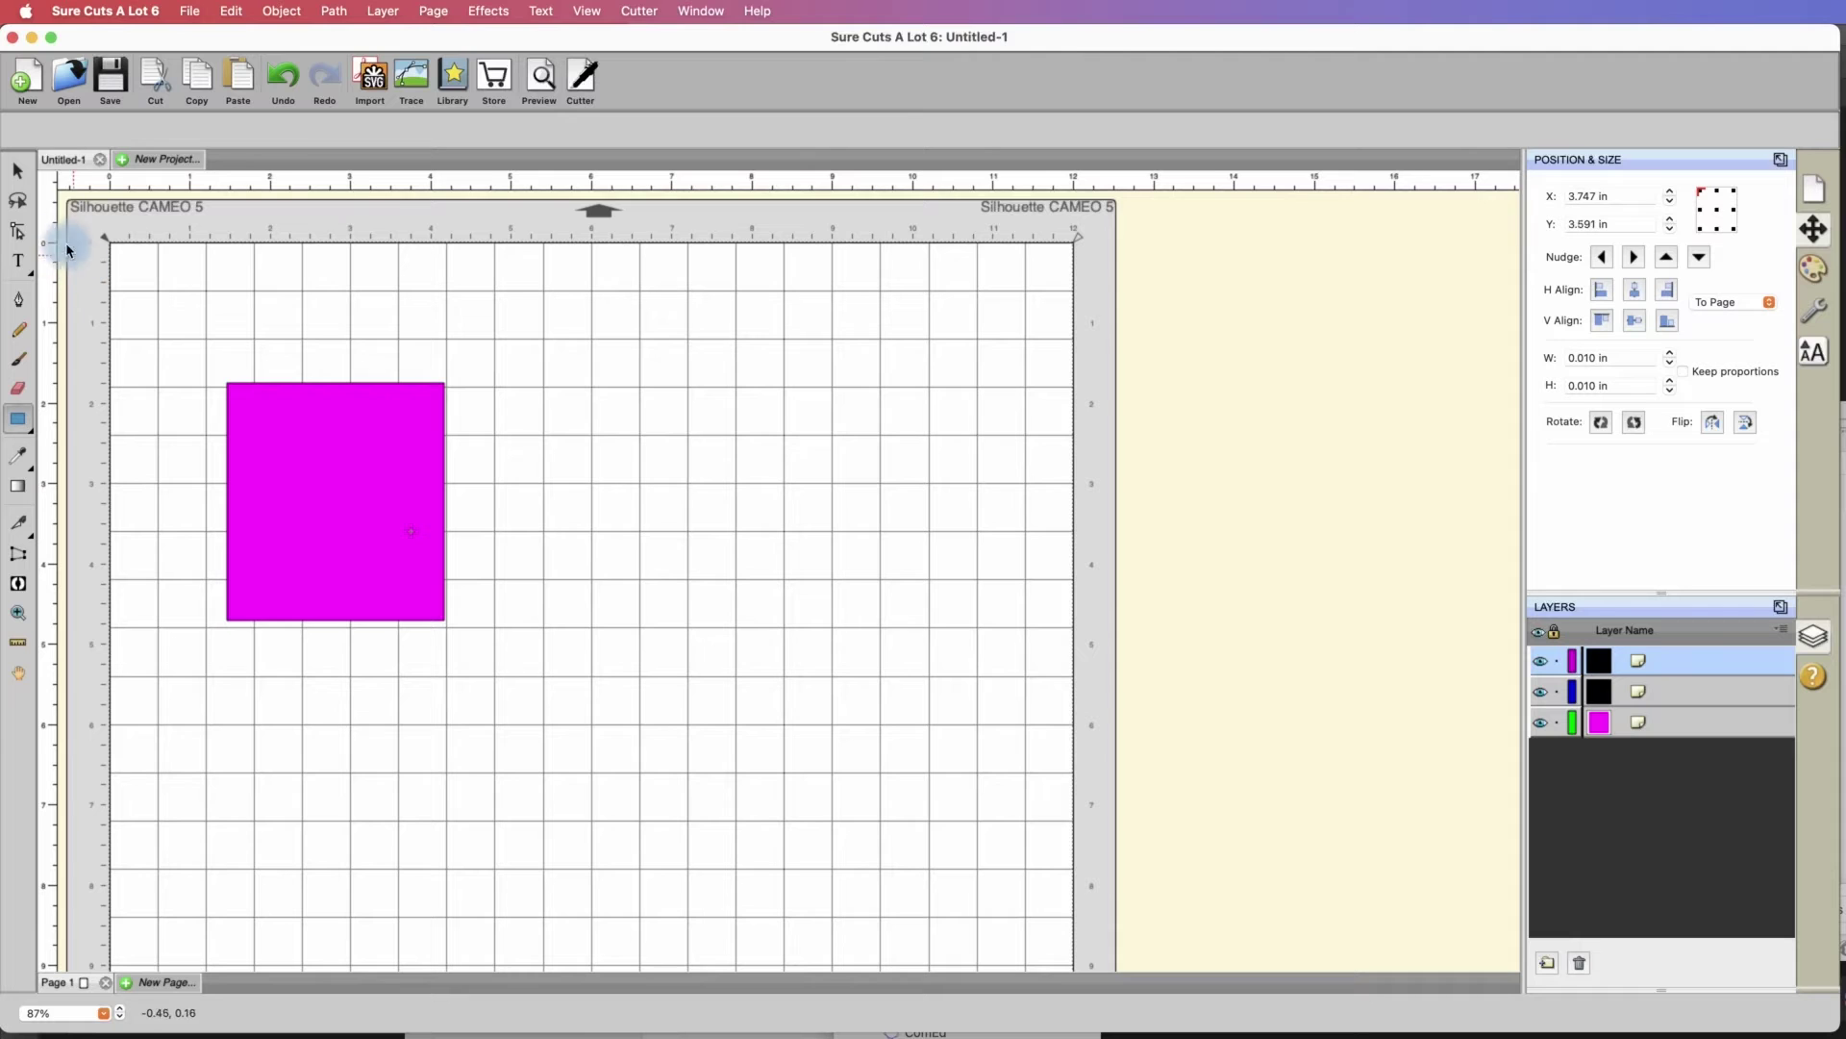
key("super+z")
key("super+z")
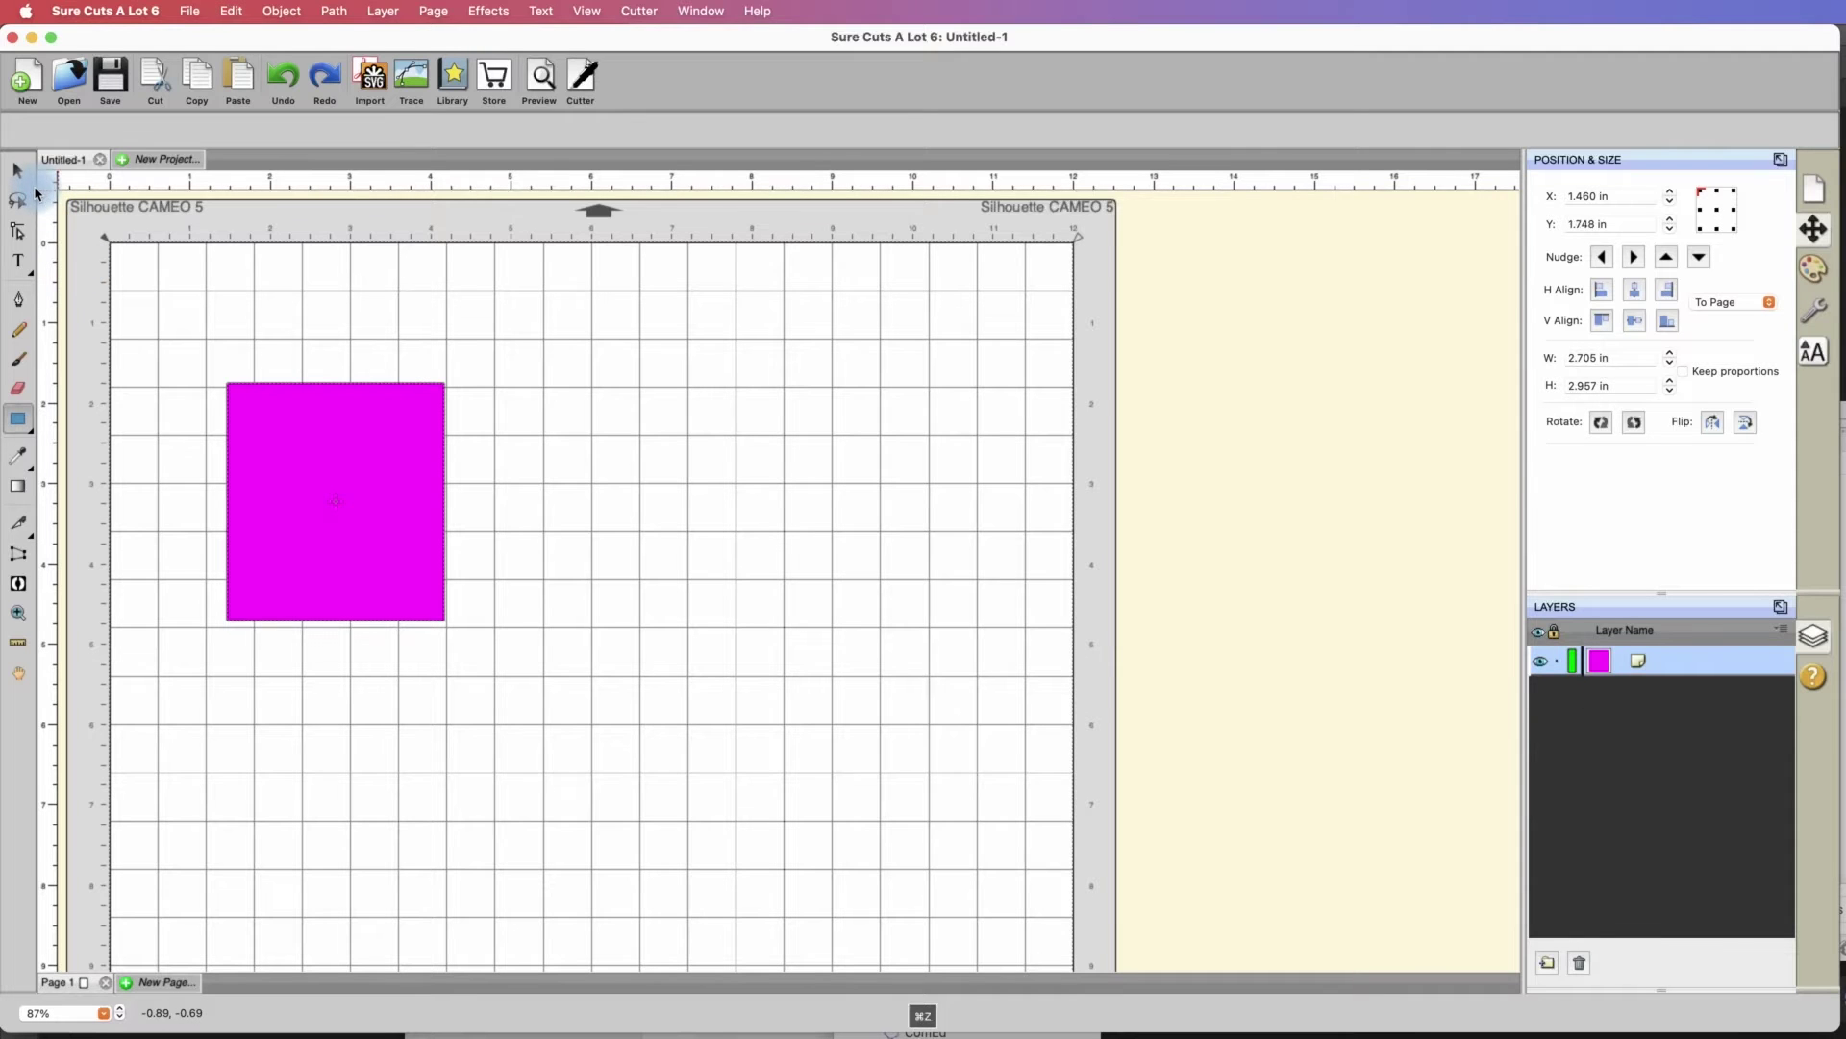
Set the rectangle's height to 4.25 in and its width to 11 in without keeping proportions
left_click(17, 171)
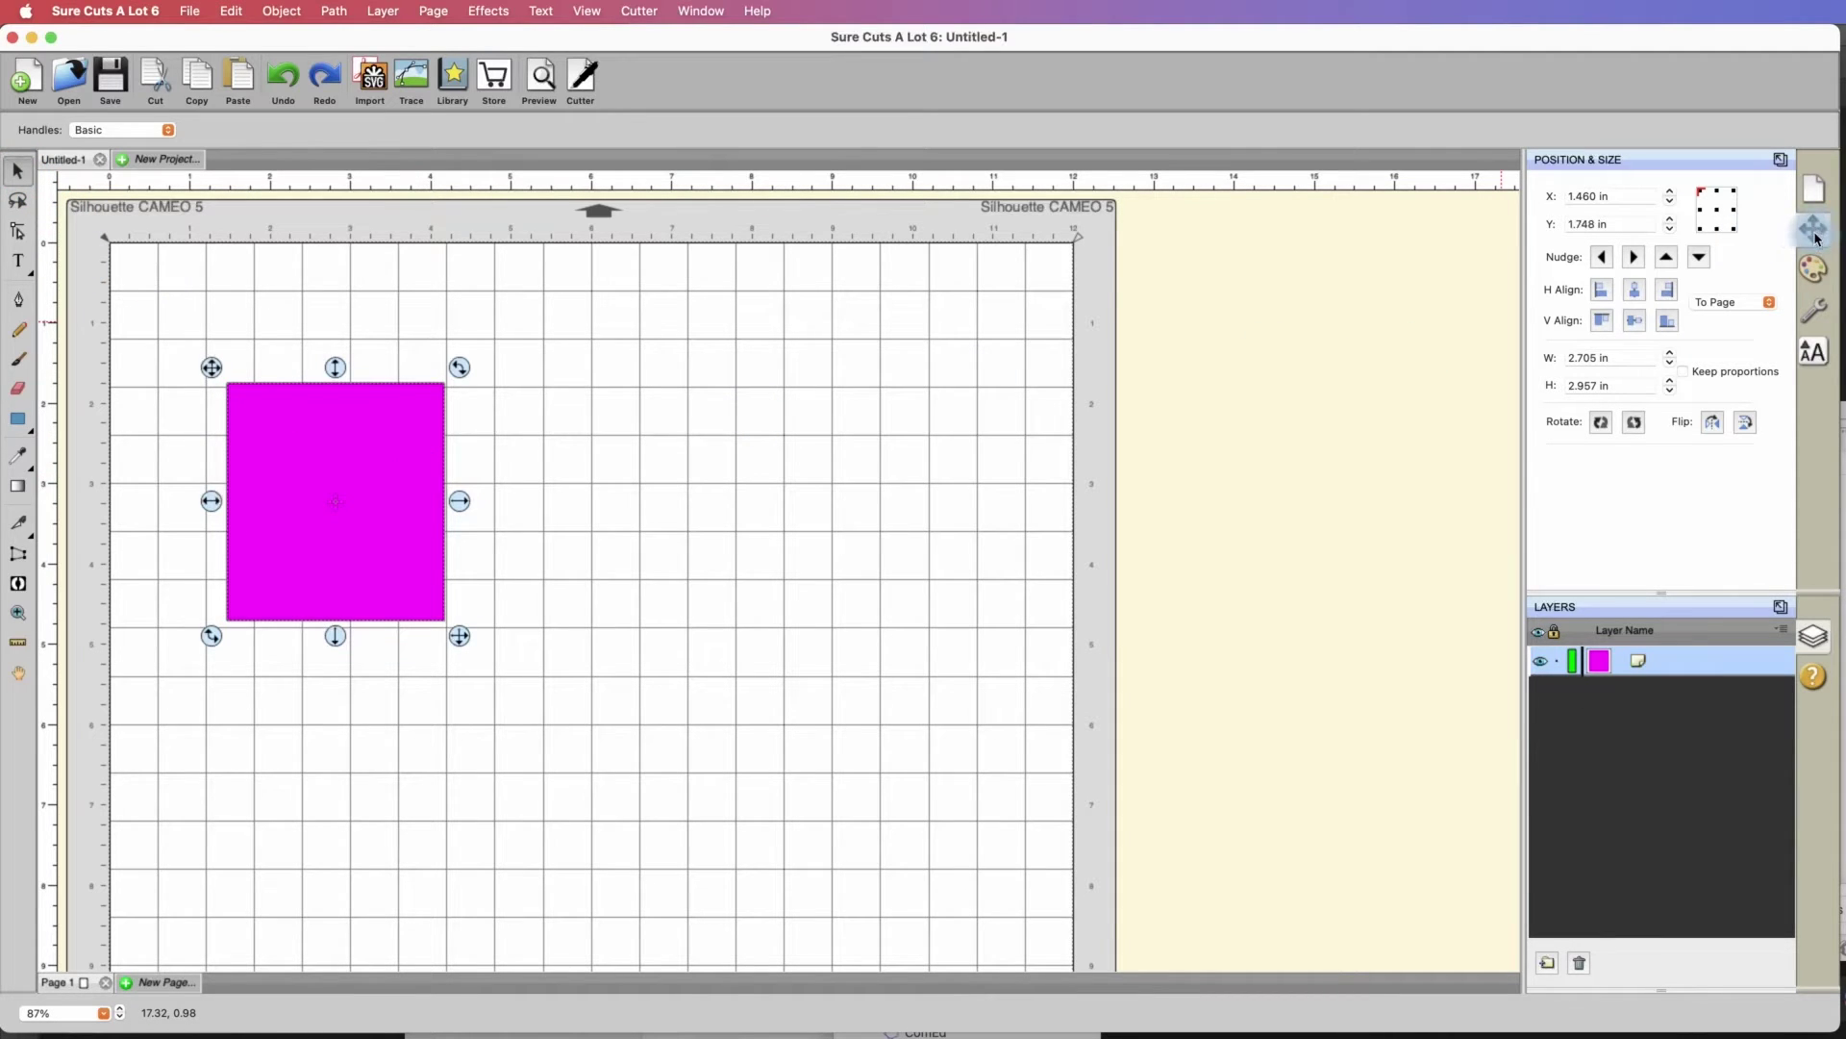
left_click(1813, 188)
left_click(1813, 229)
left_click(1587, 388)
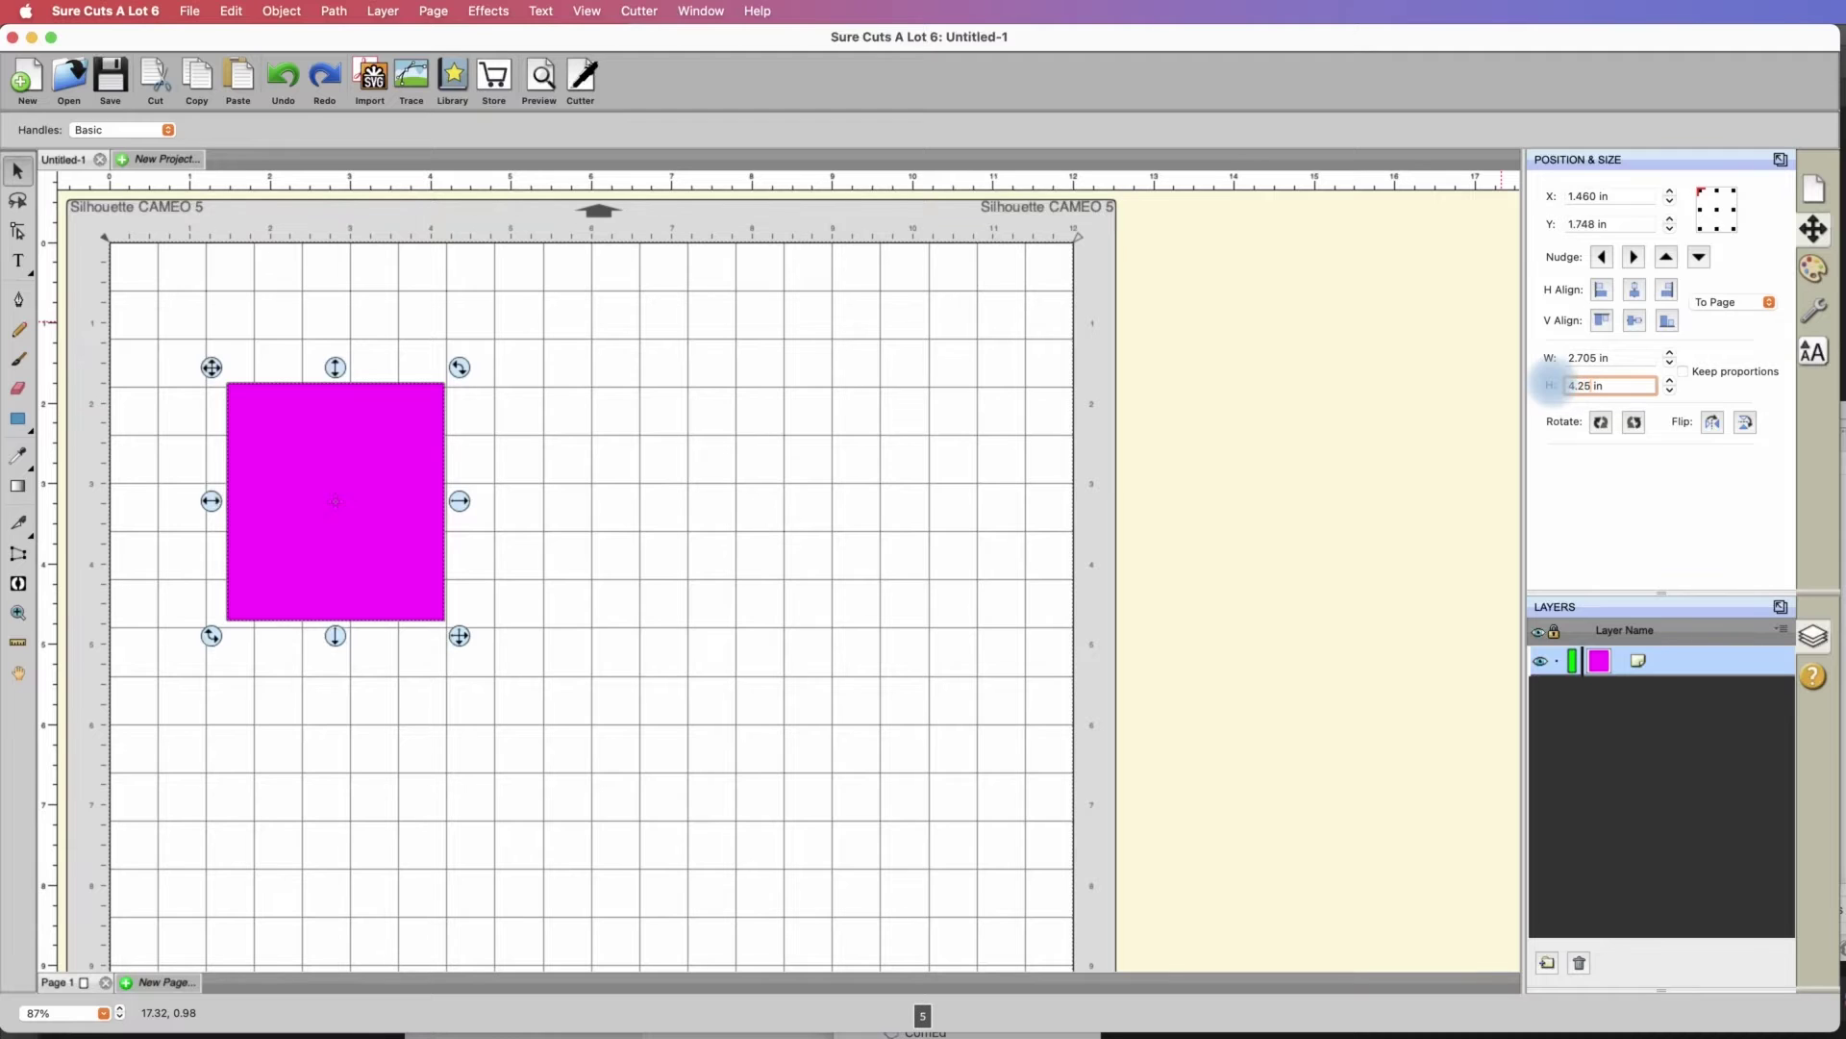
type("4.25")
key("Return")
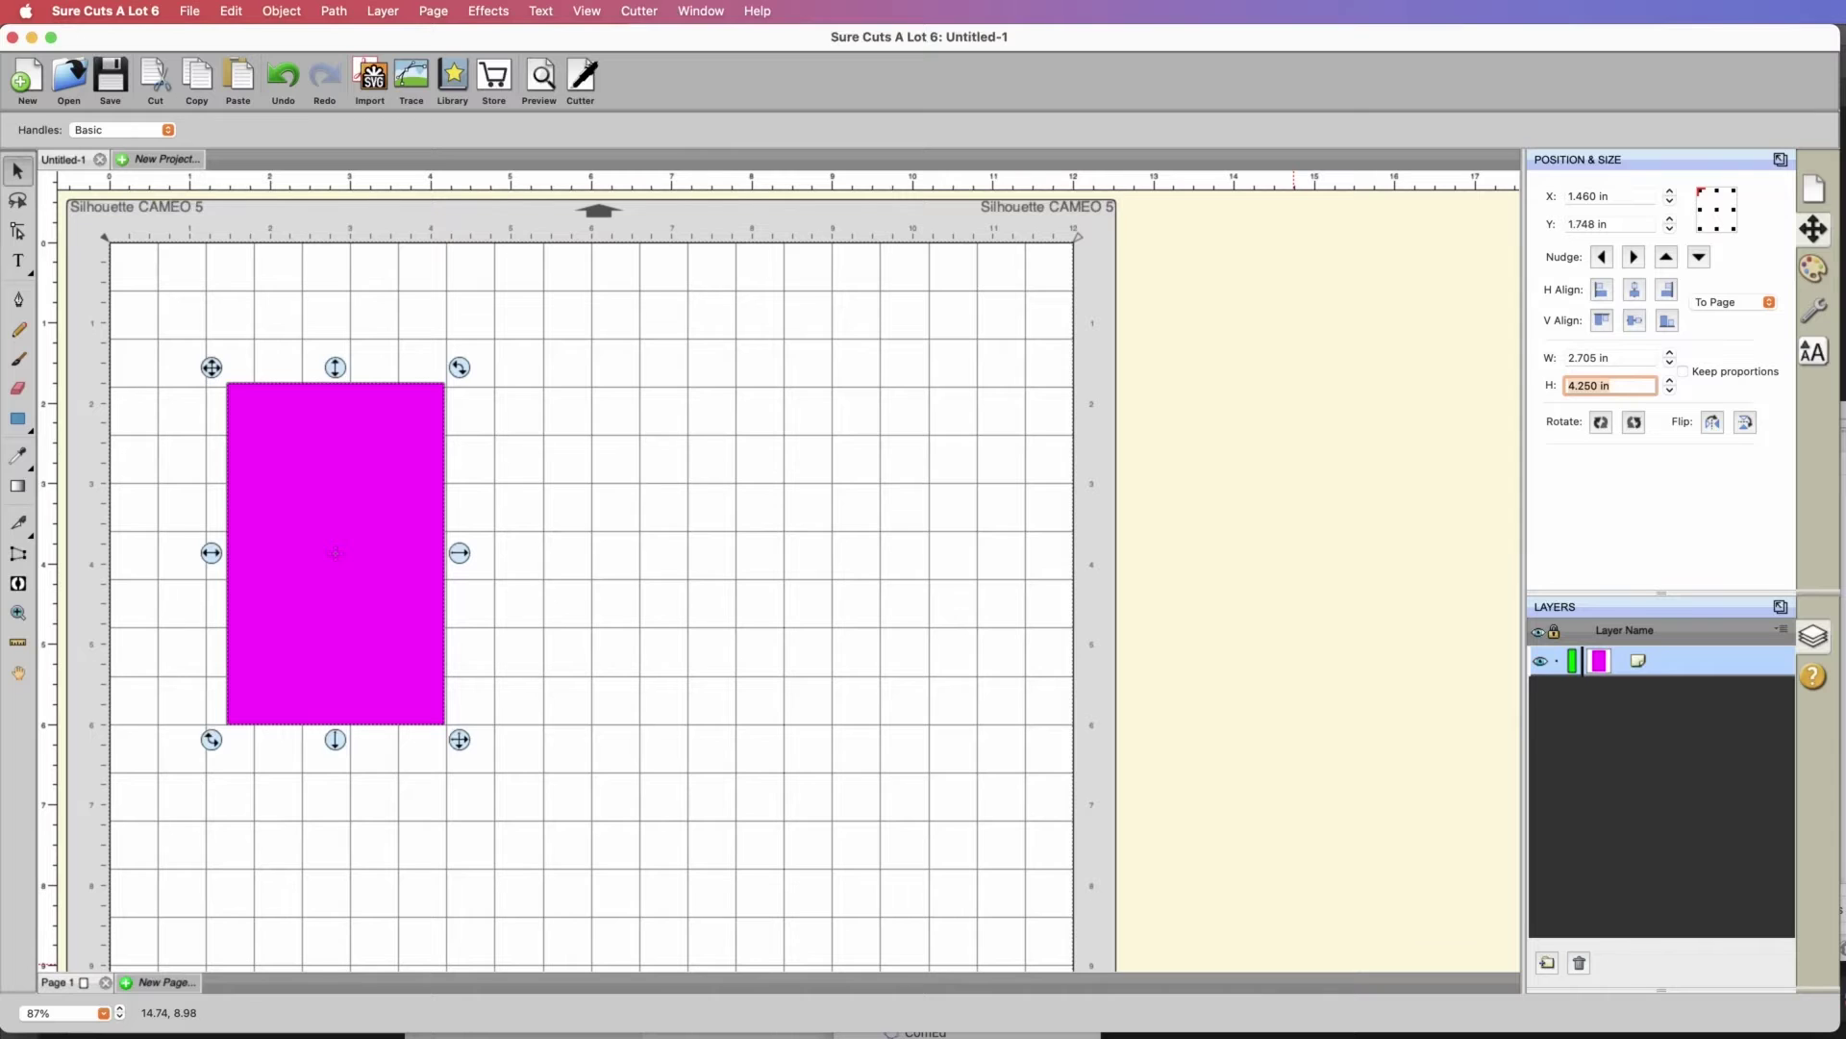
left_click(1597, 361)
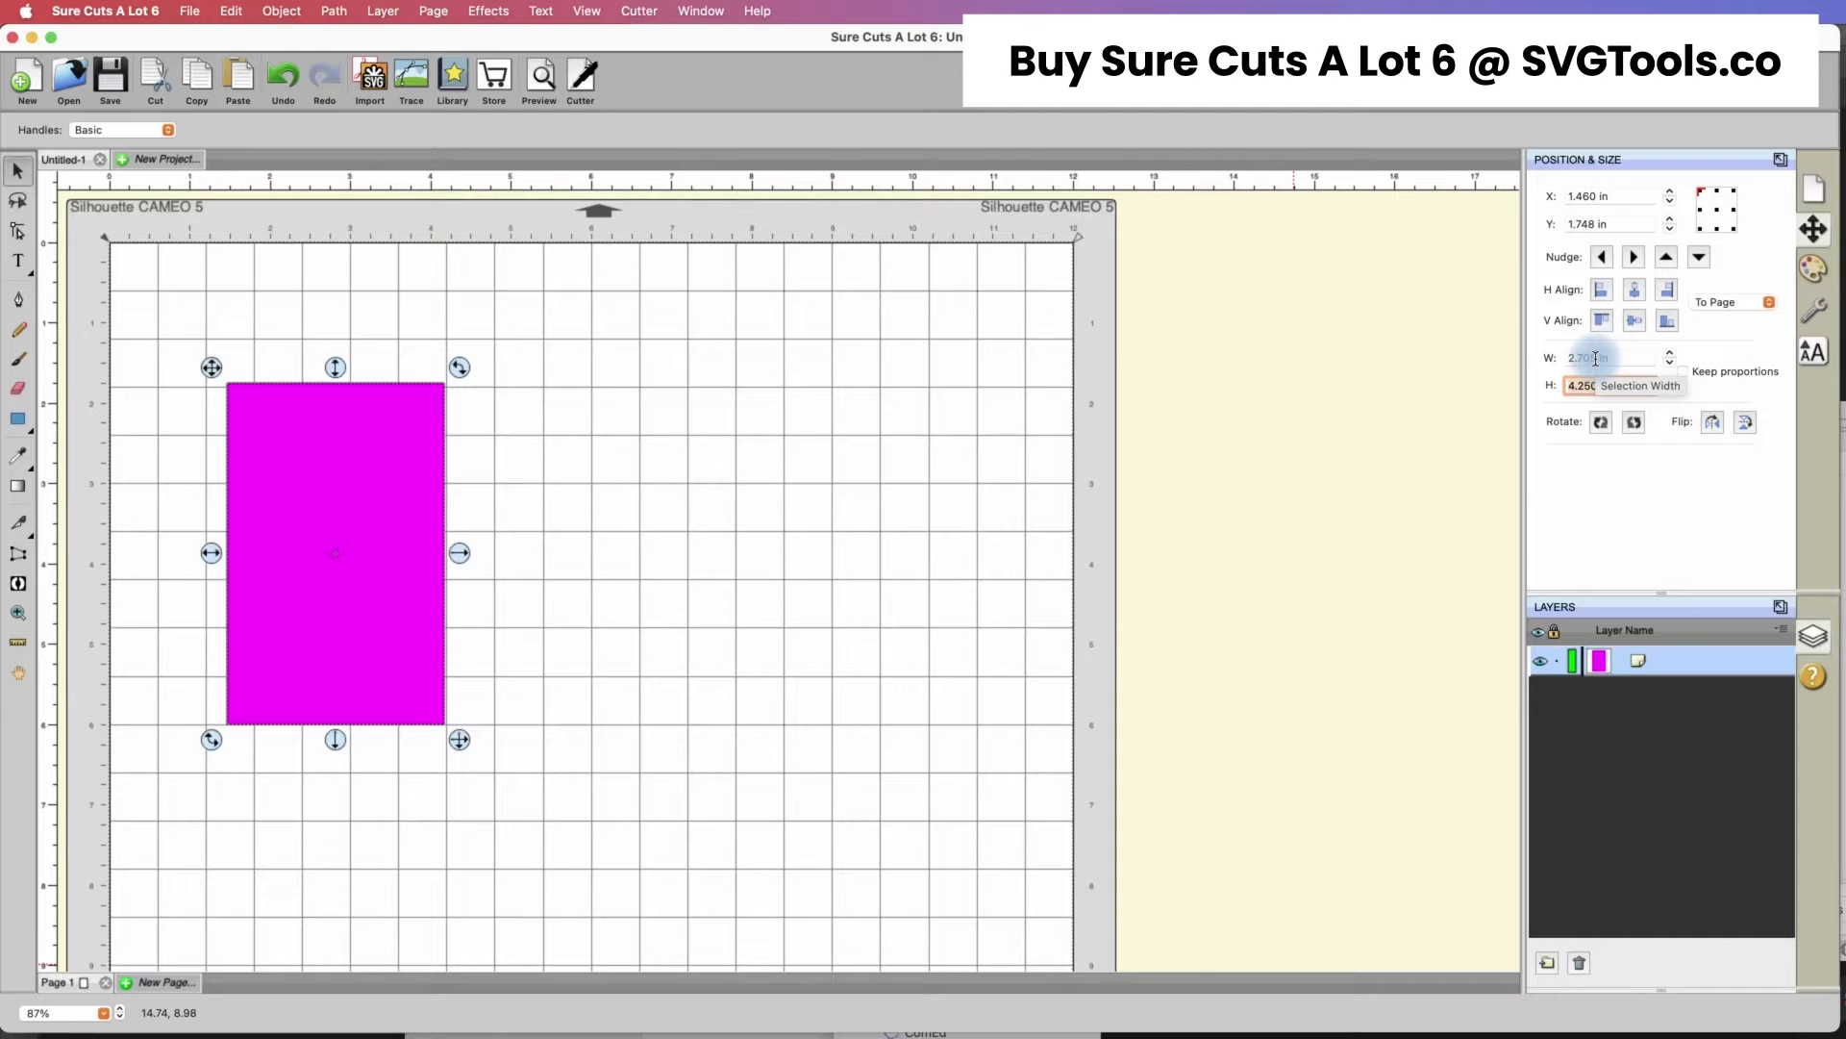
left_click_drag(1596, 359, 1553, 360)
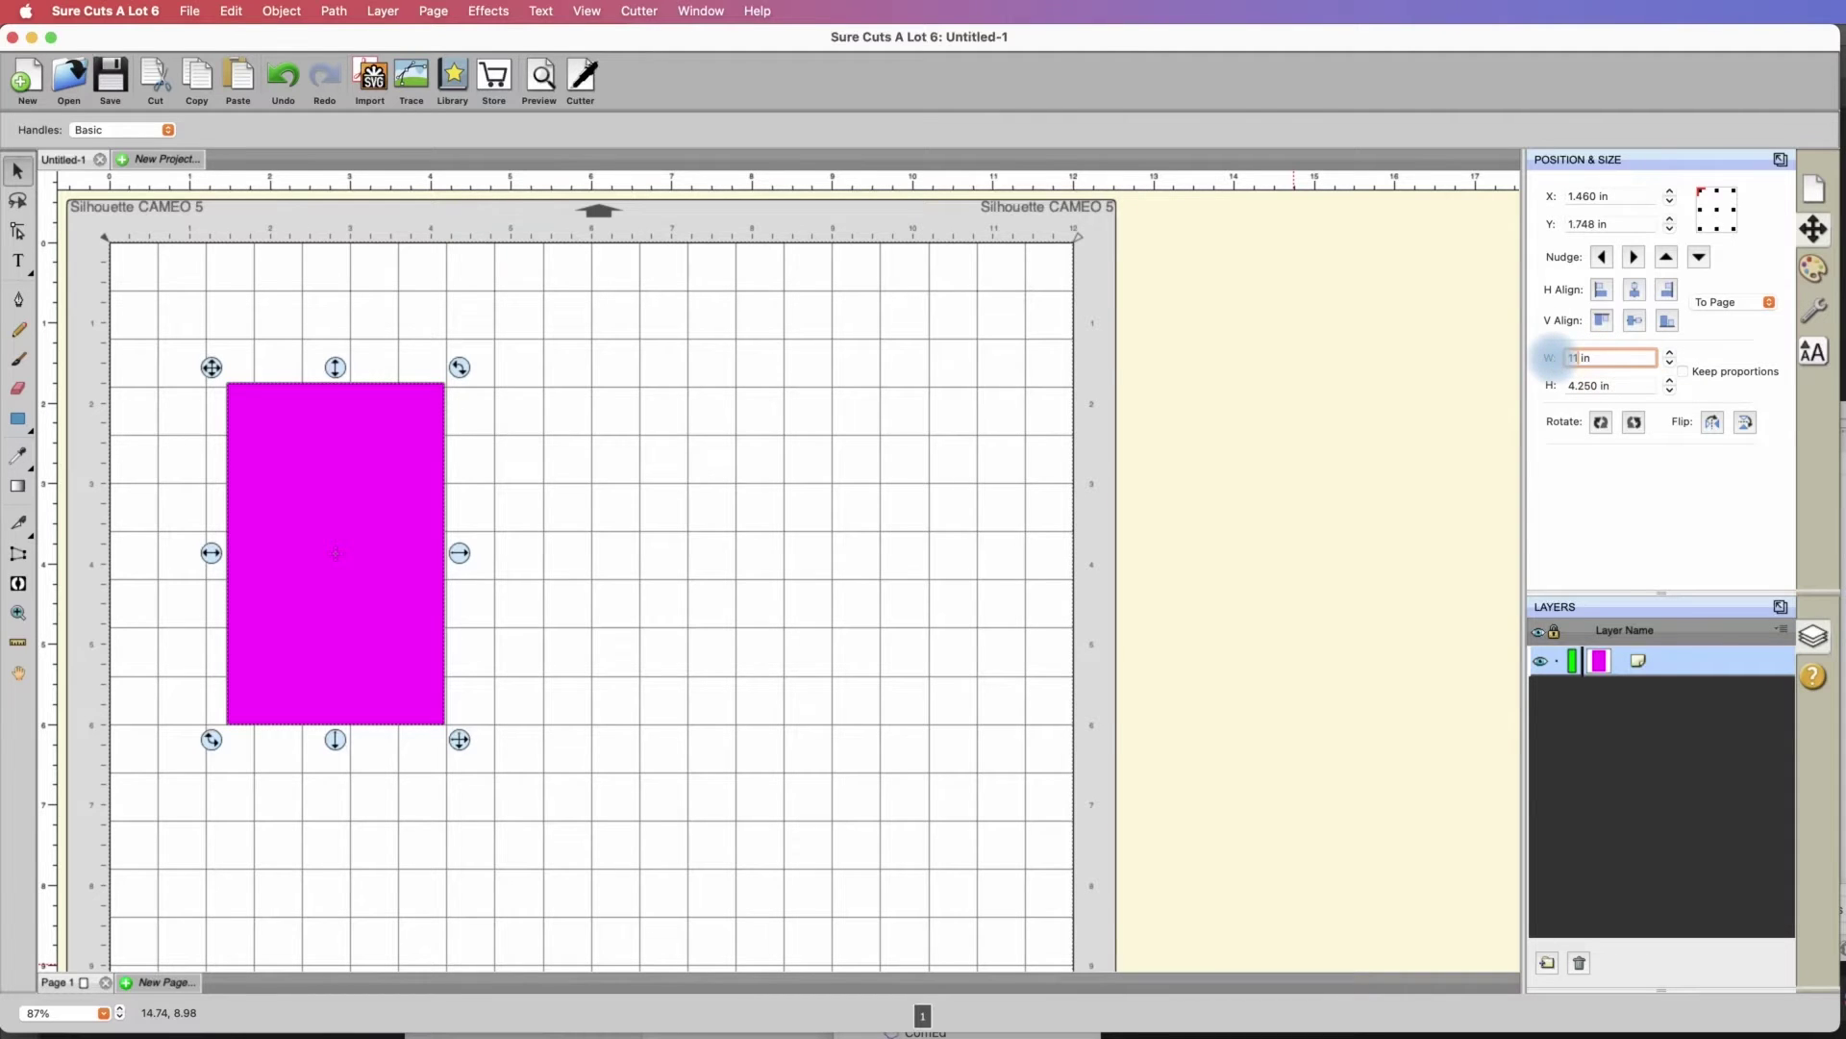
key("Return")
Move the rectangle fully onto the mat near its upper edge, at about X 0.55 in, Y 0.43 in
left_click_drag(841, 541, 766, 510)
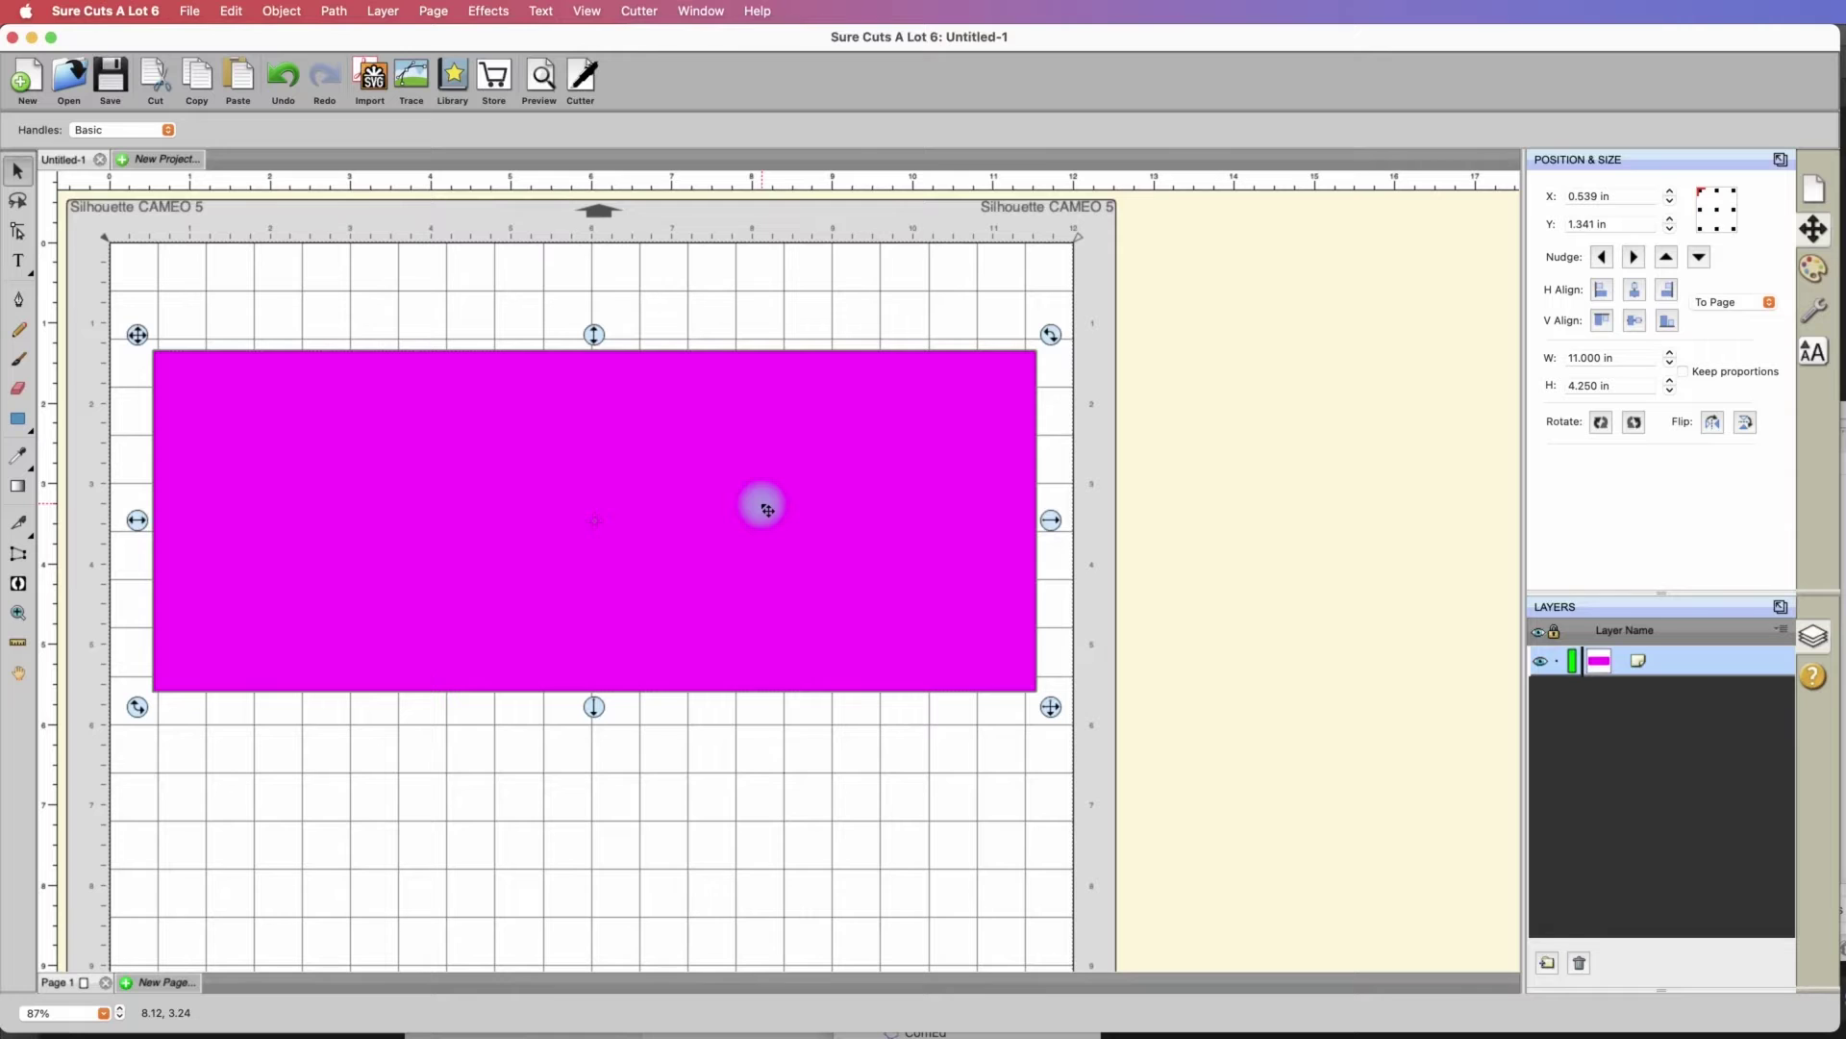
left_click_drag(1558, 385, 1603, 384)
left_click(1587, 357)
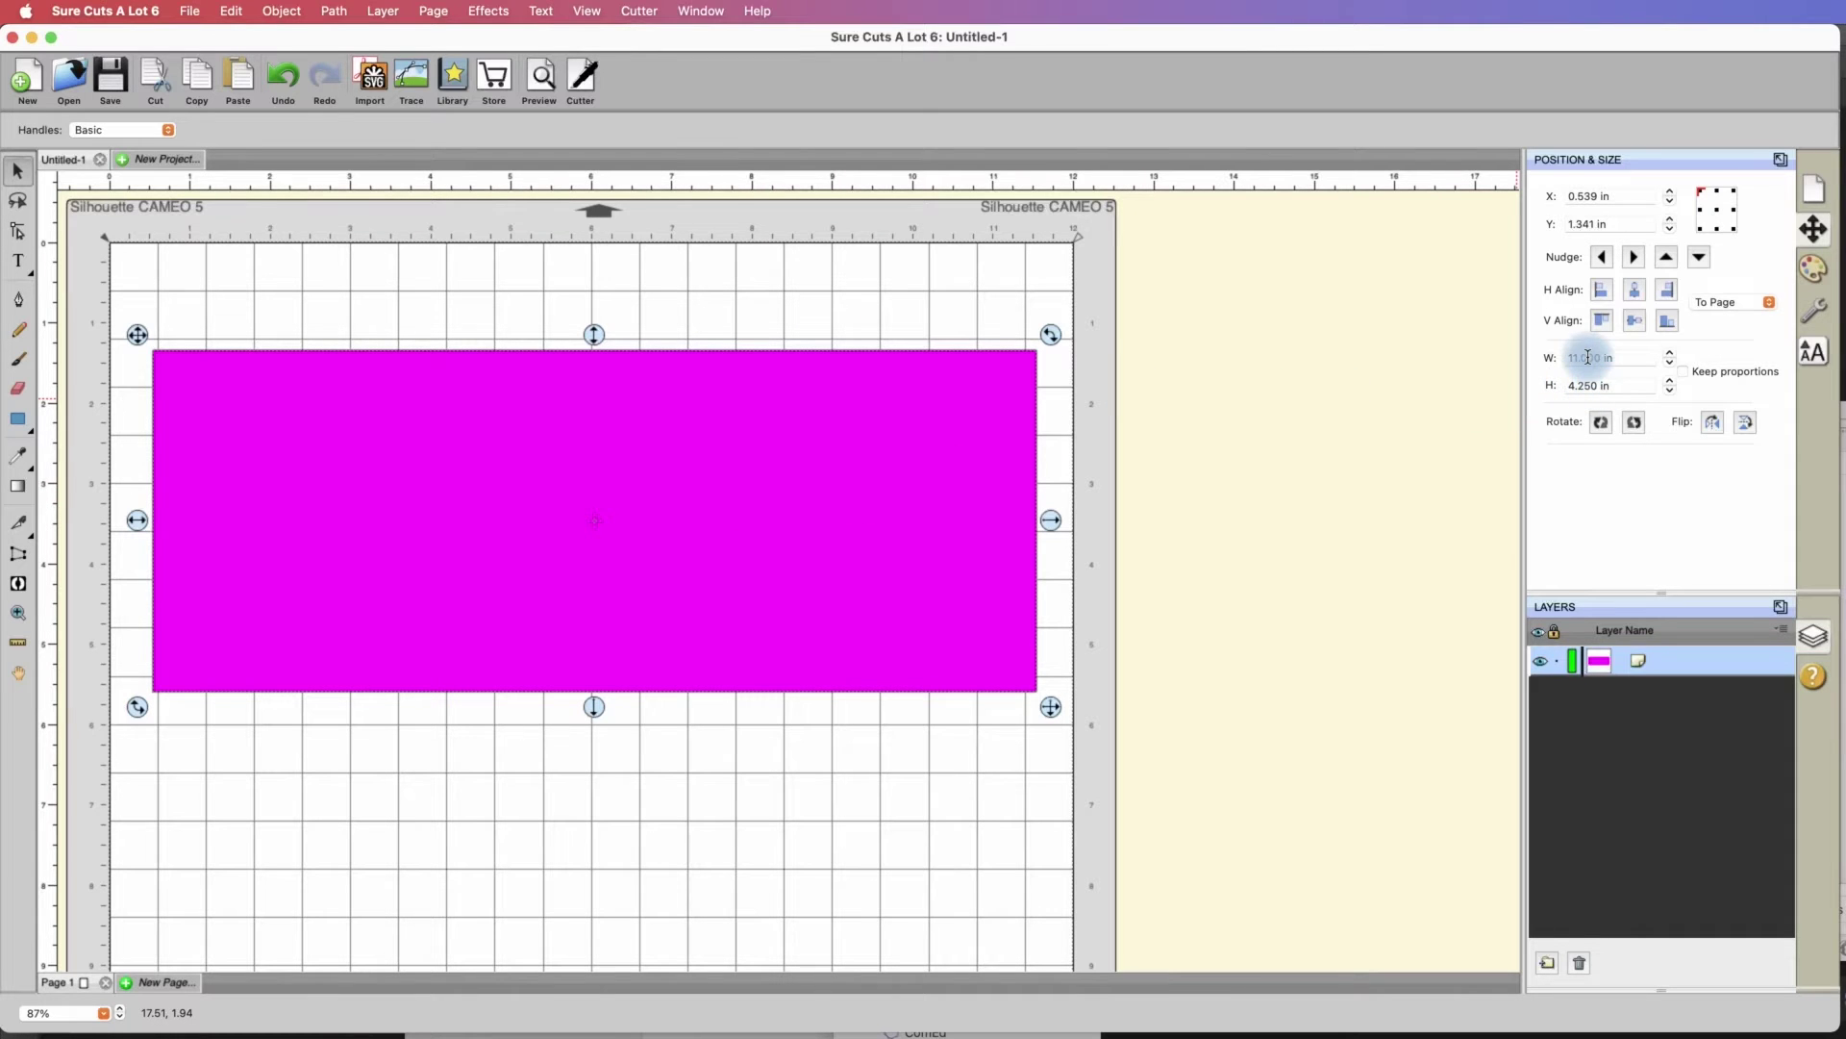
left_click_drag(783, 462, 813, 408)
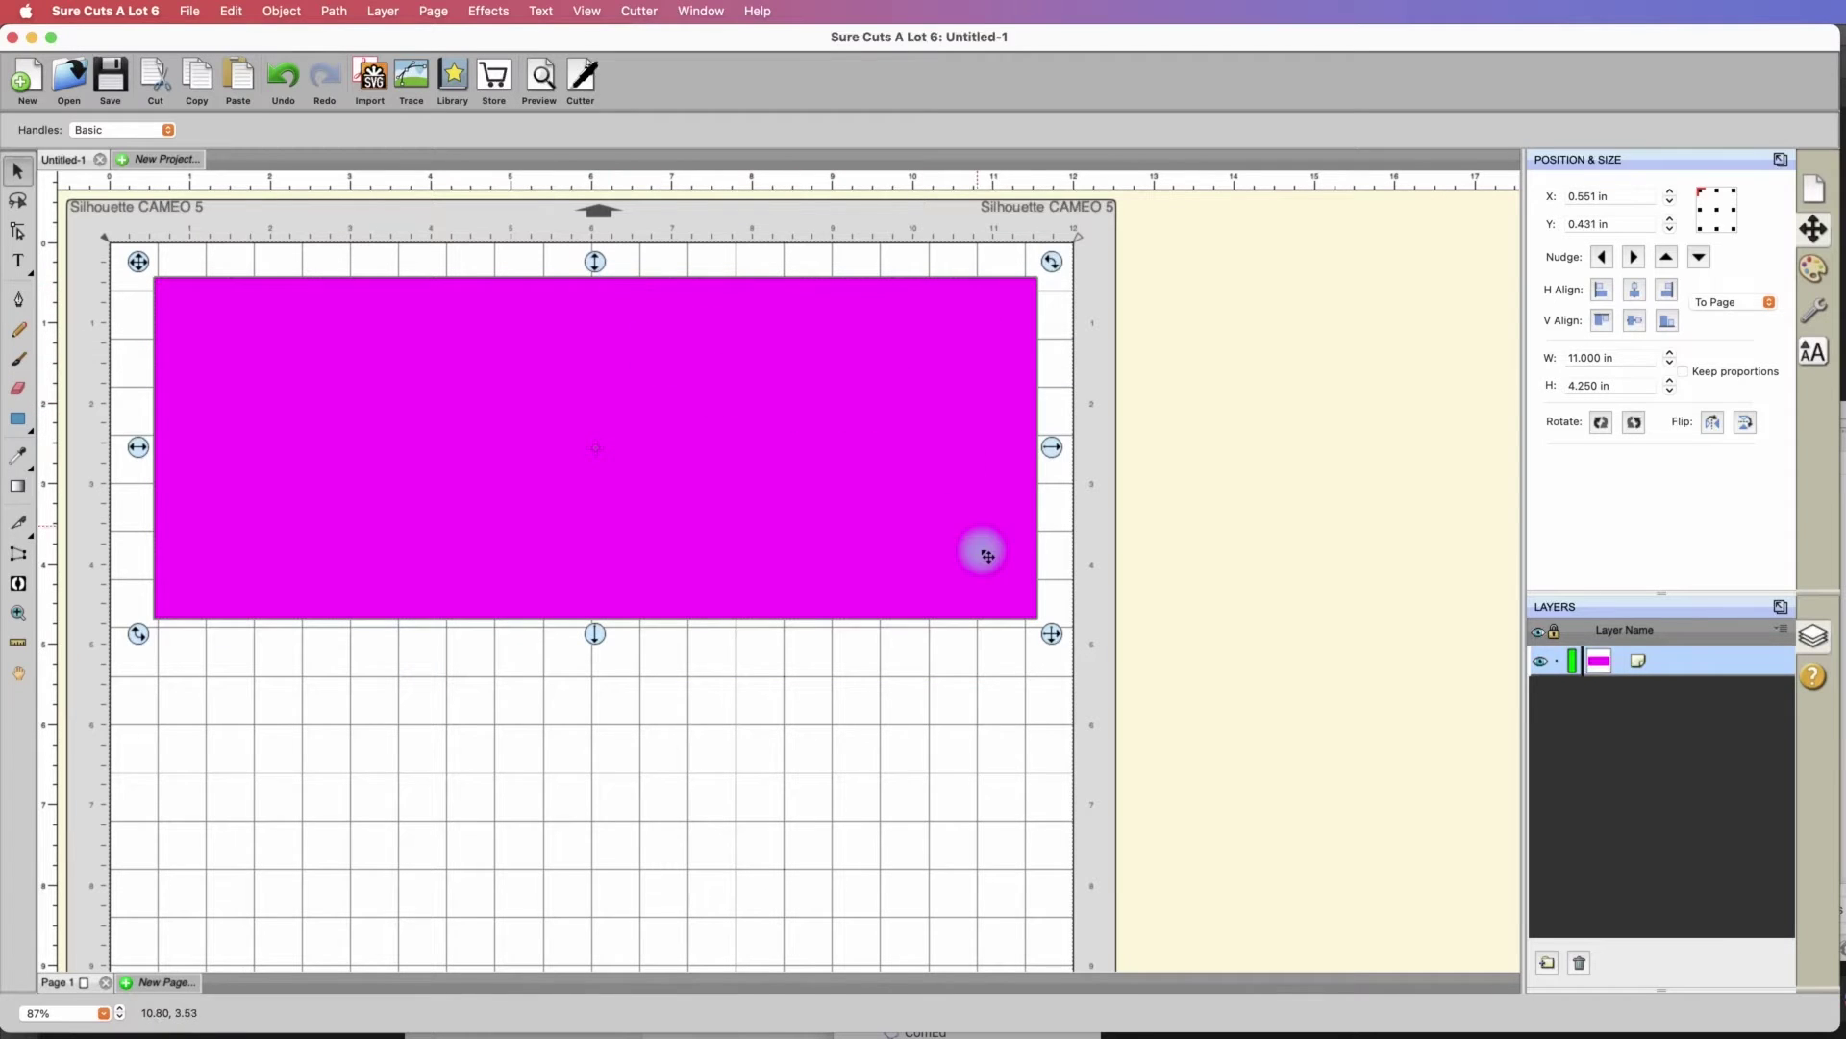
left_click(750, 694)
Draw a straight vertical line about 4.8 in long beside the mat with the Pen tool
left_click(12, 302)
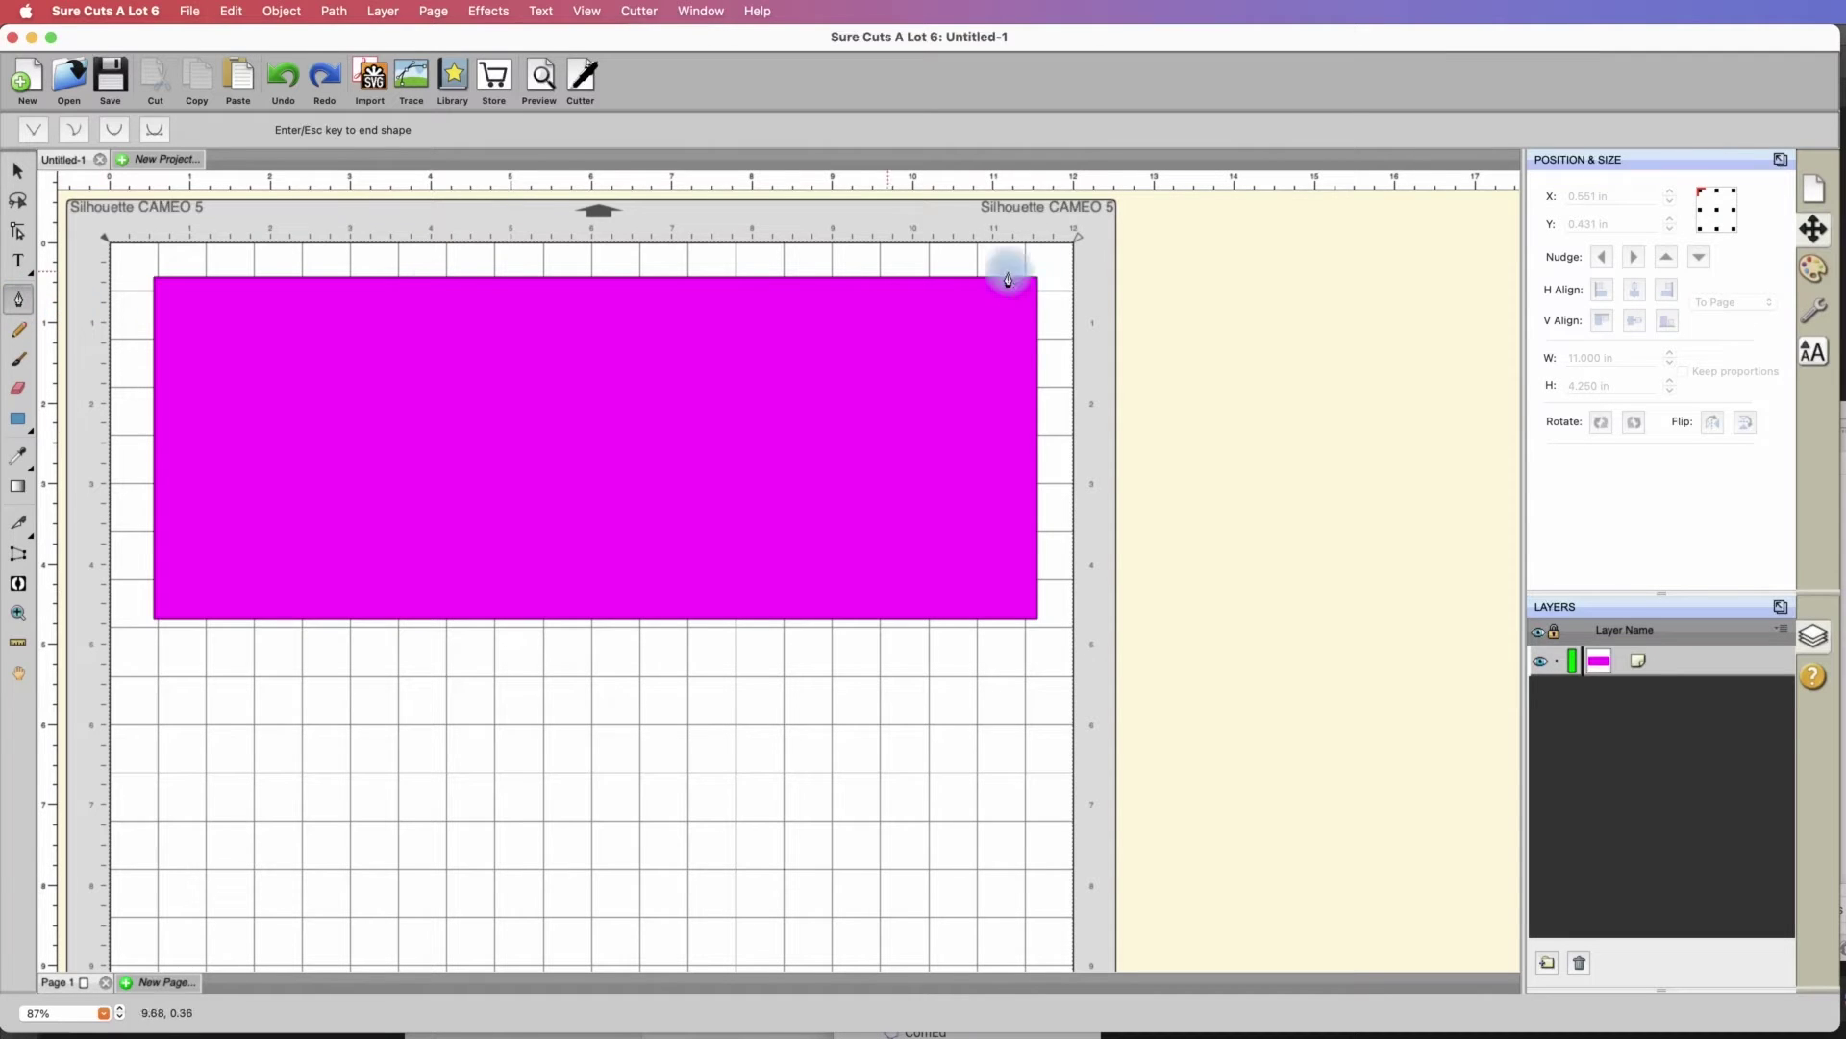
left_click(1169, 280)
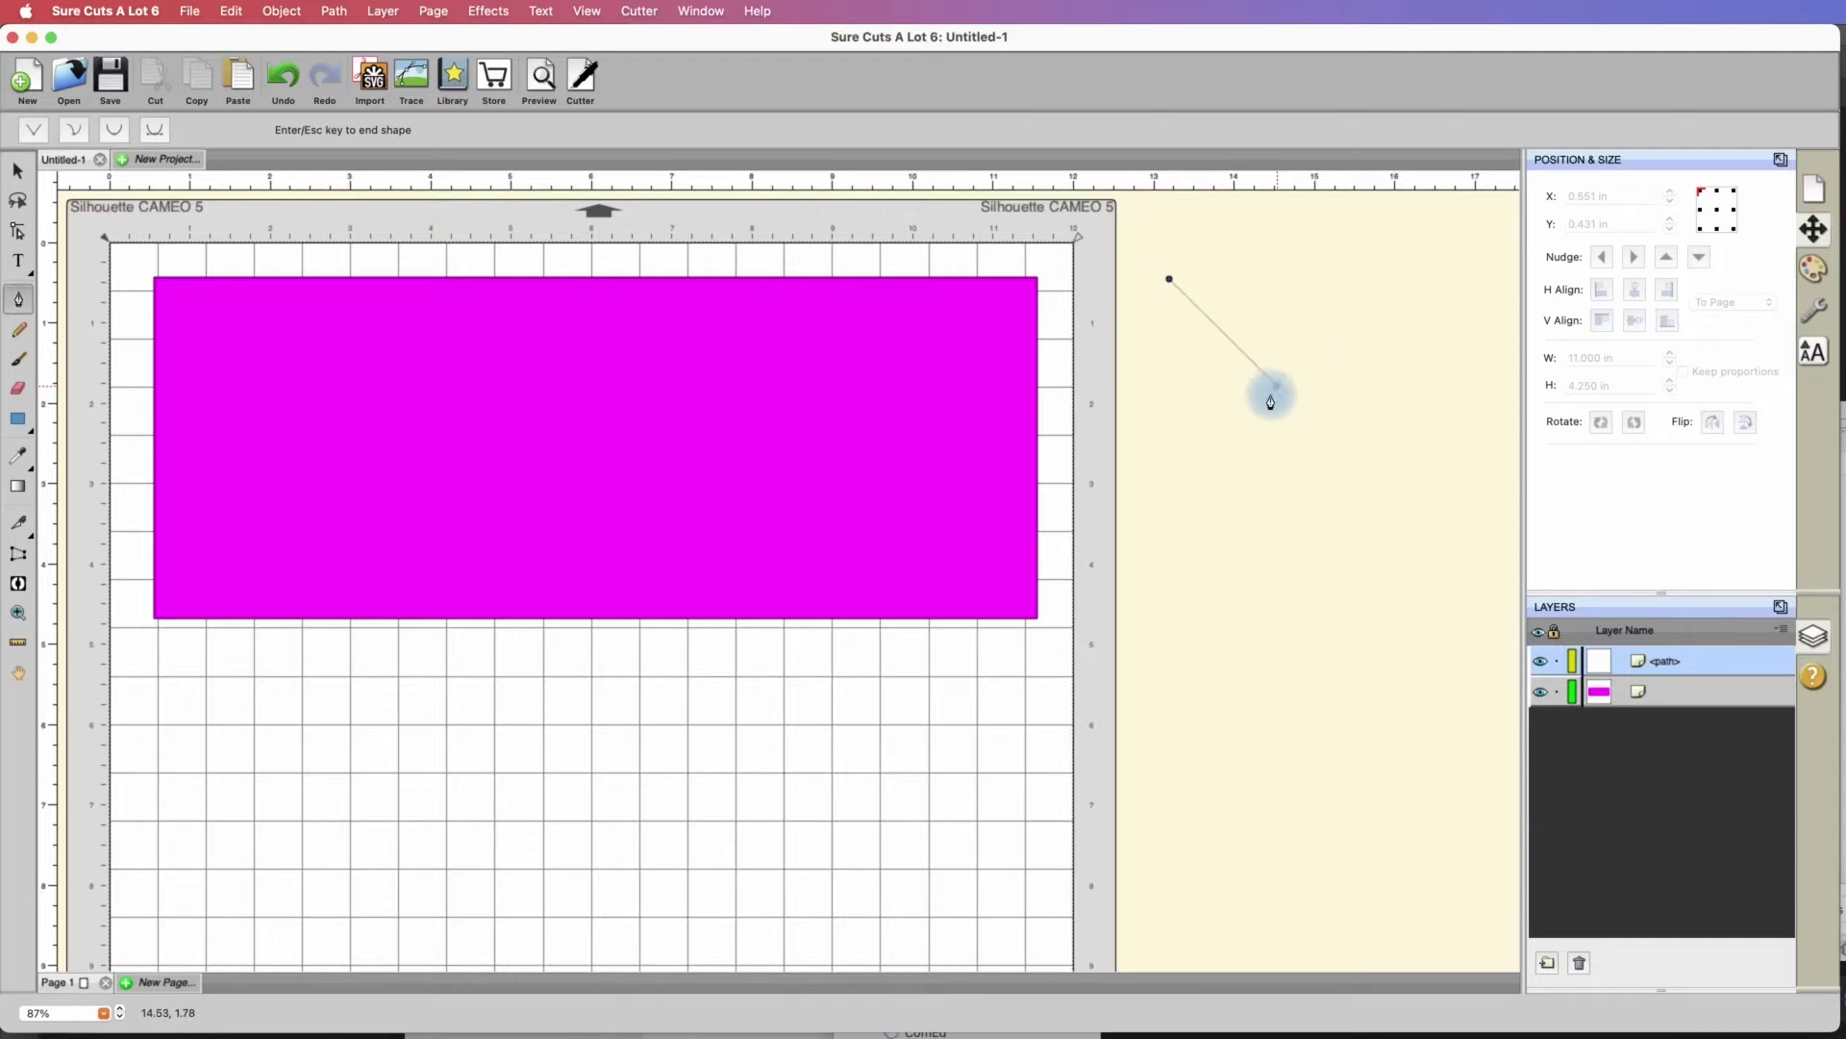
left_click(1272, 441)
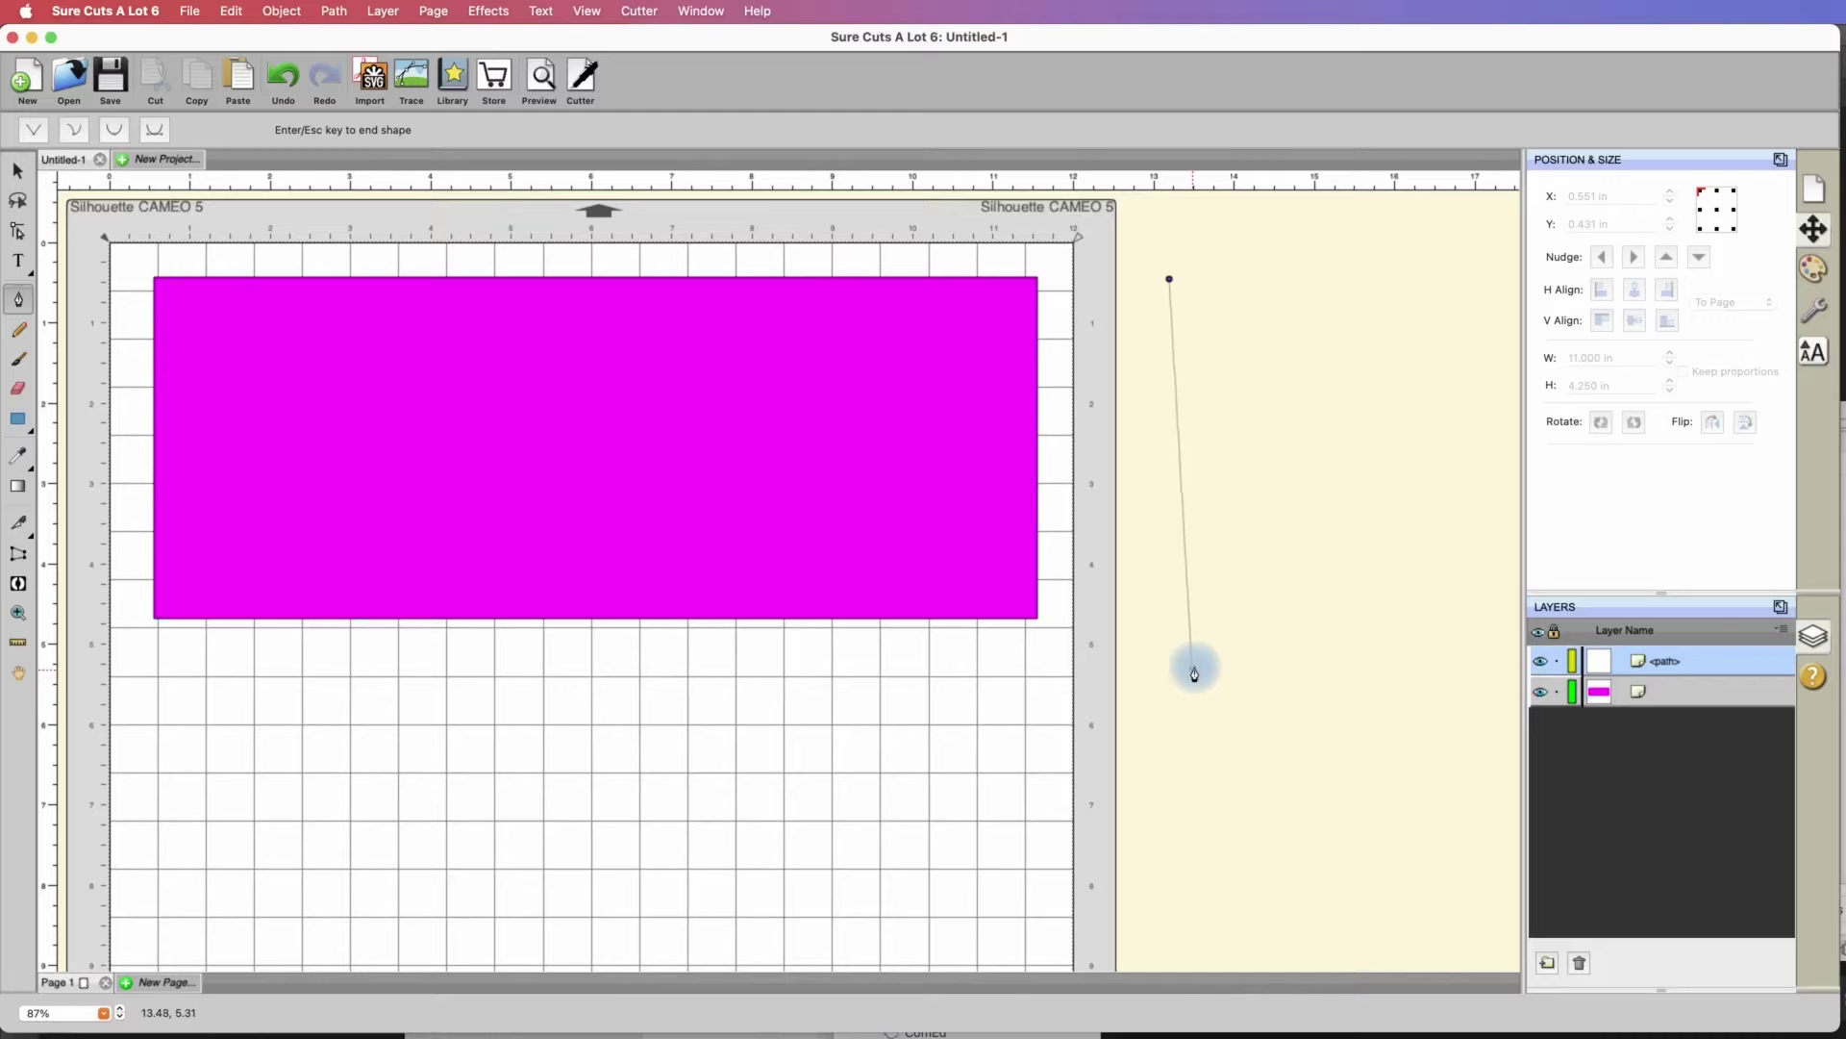
left_click(1213, 624)
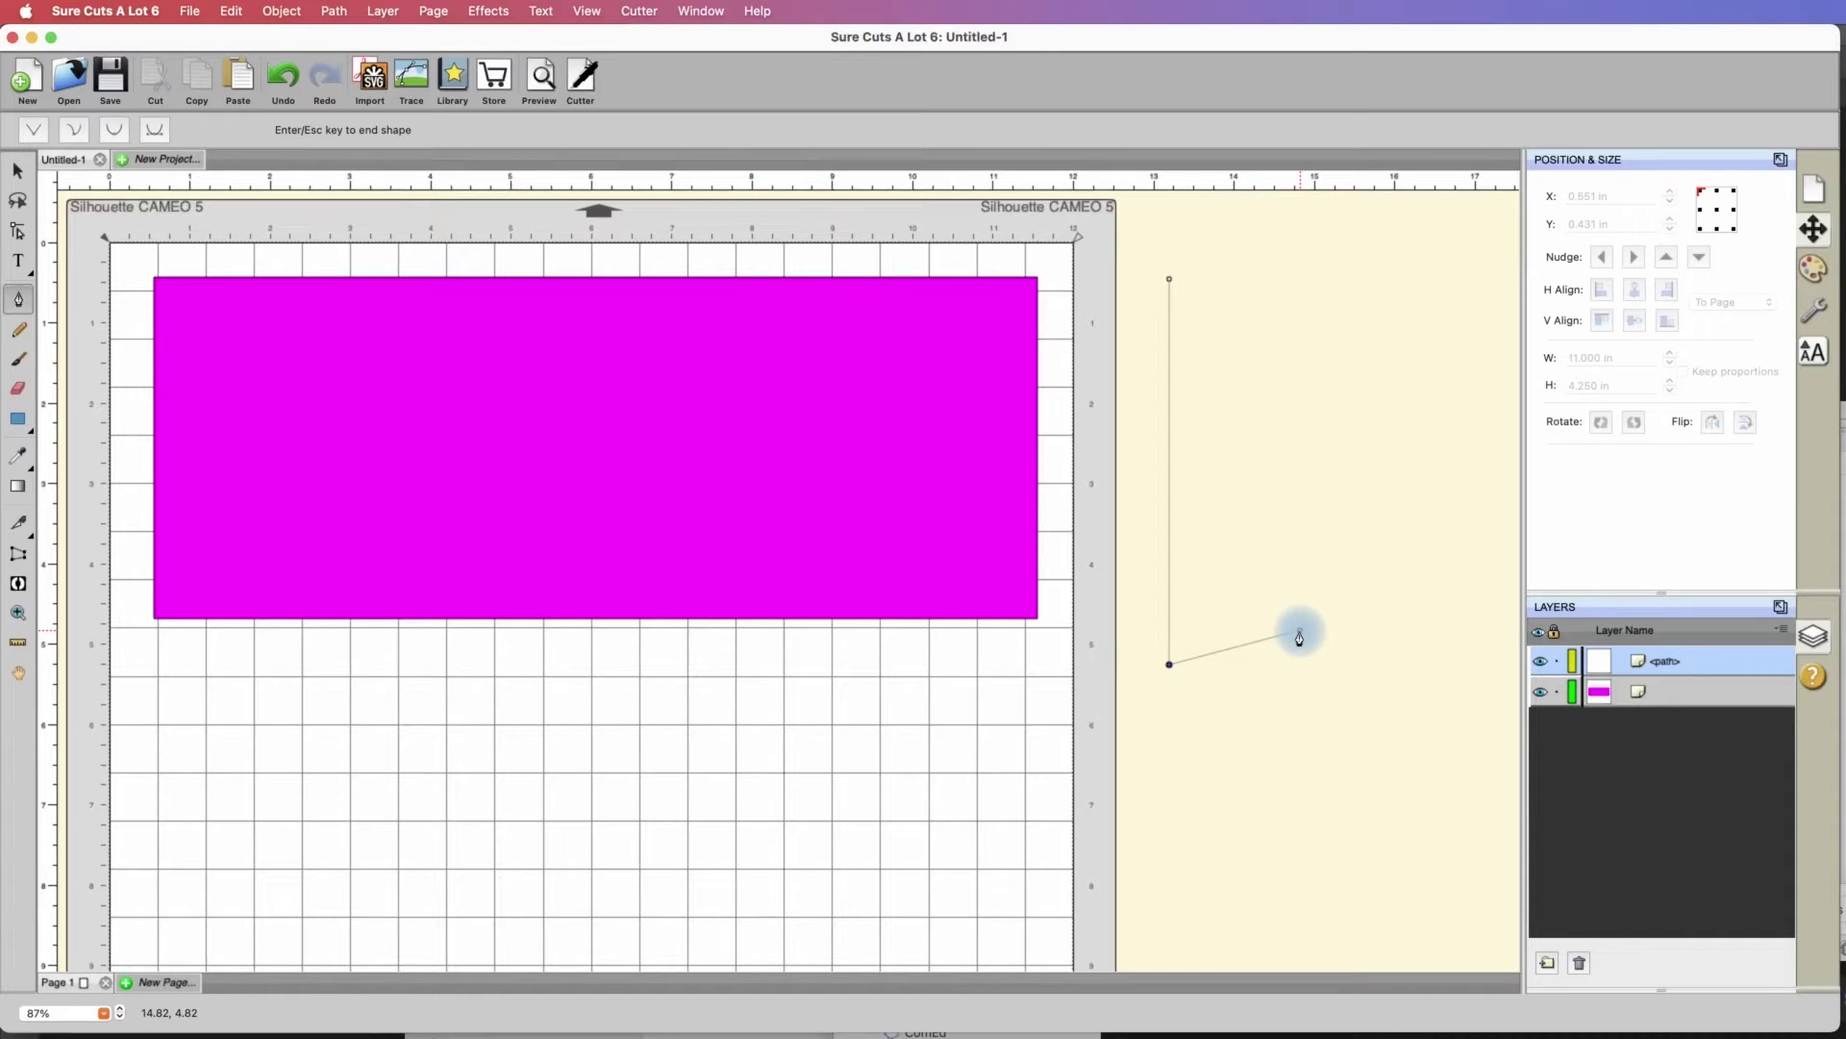
key("Escape")
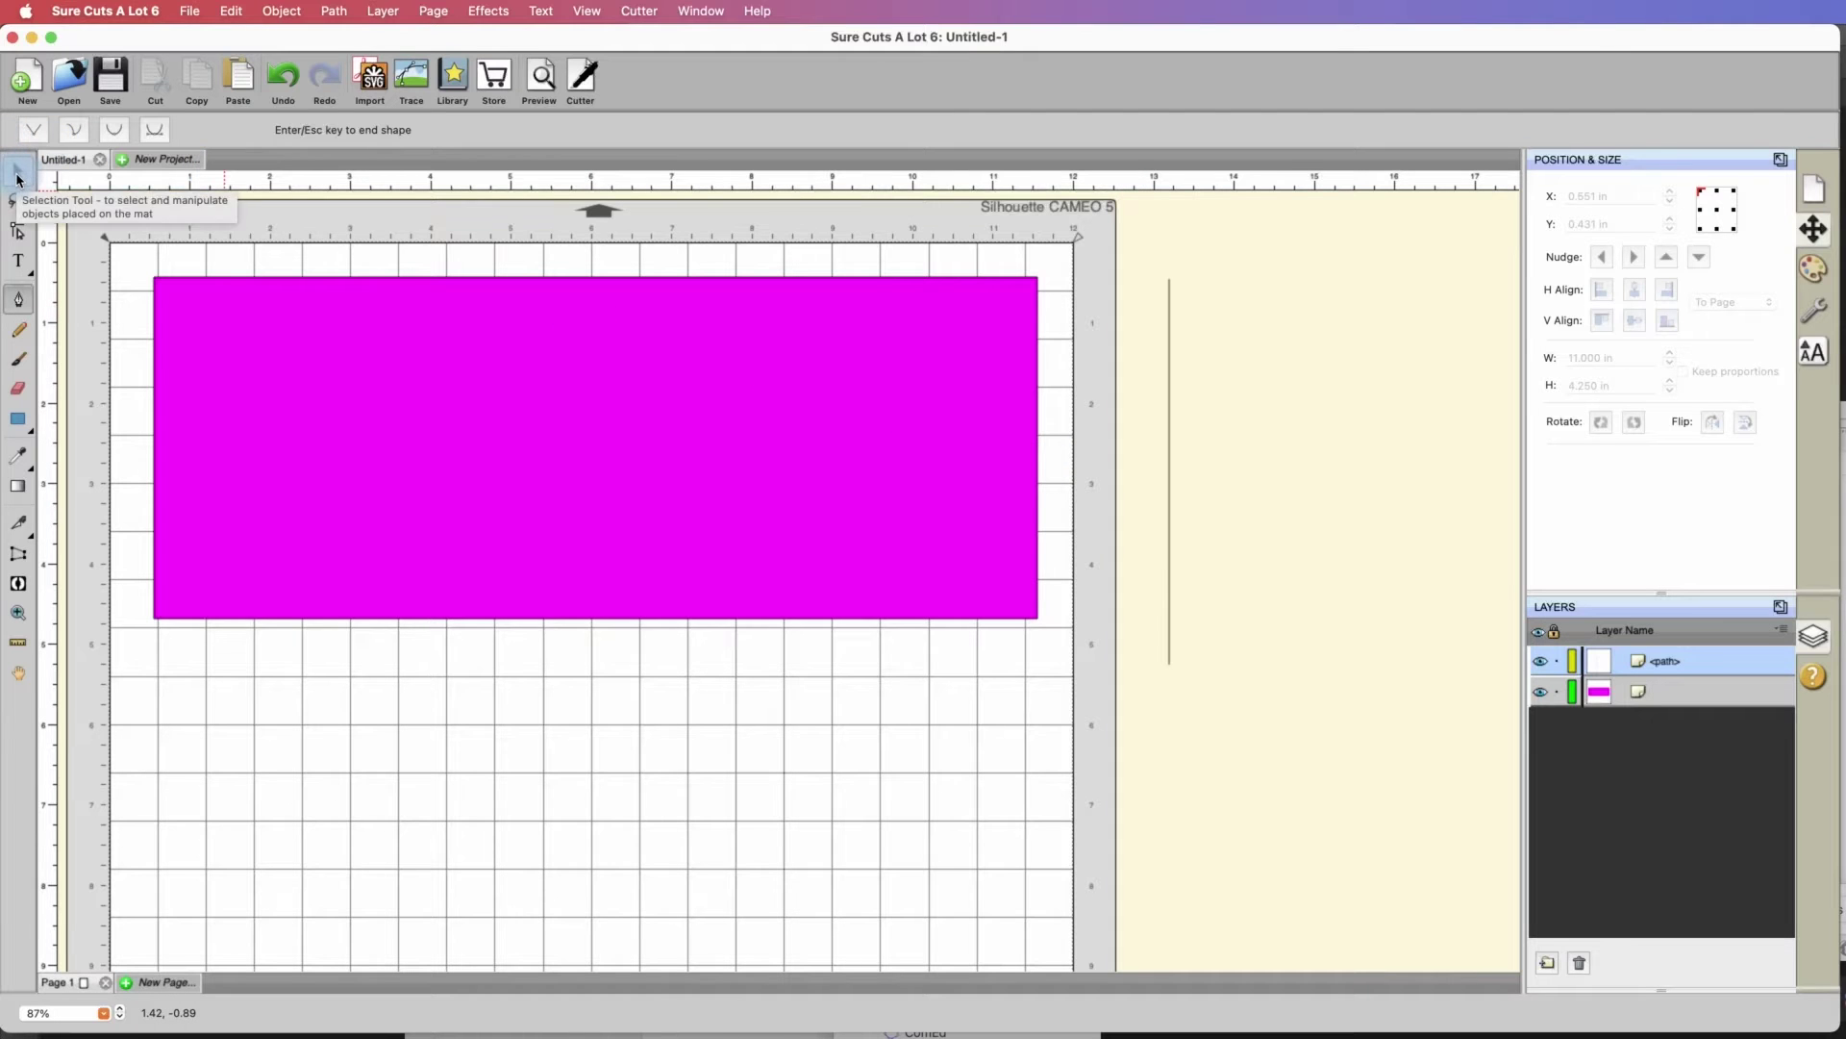
Set the vertical line's height to 4.25 in and move it to the mat's right margin, at about X 12.15 in, Y 1.63 in
left_click(17, 179)
left_click(1165, 328)
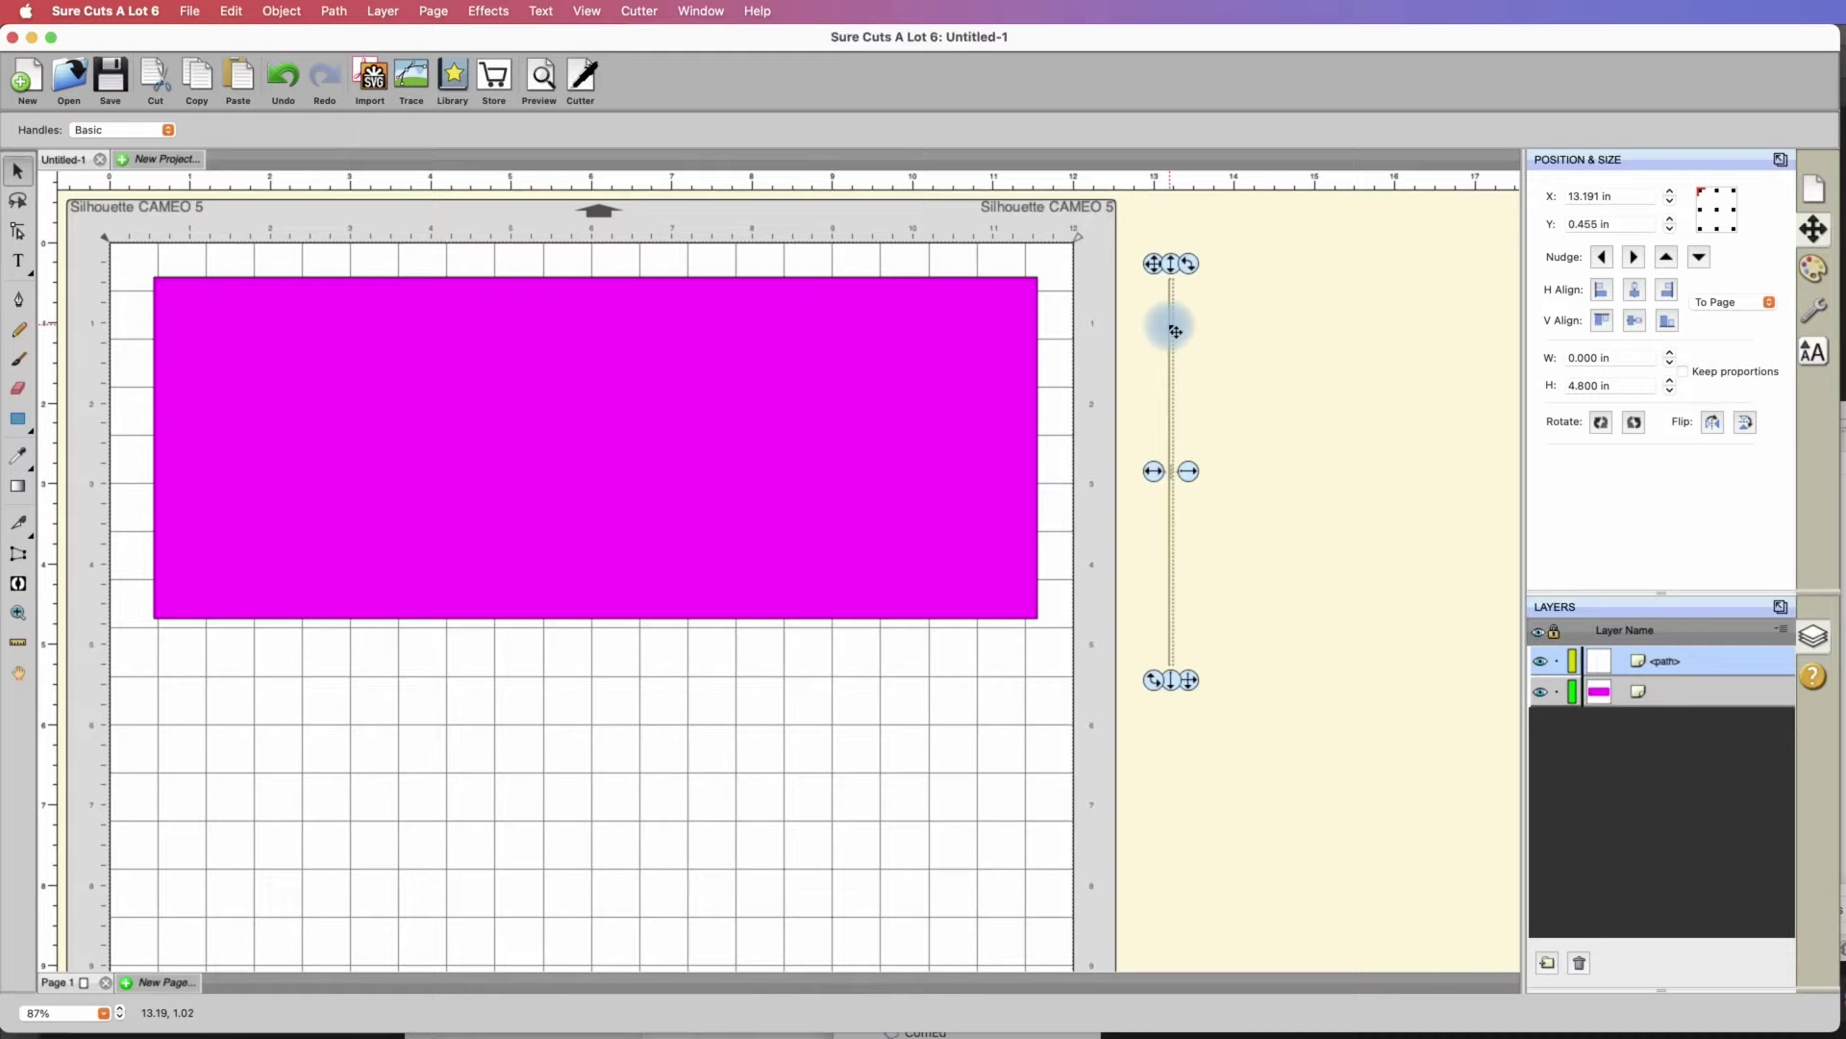
left_click(959, 358)
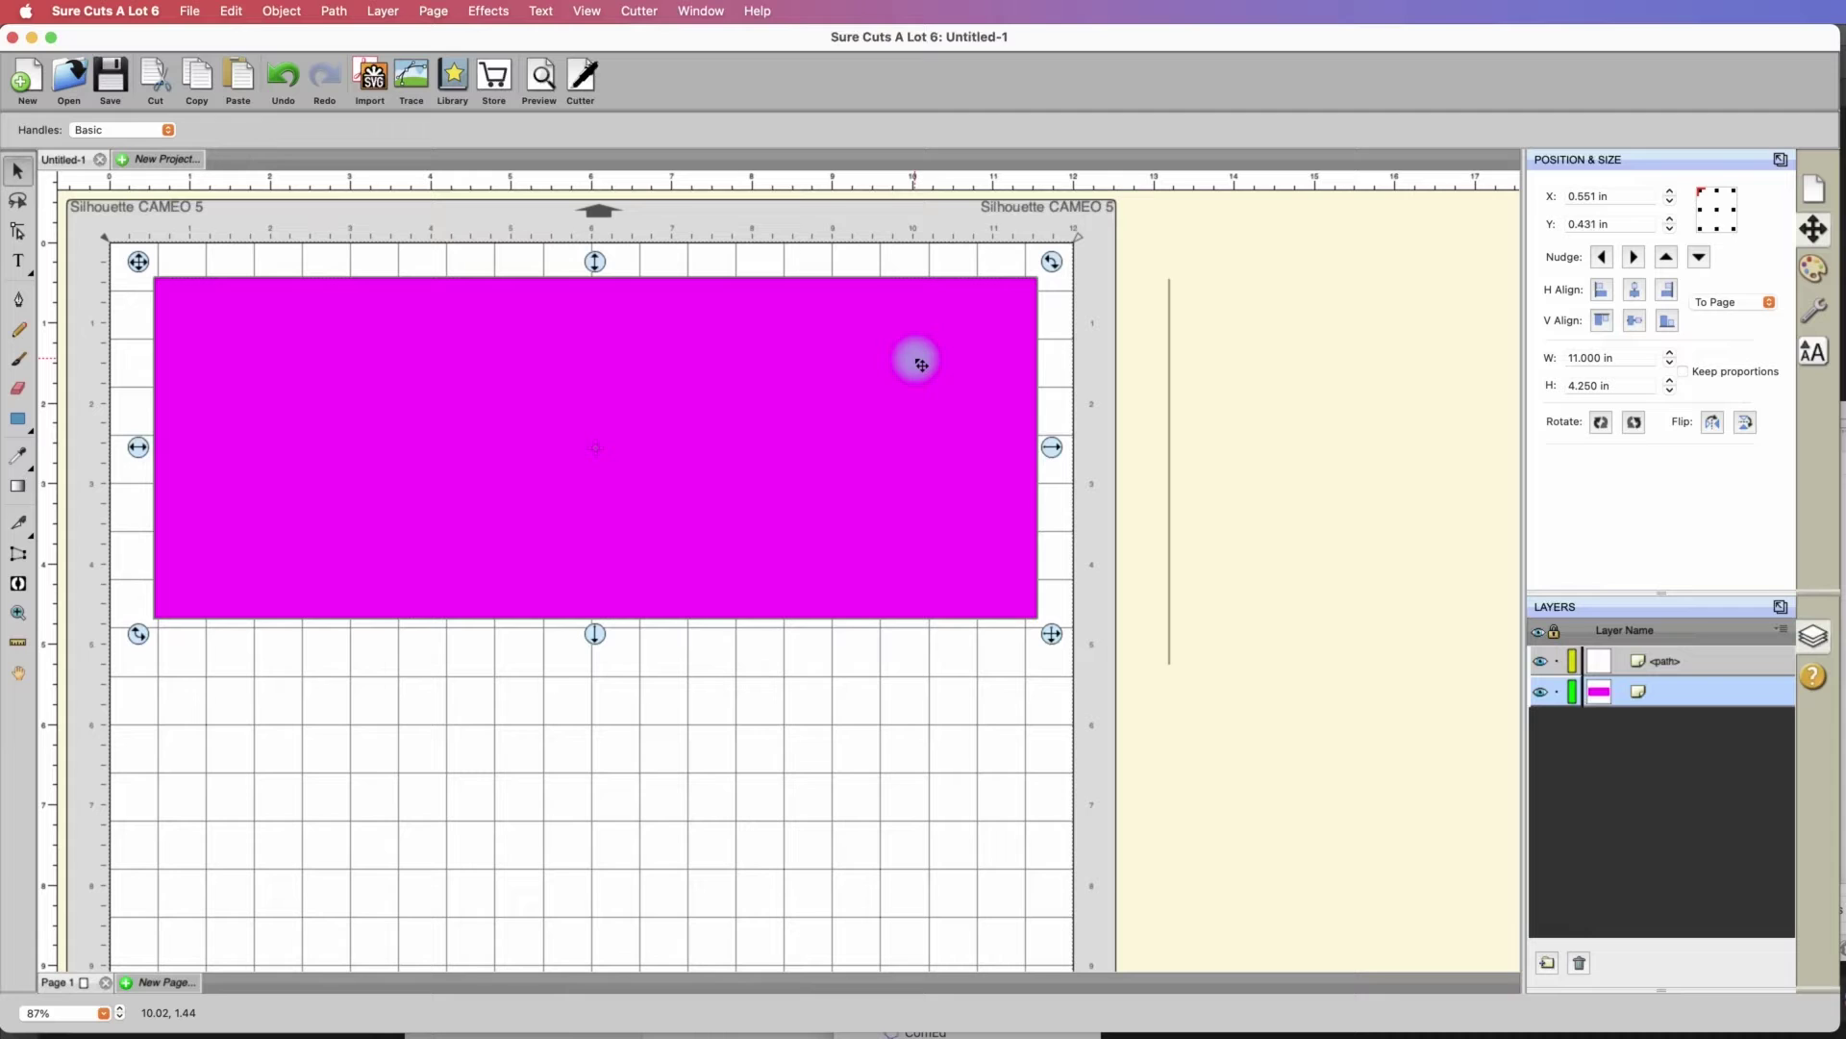
left_click(1168, 361)
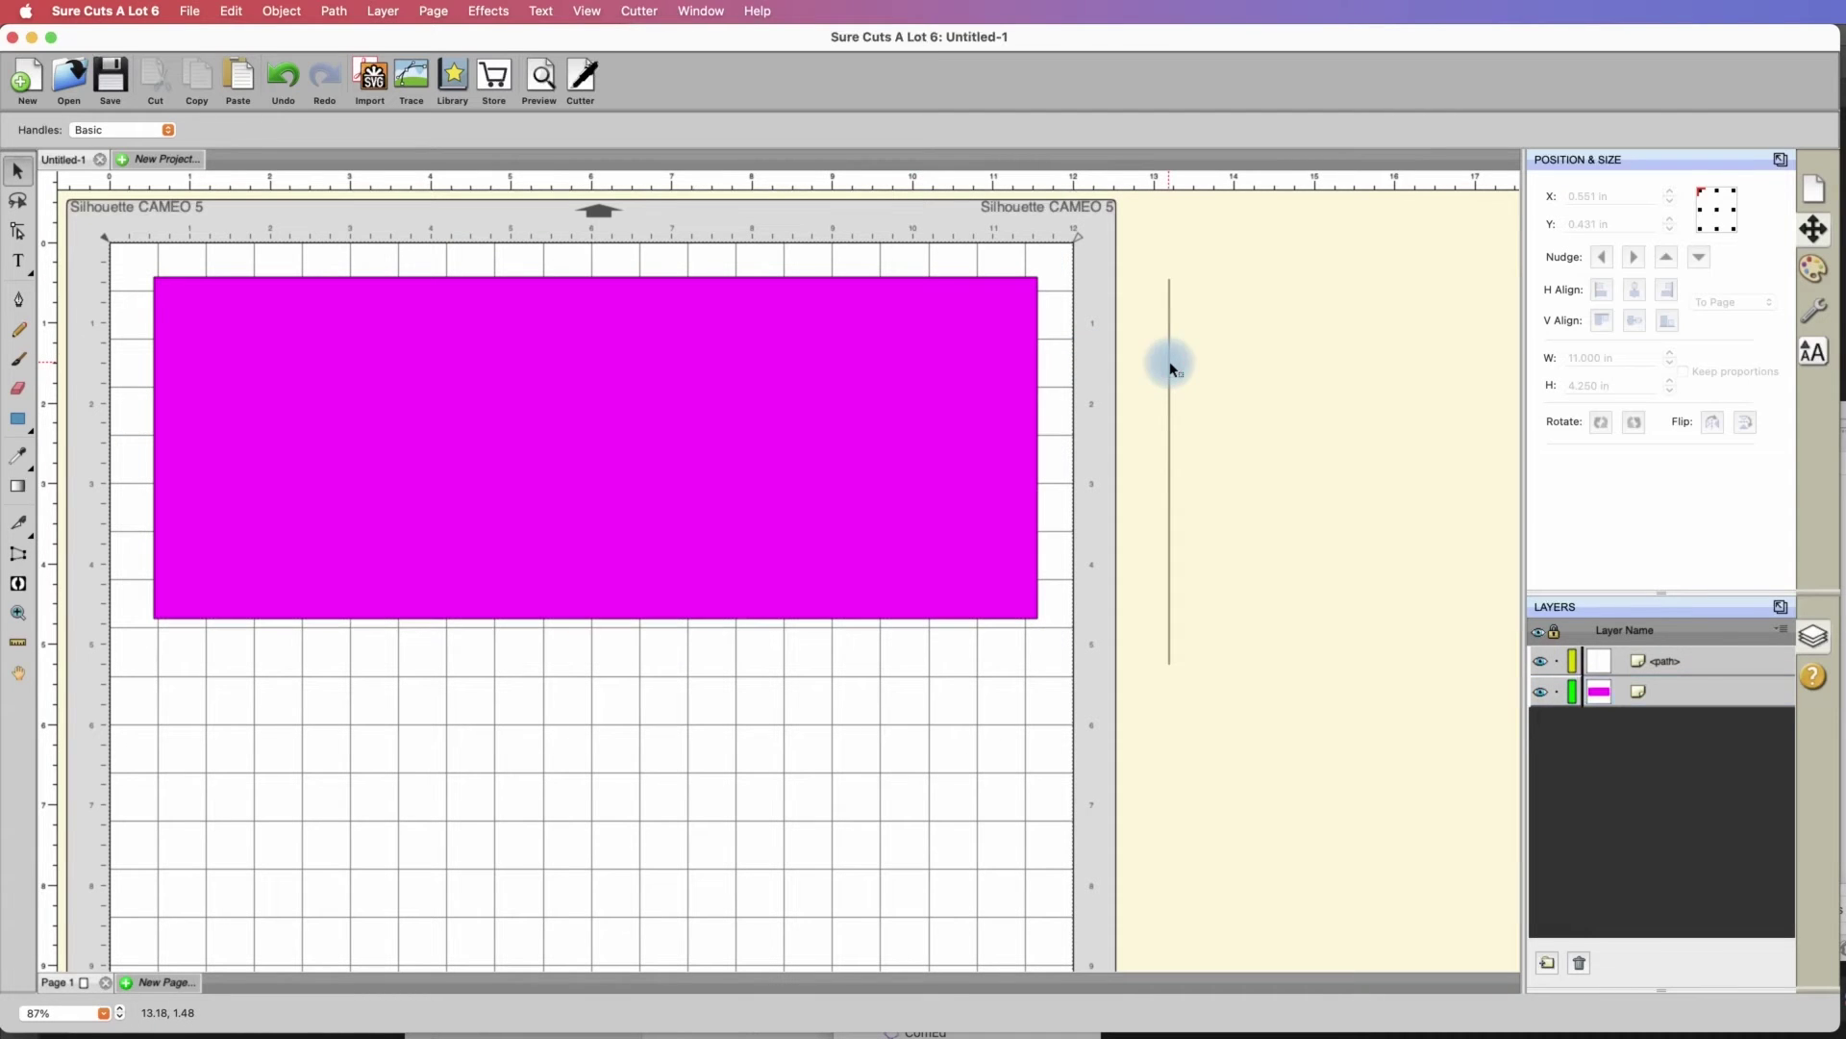
left_click(1176, 420)
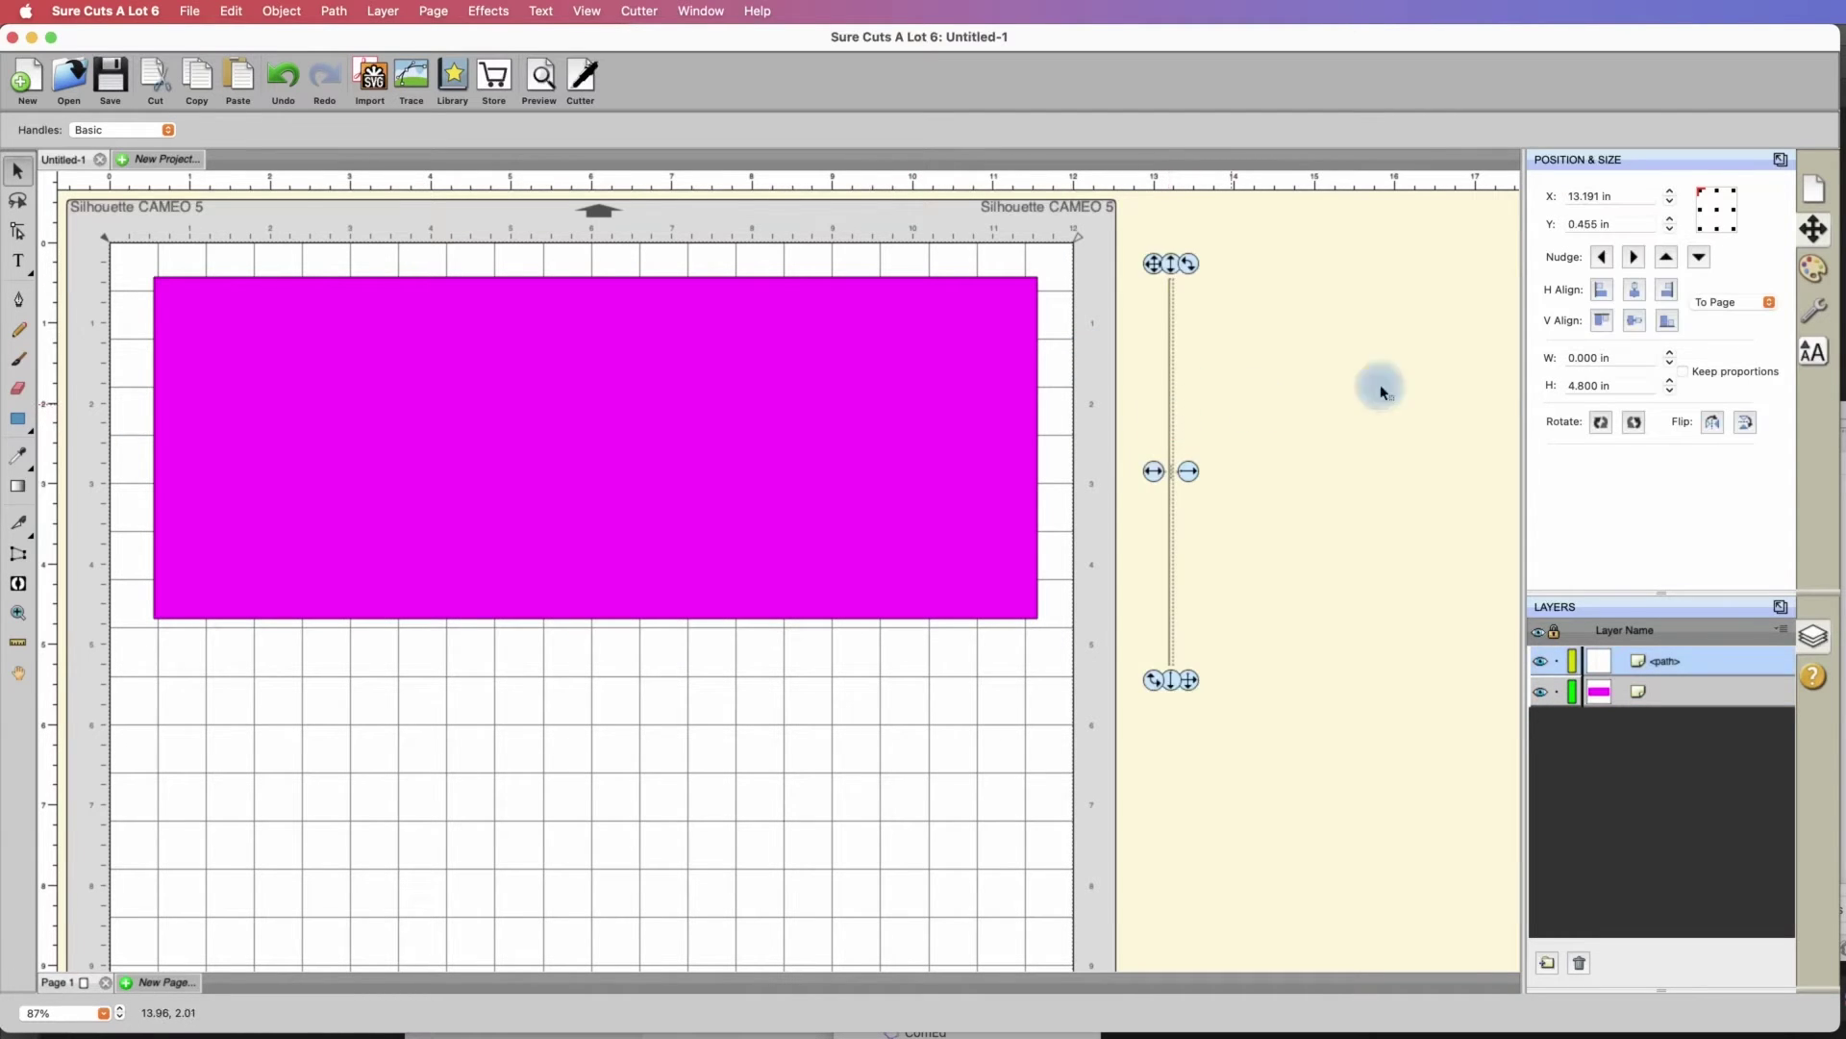
double_click(1595, 384)
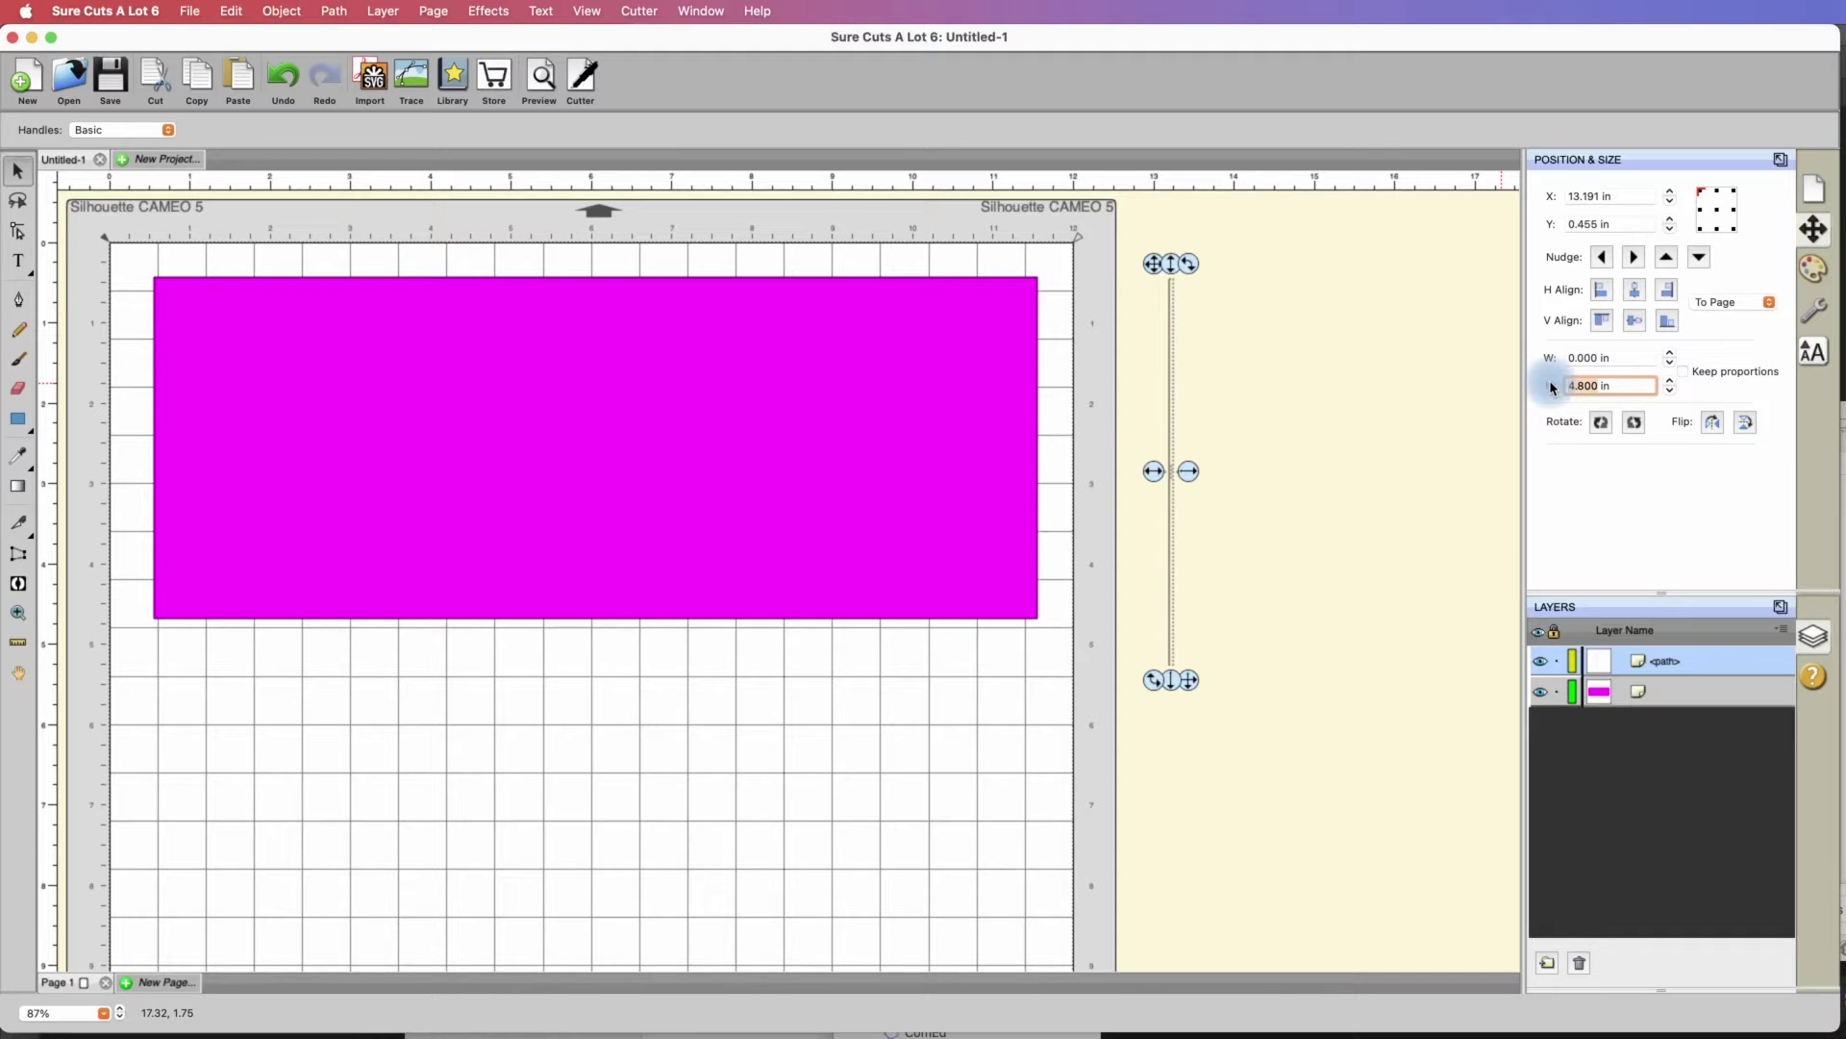
key("Return")
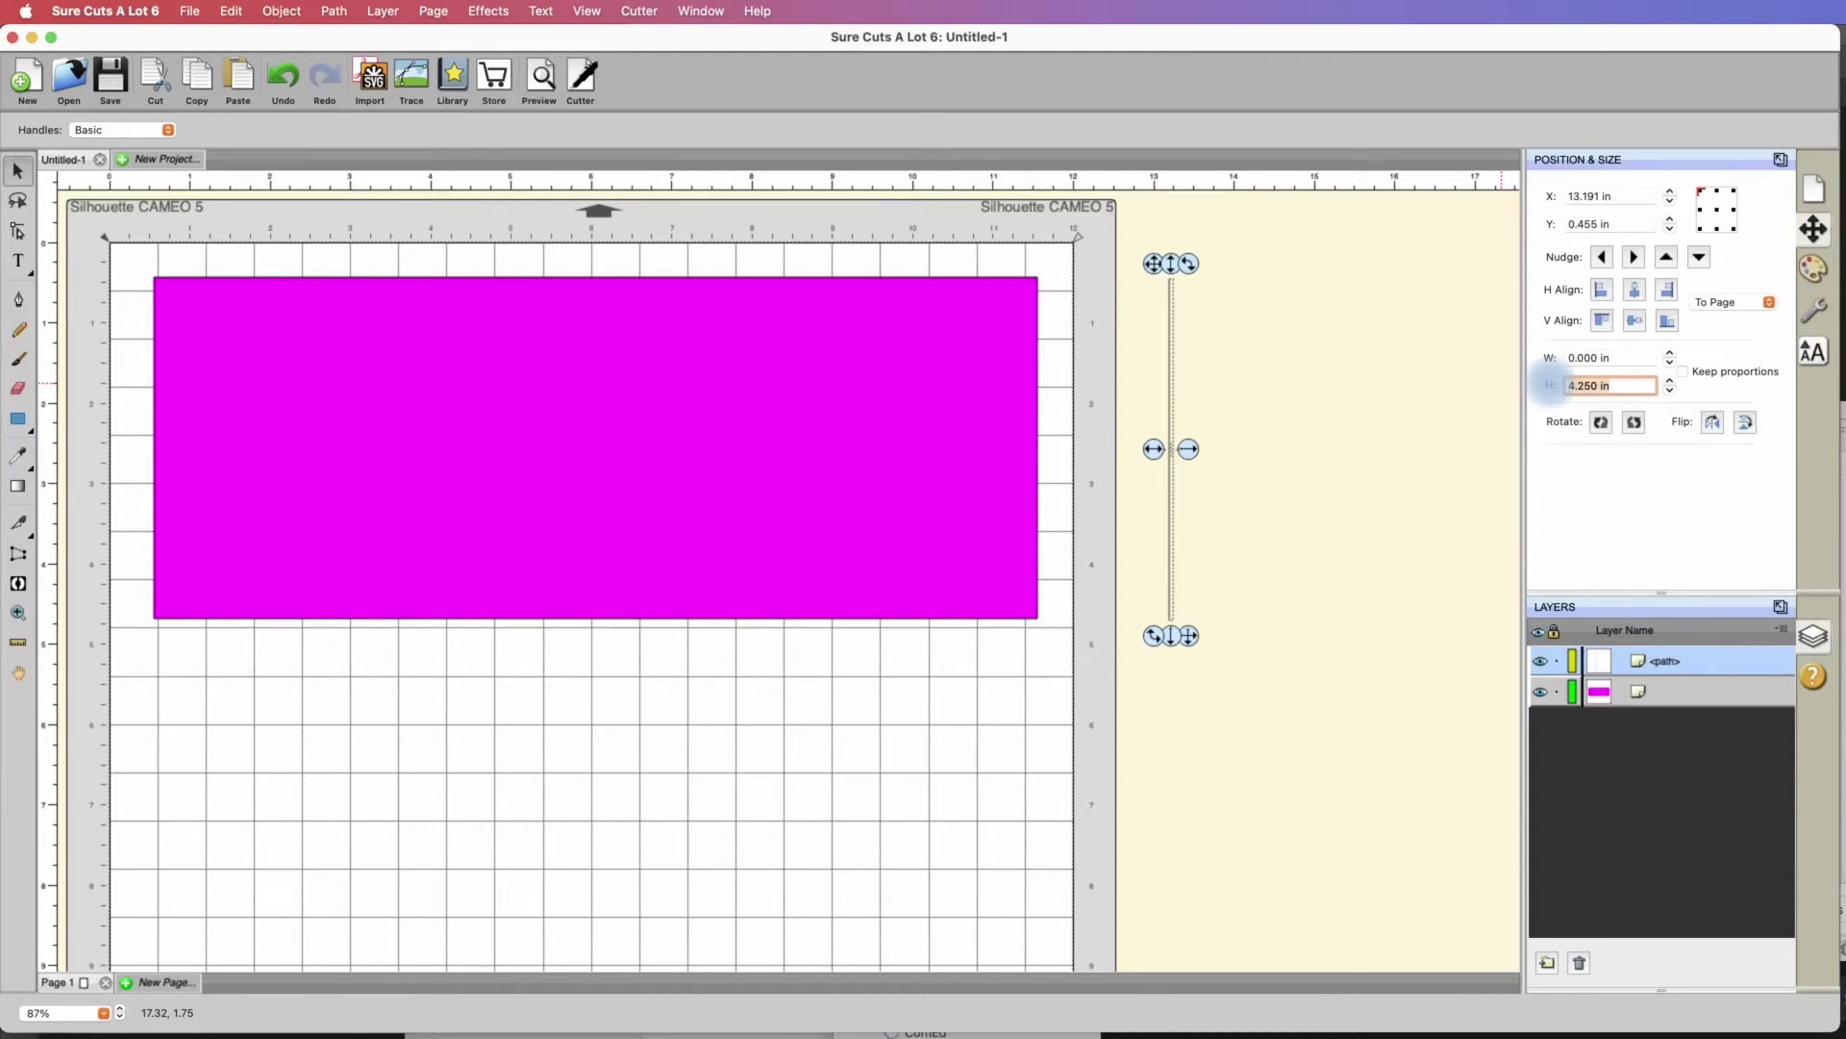
left_click_drag(1176, 340, 1092, 435)
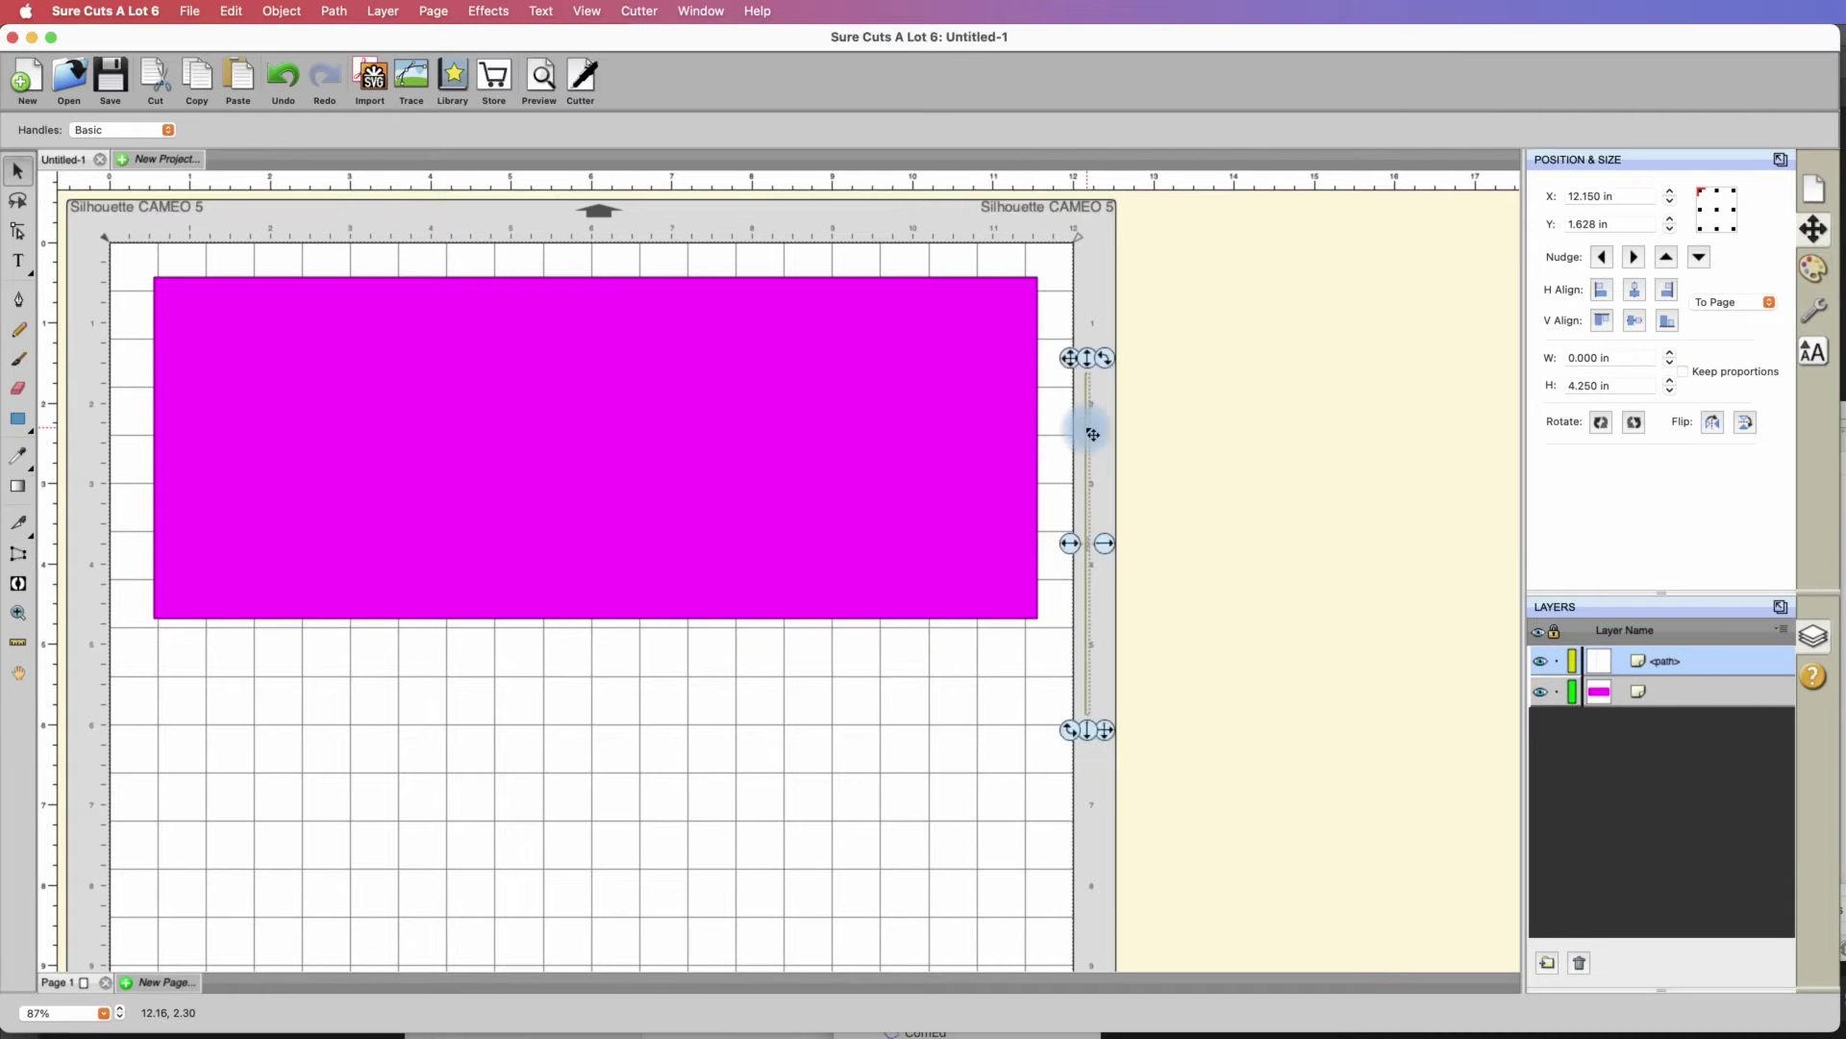
key("super+z")
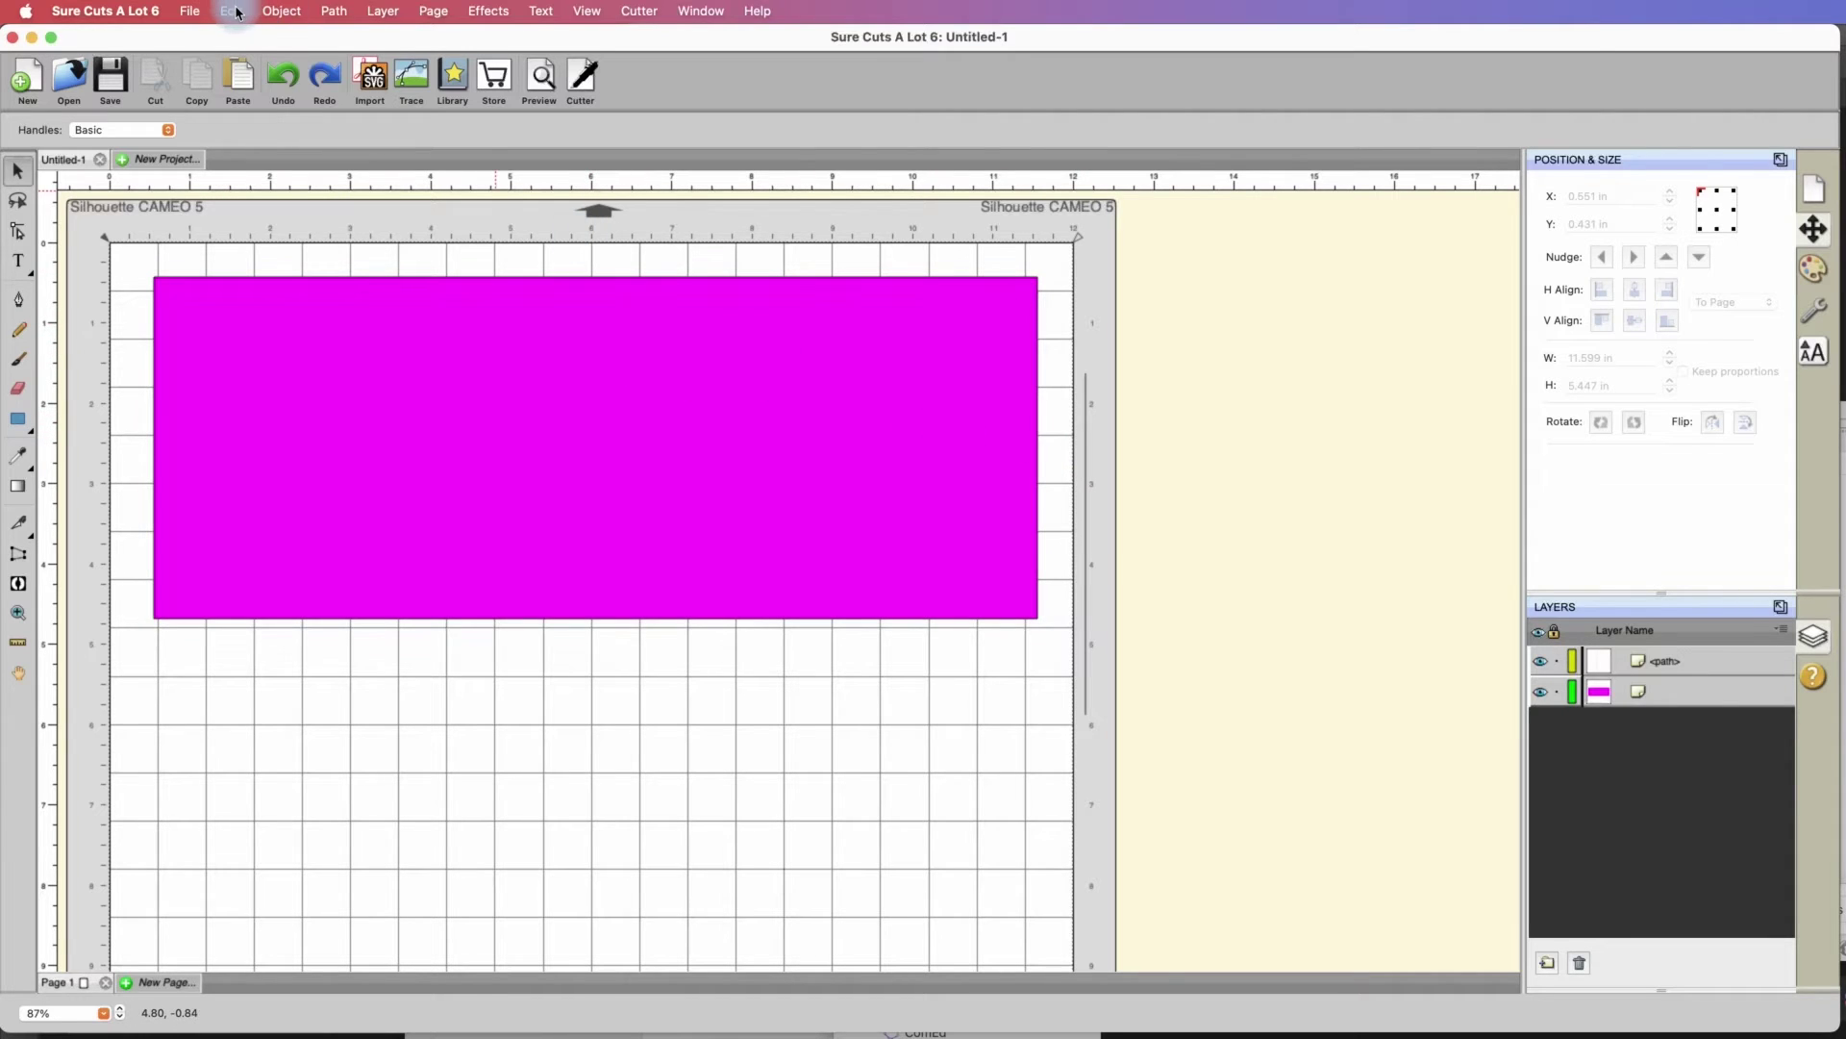
Center the line and the rectangle on each other horizontally and vertically, aligning them relative to the selection
left_click(236, 12)
left_click(267, 213)
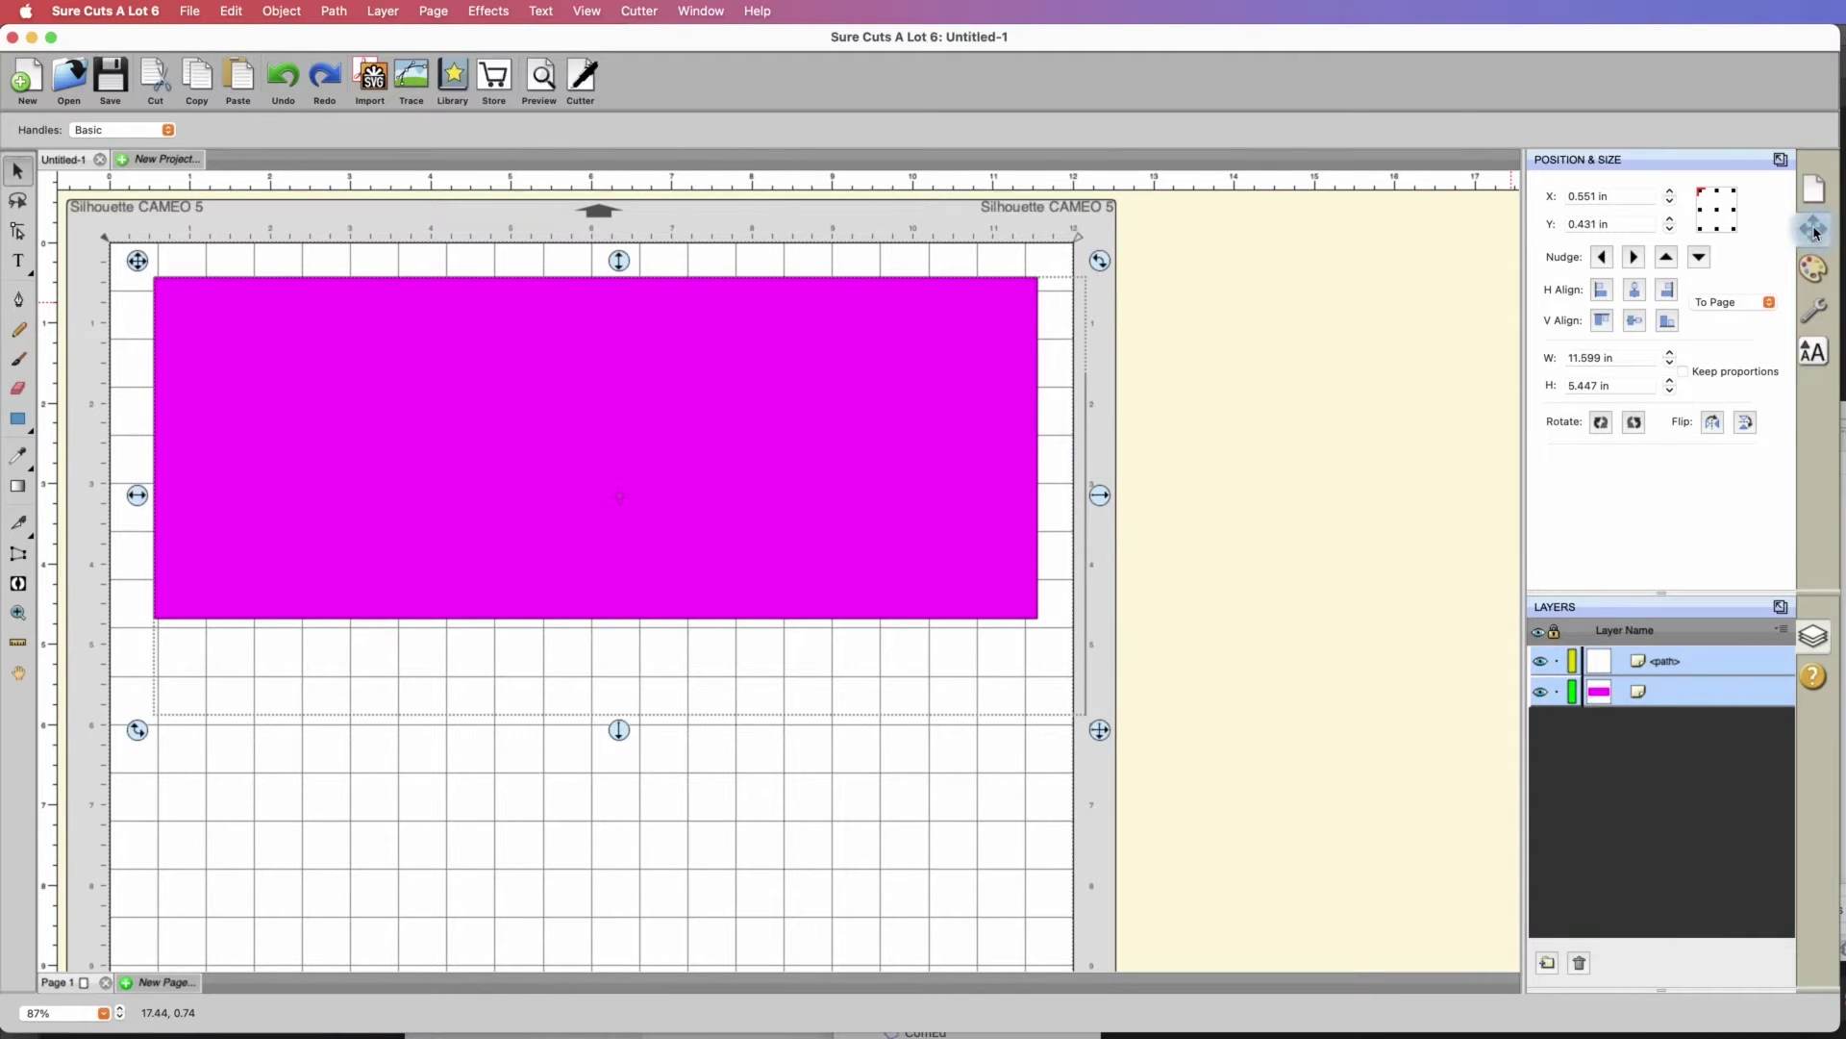
left_click(1742, 306)
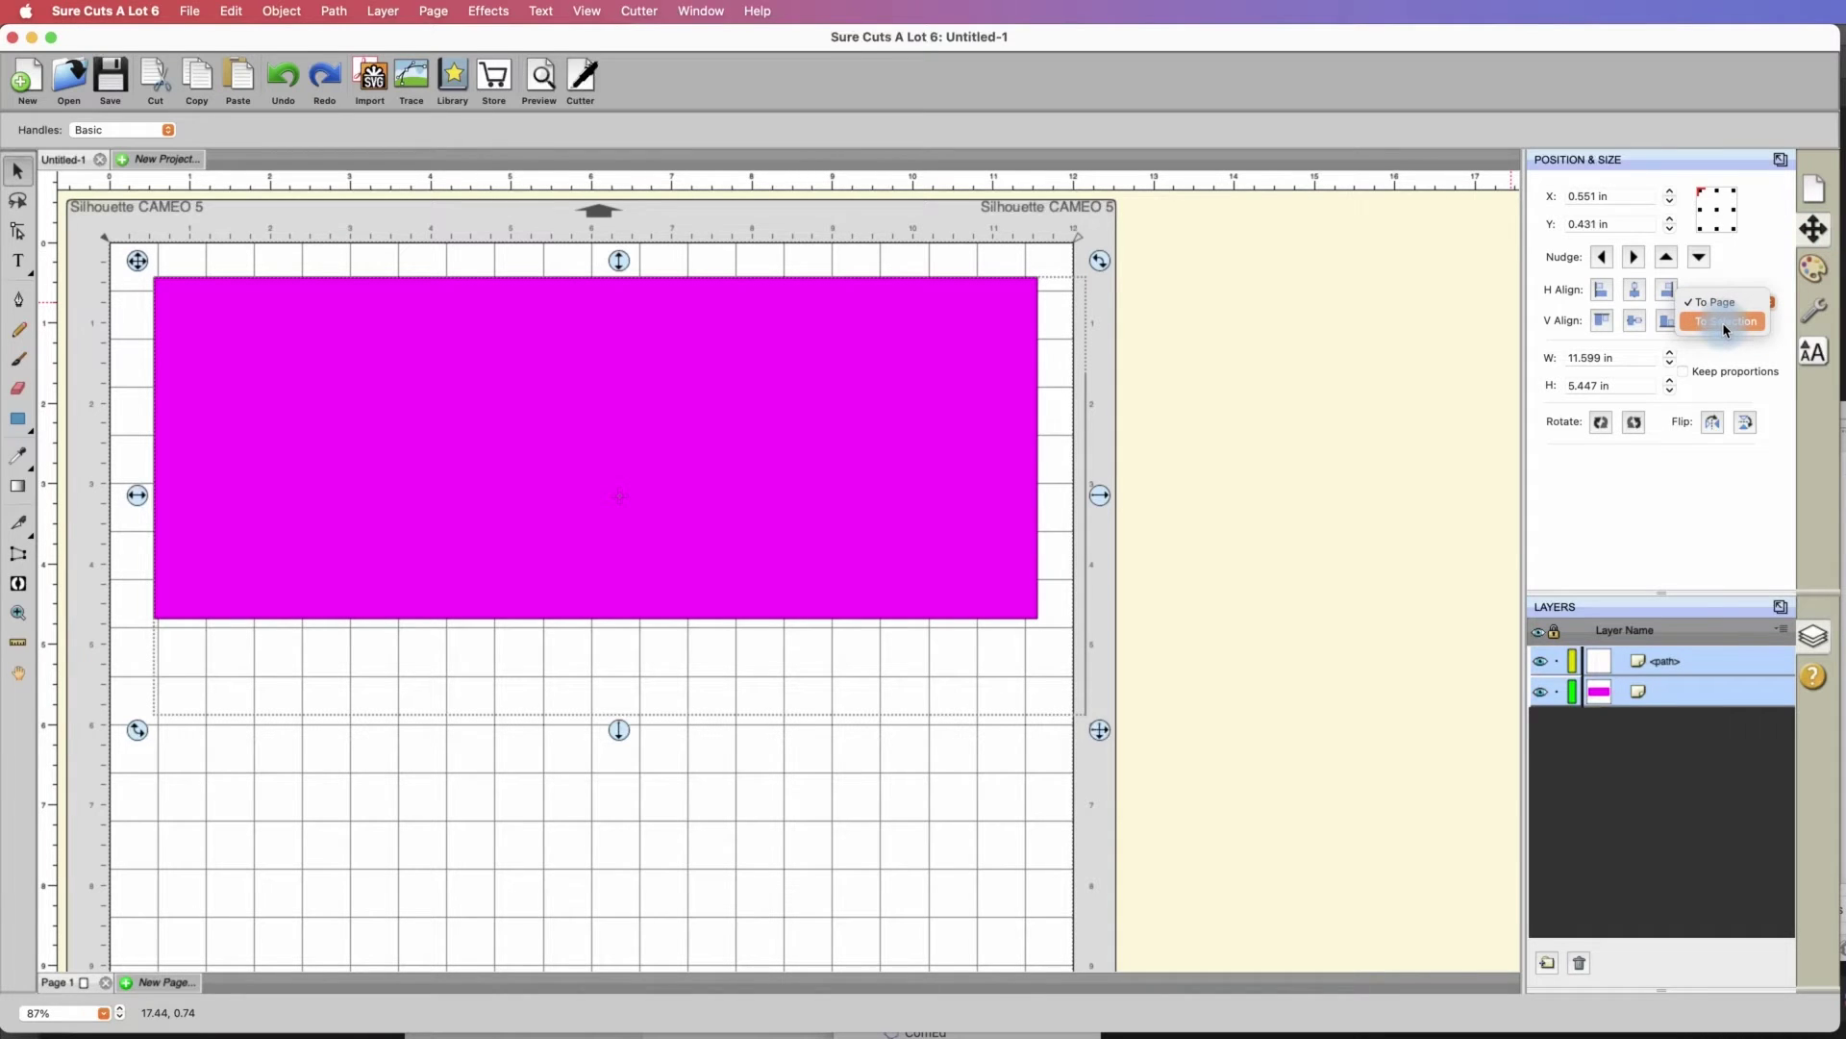
left_click(1722, 322)
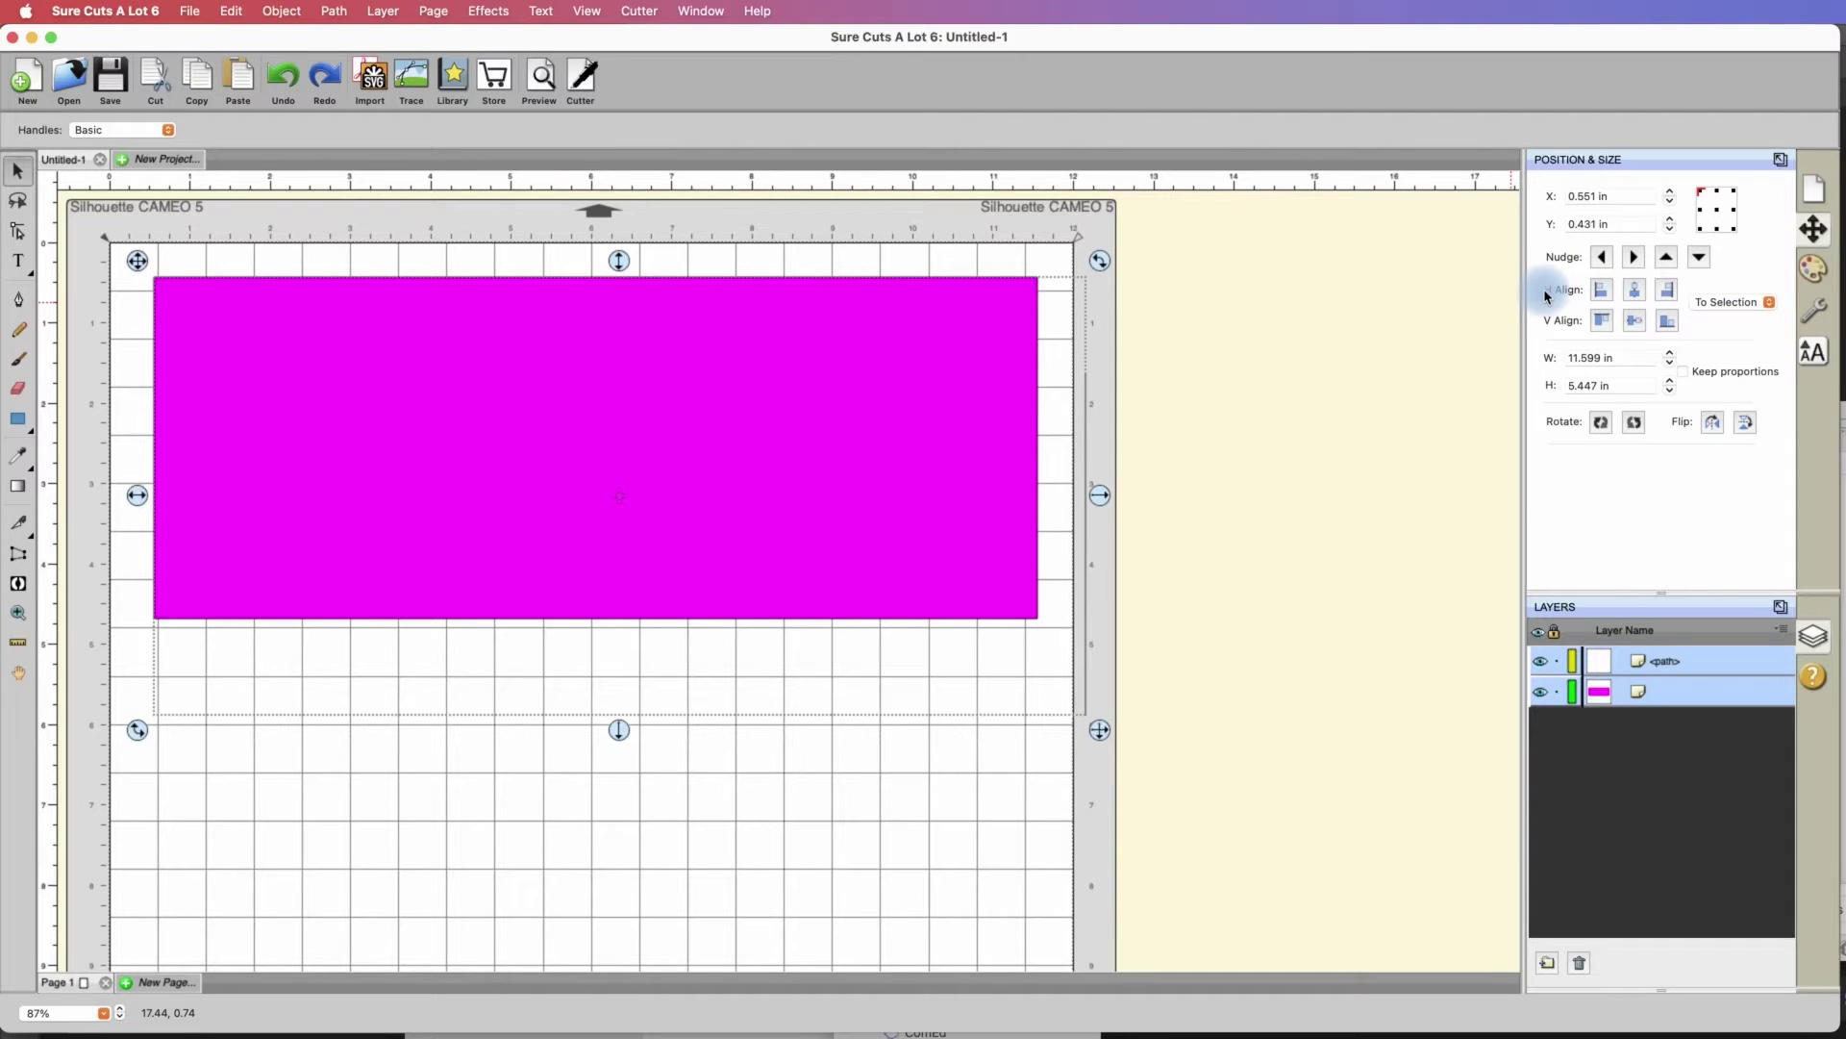
left_click(1637, 291)
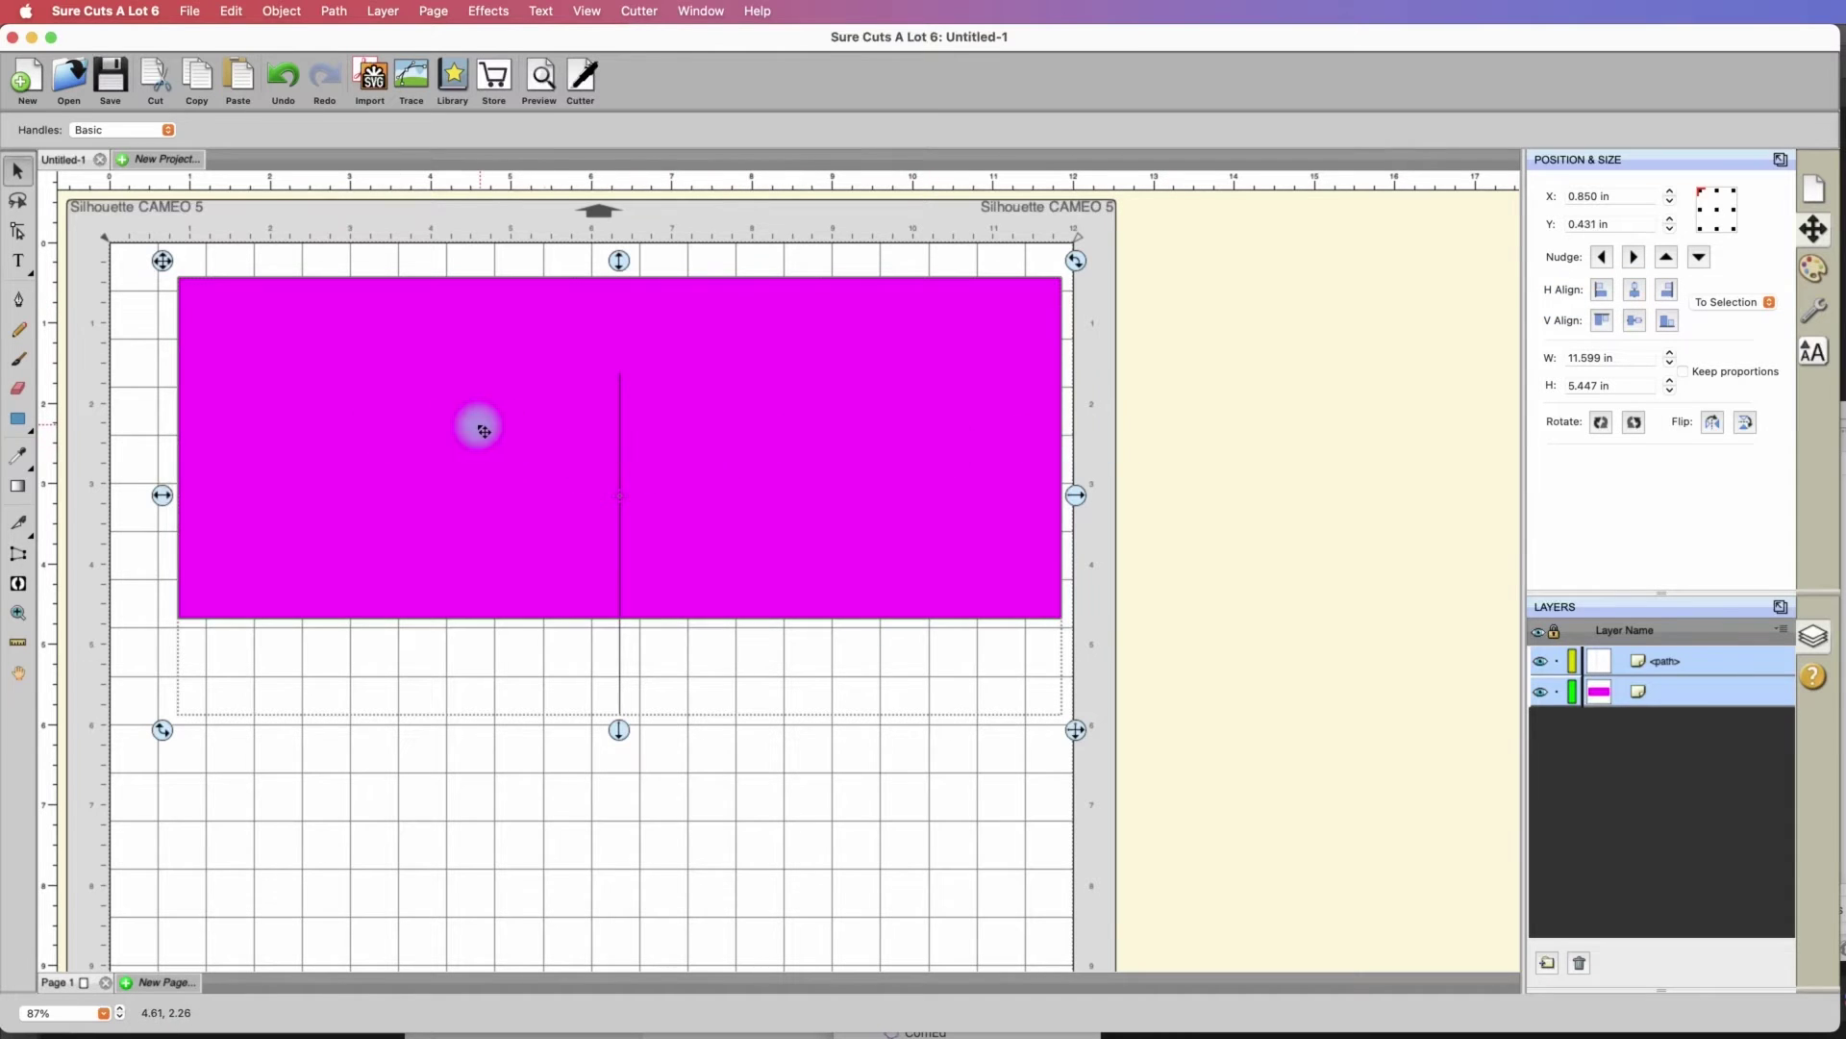
left_click(1635, 323)
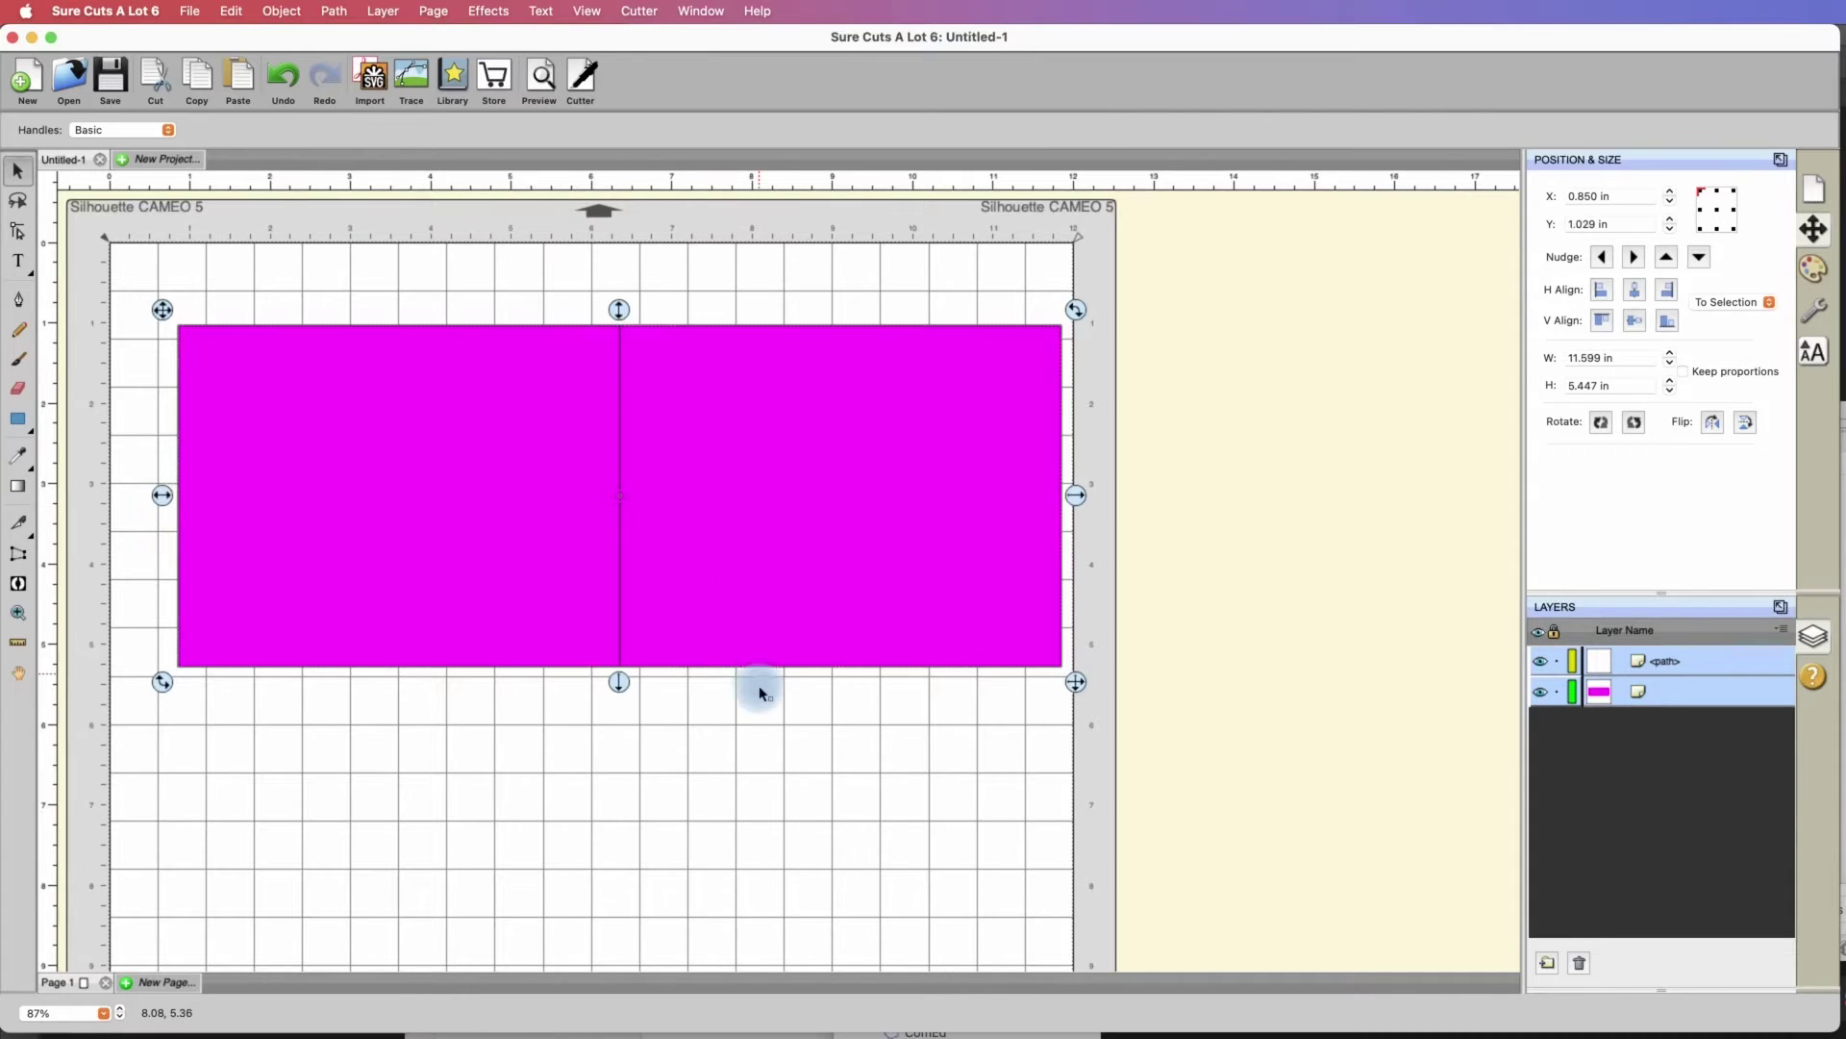
left_click(759, 716)
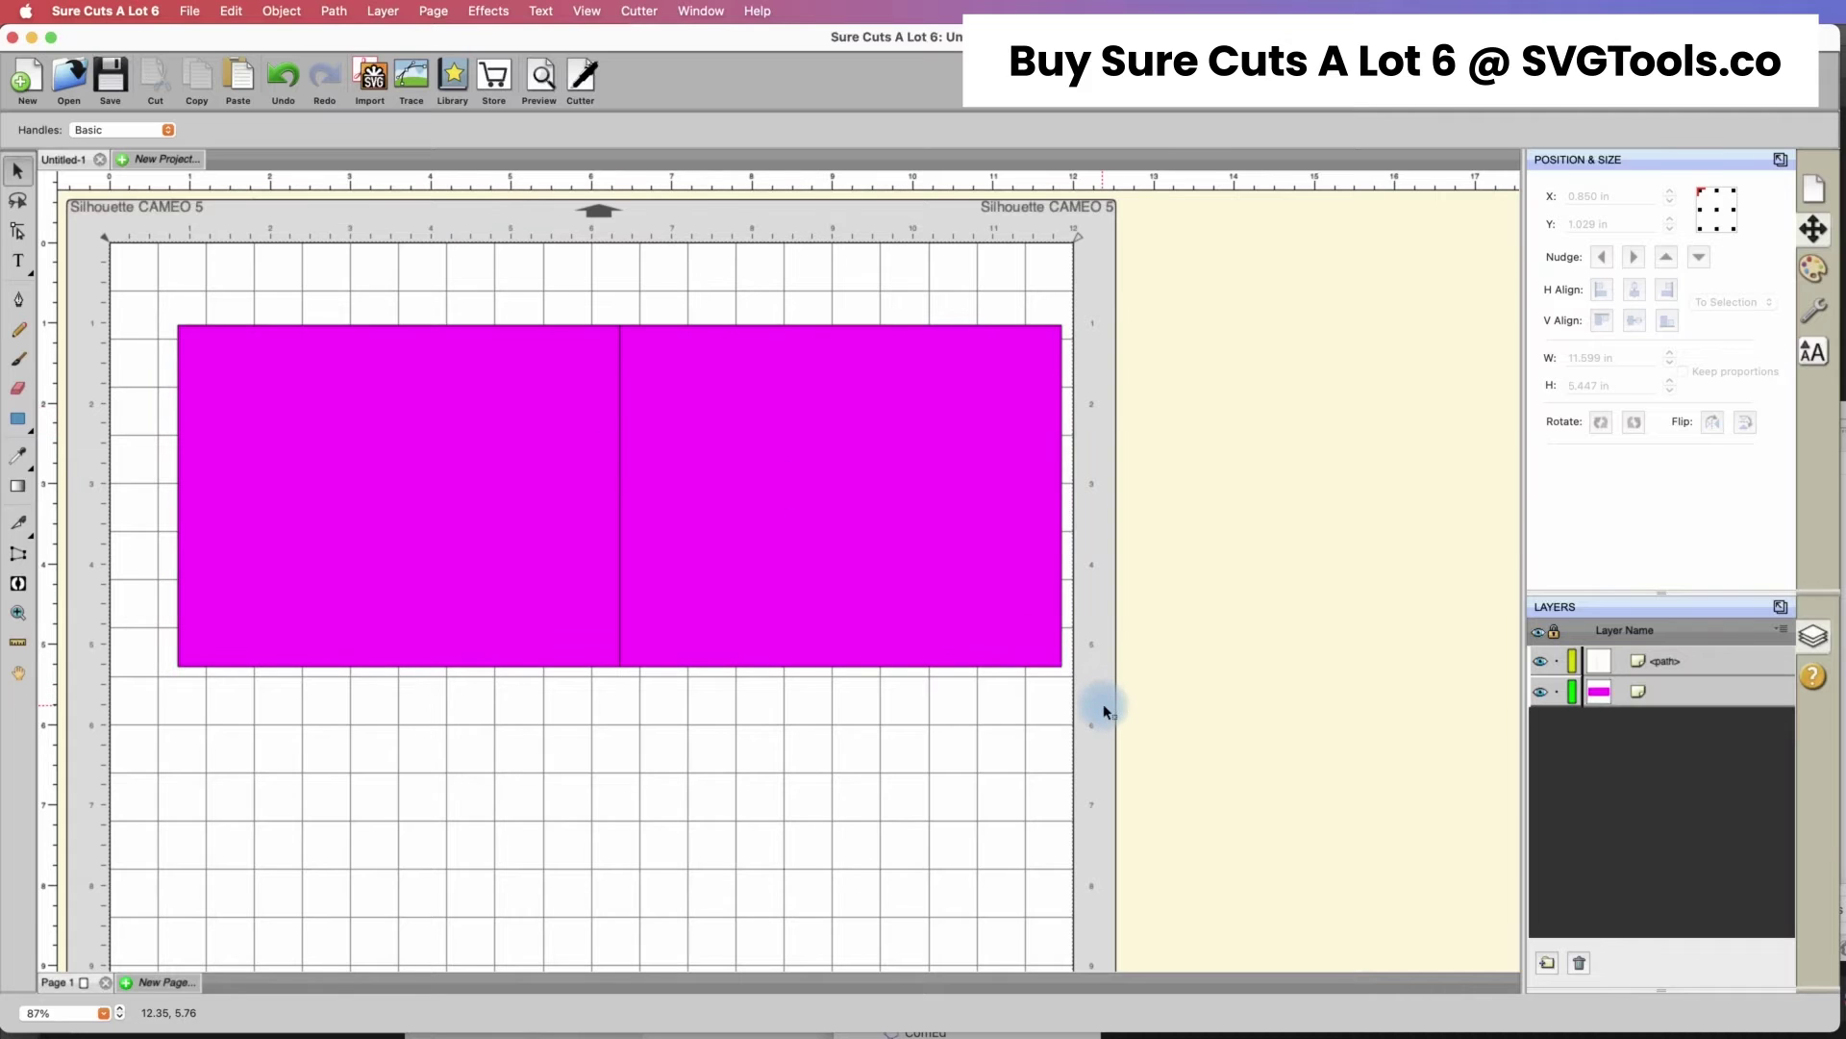
Duplicate the rectangle and its center line, placing the copy below the original at about X 0.84 in, Y 5.73 in
left_click_drag(1139, 715, 846, 736)
left_click(237, 14)
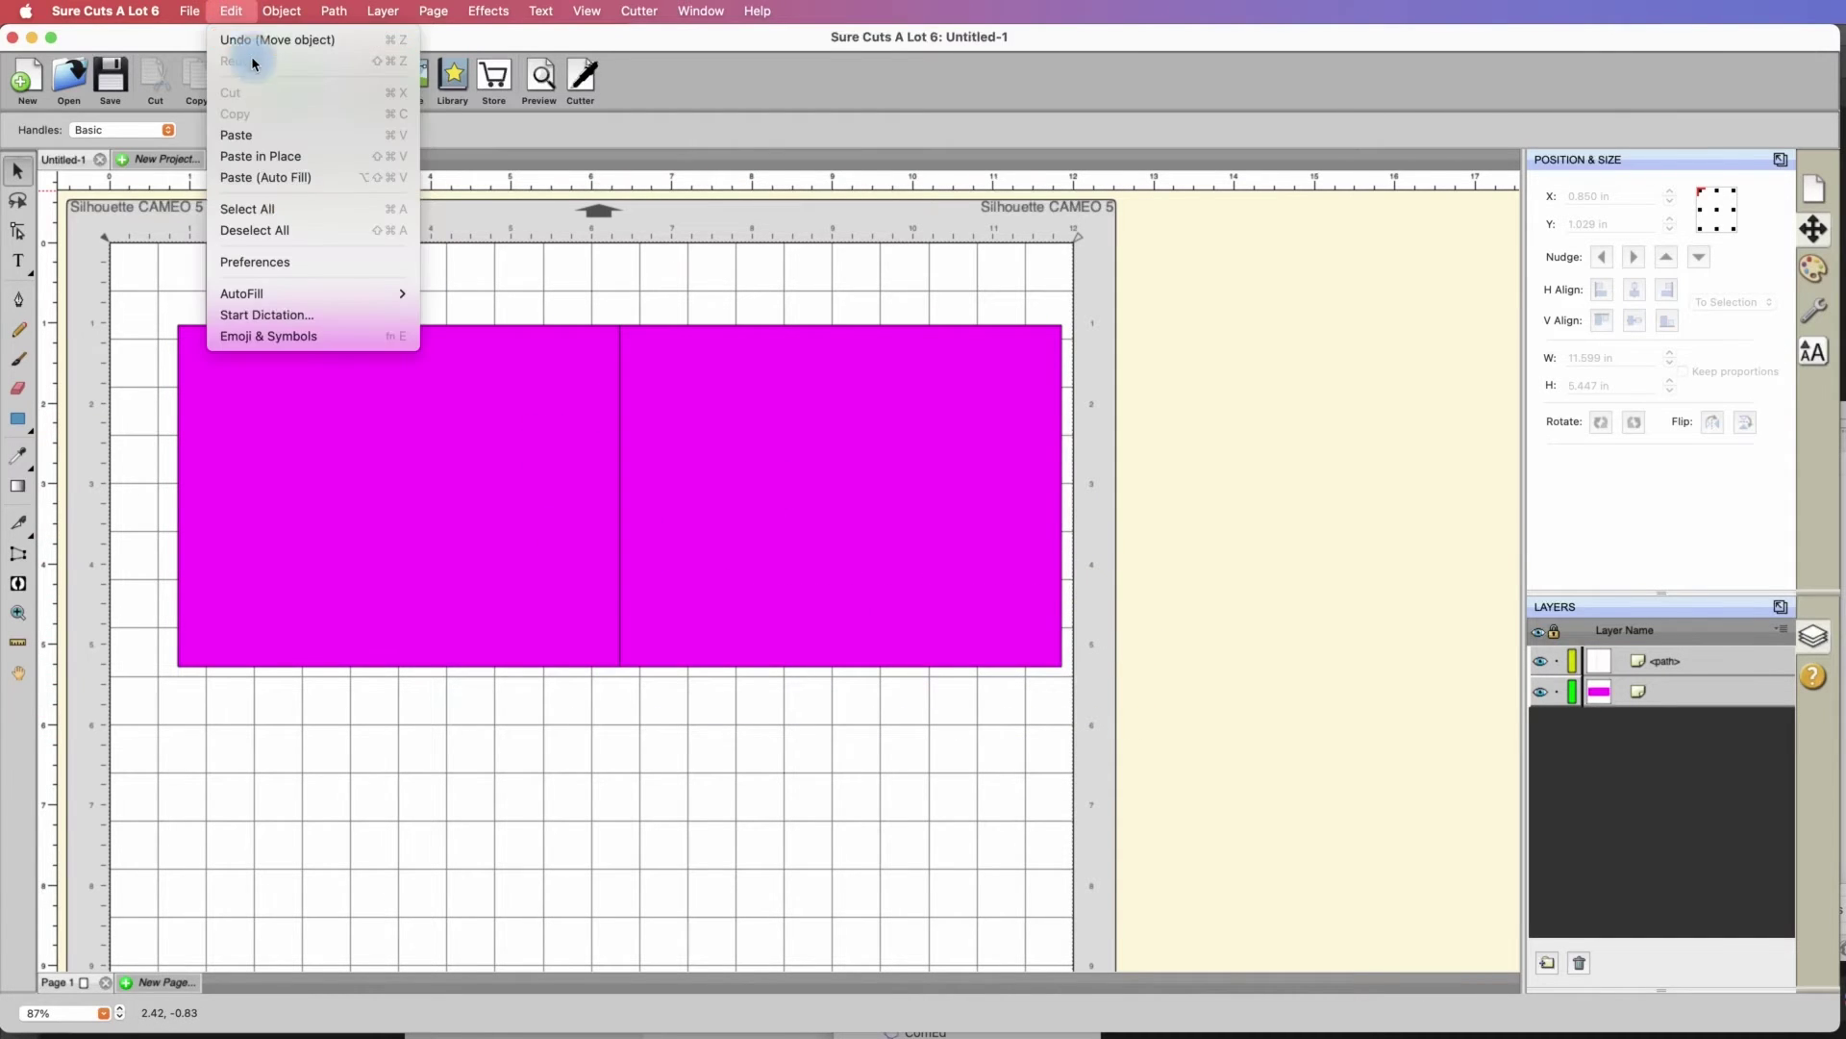
left_click(276, 207)
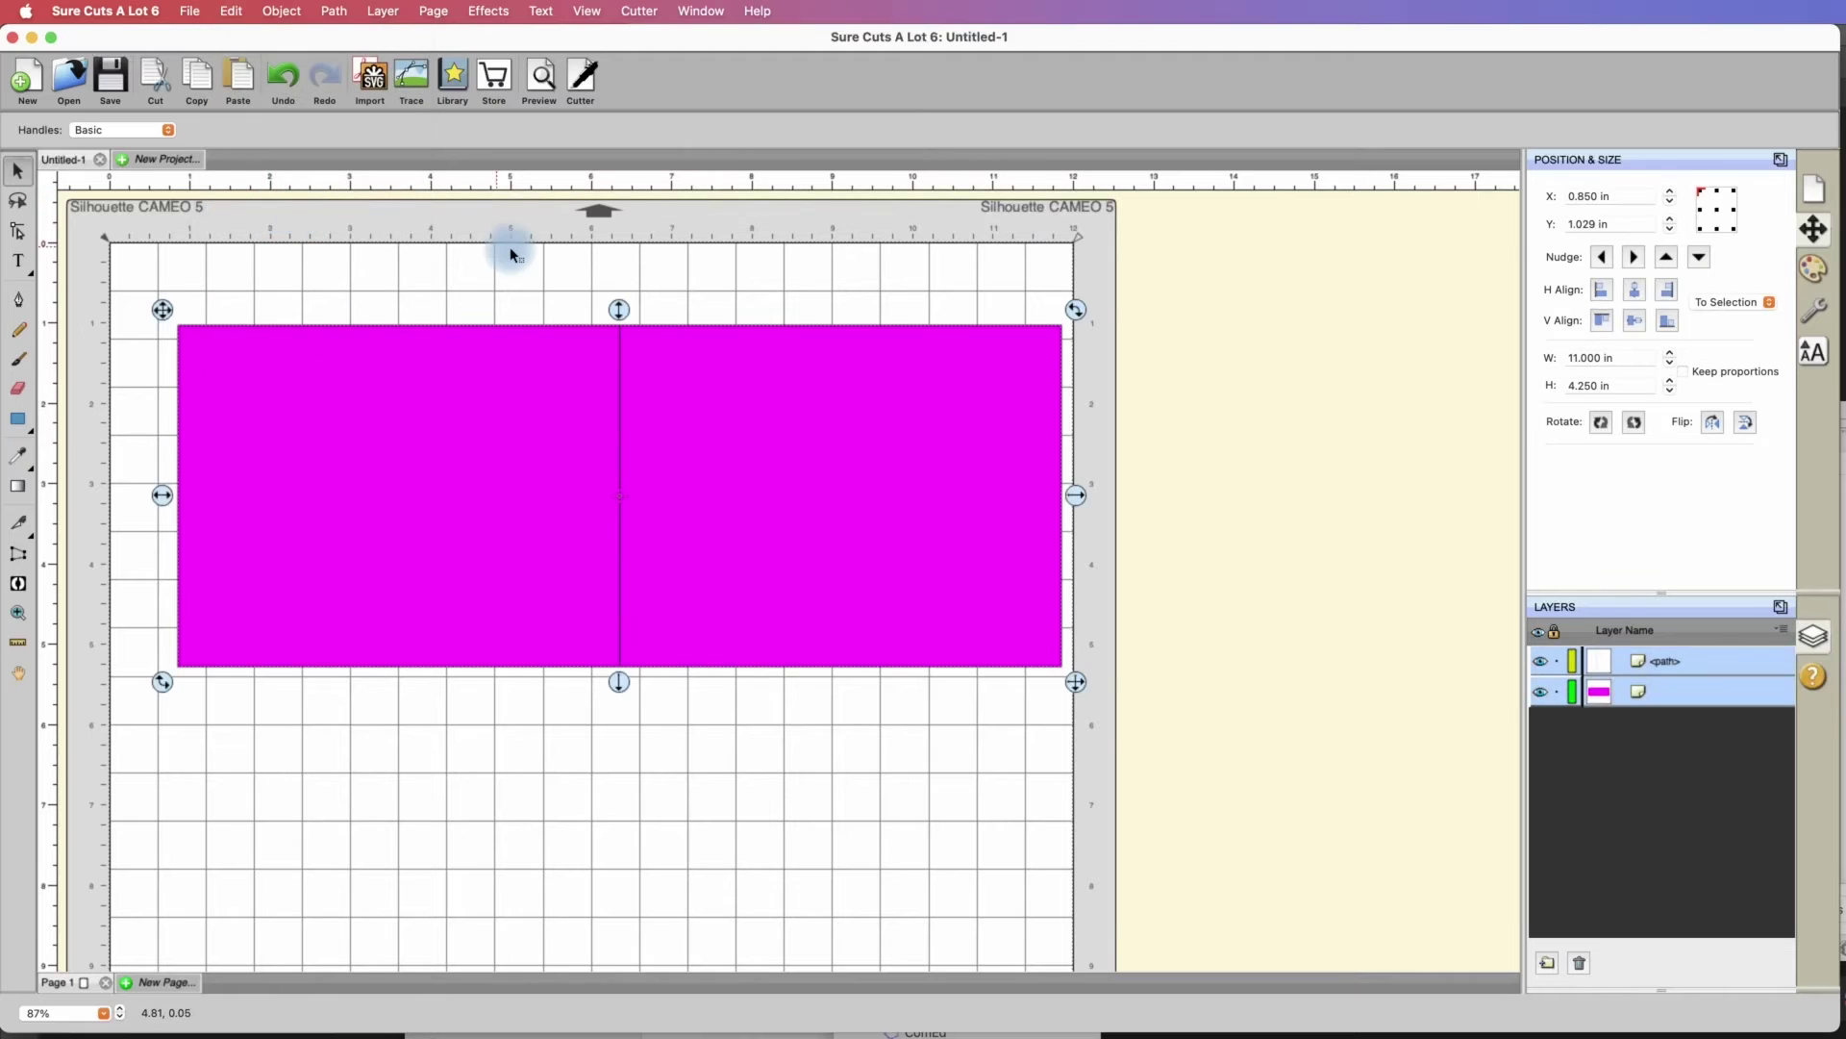
left_click(234, 11)
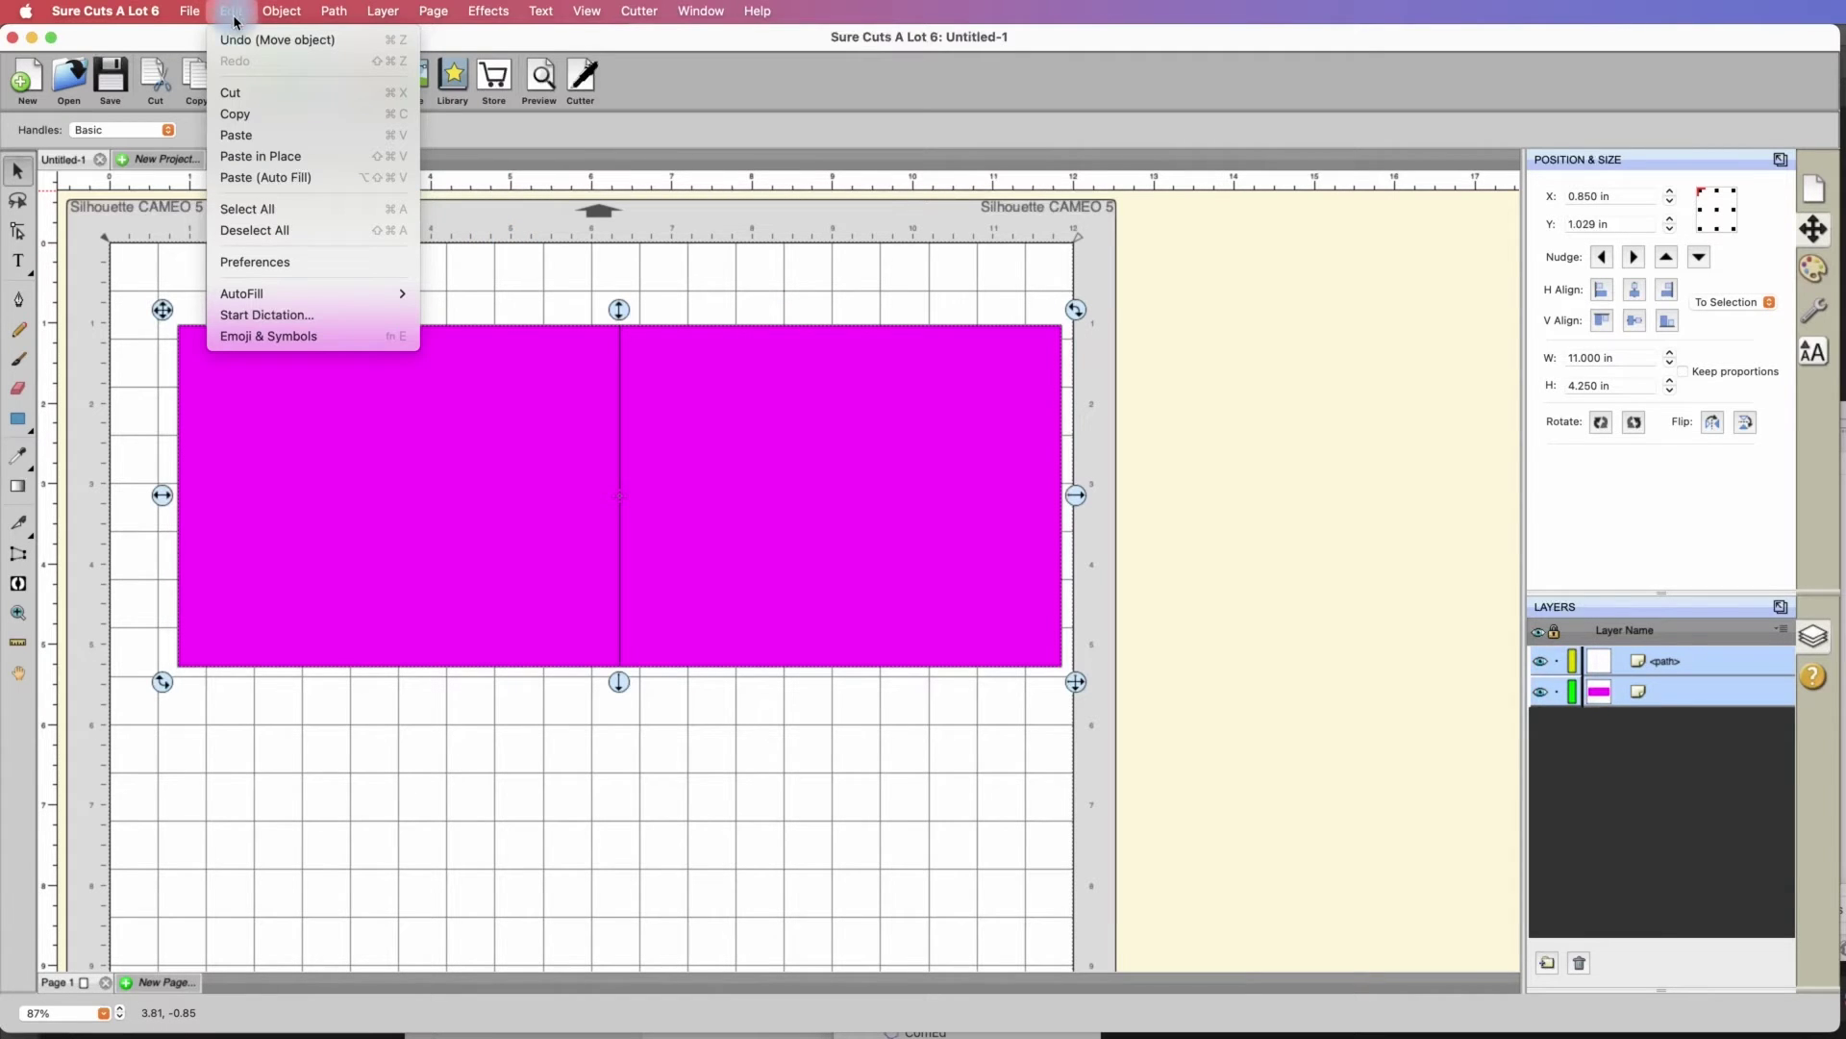
left_click(239, 8)
left_click(238, 8)
left_click(250, 136)
left_click_drag(709, 400, 704, 767)
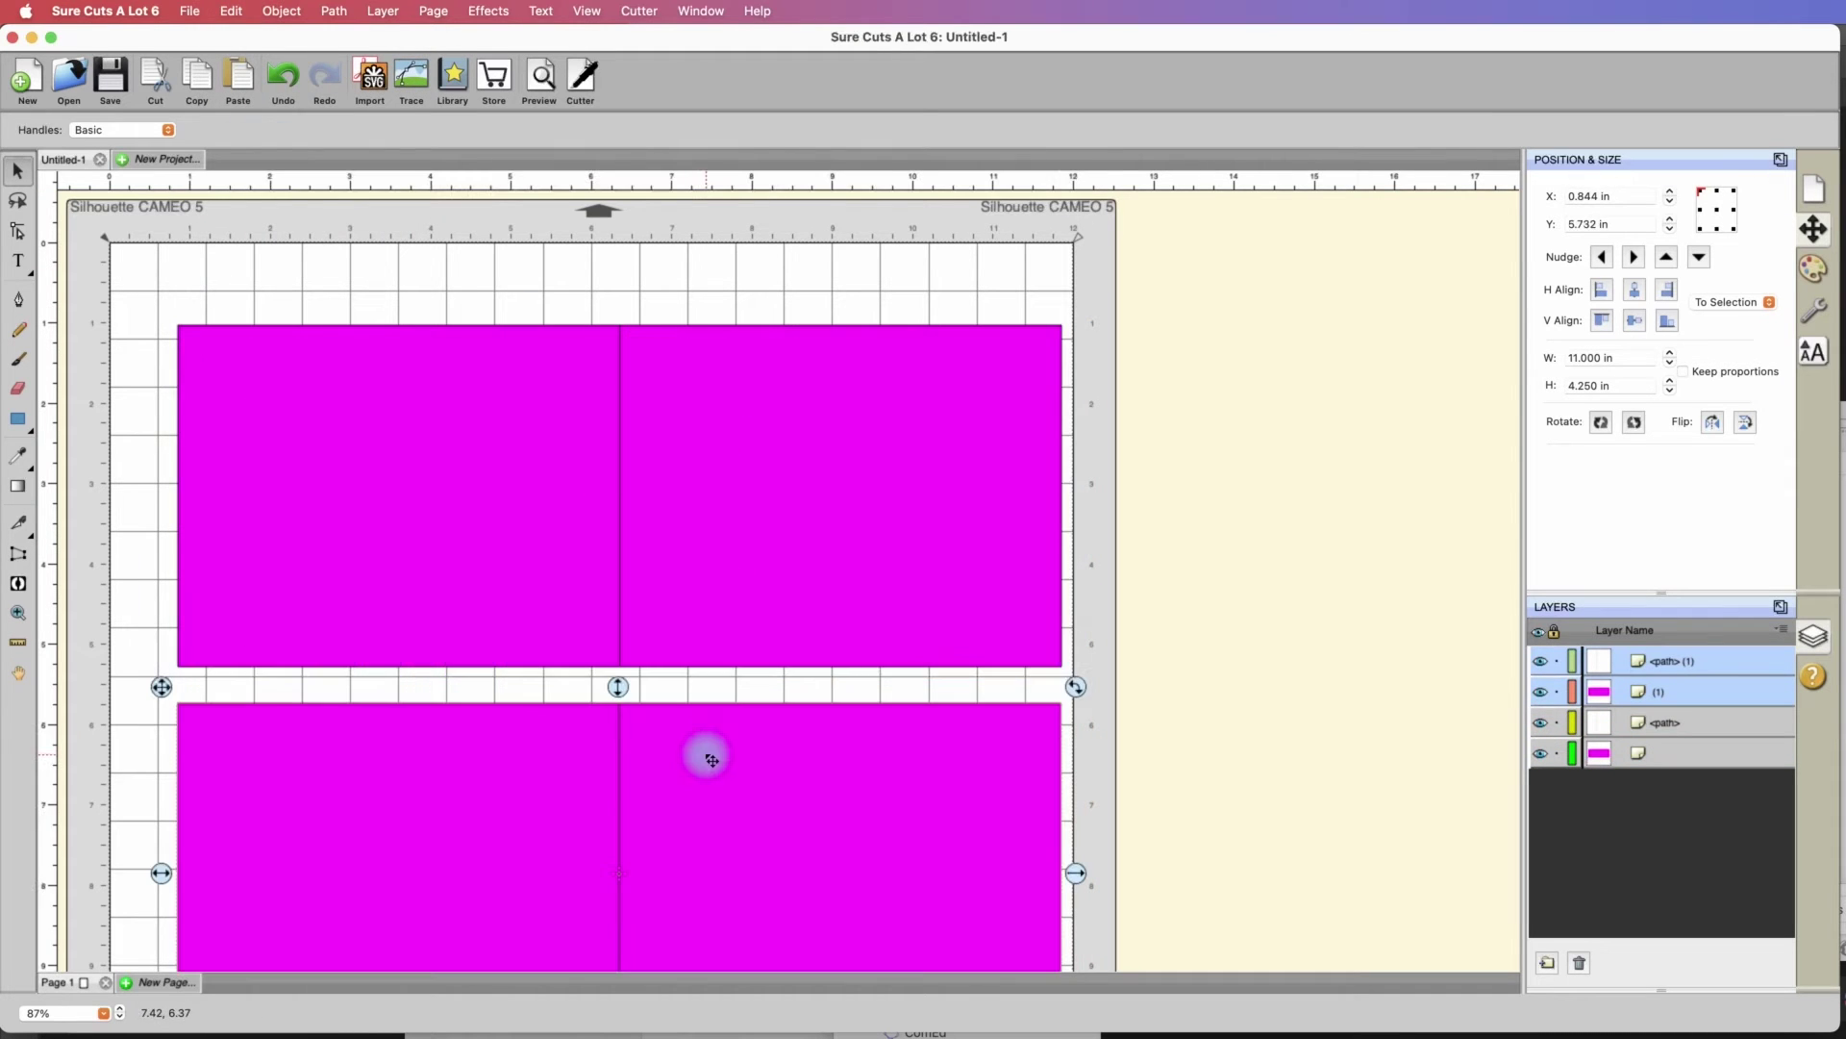
Group the upper rectangle with its center line
scroll(1058, 663, "down", 3)
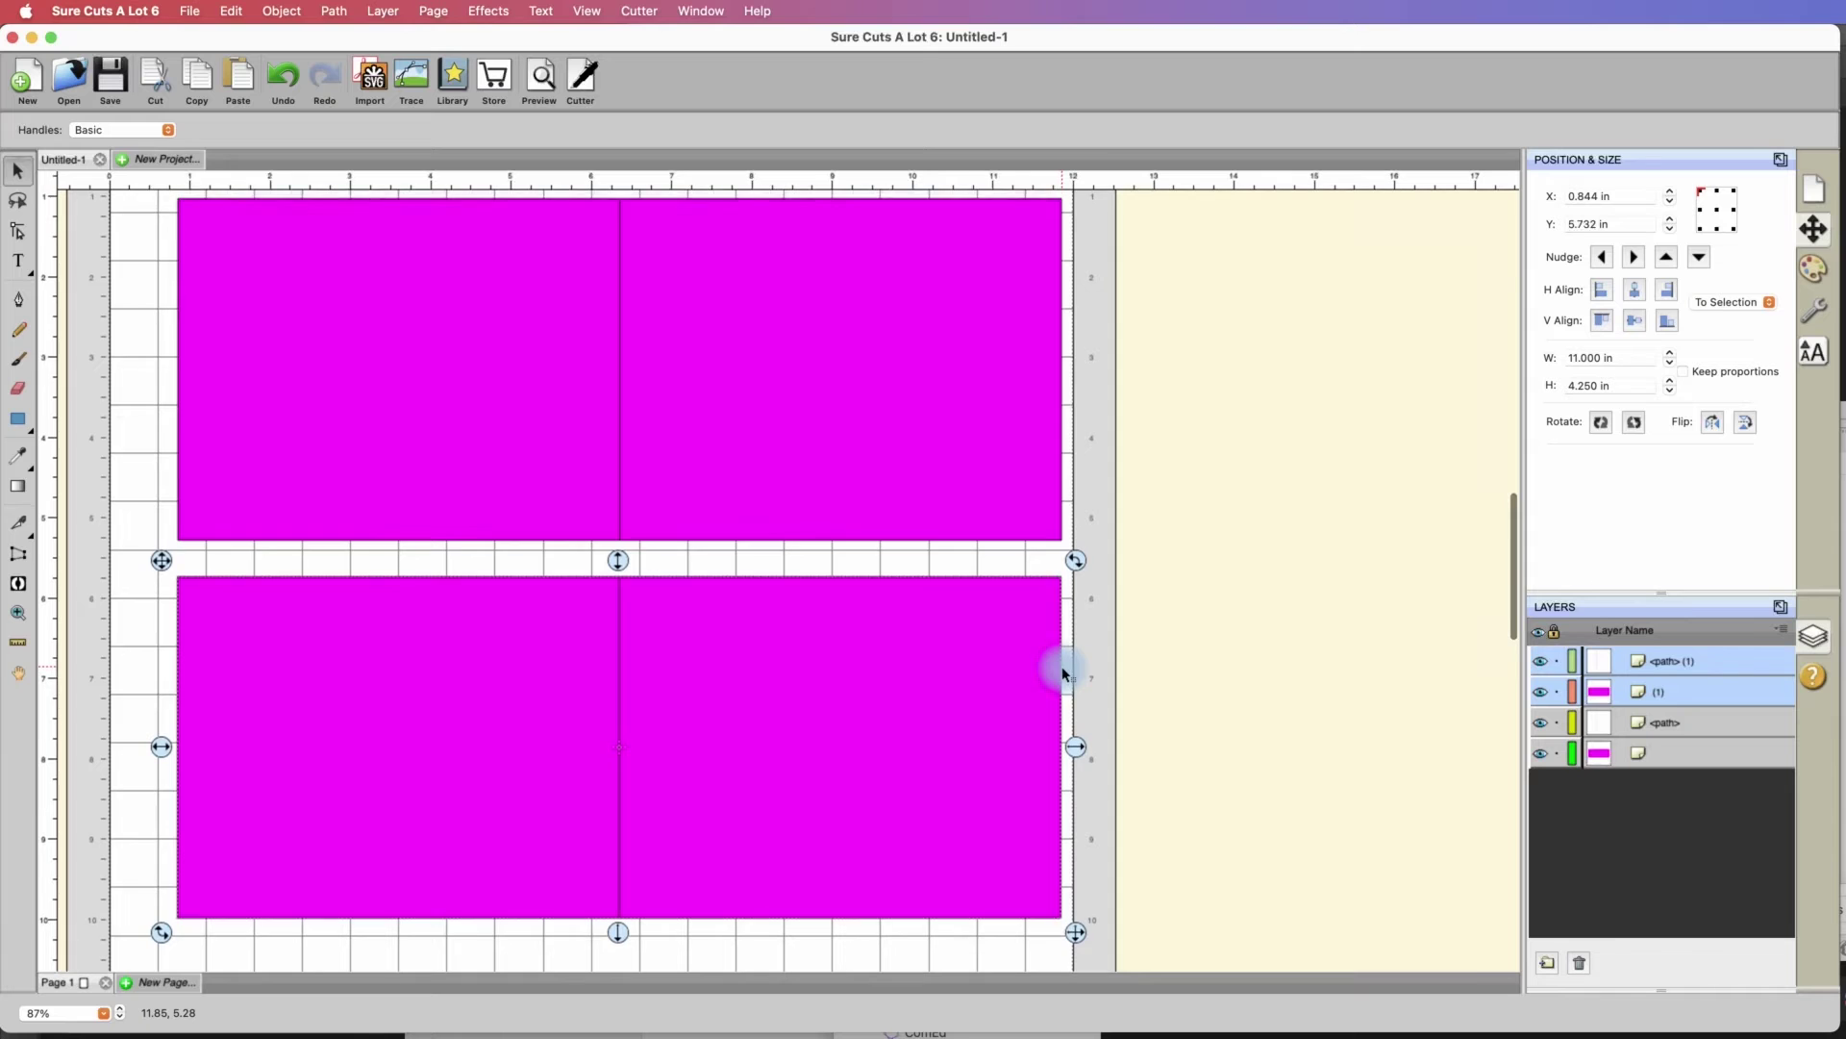
key("super+minus")
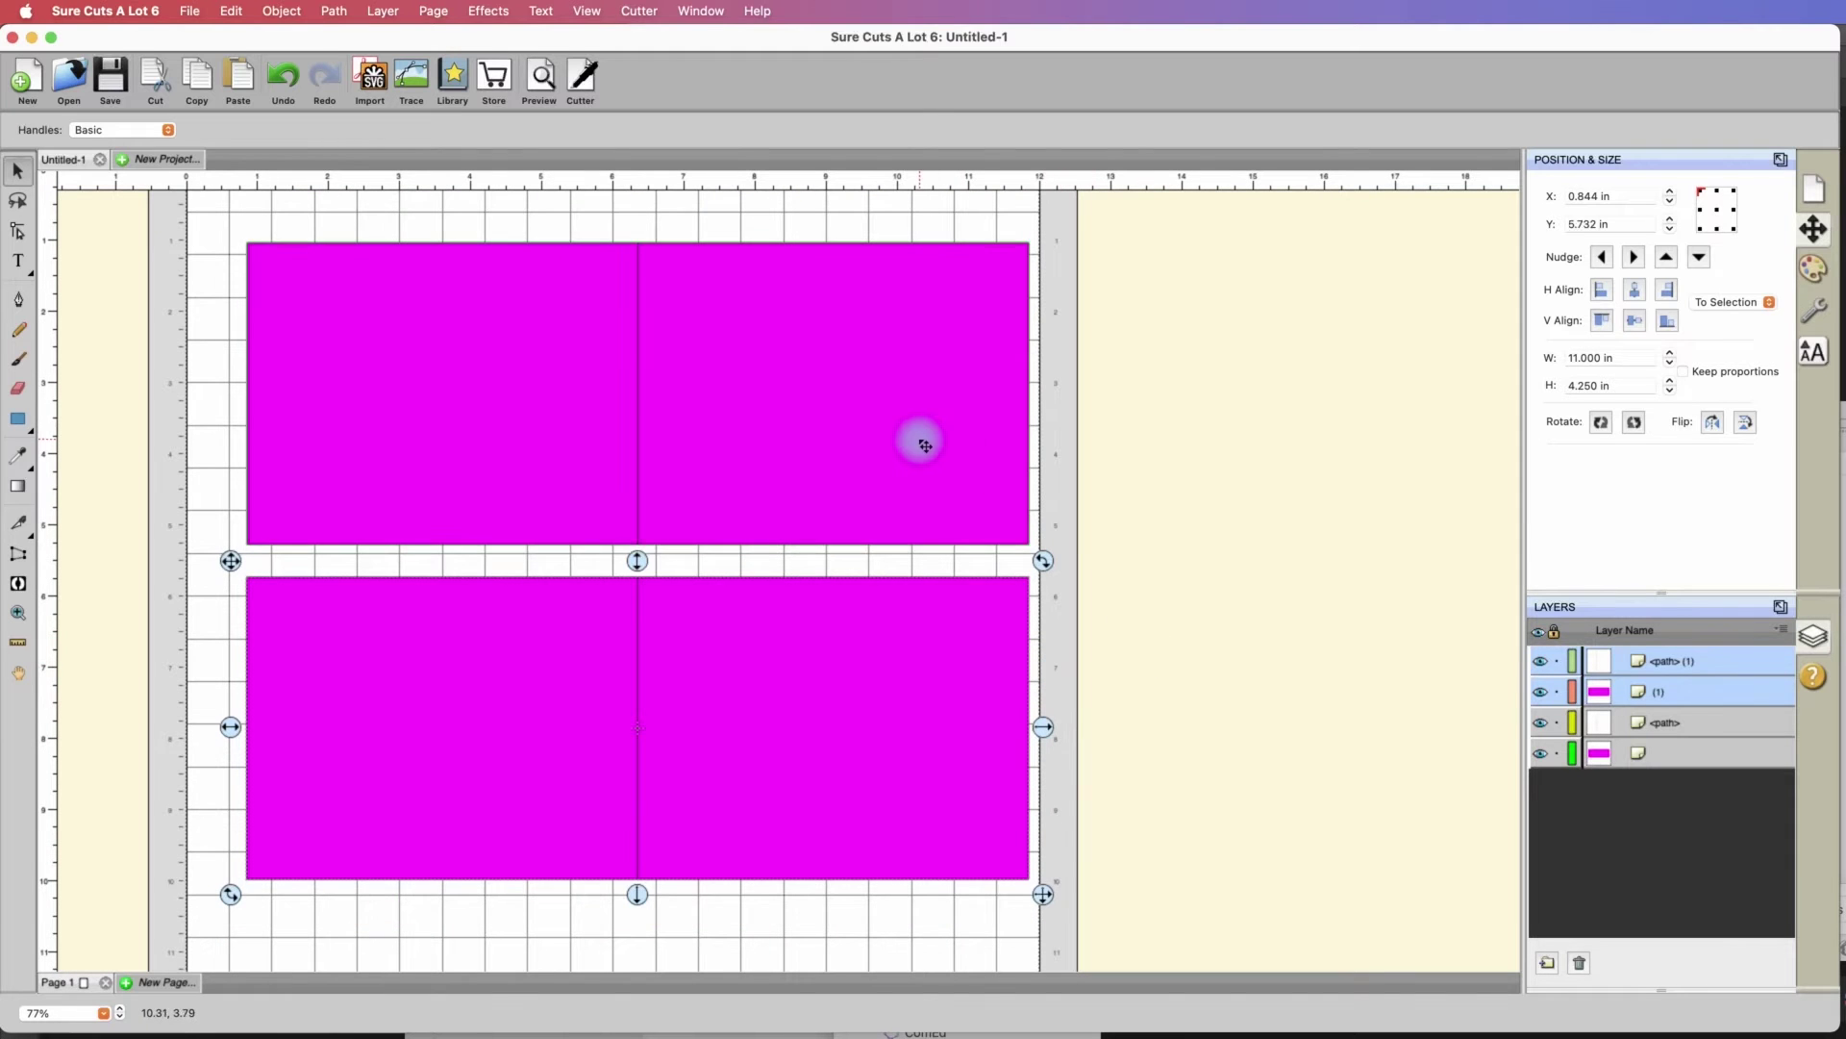
left_click(651, 326)
left_click(342, 209)
left_click_drag(223, 214, 1064, 565)
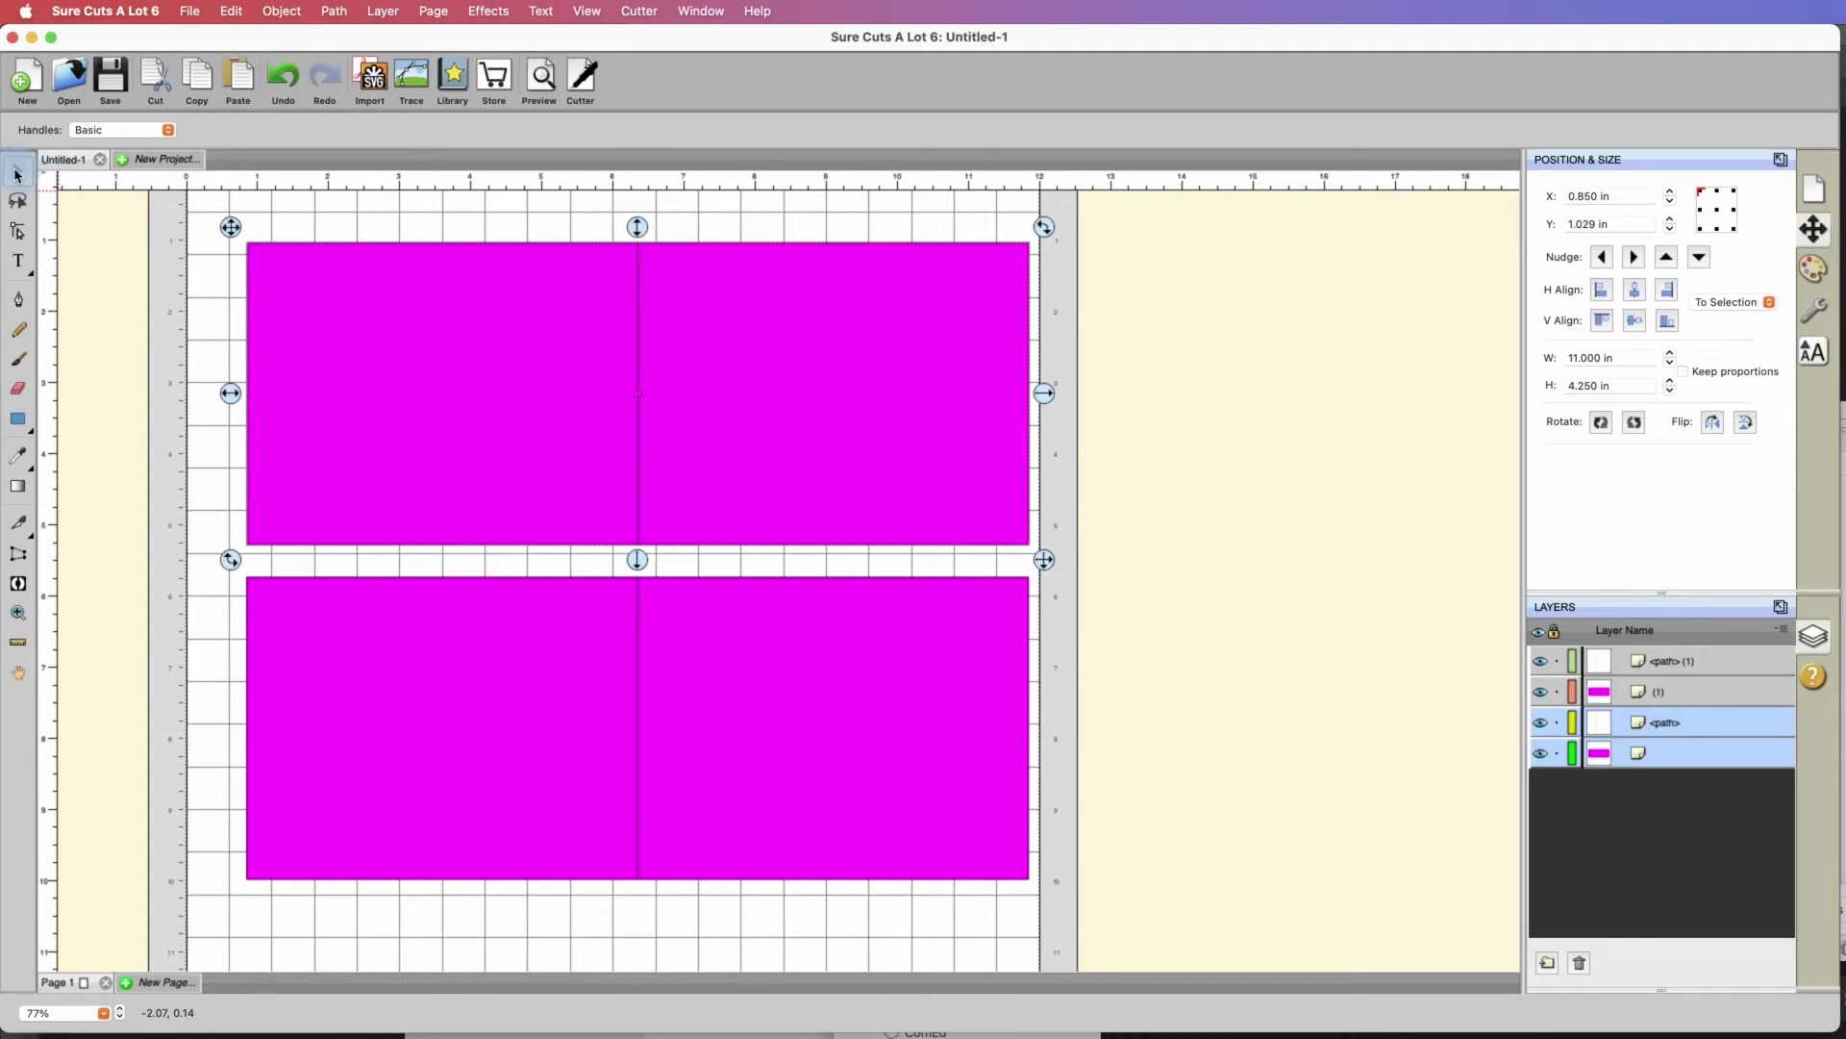
right_click(640, 376)
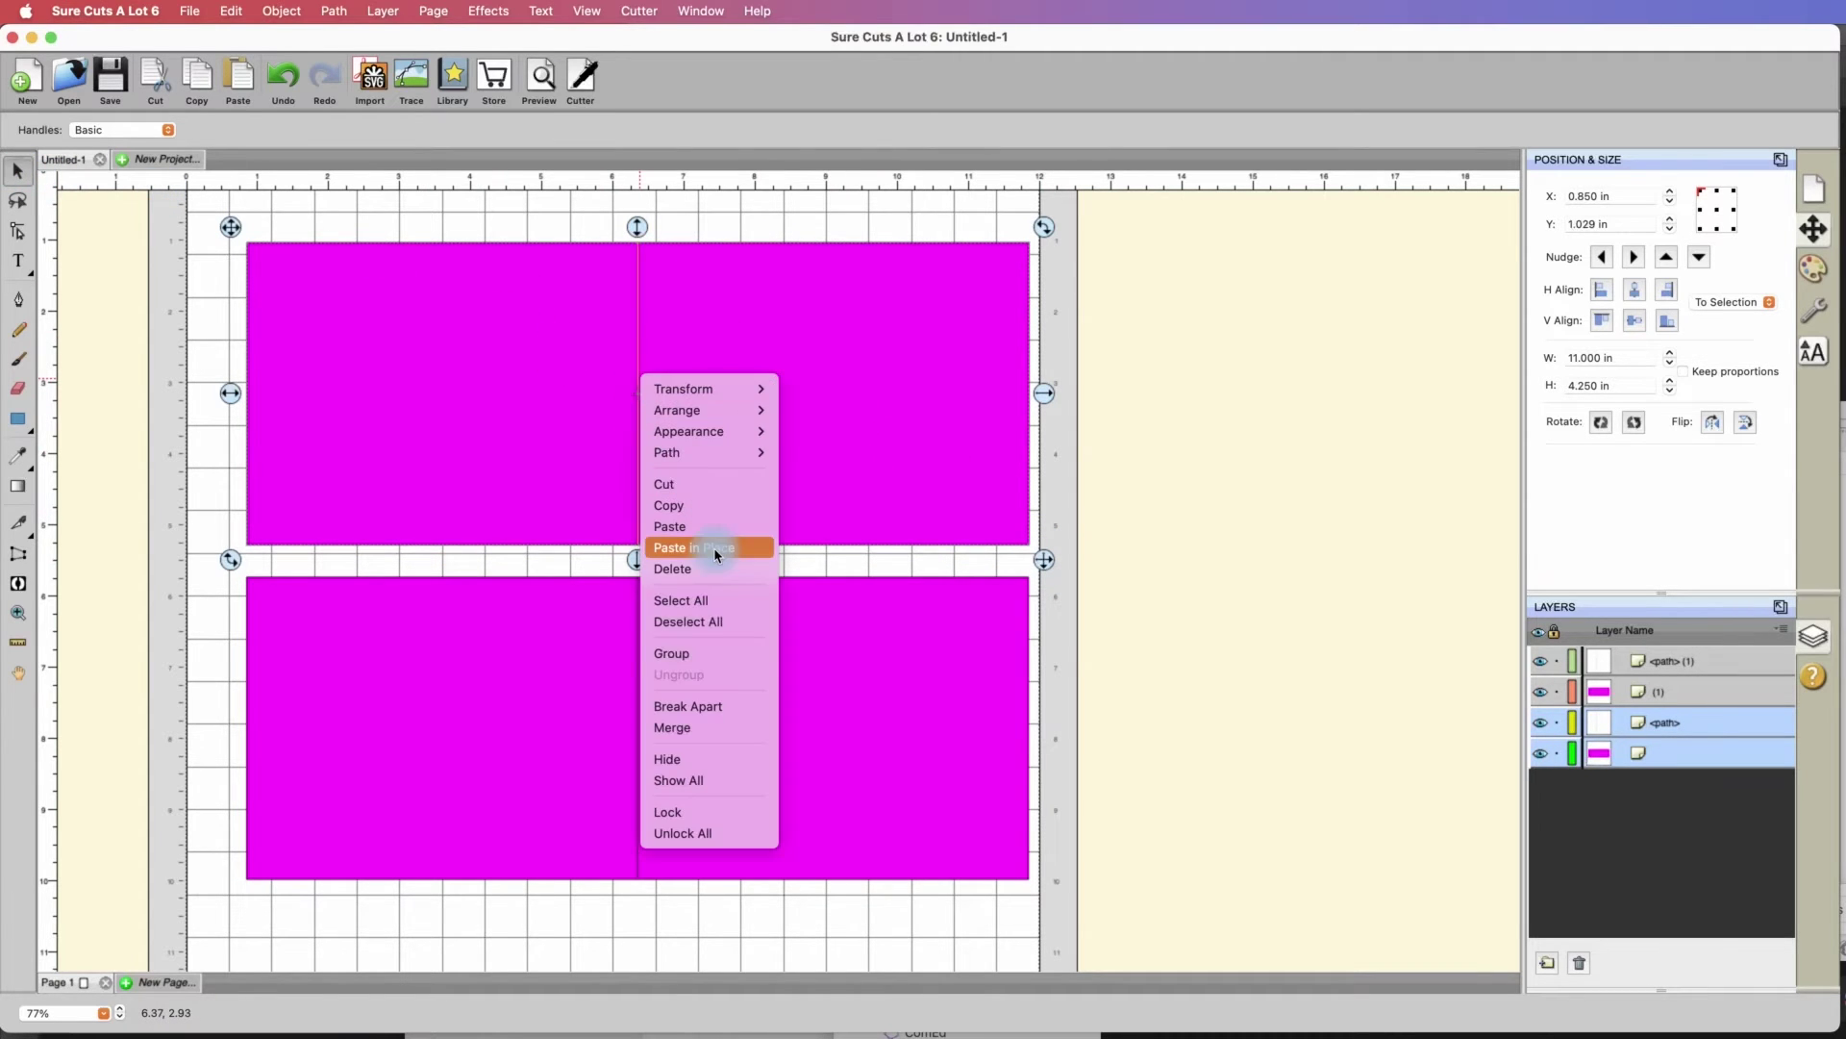
left_click(686, 653)
Move the grouped card base to about X 0.39 in, Y 0.73 in and hide it
left_click(1179, 478)
left_click(857, 411)
left_click_drag(808, 411, 748, 394)
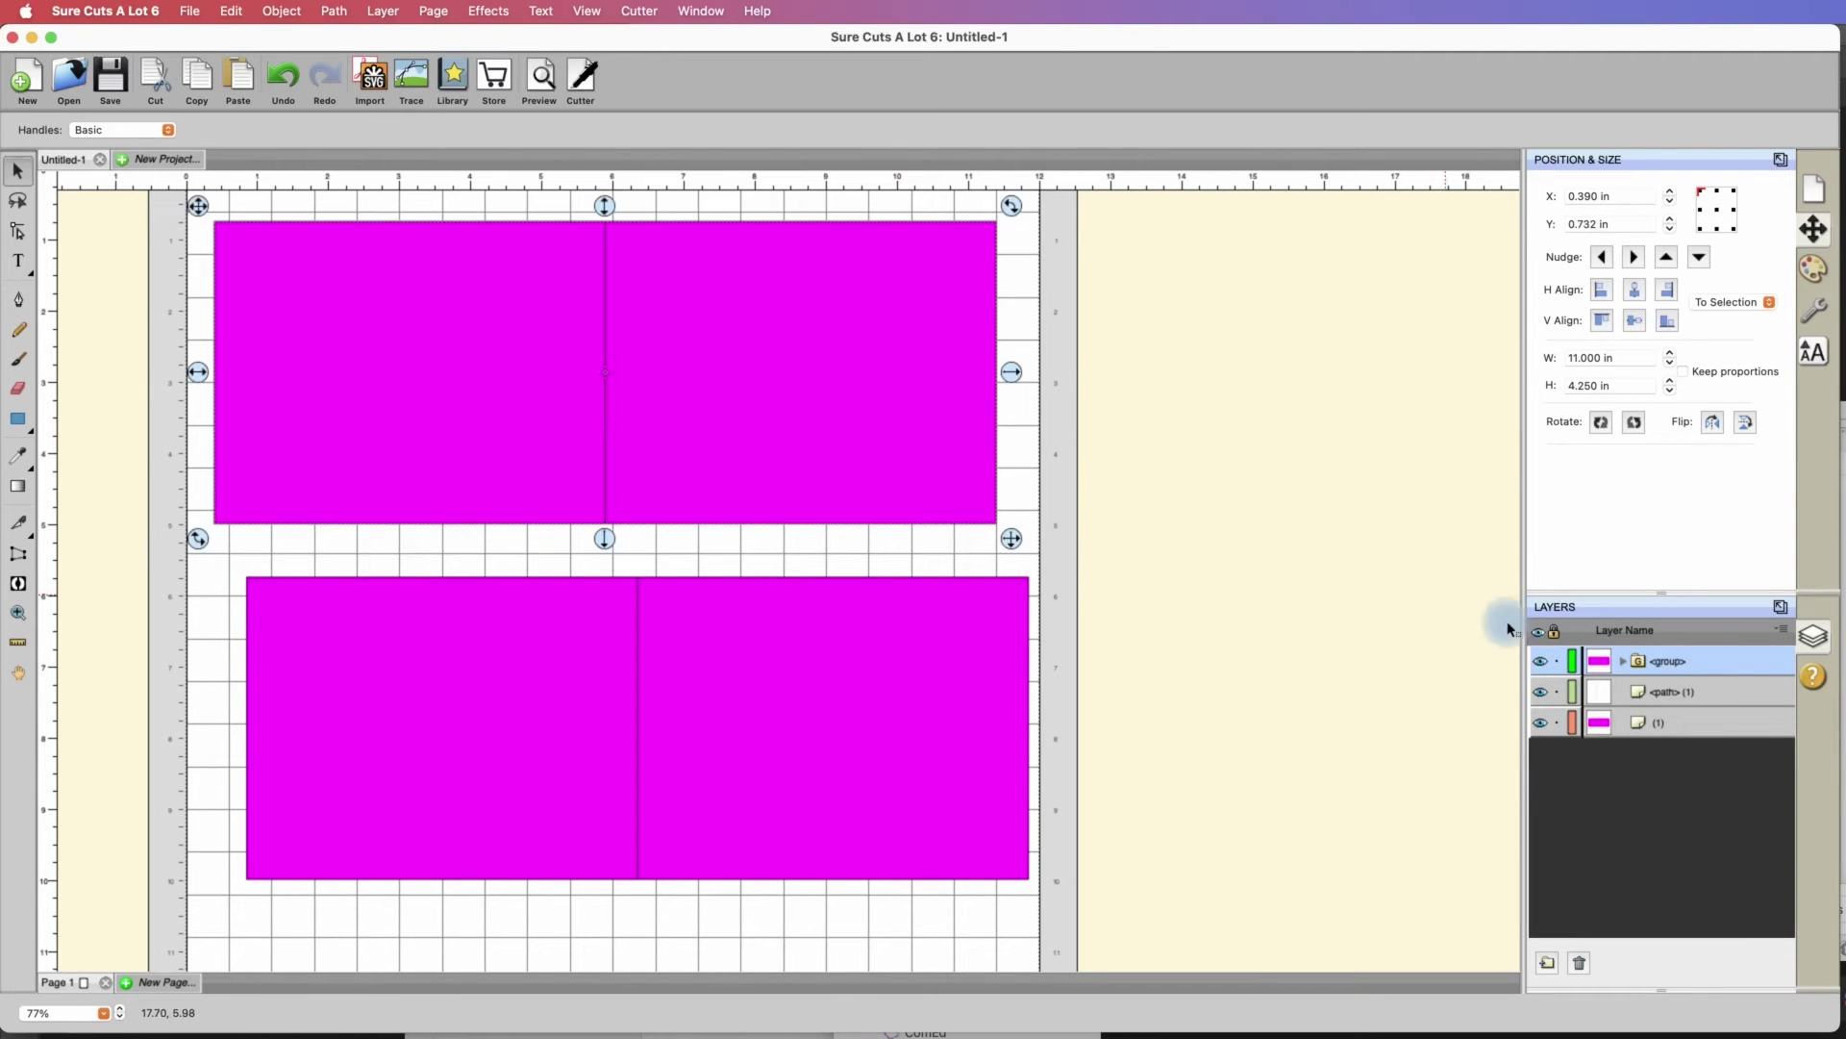
left_click(1552, 662)
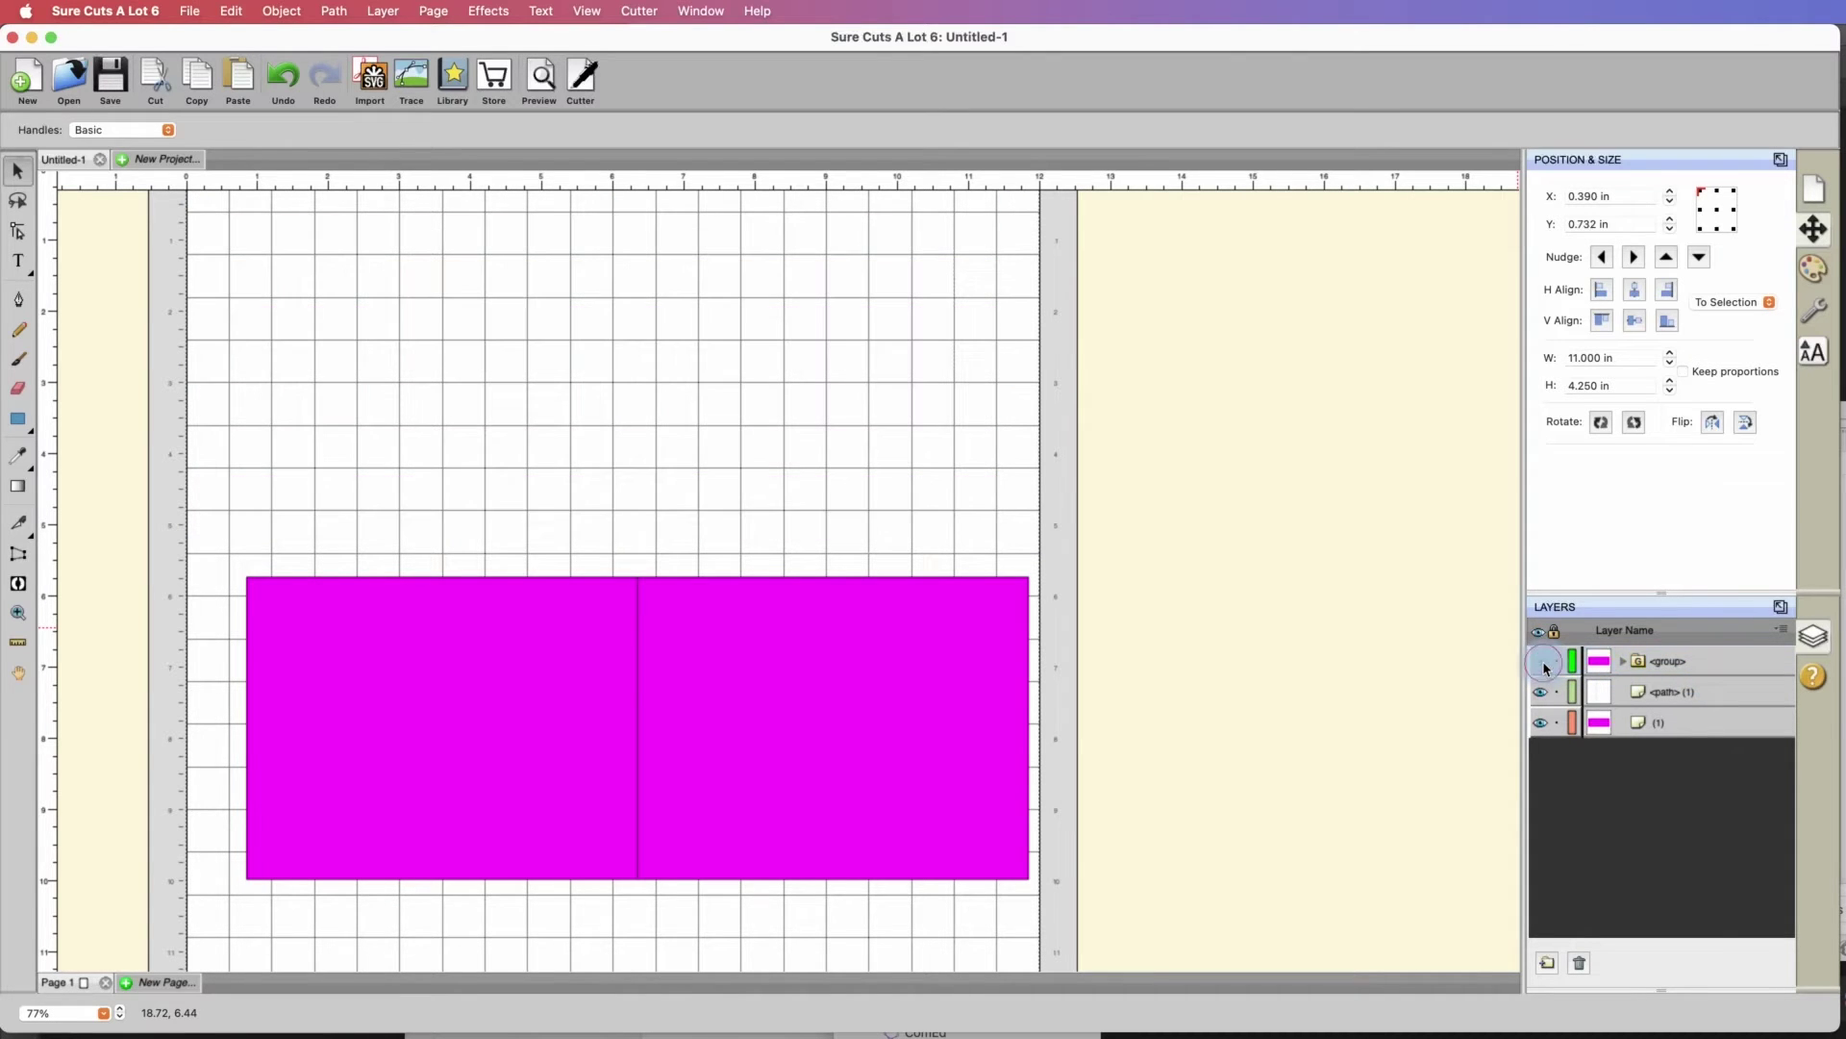
left_click_drag(1086, 919, 225, 504)
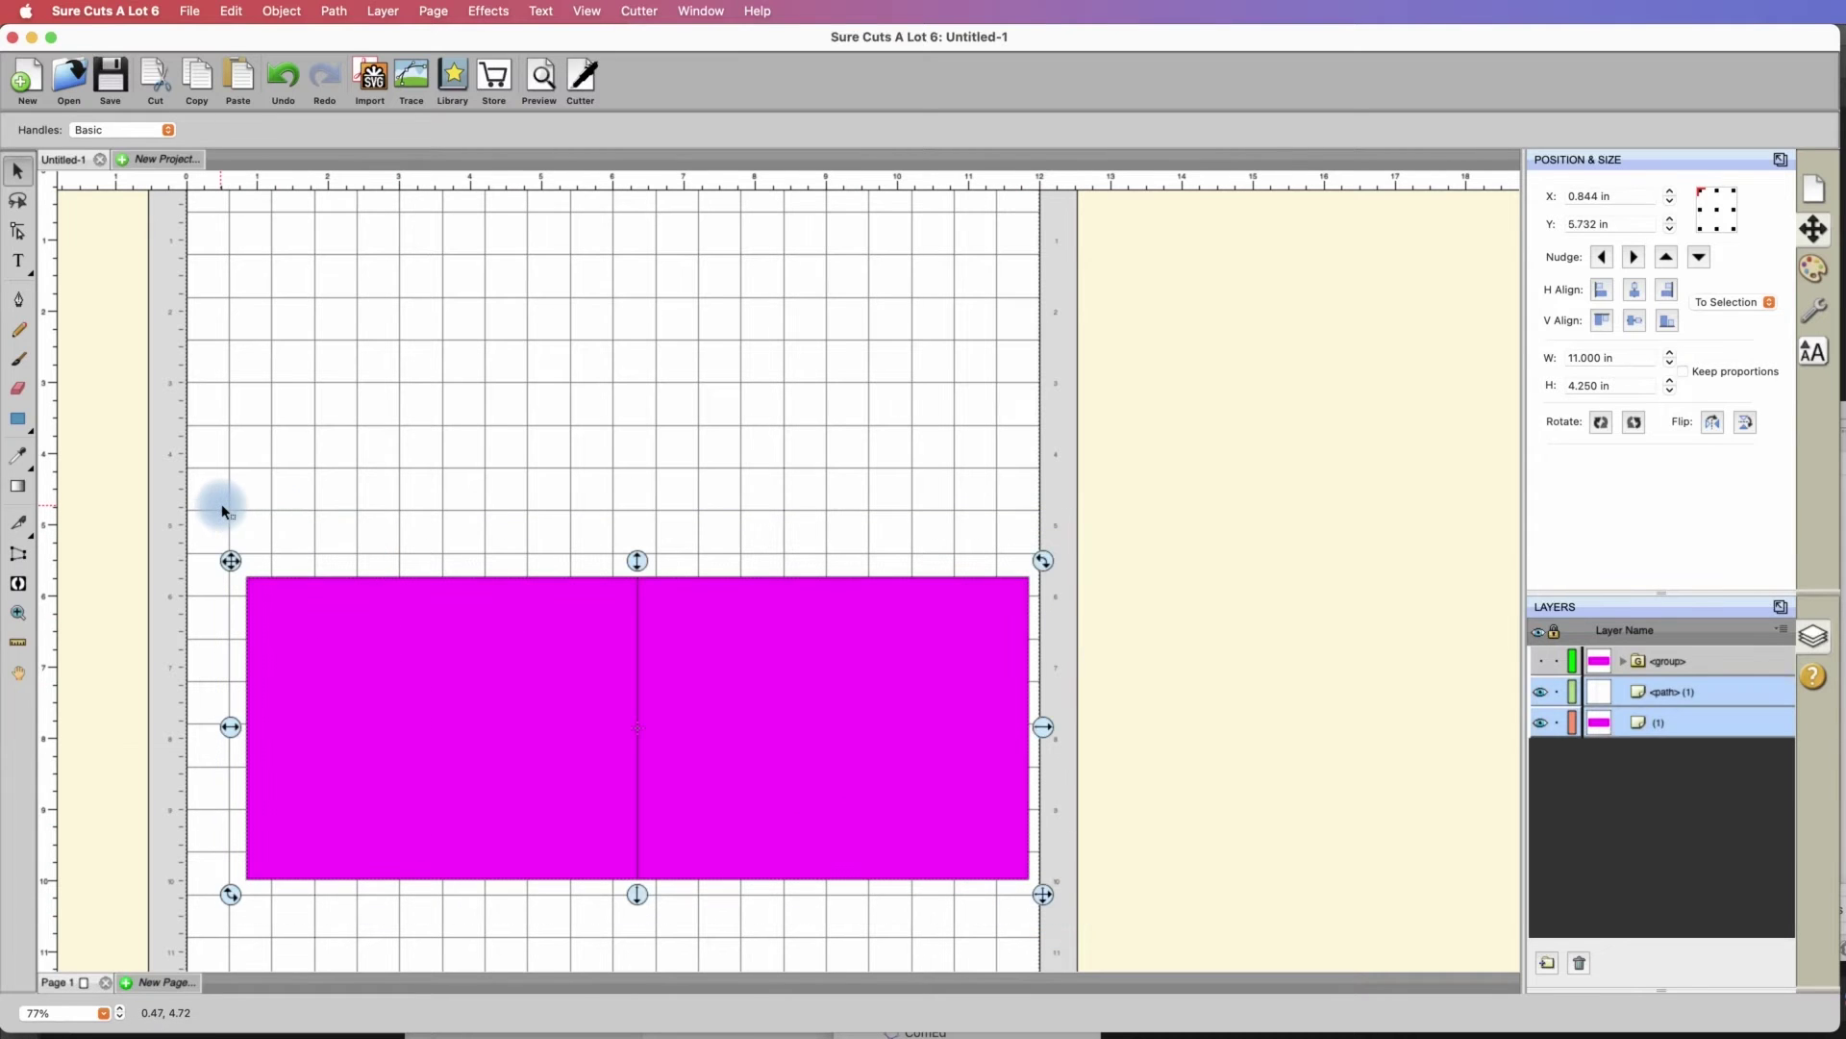
left_click_drag(798, 720, 769, 493)
left_click(1271, 510)
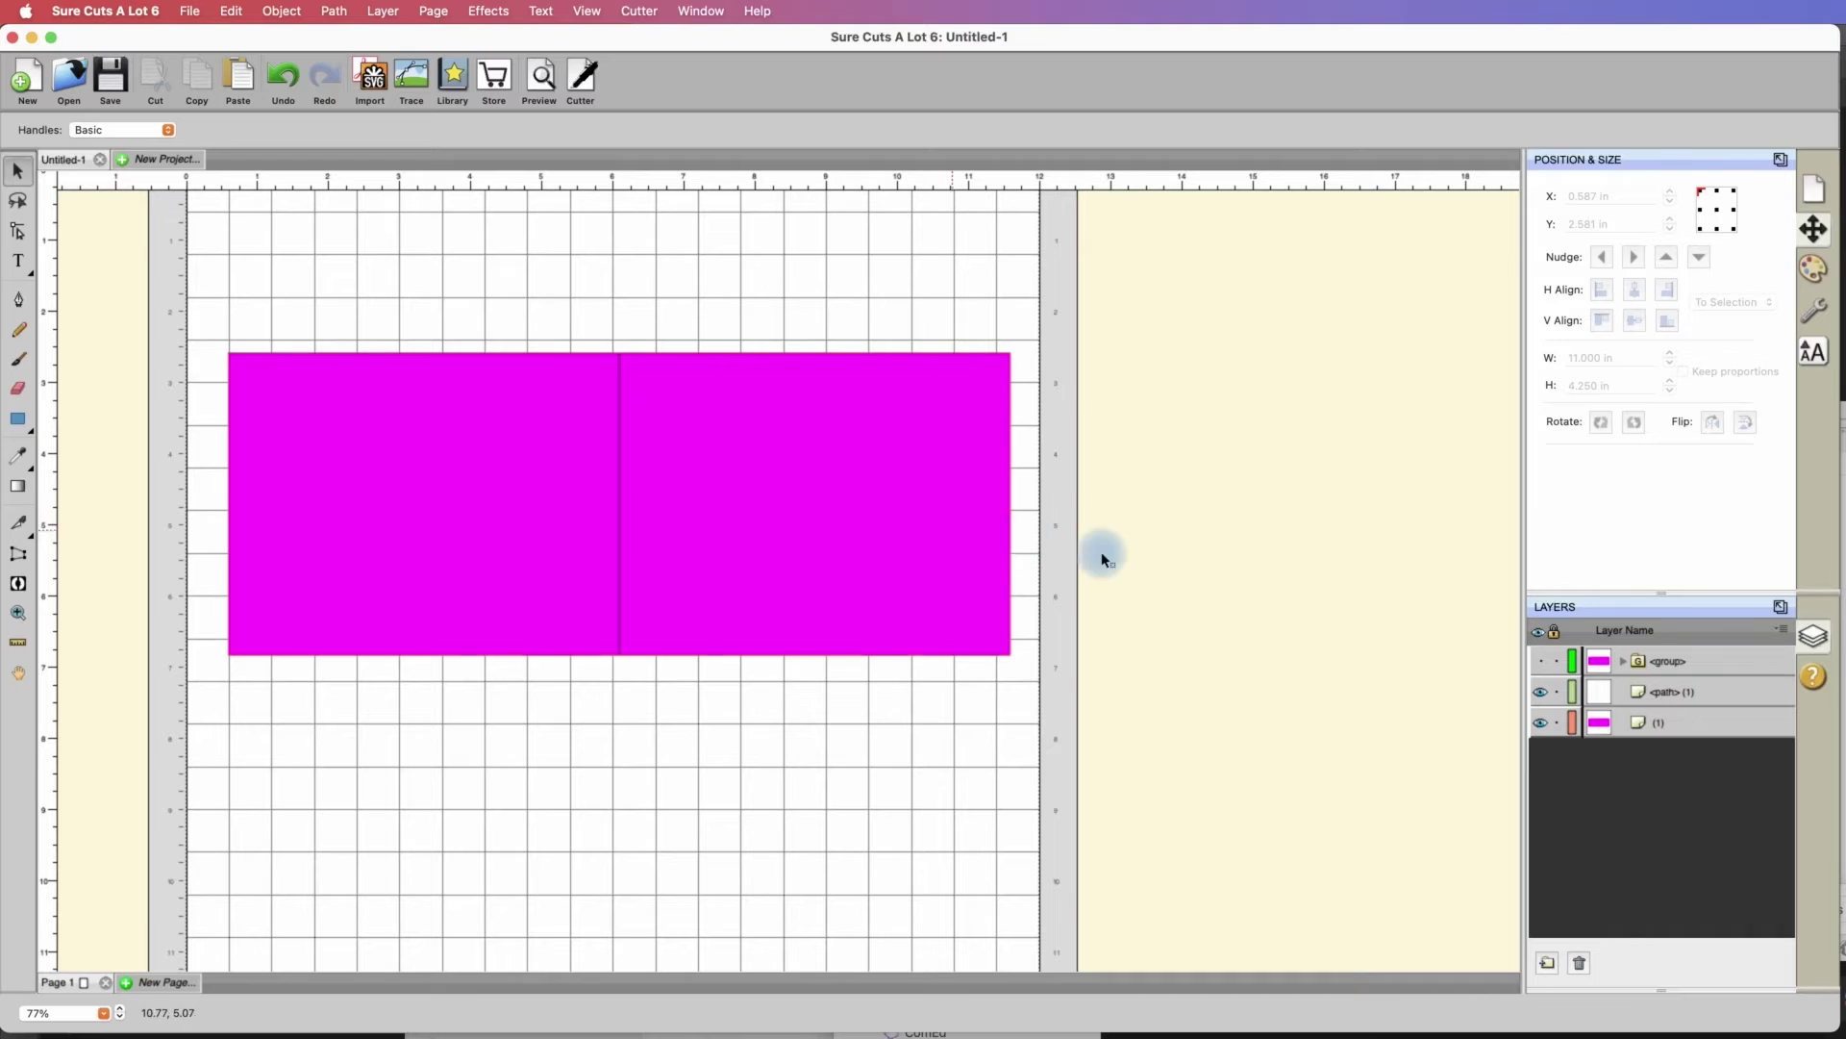
left_click(625, 517)
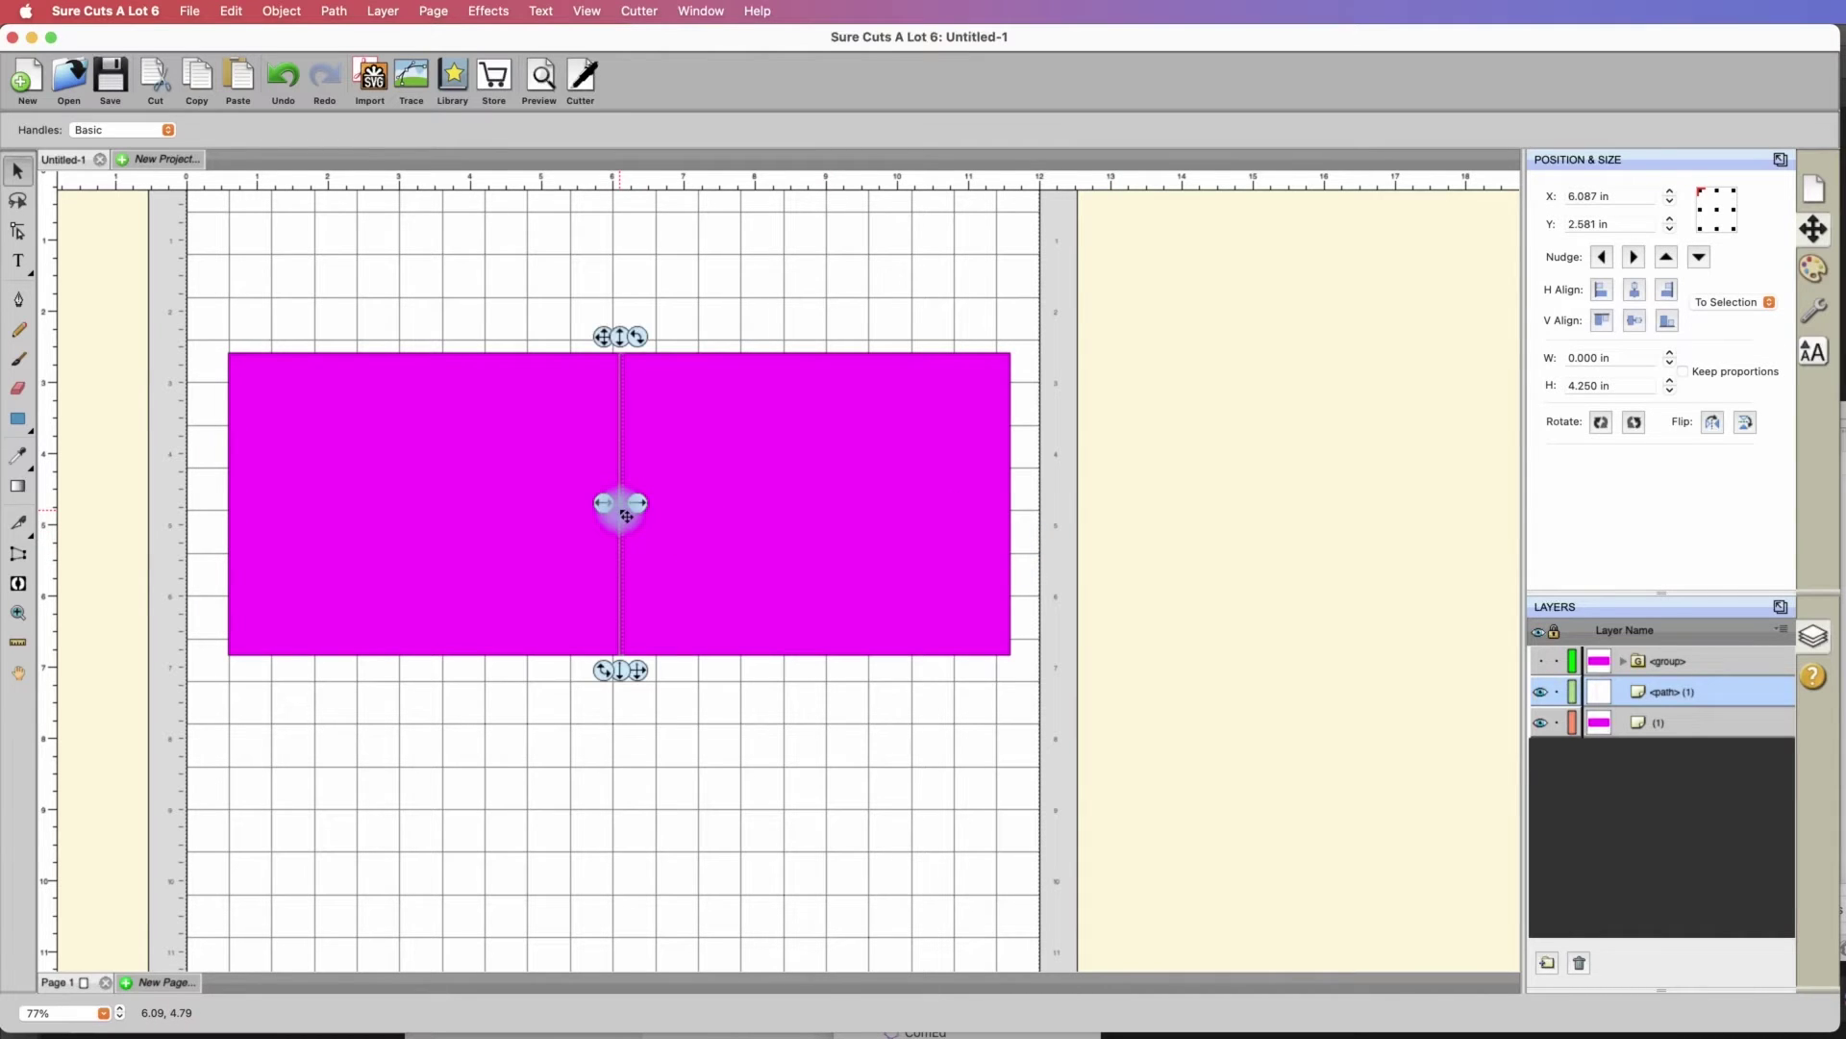
key("super+z")
key("super+z")
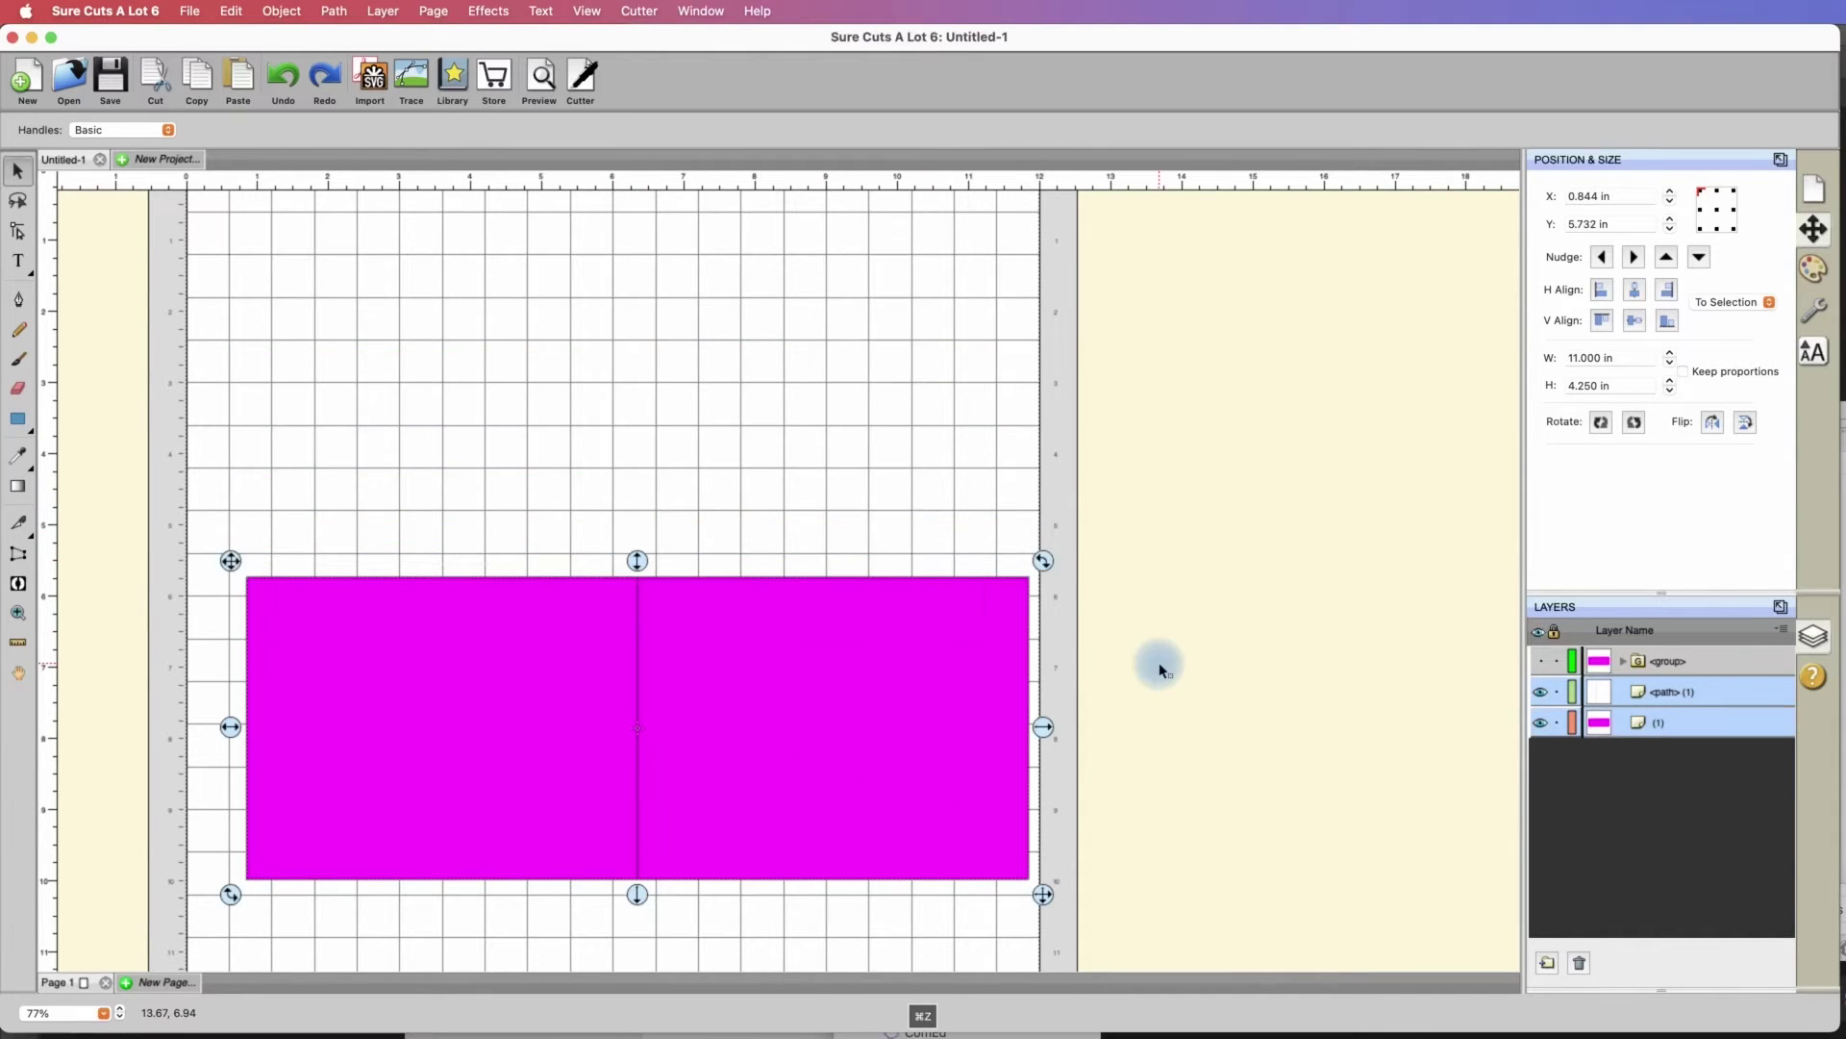
Move the ungrouped rectangle and center line together up the mat to about X 0.67 in, Y 2.32 in
left_click_drag(1107, 930, 130, 502)
left_click_drag(590, 651, 577, 408)
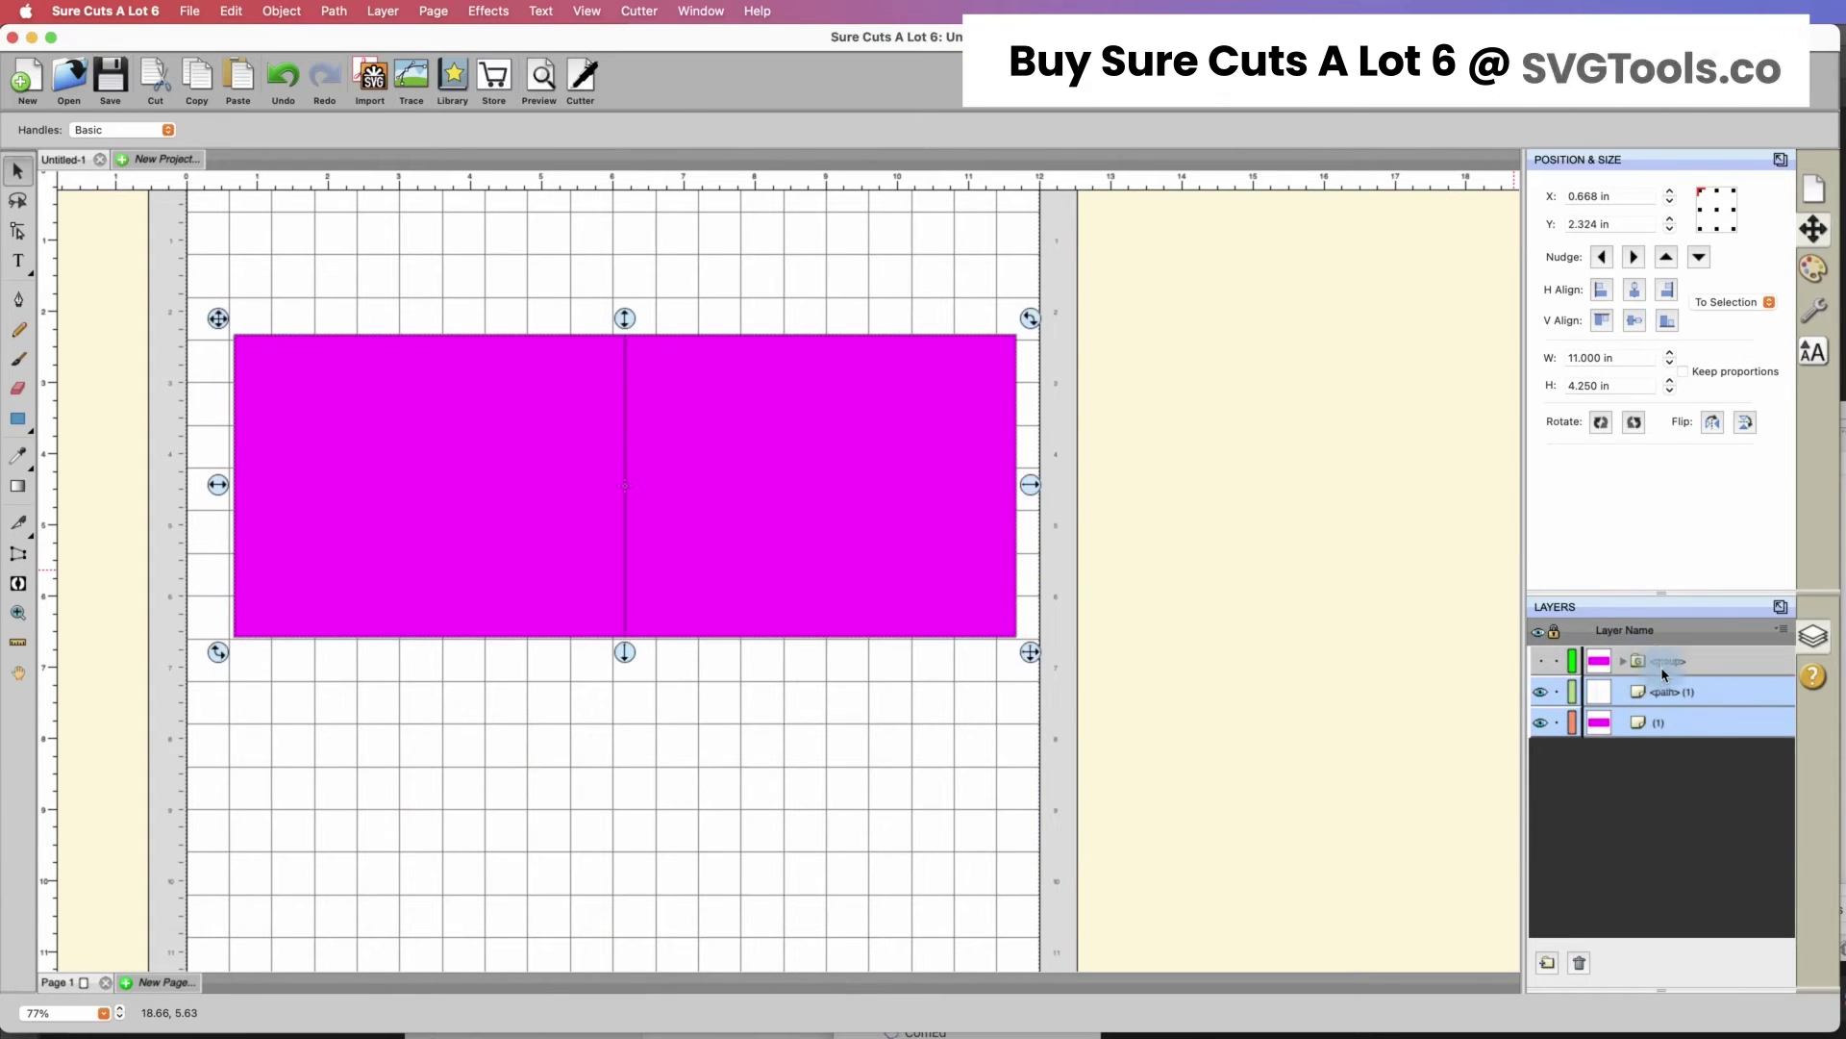
Inspect the hidden group and the separate line and rectangle layers to see which object each one represents
left_click(1666, 663)
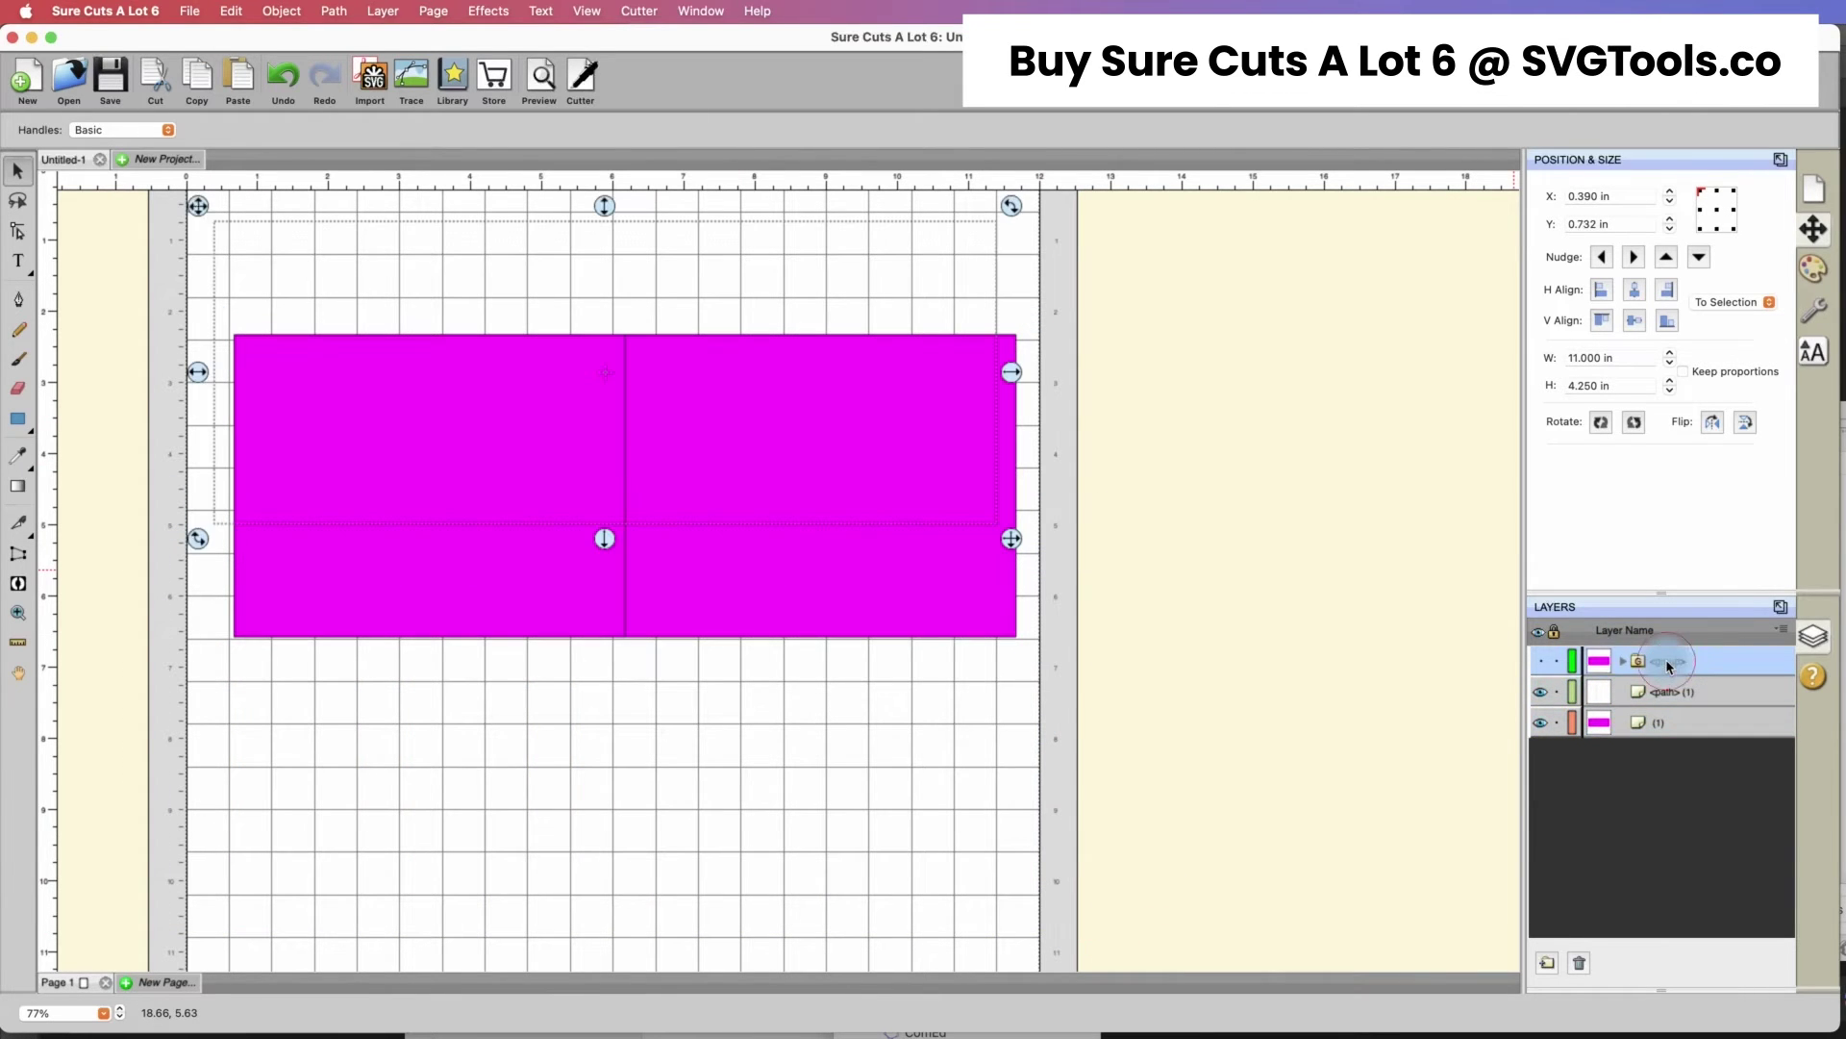
left_click(1540, 663)
left_click(1540, 661)
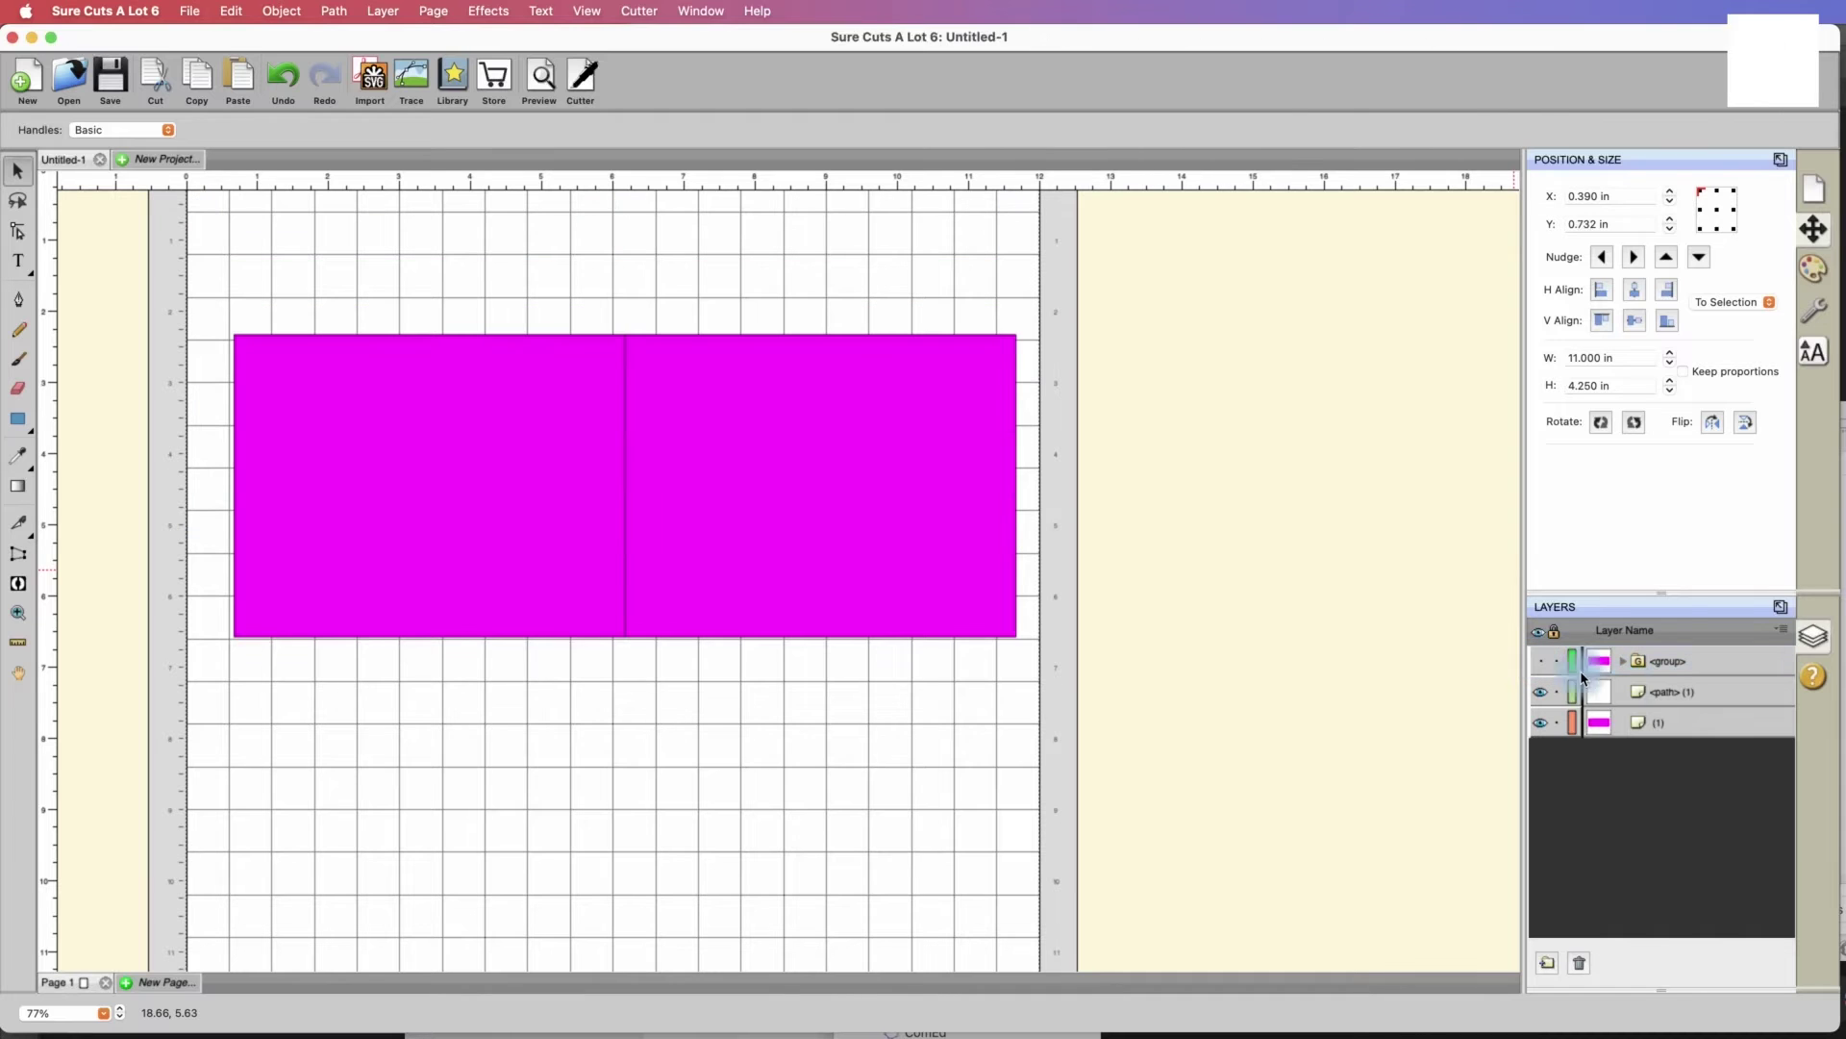
left_click(1674, 733)
left_click(1676, 694)
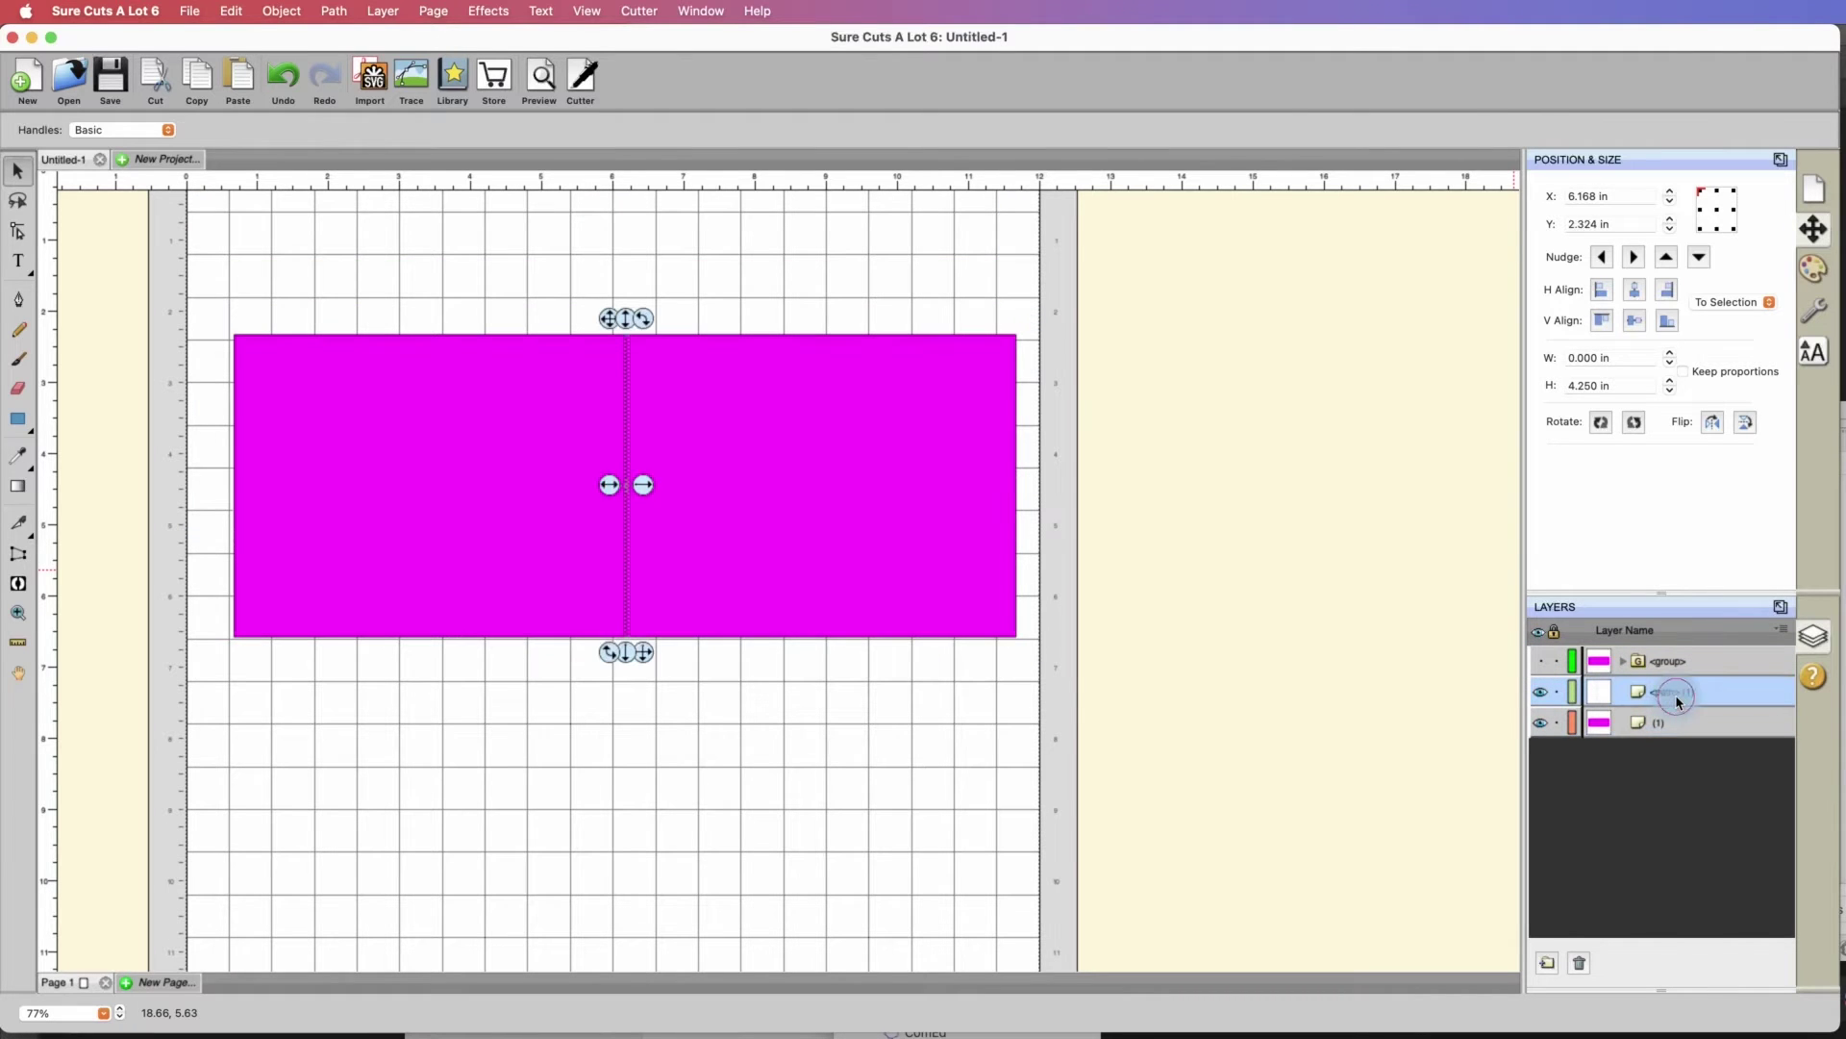
left_click(1671, 727)
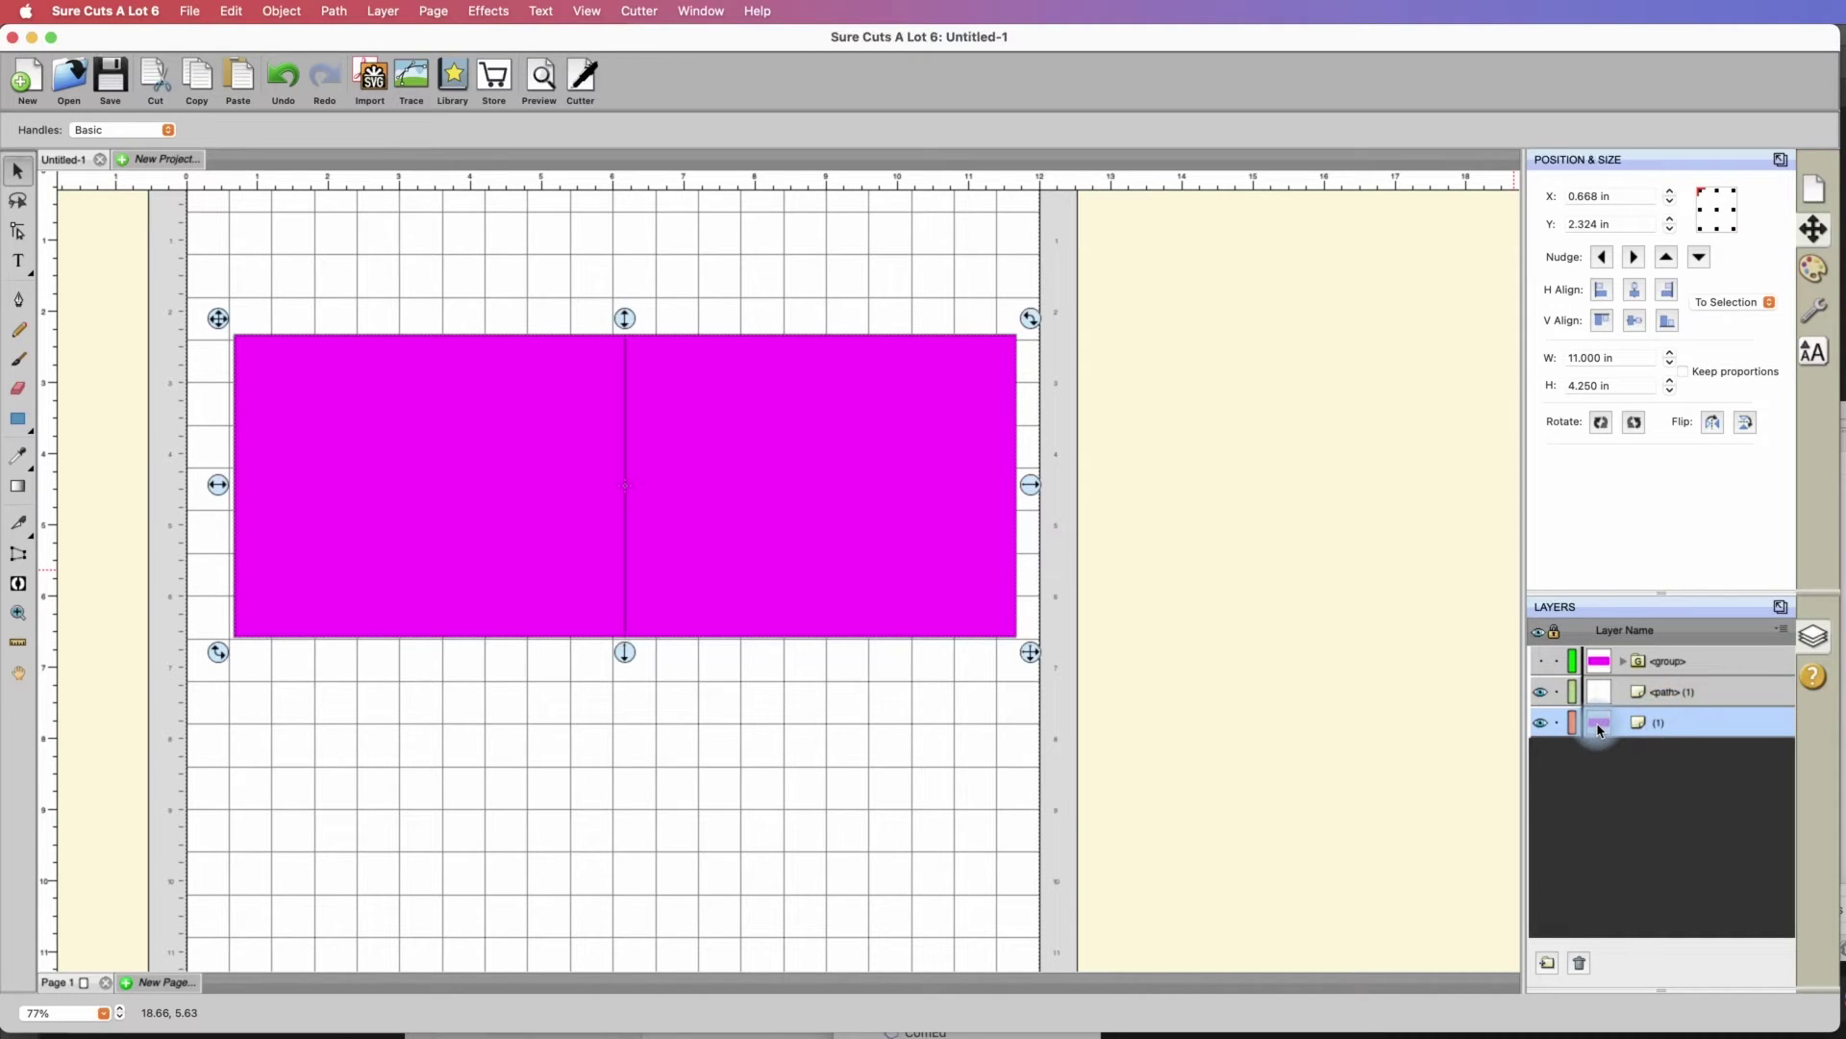
left_click(1677, 693)
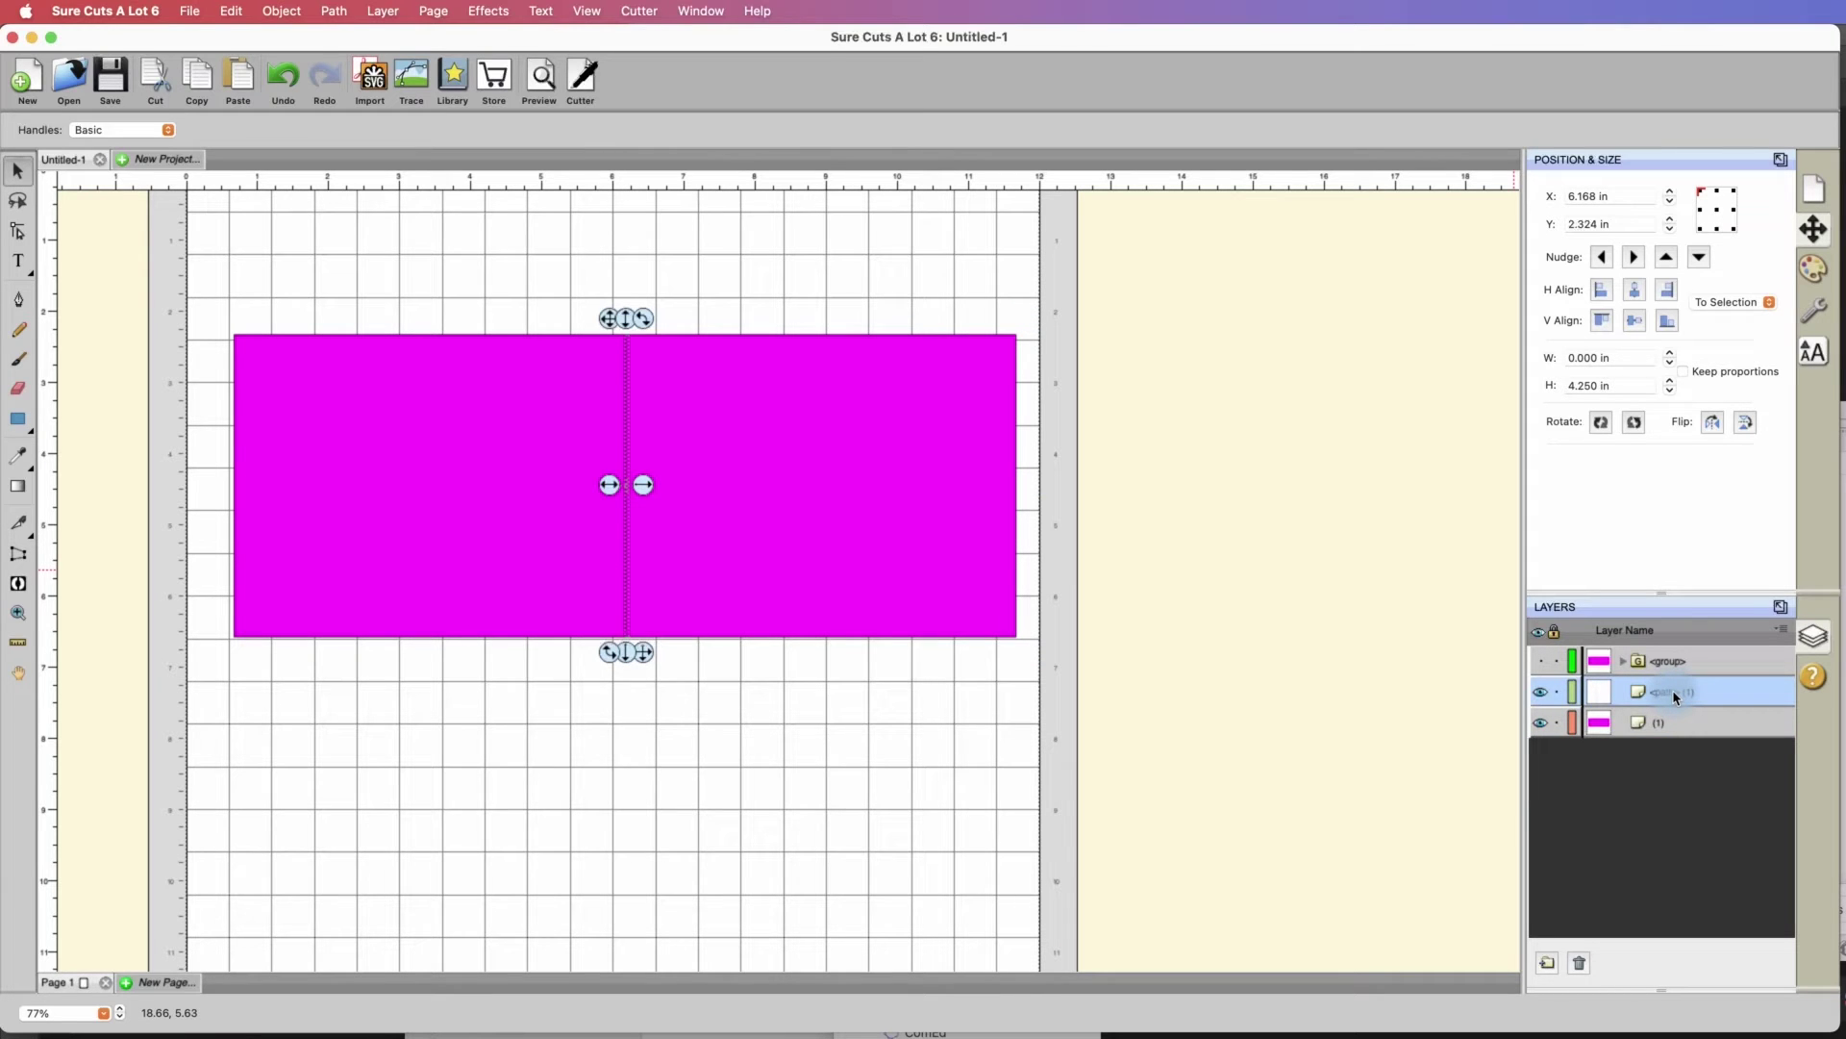
left_click(1335, 676)
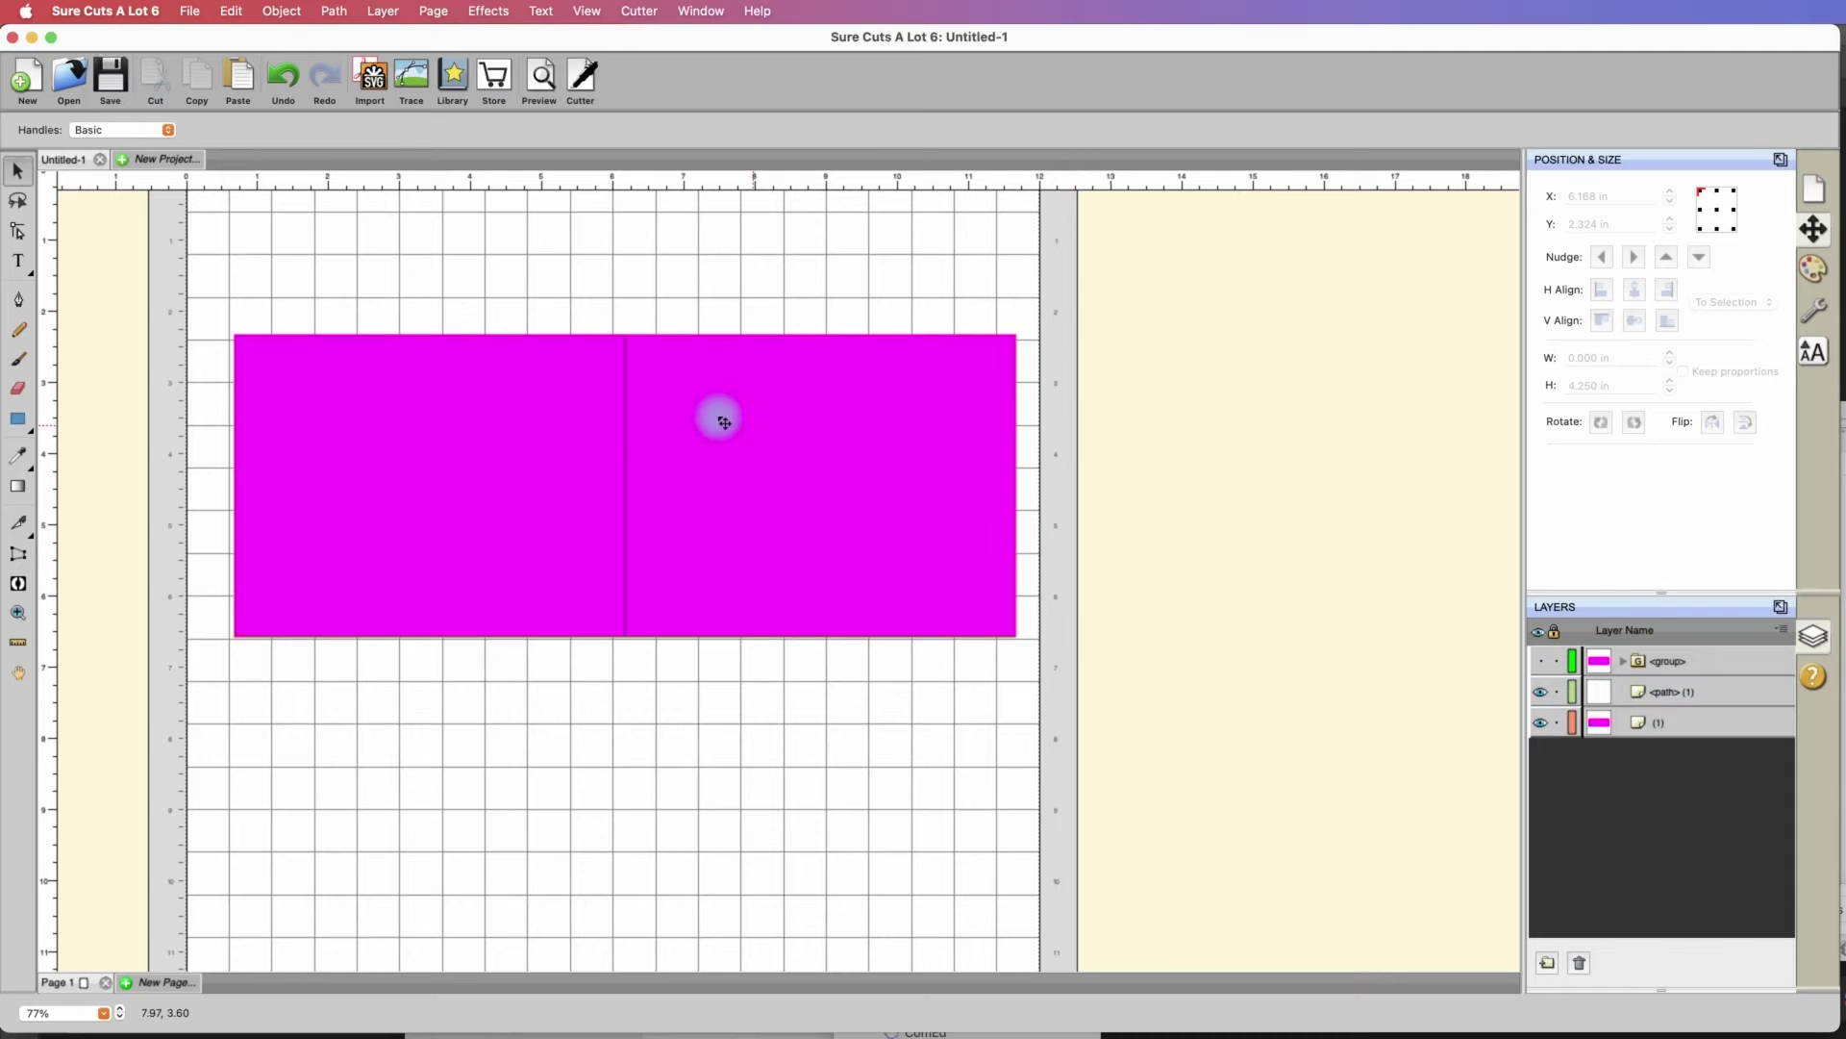
left_click(630, 431)
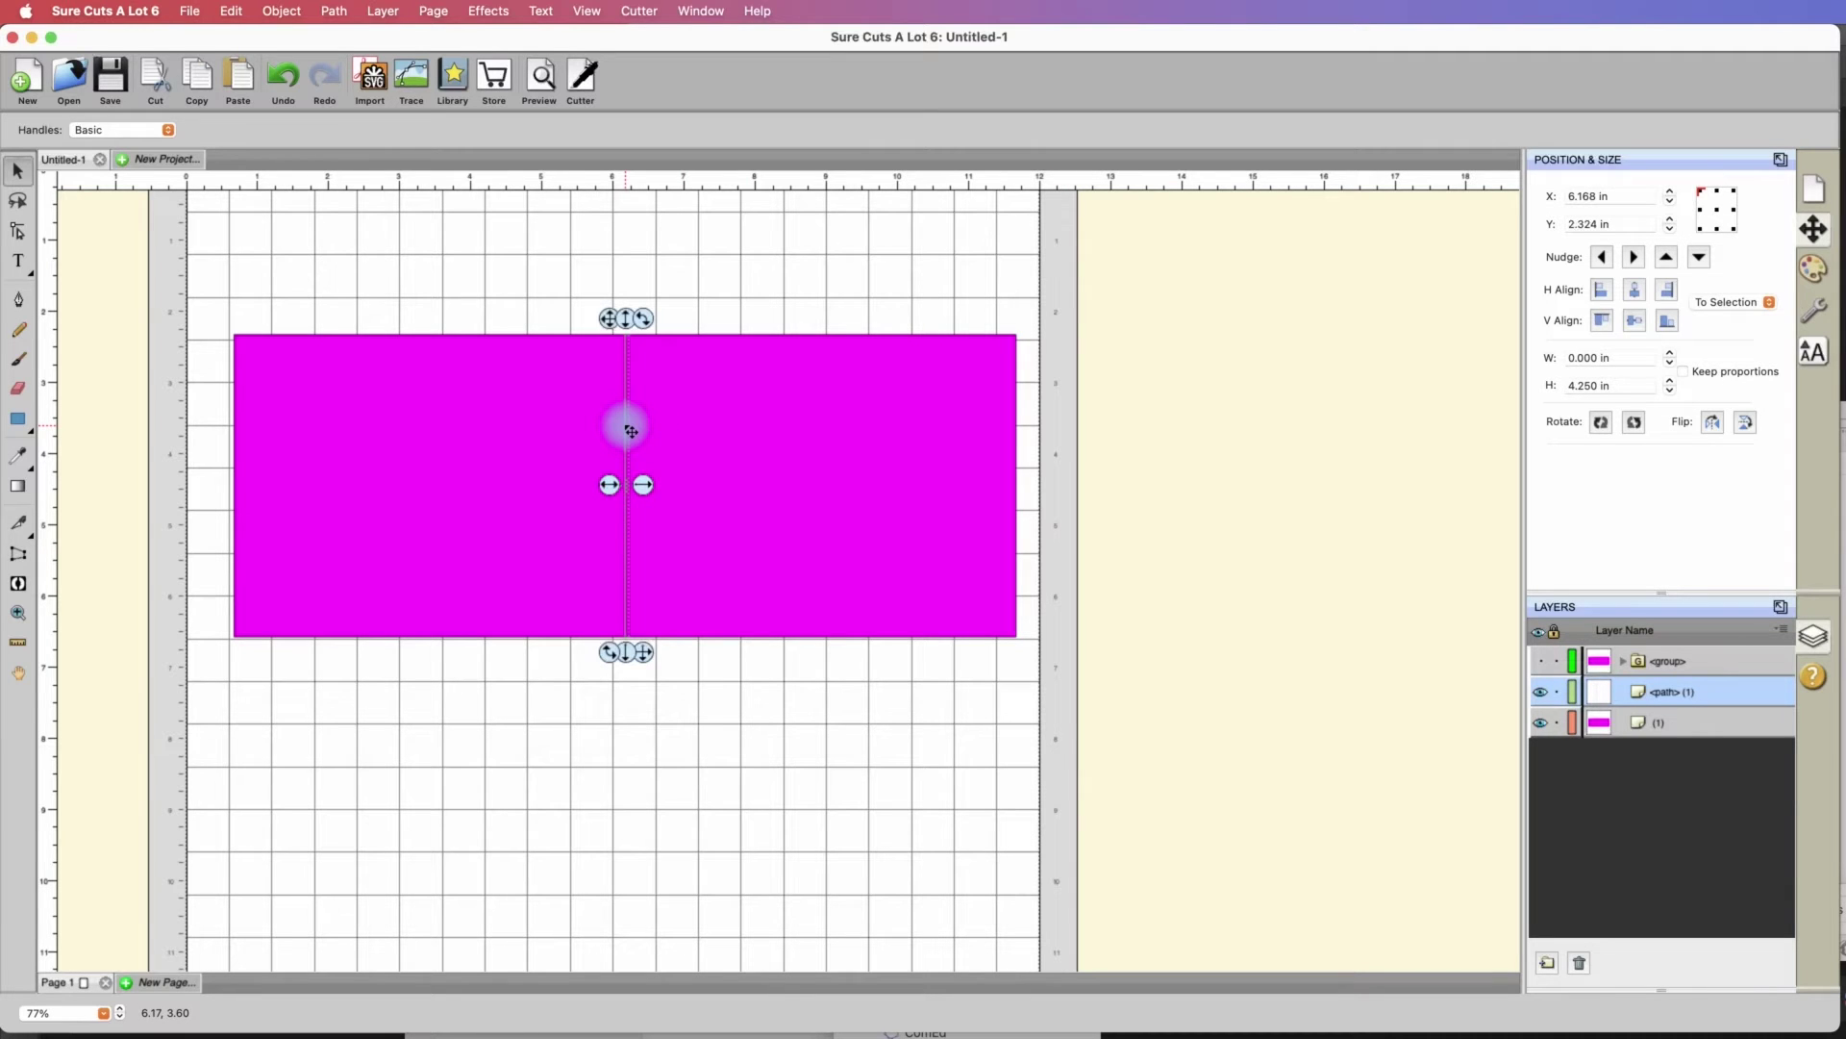
left_click(1168, 585)
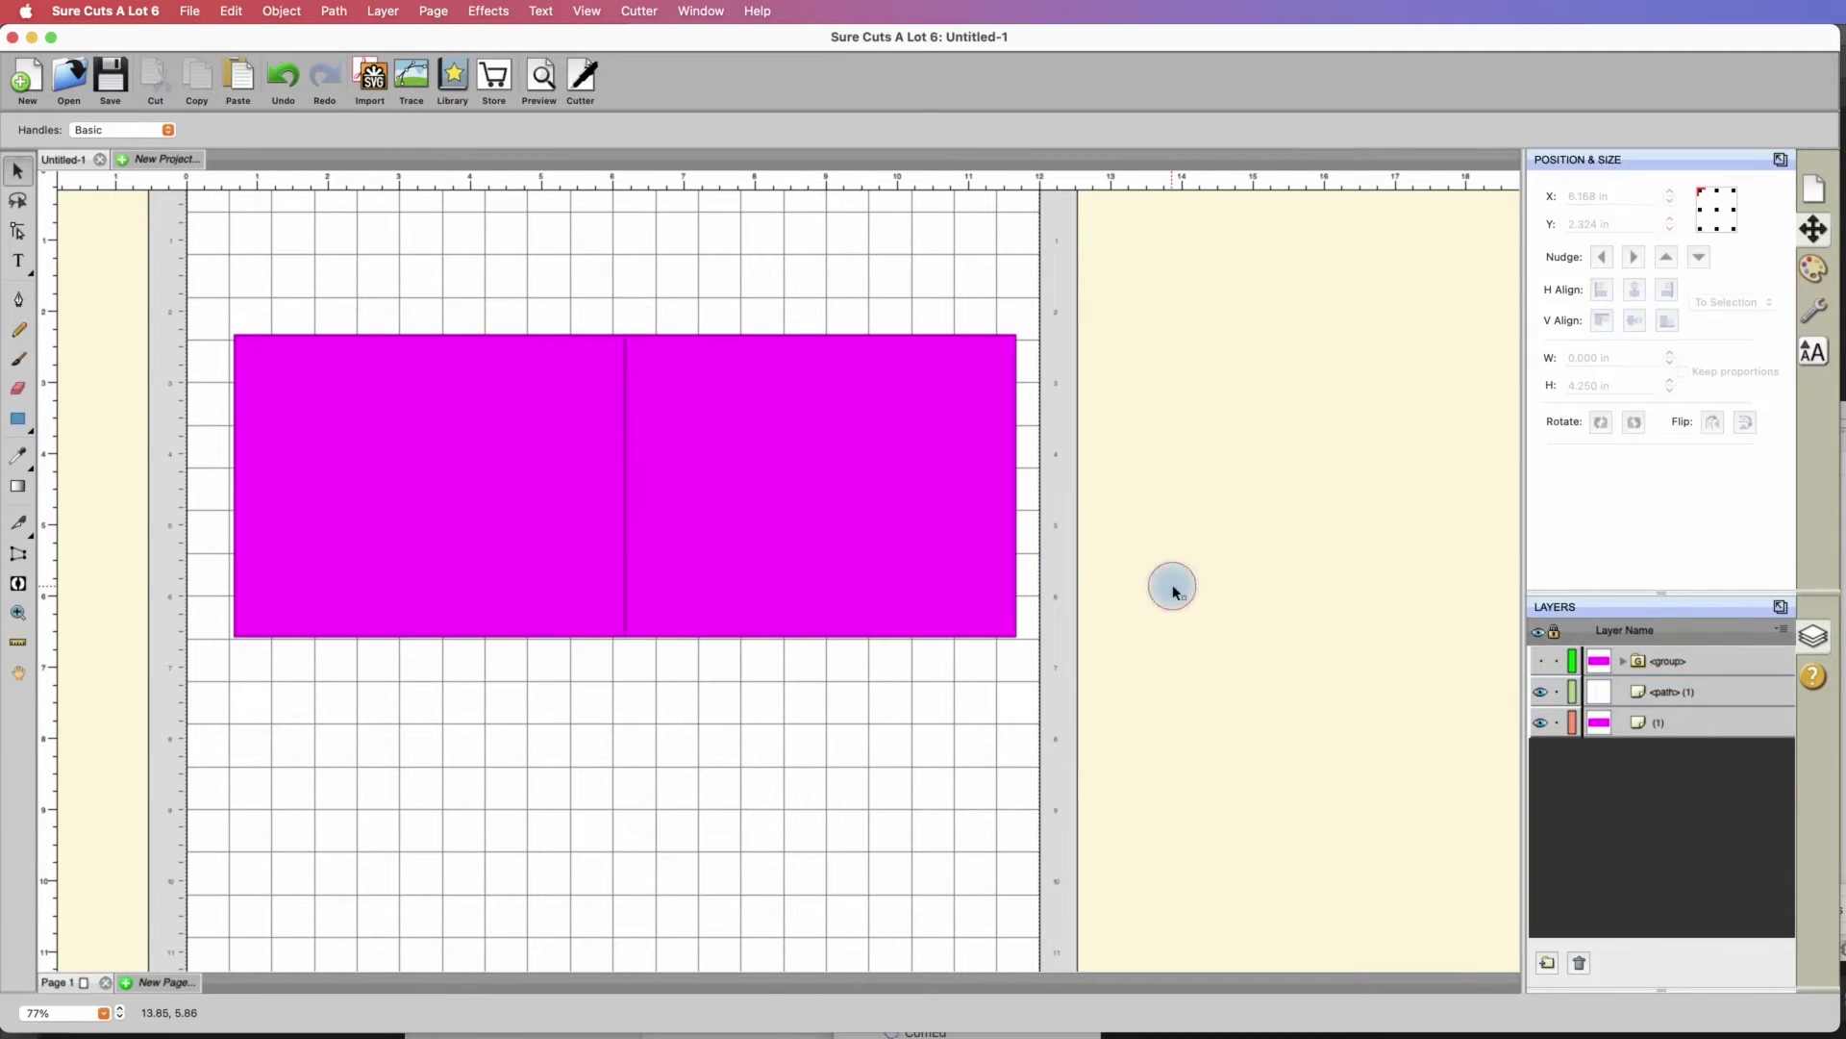
Change the ungrouped center line's line style from solid to the dashed preset with the longest dashes
left_click(1667, 694)
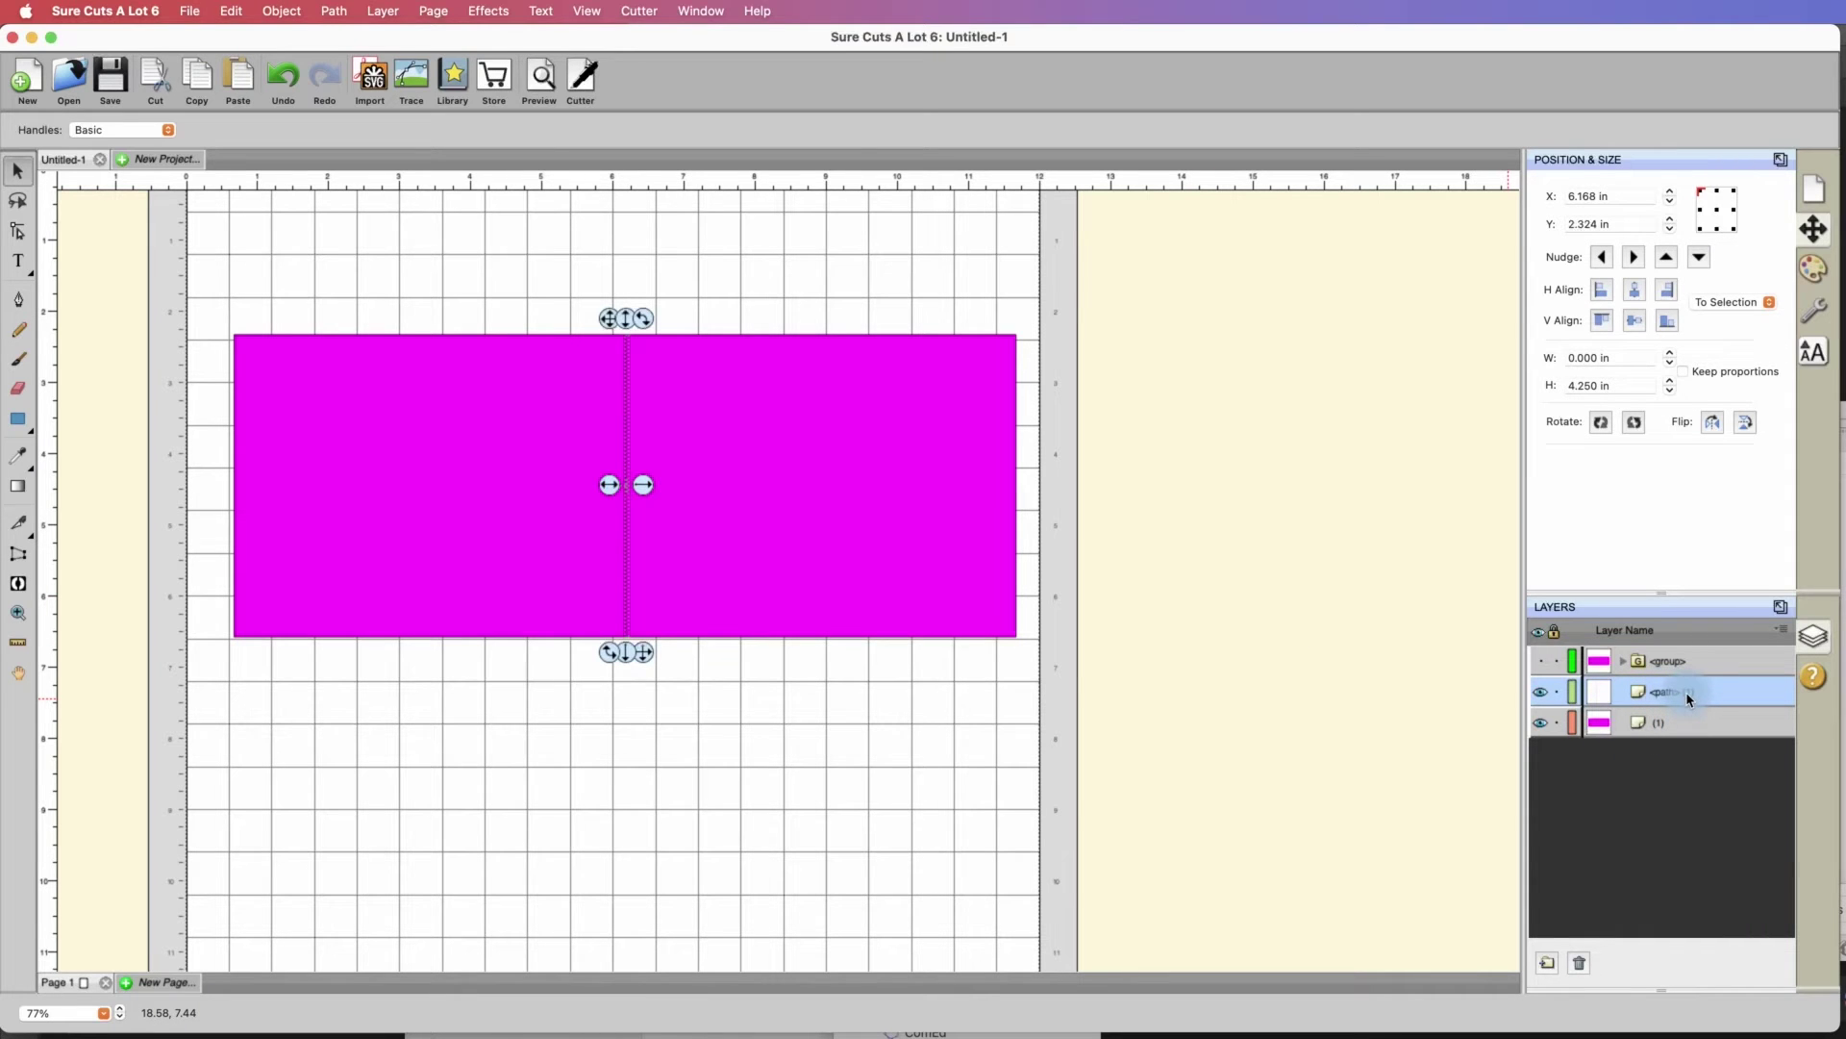
left_click(1810, 273)
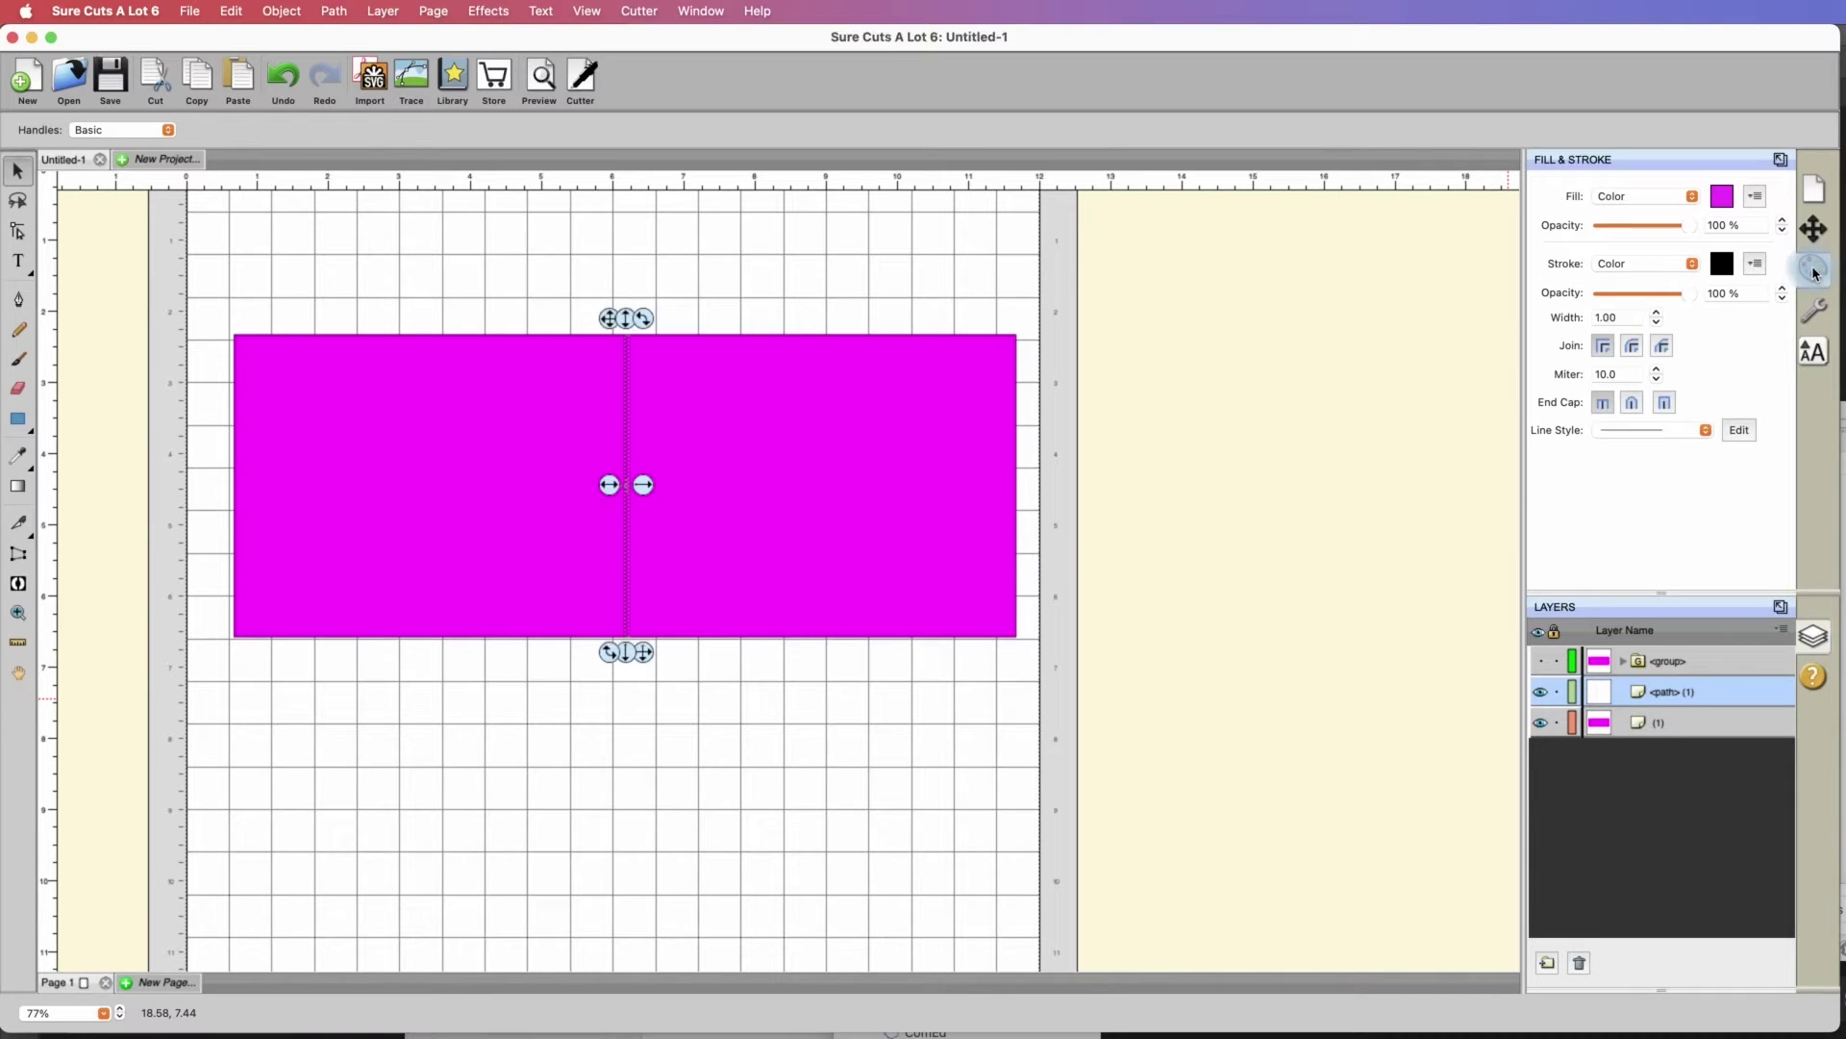
left_click(1698, 435)
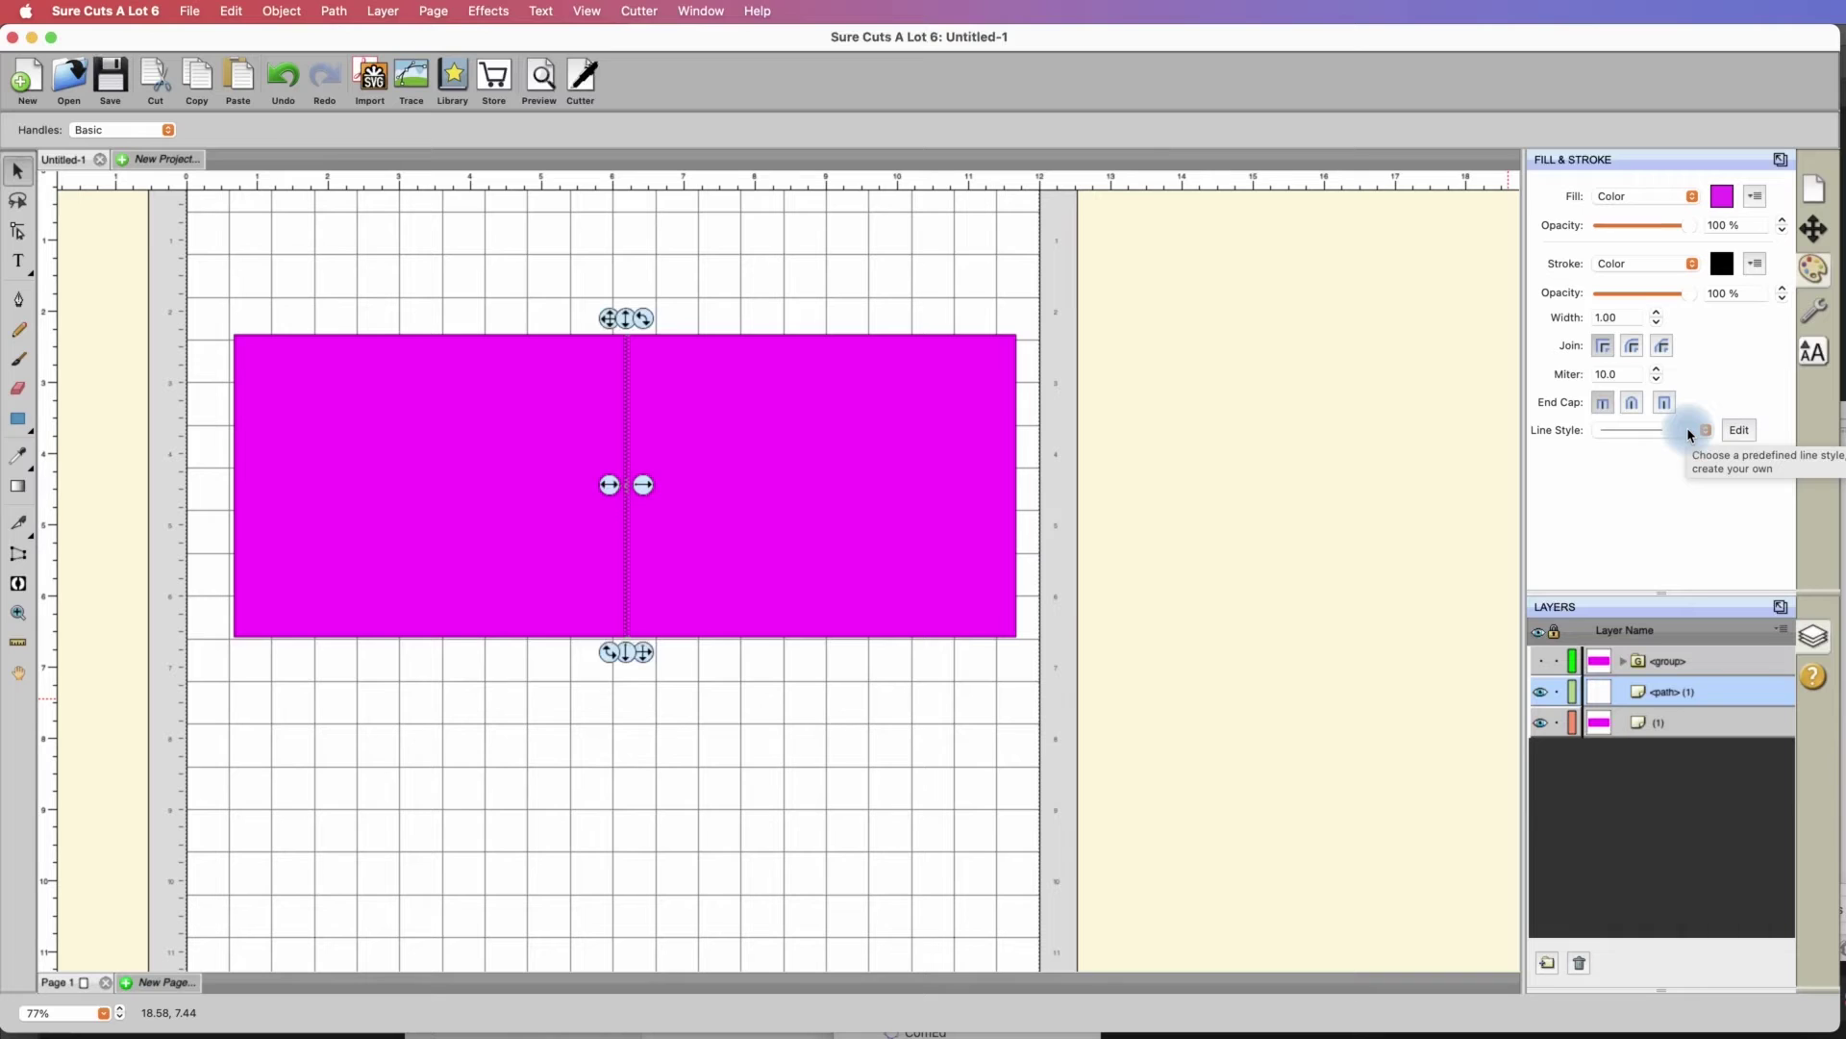
left_click(1690, 433)
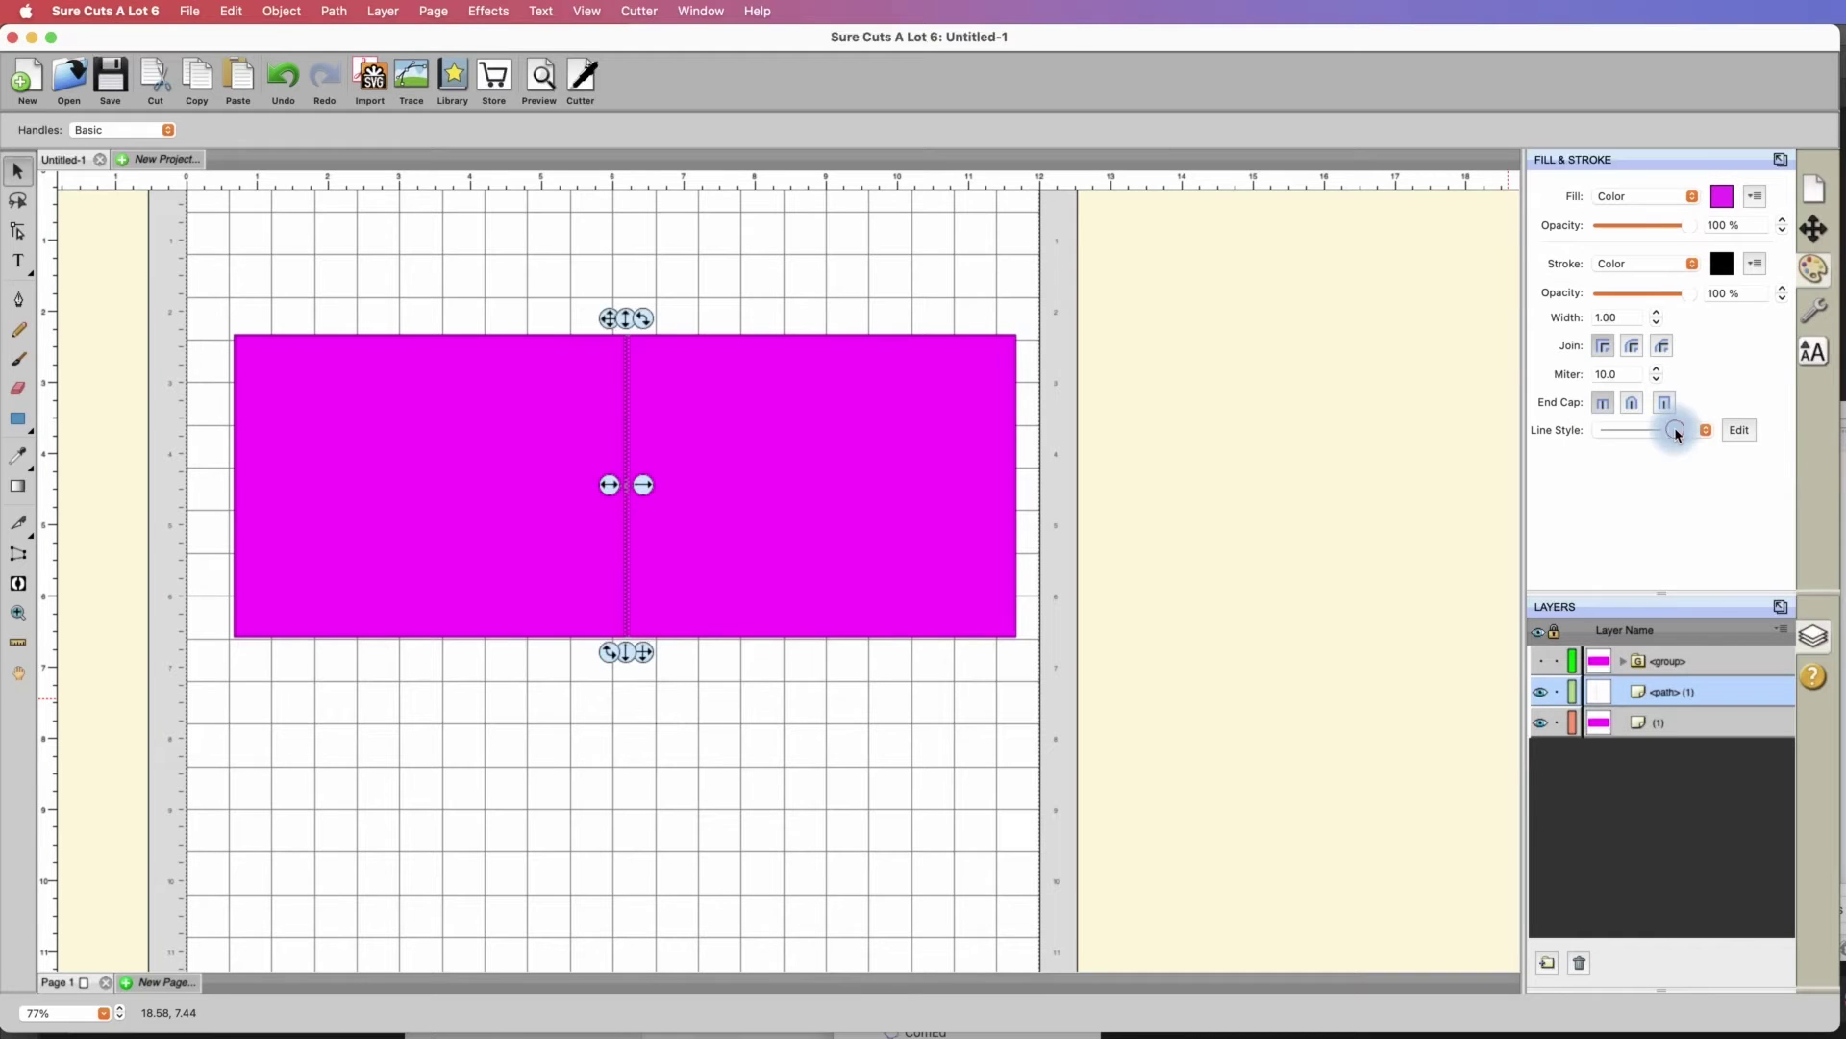
left_click(1675, 433)
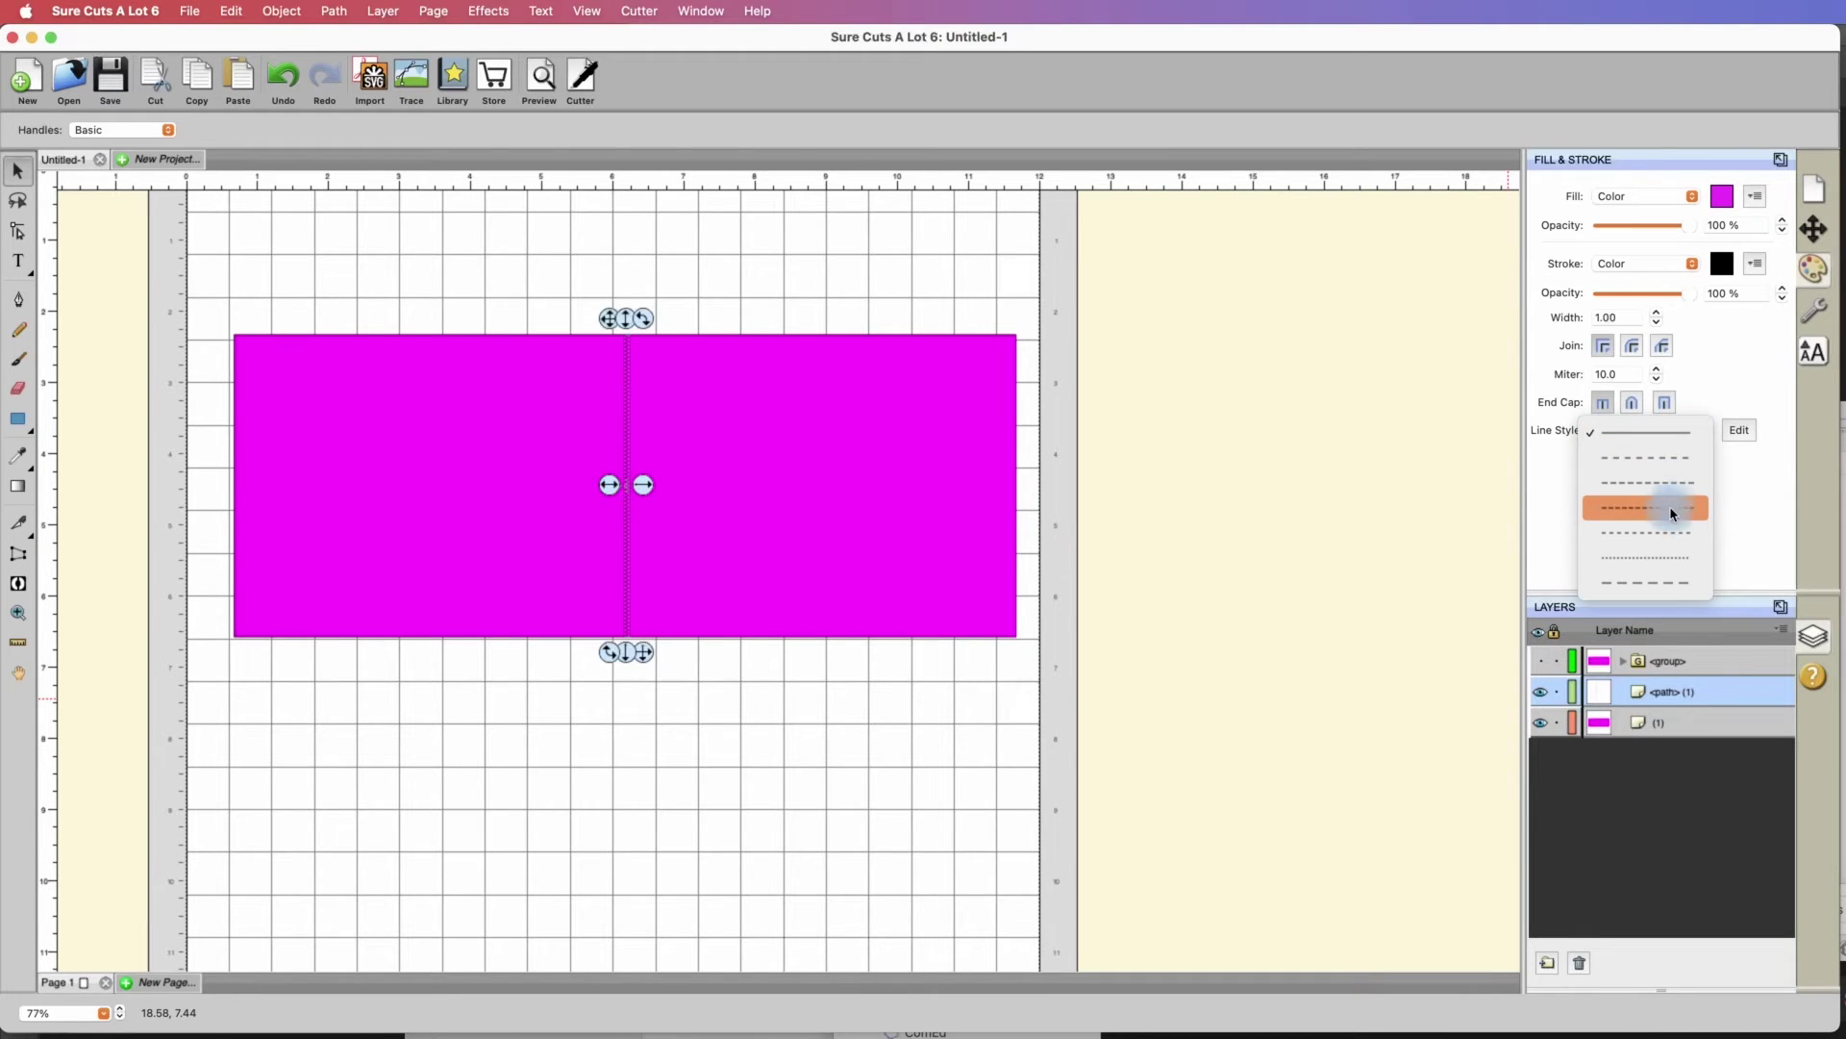
left_click(1634, 585)
left_click(1289, 486)
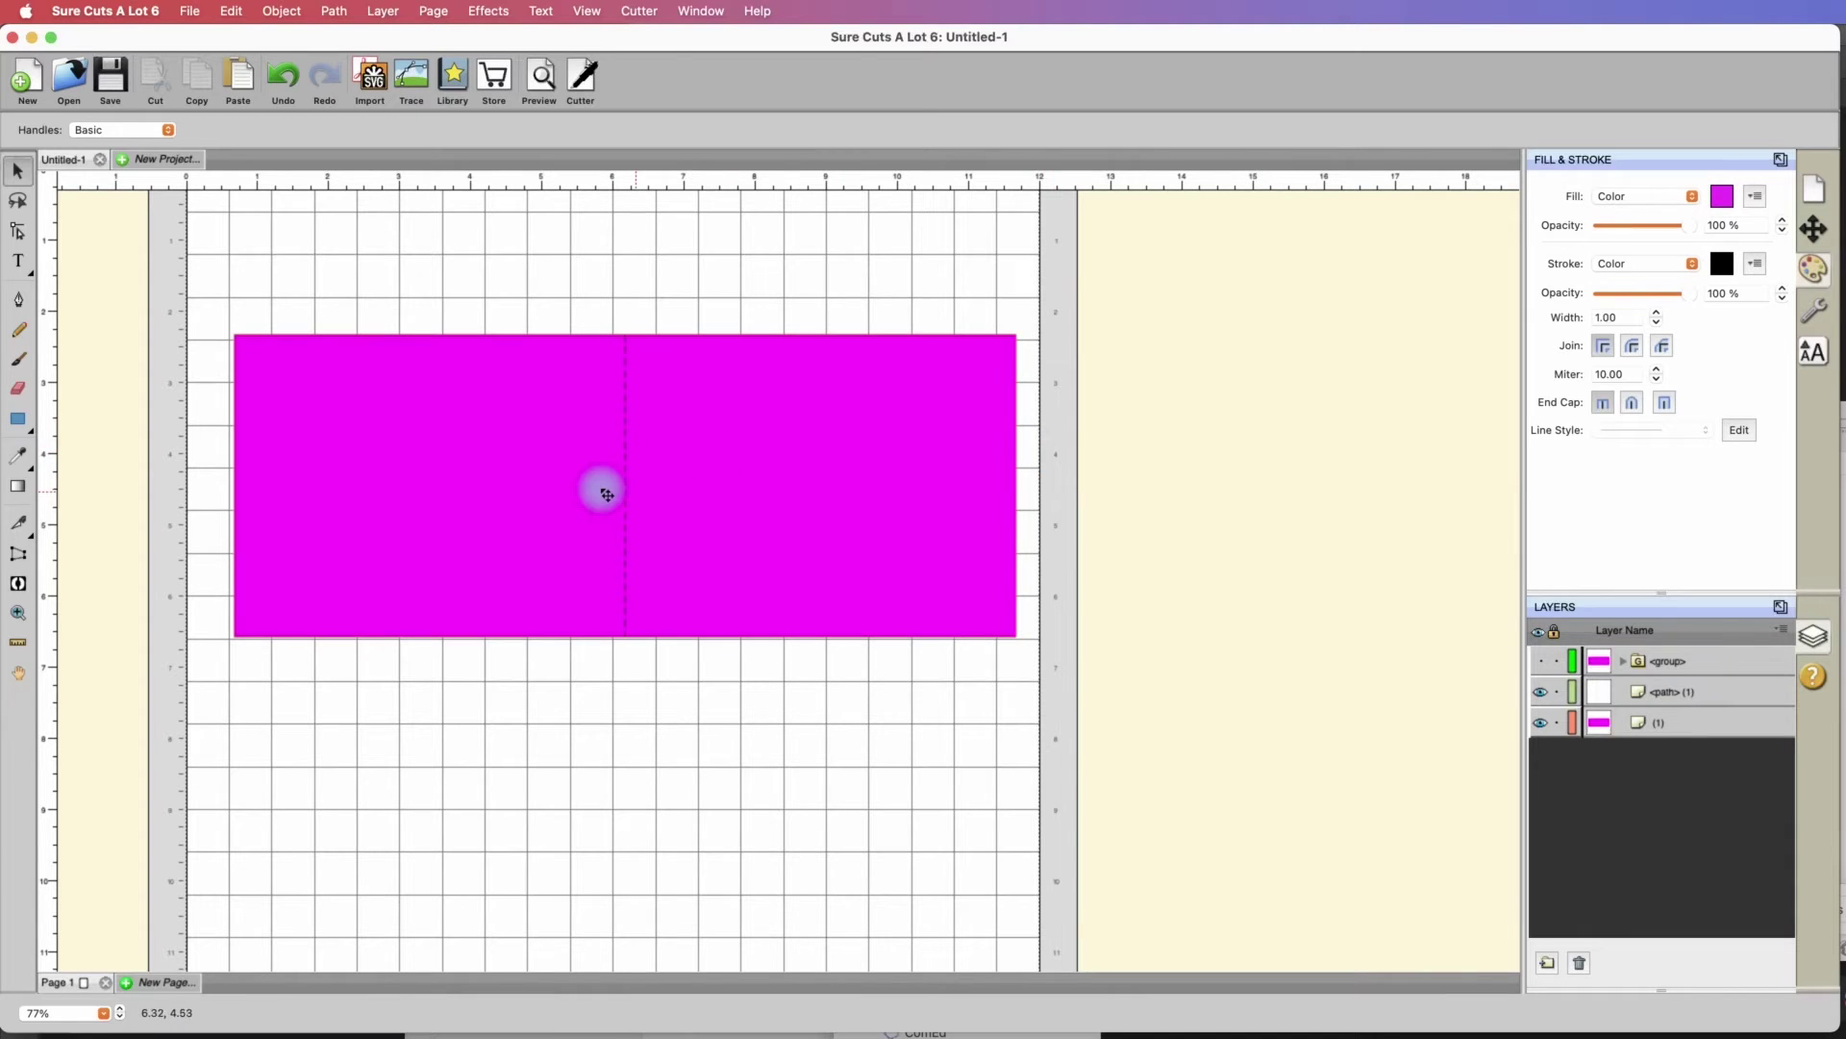
Edit the center line's dashed style, replacing its first dash length with 20
left_click(1676, 694)
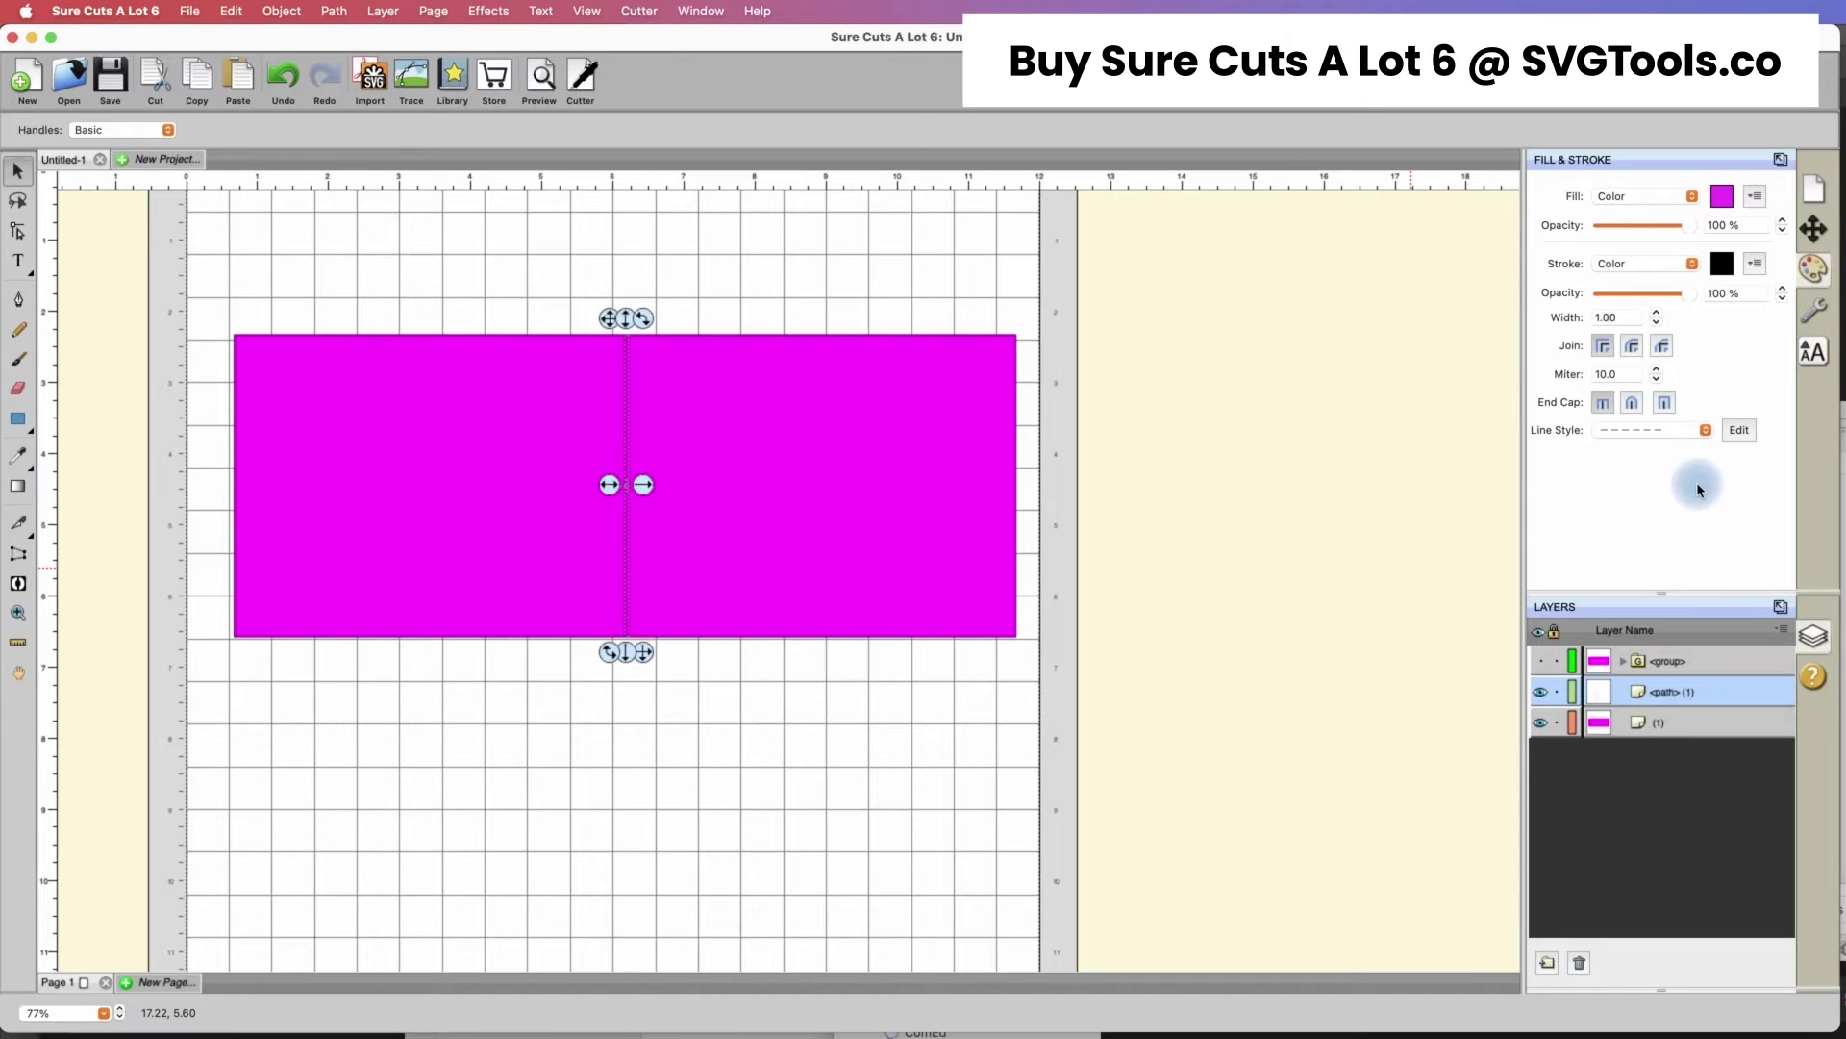
left_click(1739, 431)
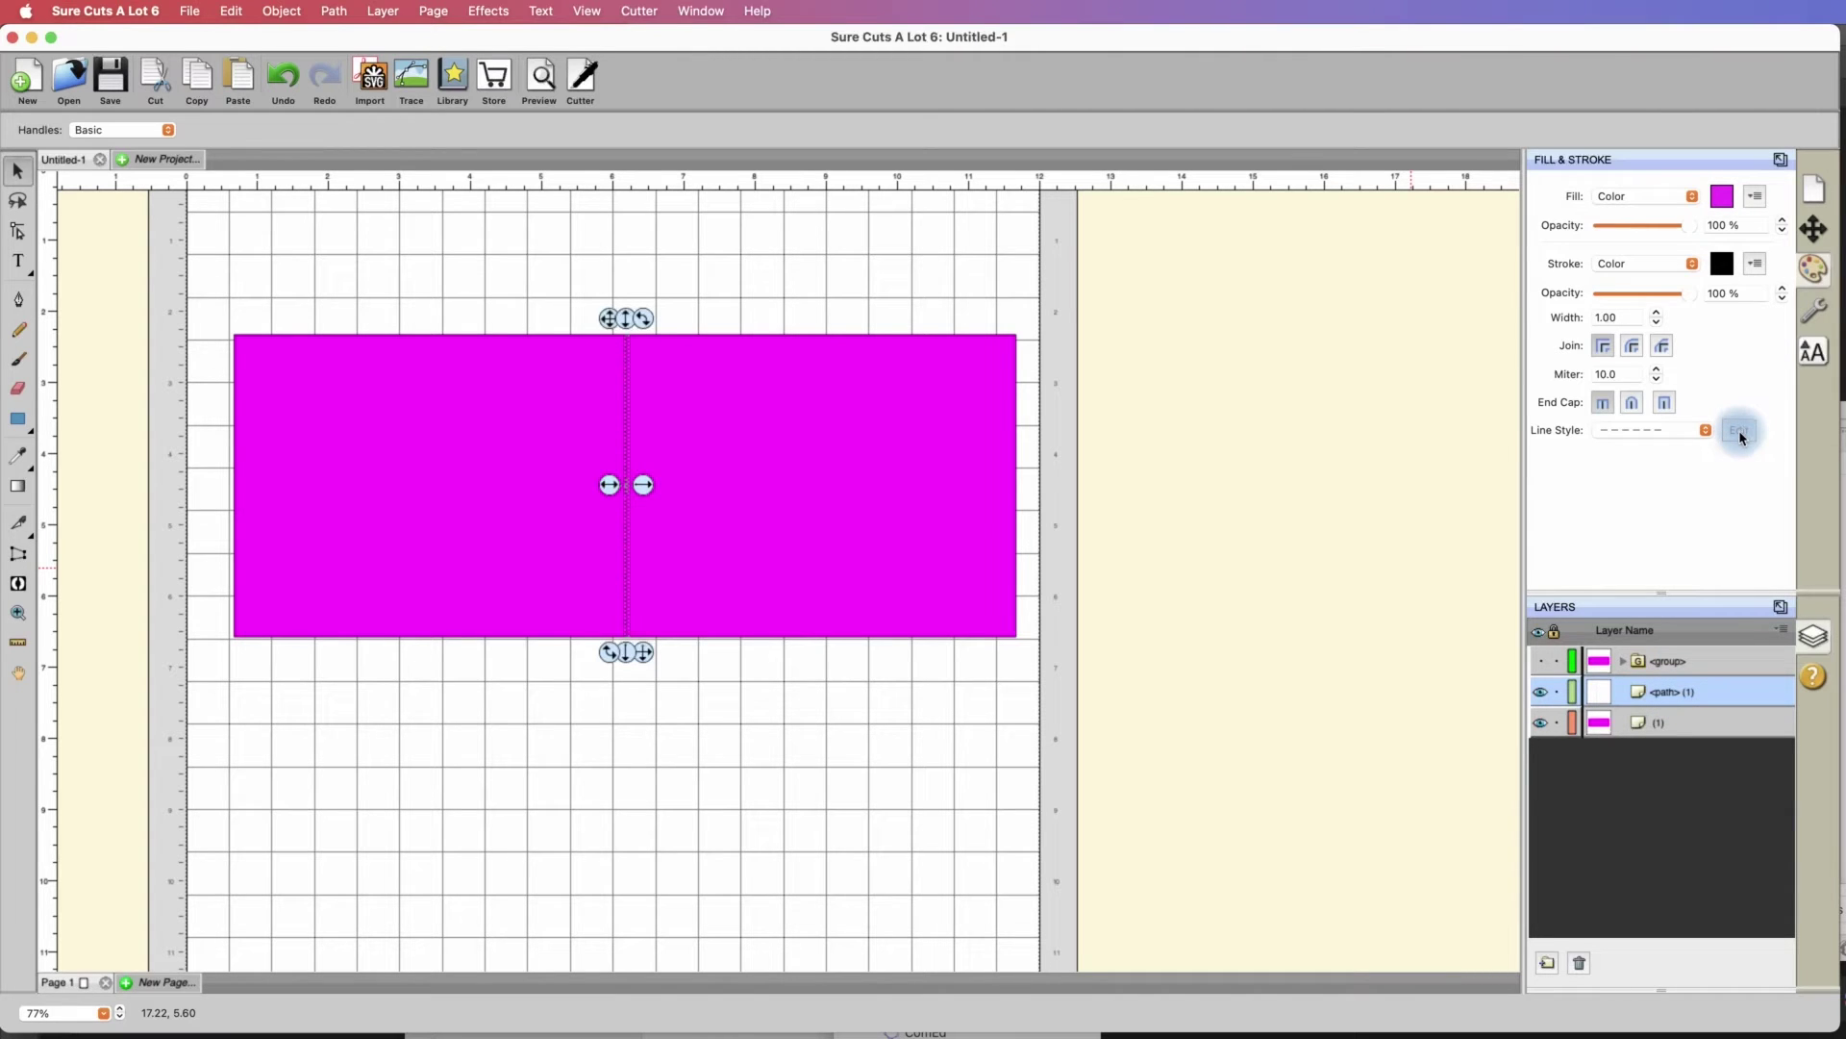
left_click(1740, 430)
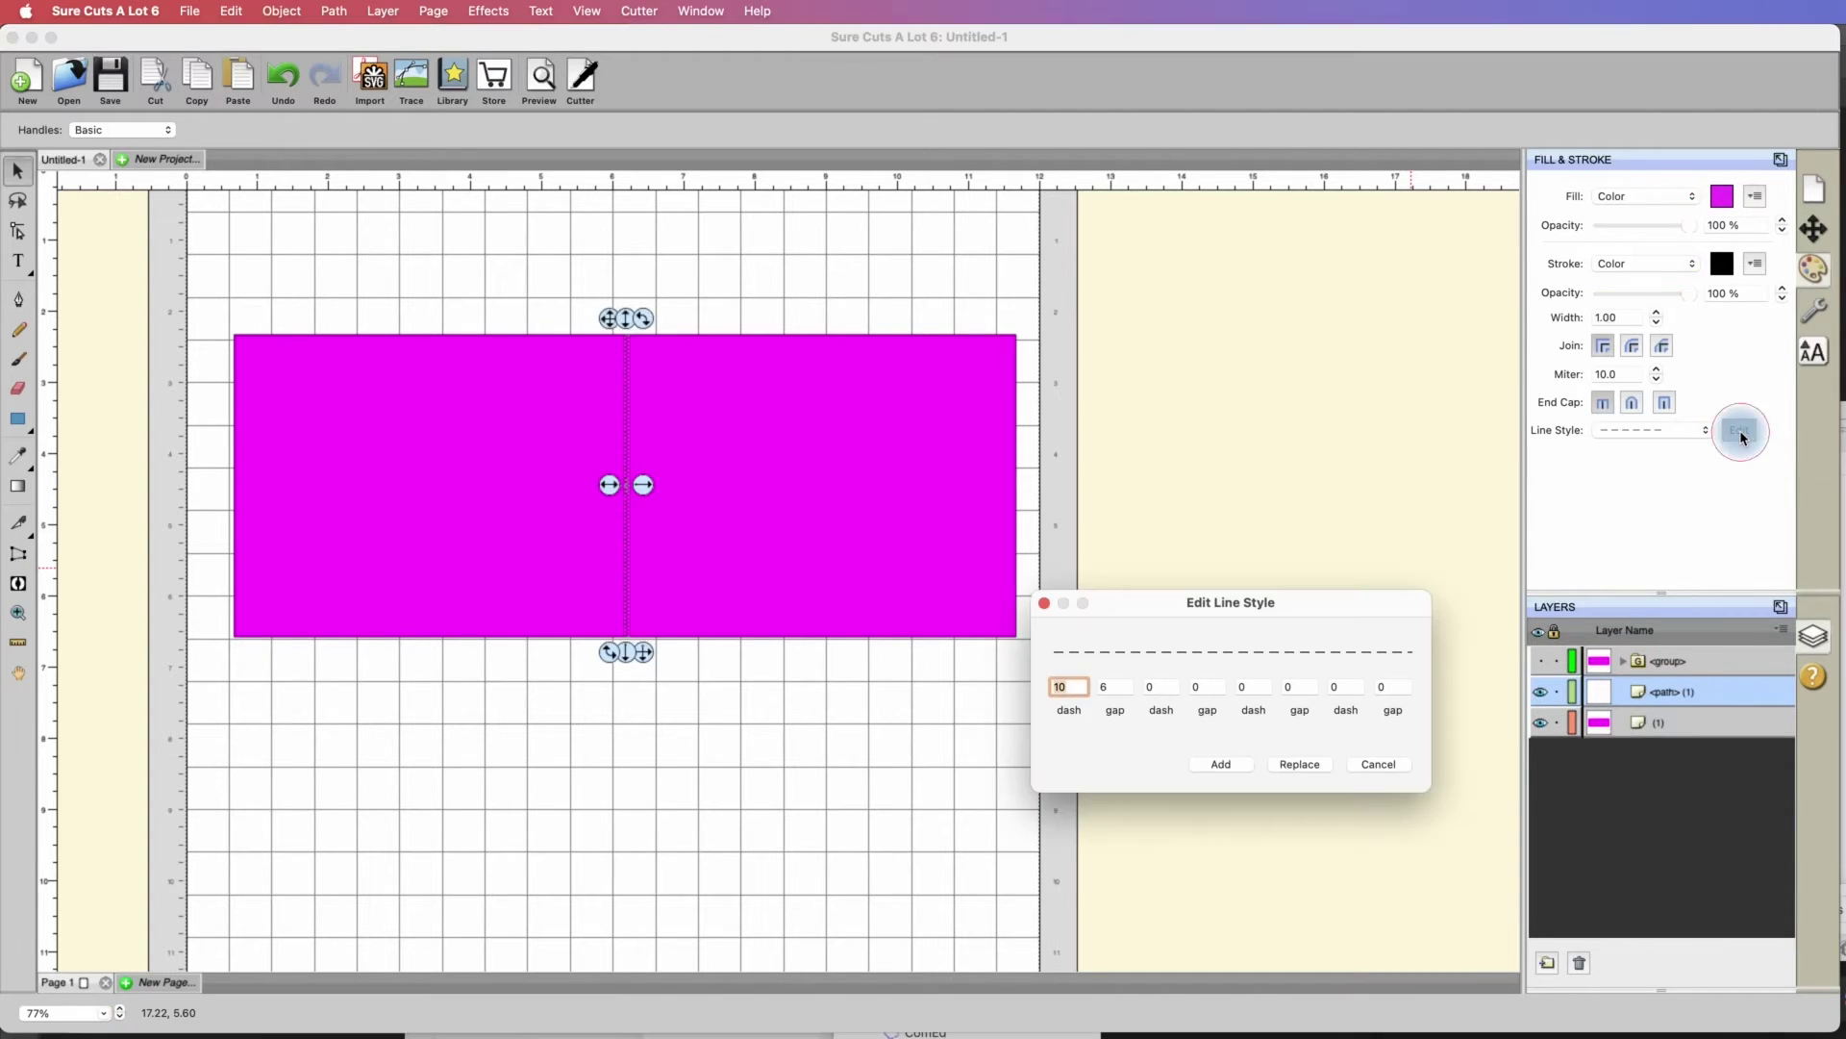
left_click(1076, 691)
left_click(1075, 687)
type("20")
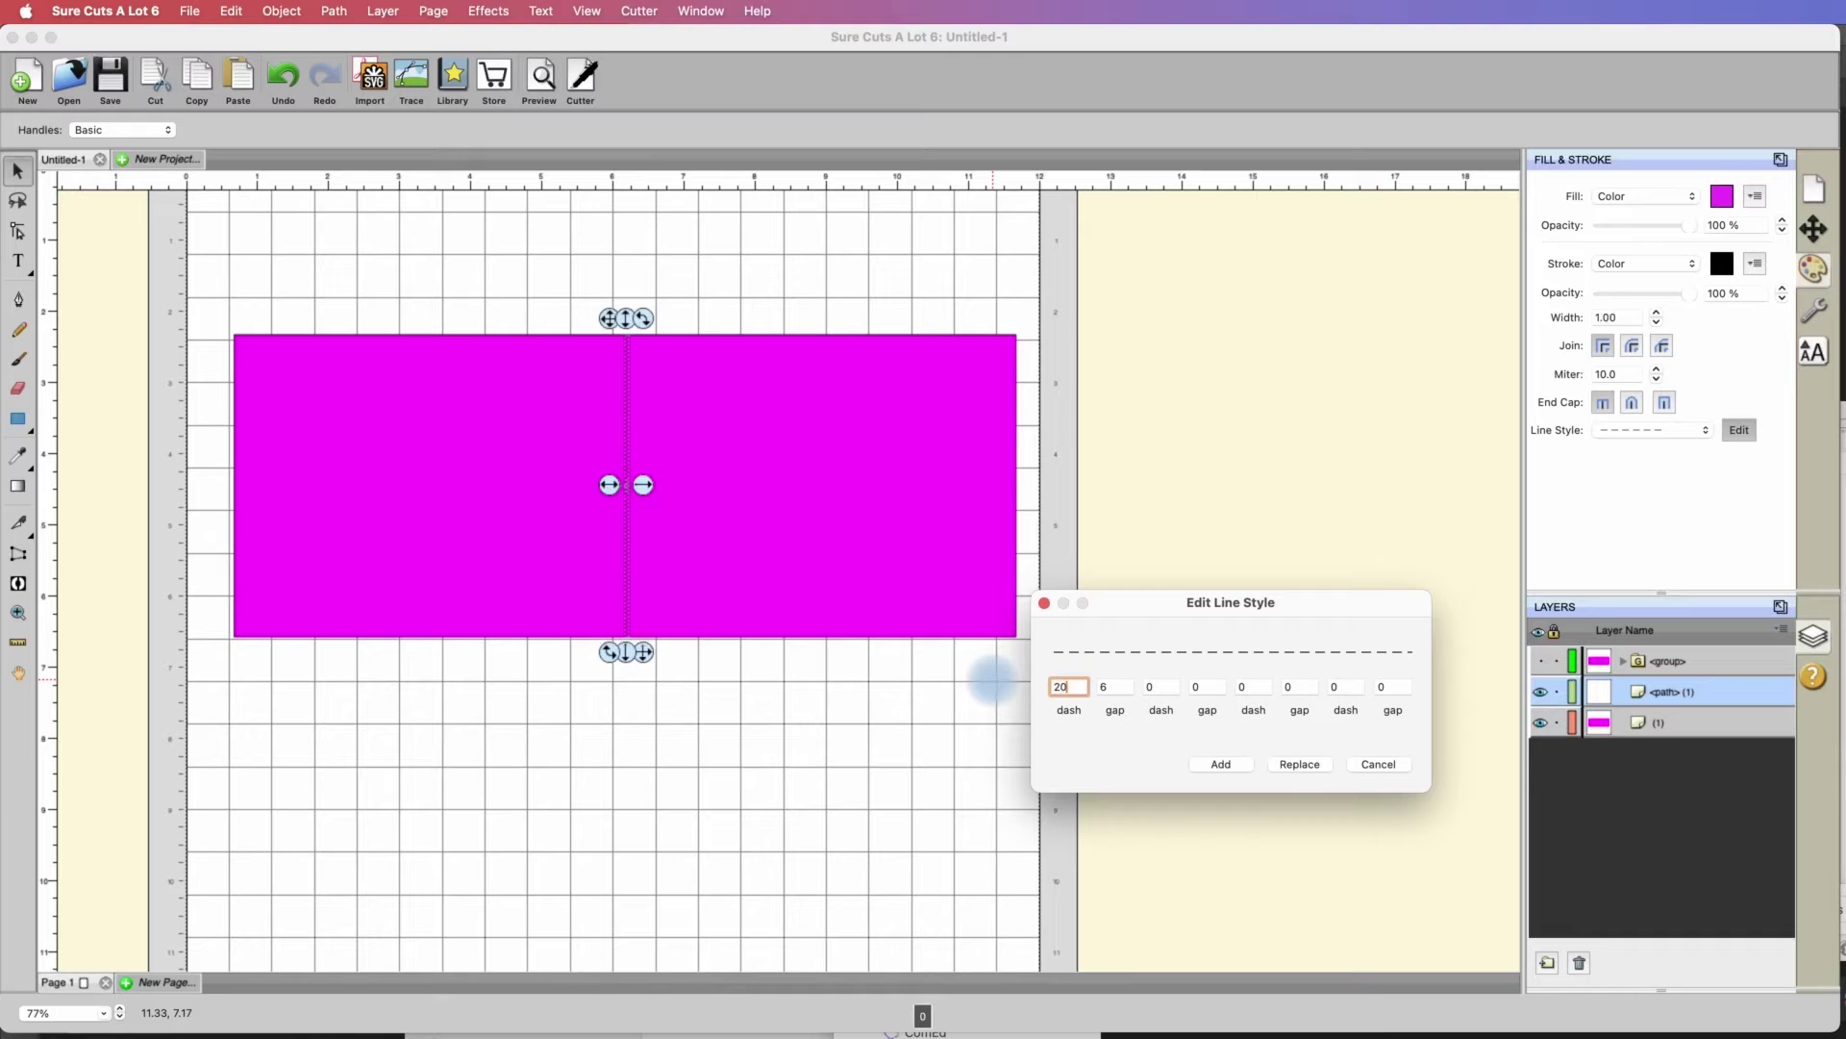
left_click(1300, 764)
left_click(921, 742)
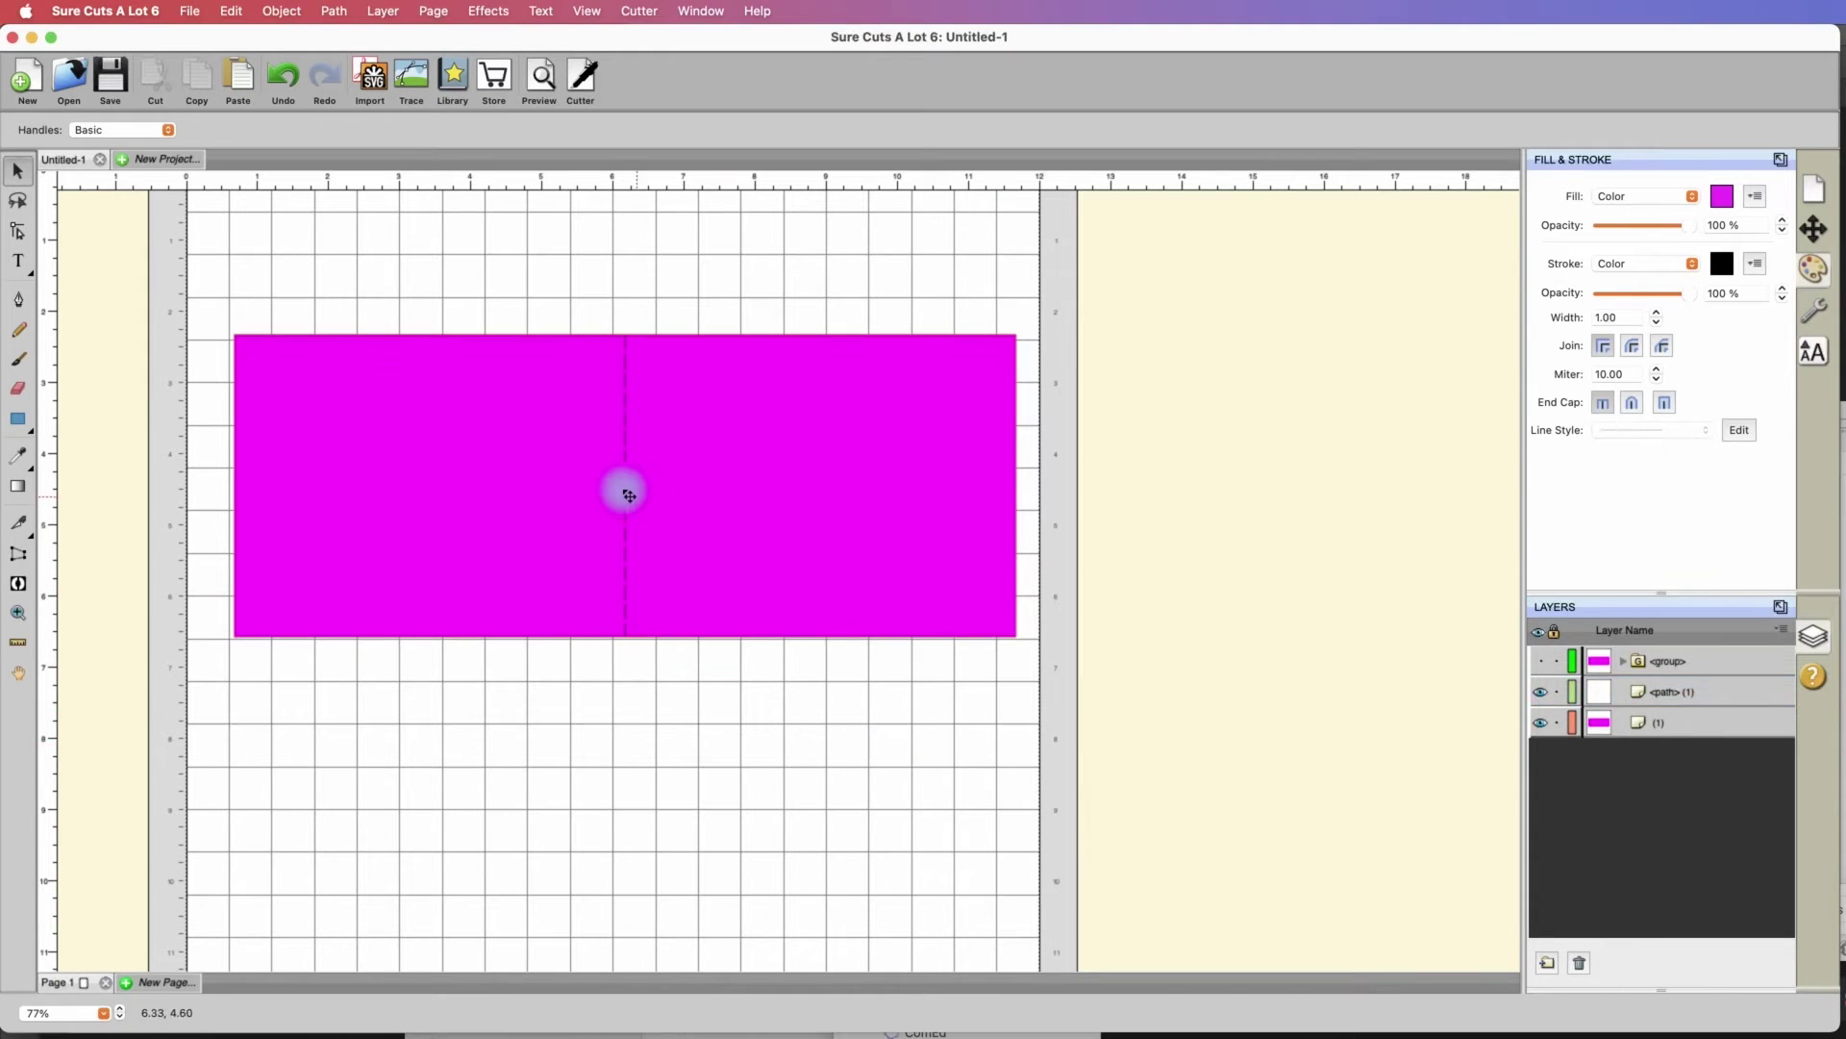
Edit the center line's dashed style again, replacing its first gap length with 10
left_click(1690, 693)
left_click(1736, 433)
left_click(1240, 688)
left_click(1114, 687)
type("6")
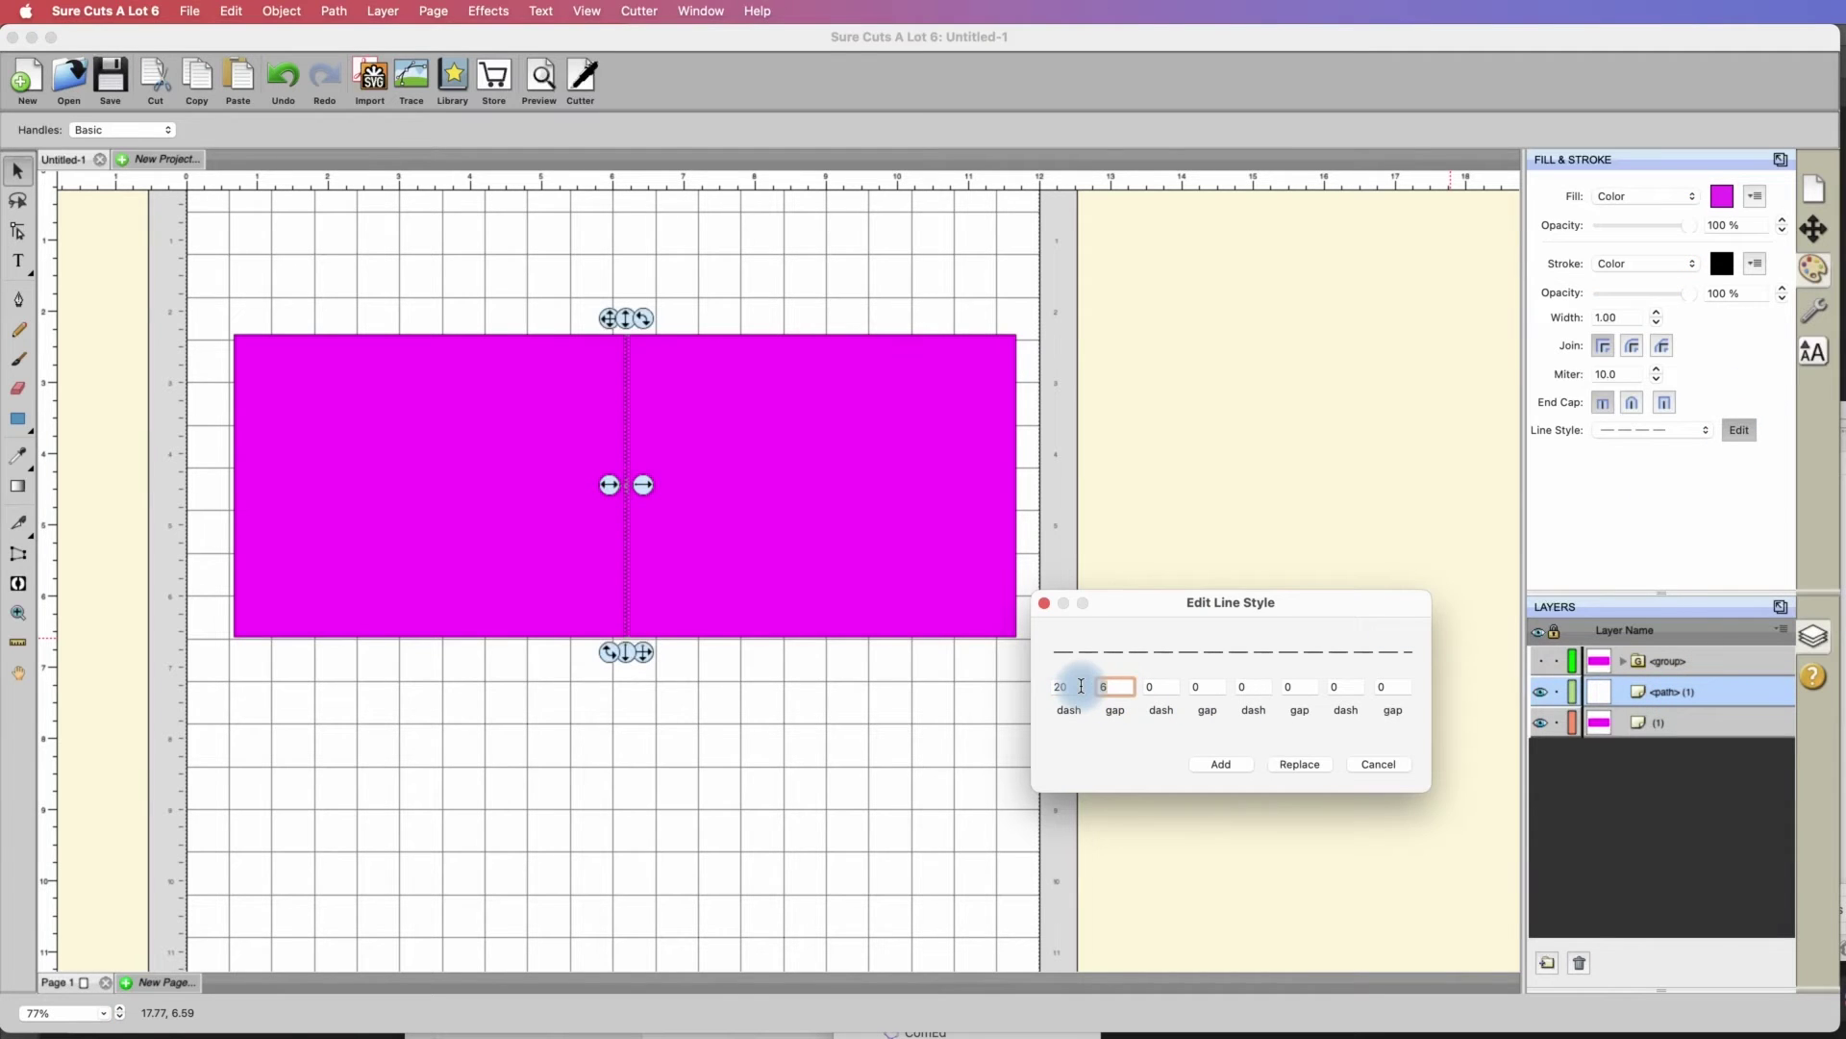
type("10")
left_click(1316, 767)
left_click(898, 762)
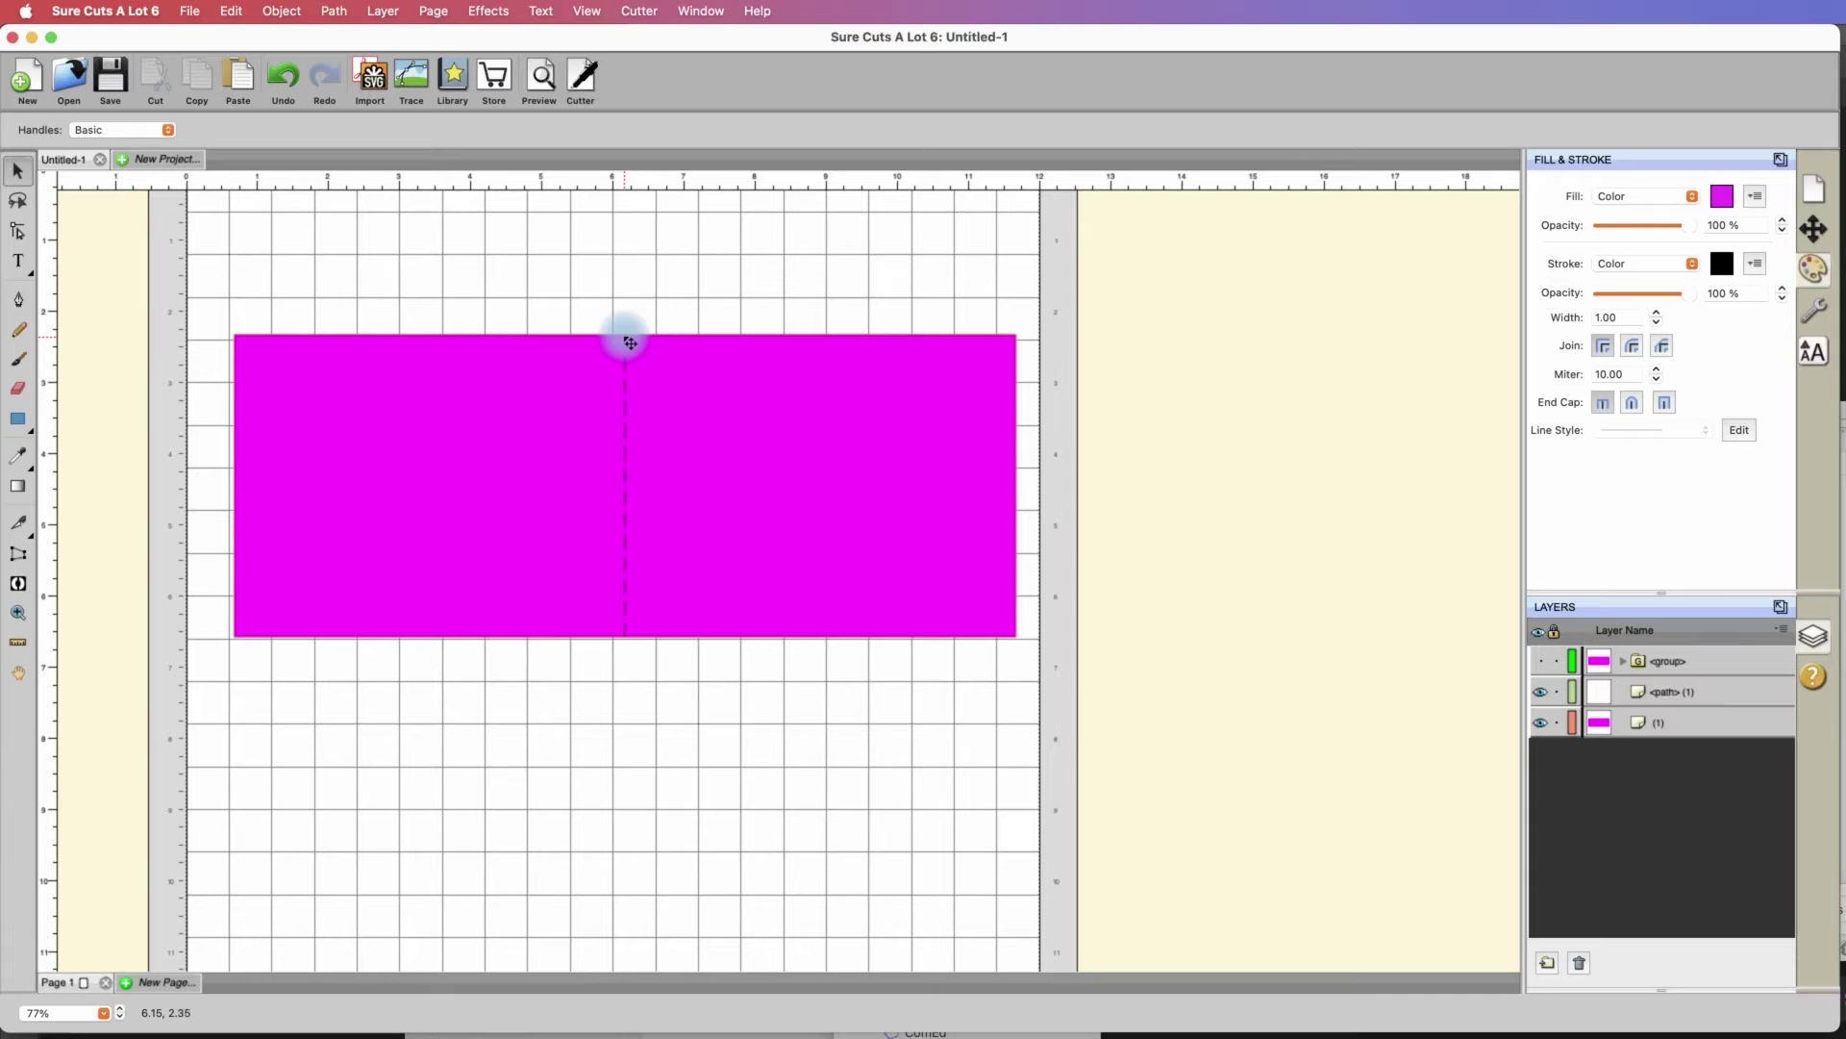
Lock the rectangle layer and hide it, leaving only the dashed center line on the mat
left_click(1542, 723)
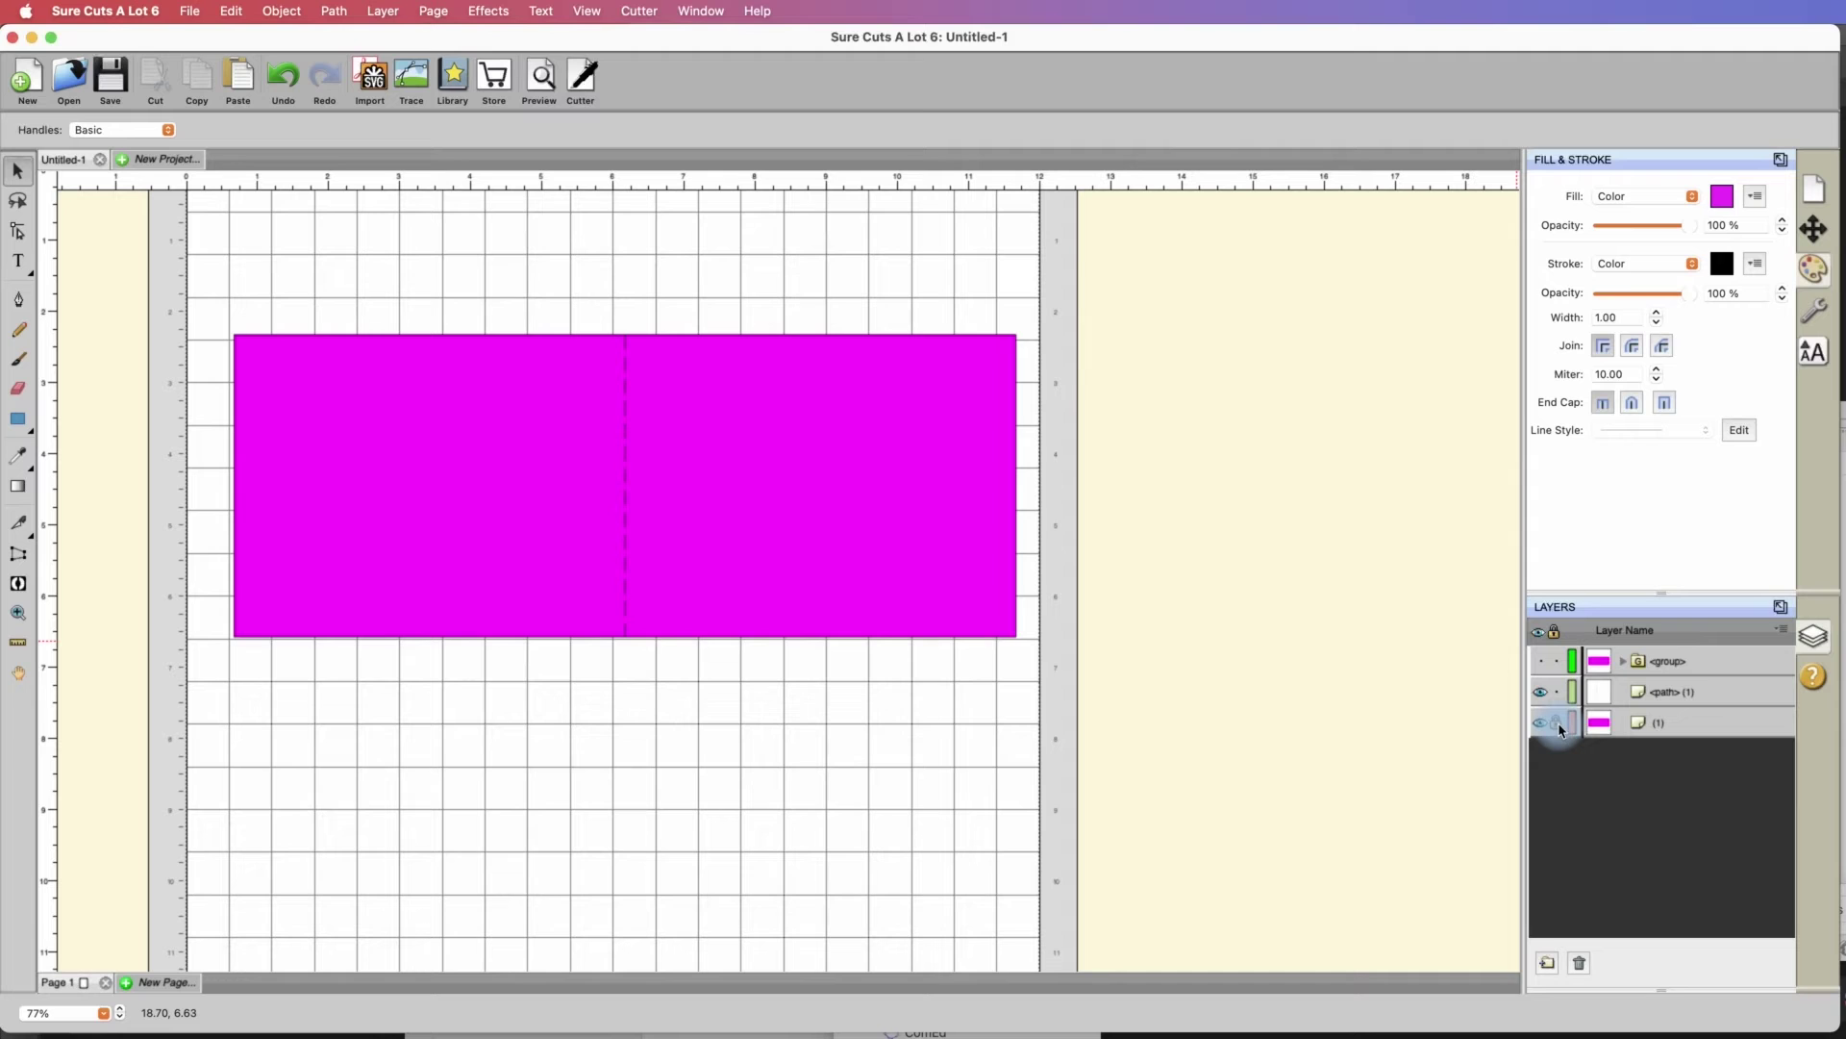
left_click(941, 439)
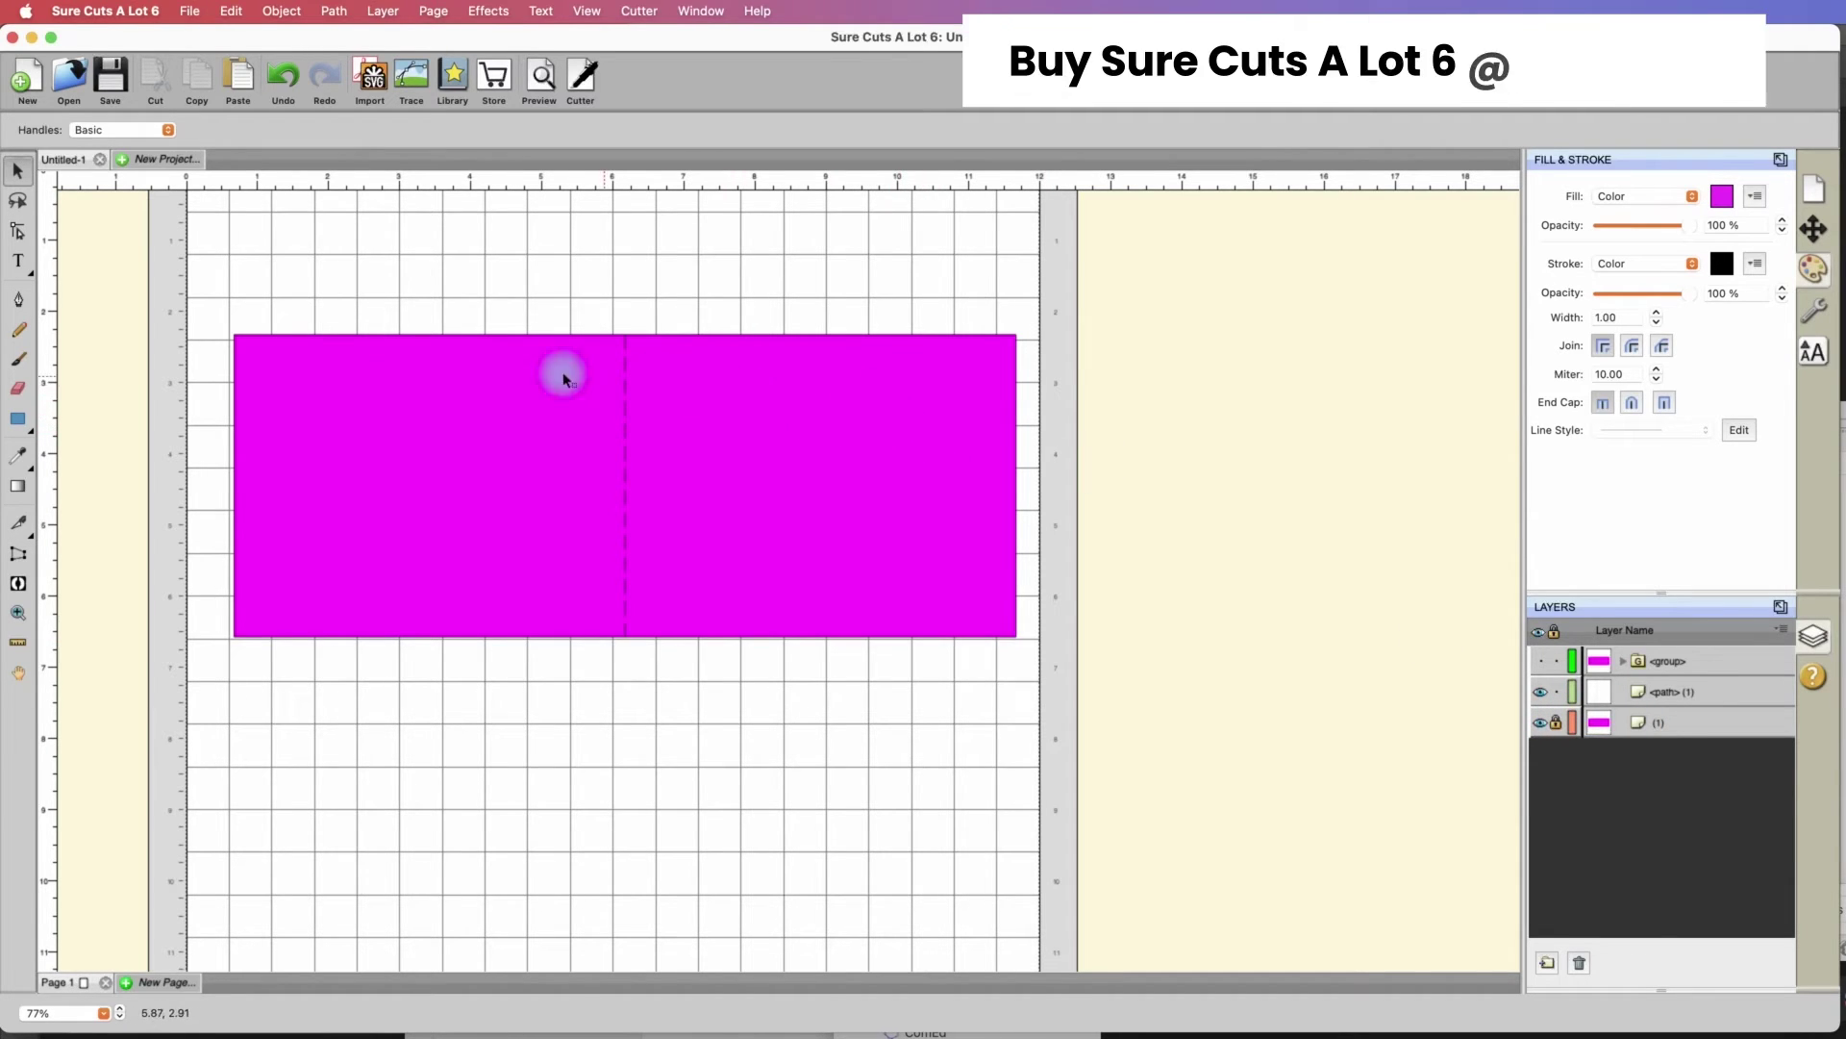
left_click(1541, 723)
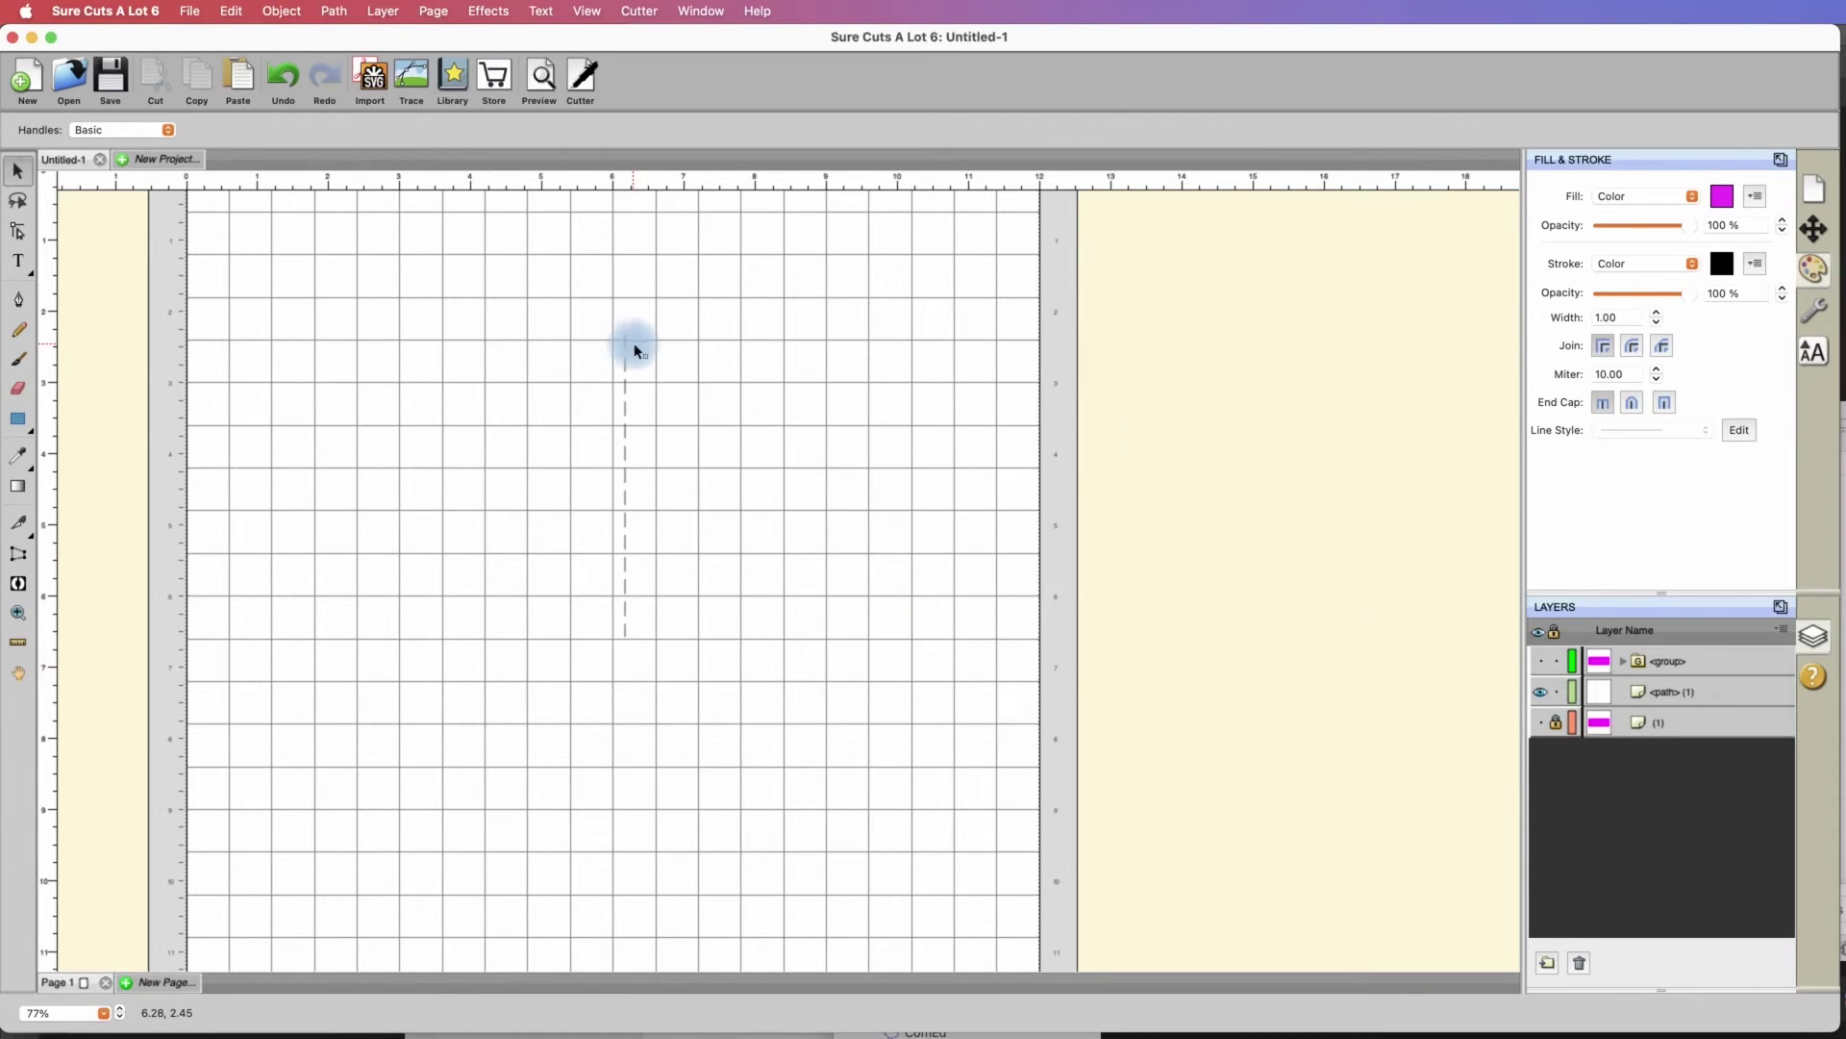
Trim both ends of the dashed center line with the 1.000 in square eraser, and show the rectangle layer again
left_click(13, 391)
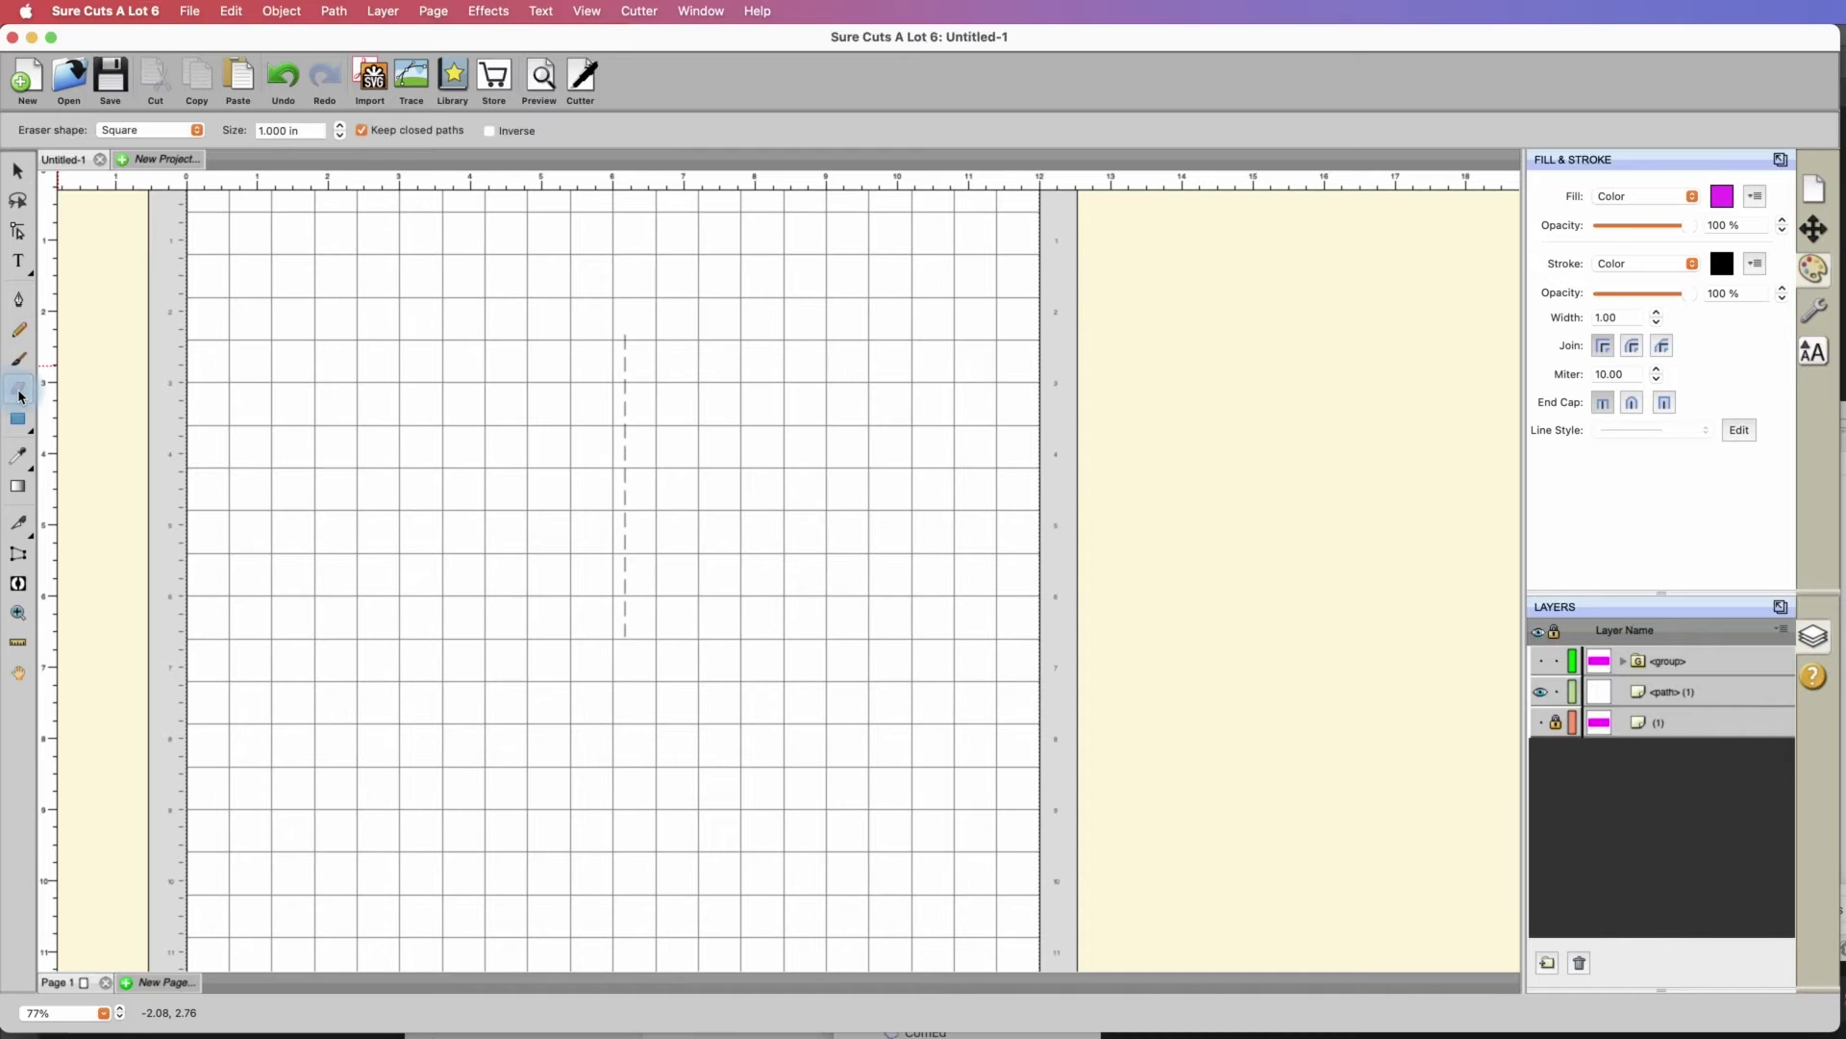
left_click(560, 313)
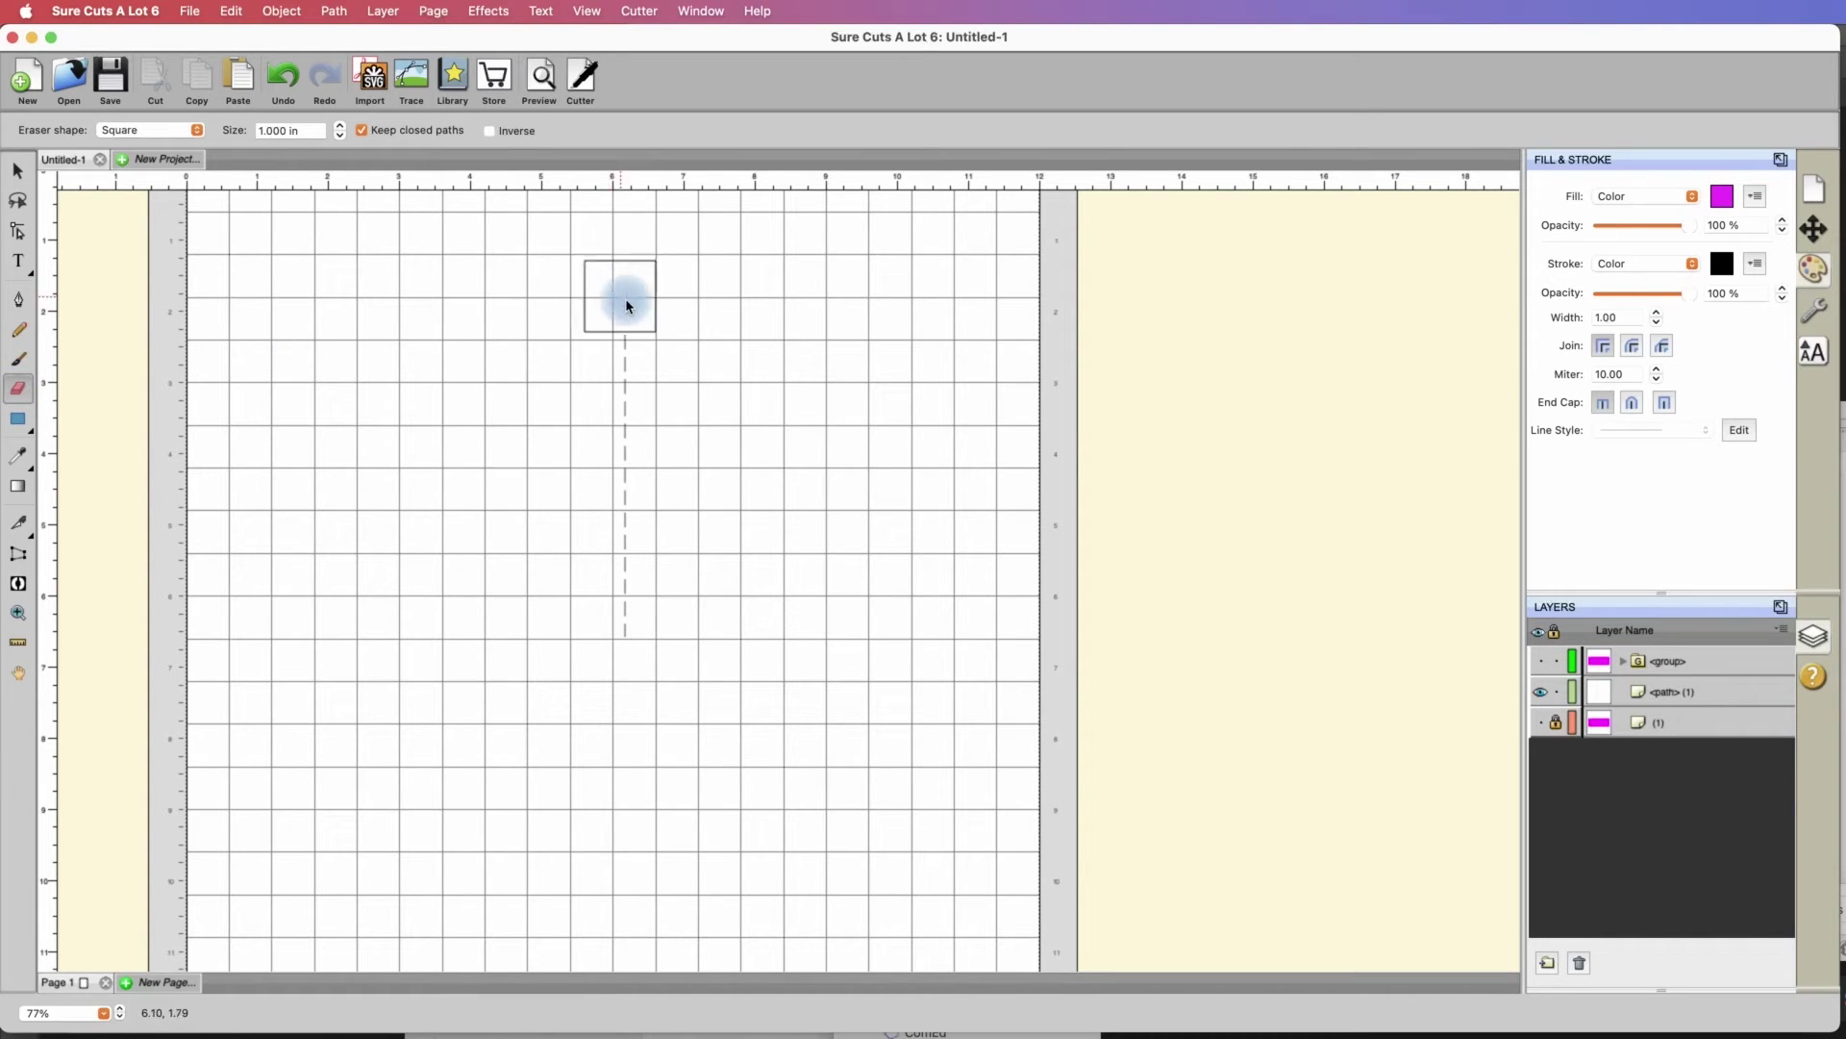
mouse_move(626, 320)
left_mouse_down()
mouse_move(645, 685)
mouse_move(639, 656)
mouse_move(668, 676)
mouse_move(1556, 688)
left_mouse_up()
left_click(1539, 720)
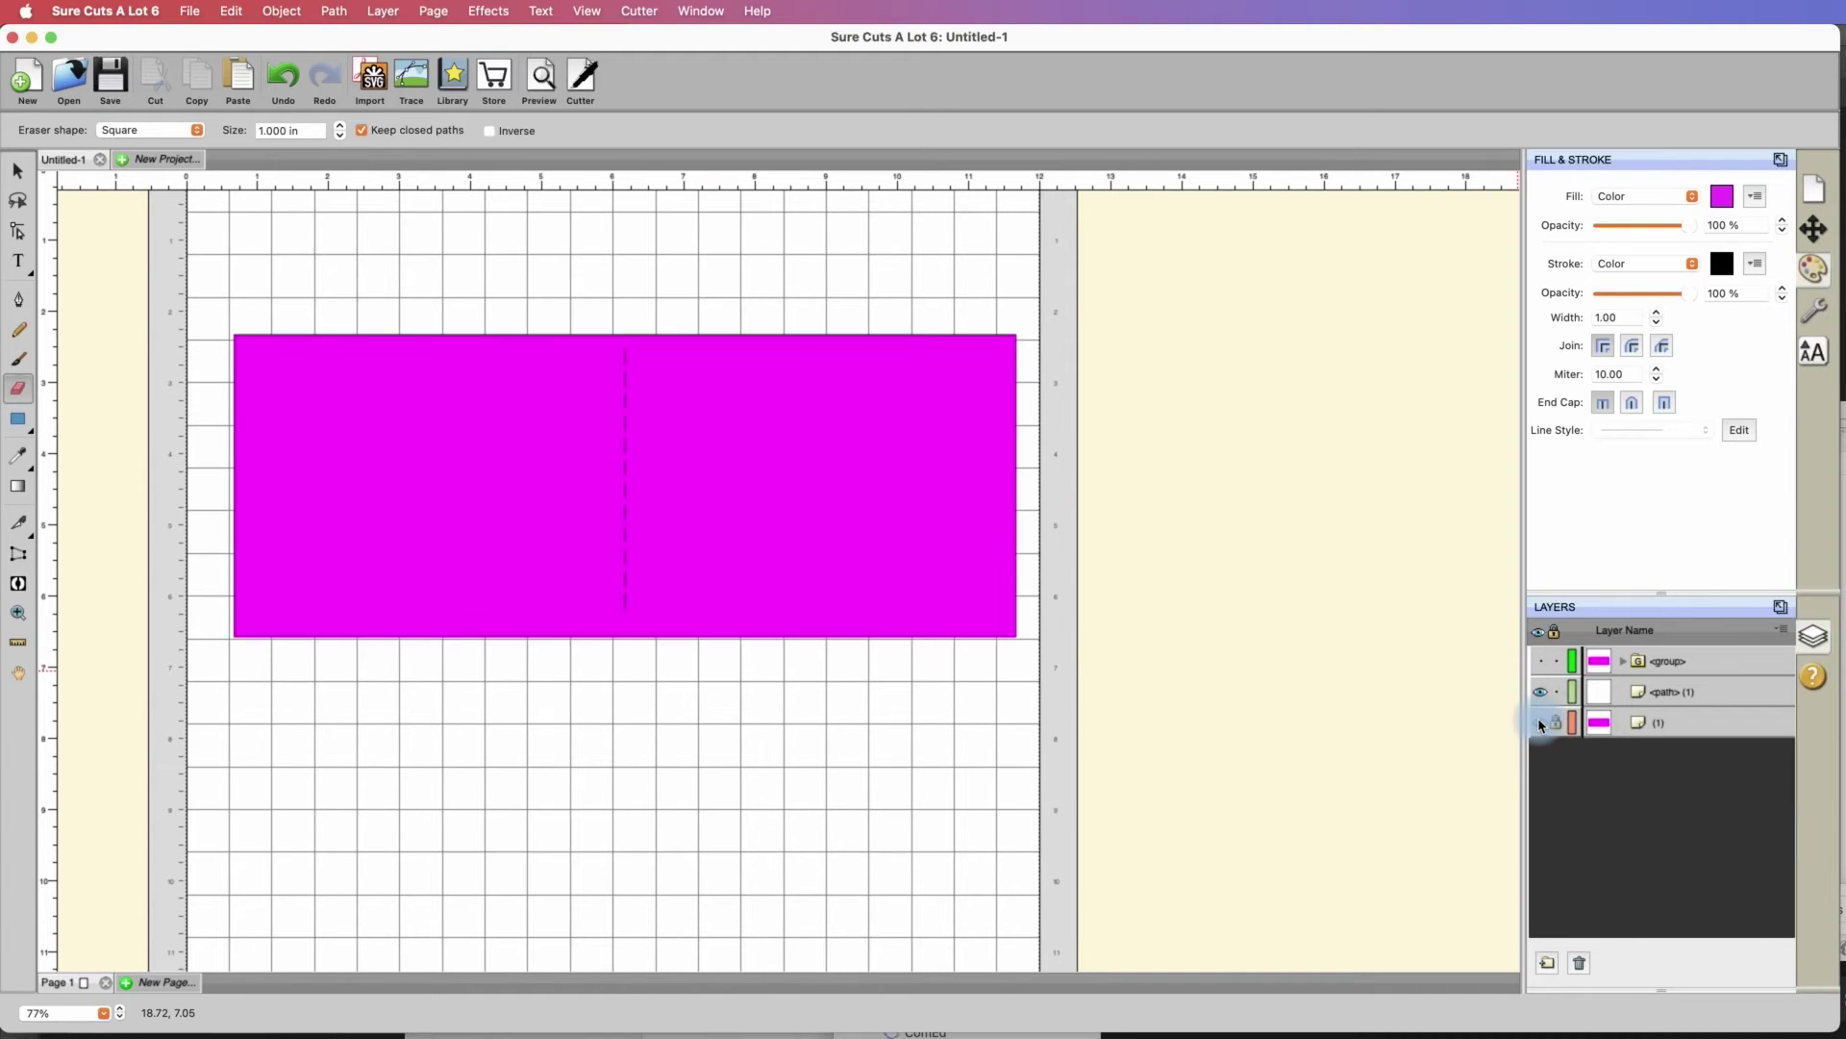
Undo the last trim at the center line's lower end and show the rectangle layer
key("super+z")
left_click(1541, 722)
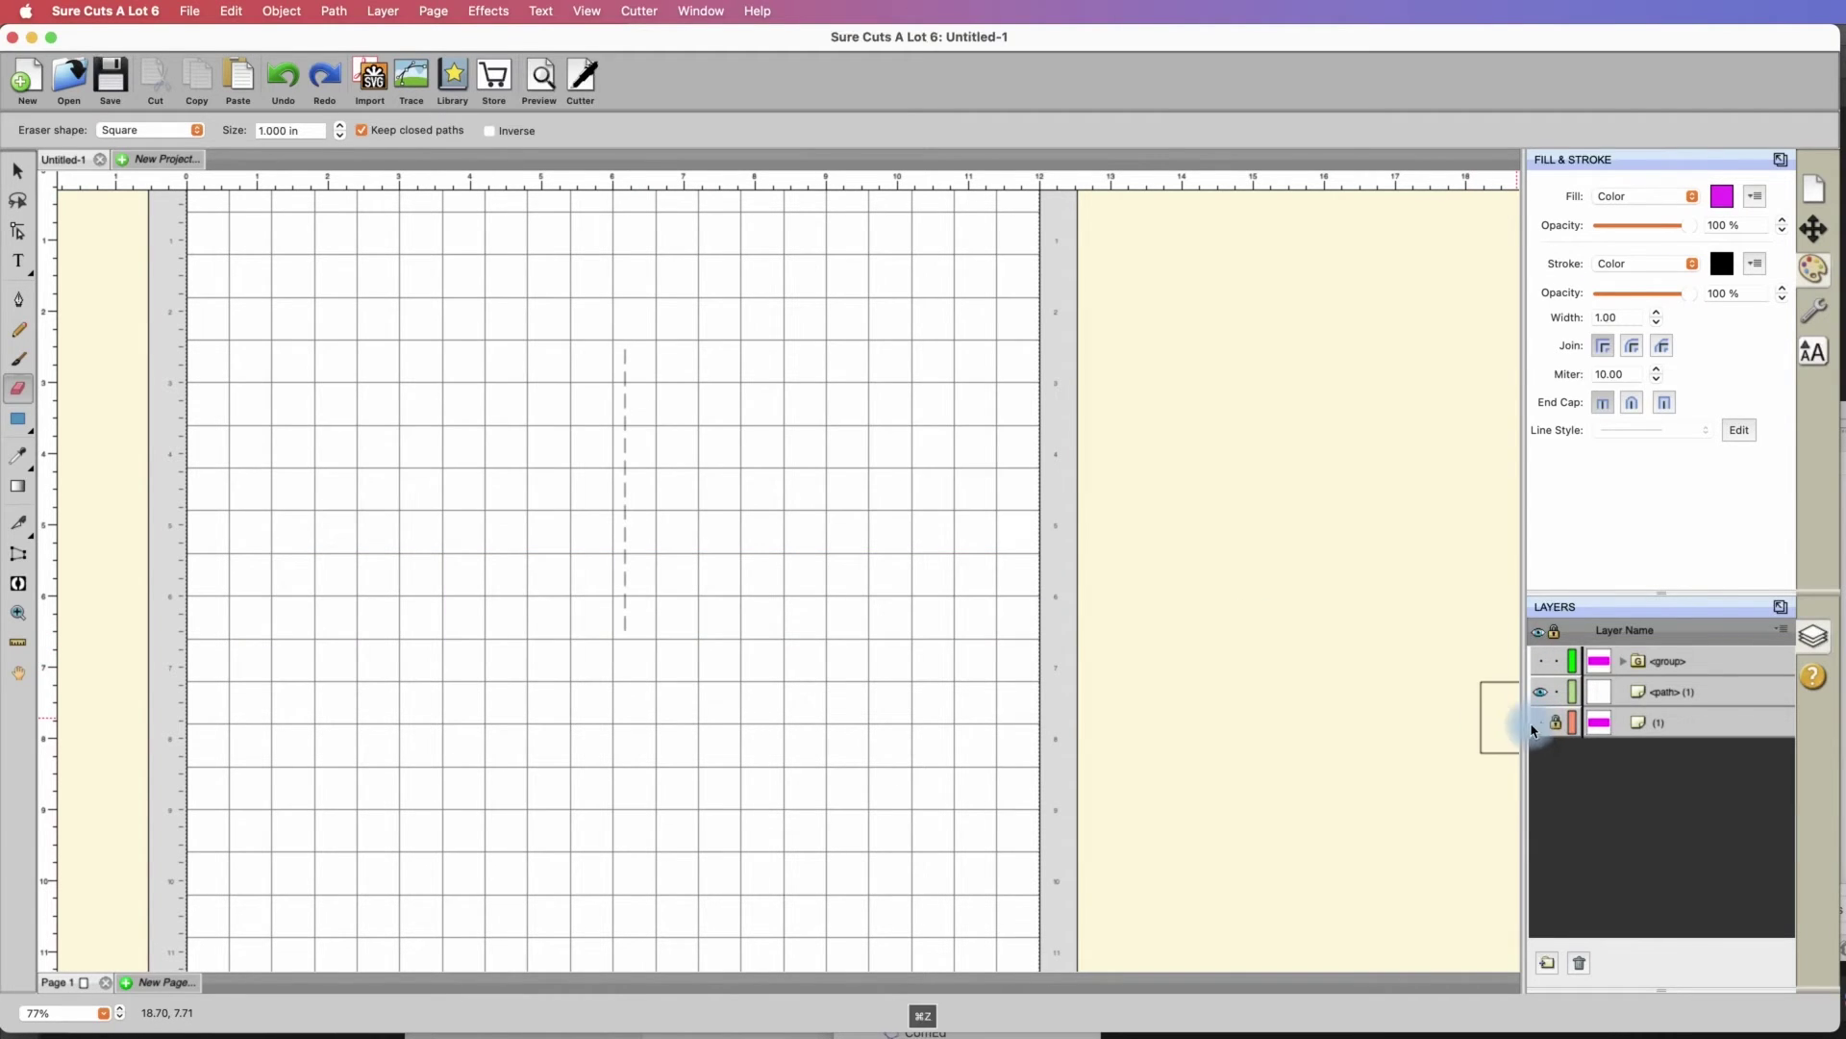
left_click(717, 425)
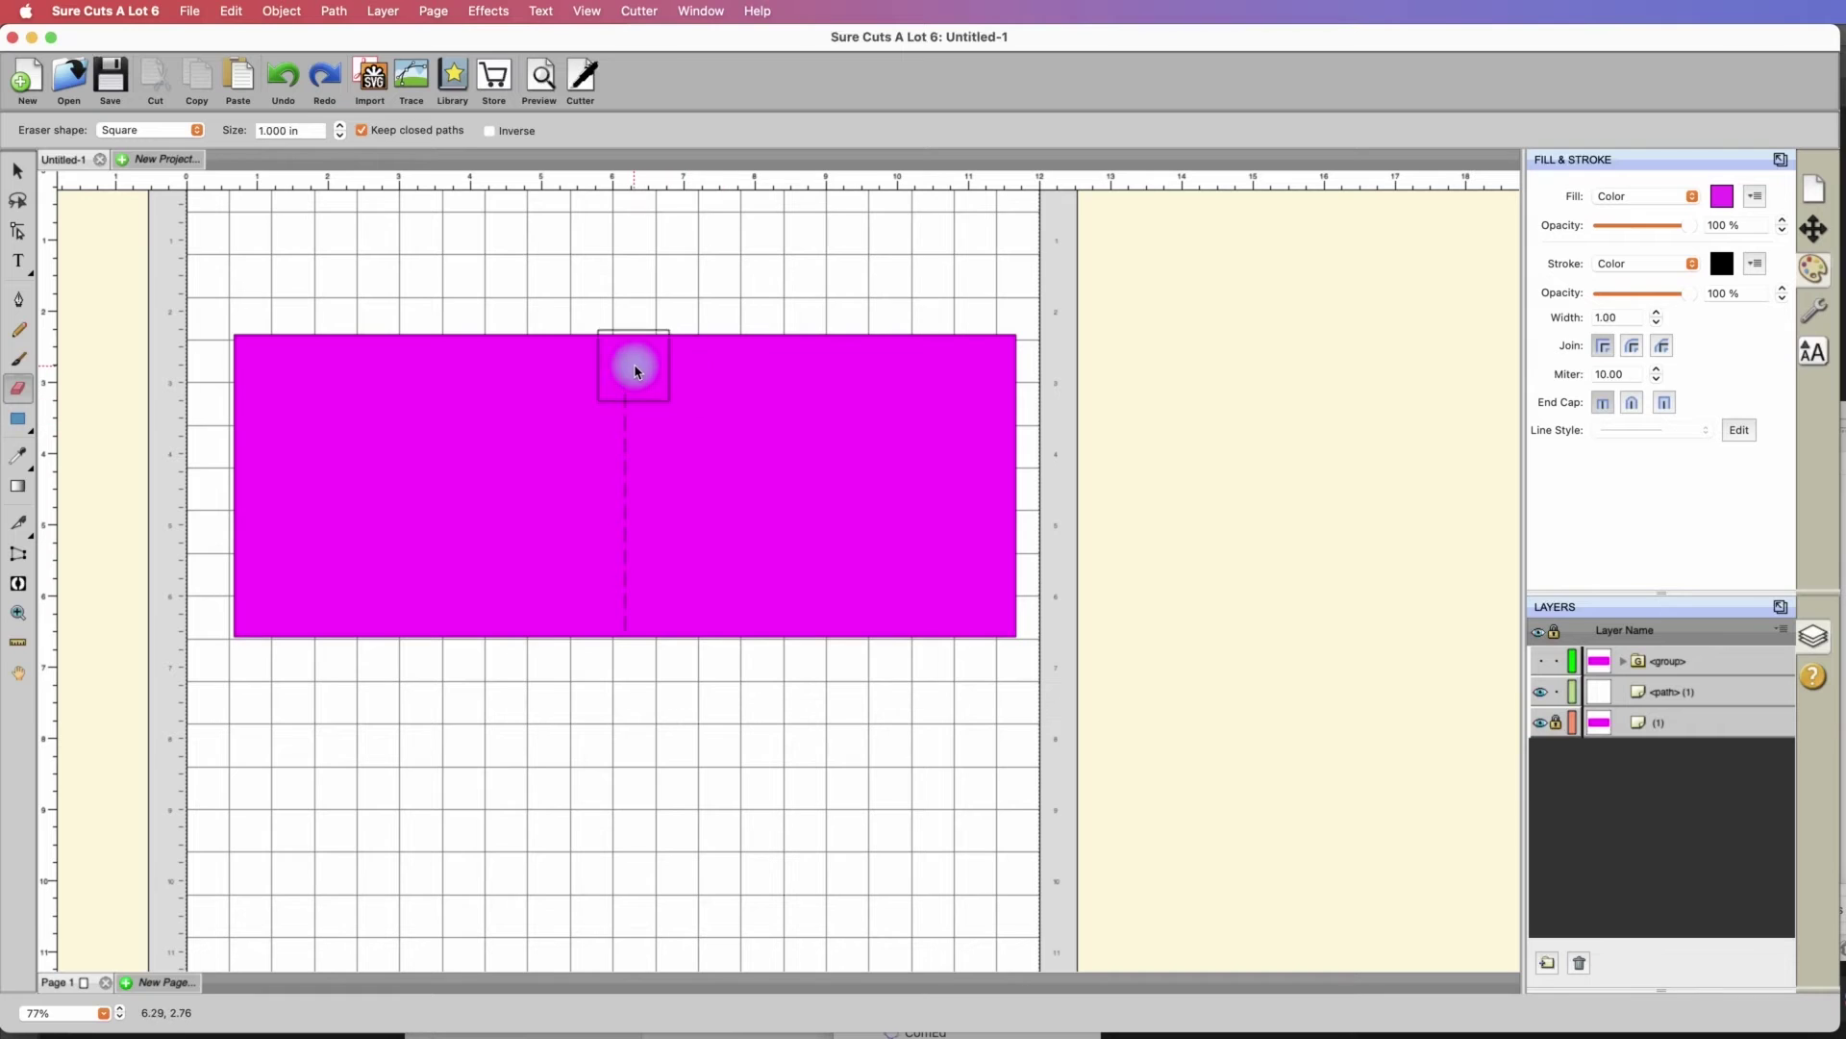
left_click(643, 631)
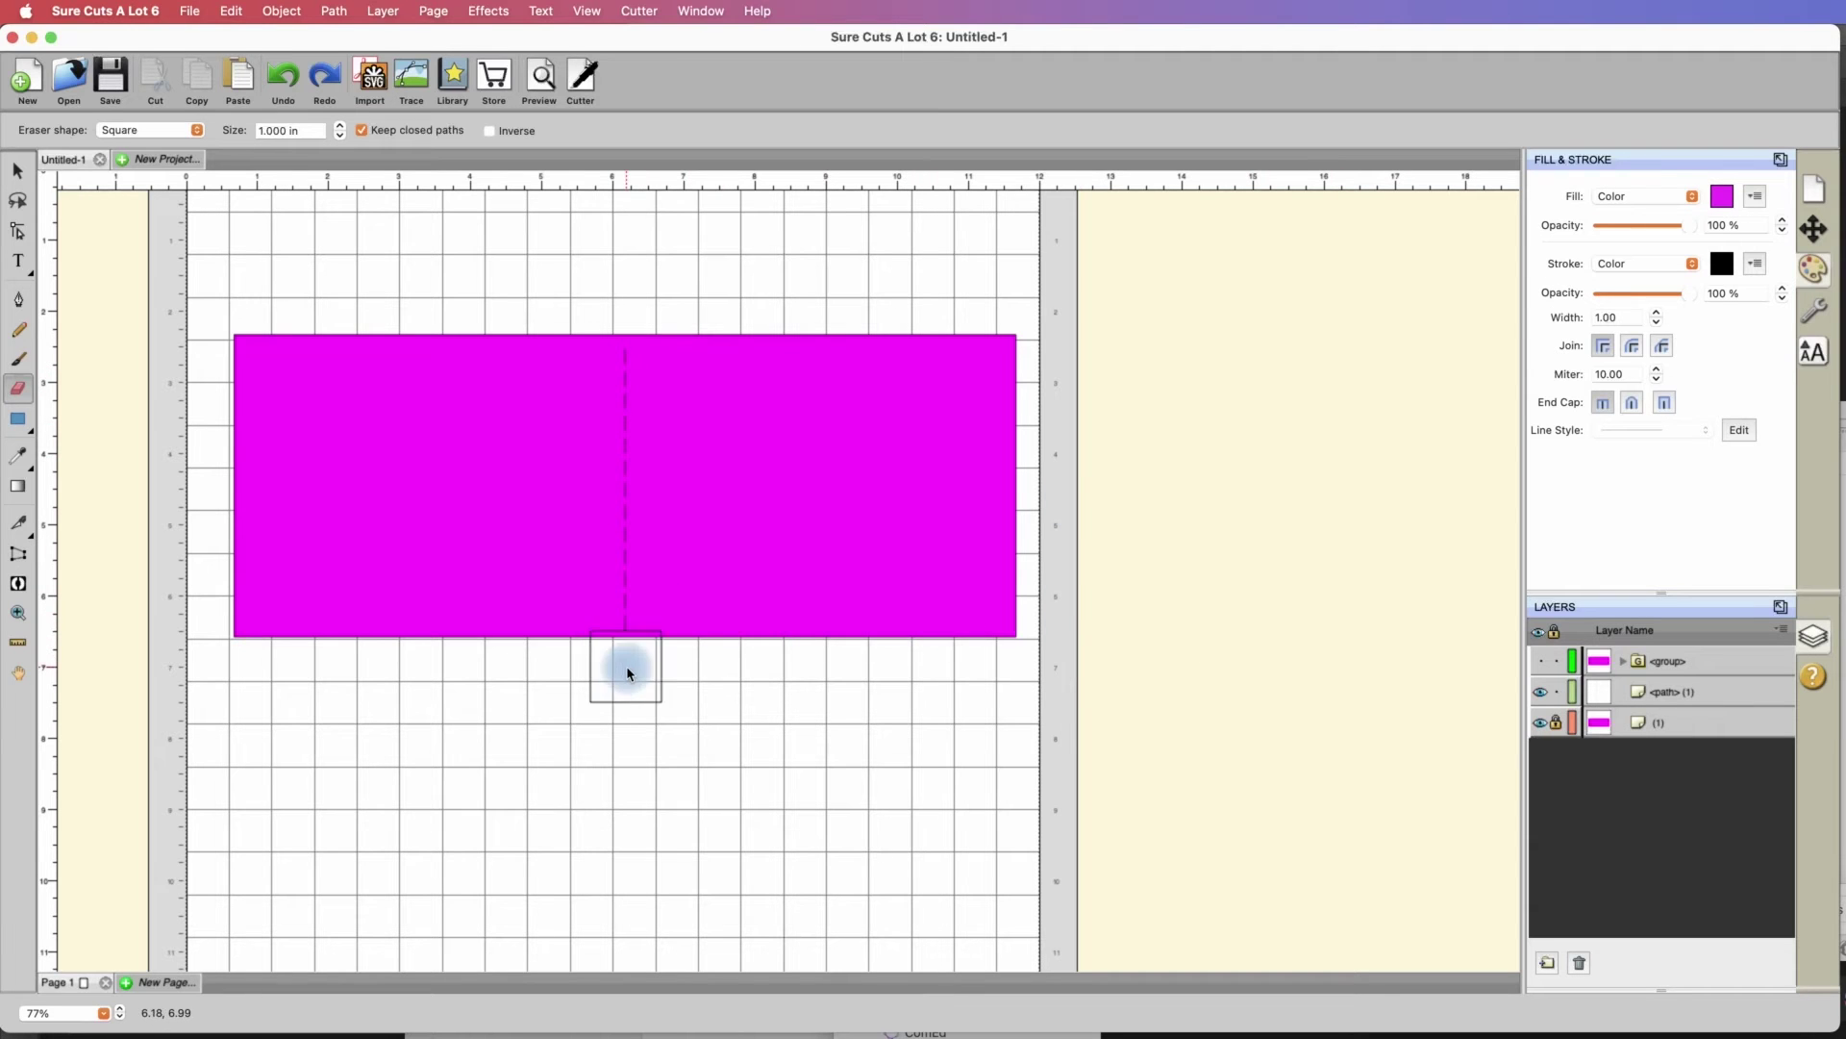
Select the dashed center line and nudge it up to Y 2.319 in
left_click(1690, 695)
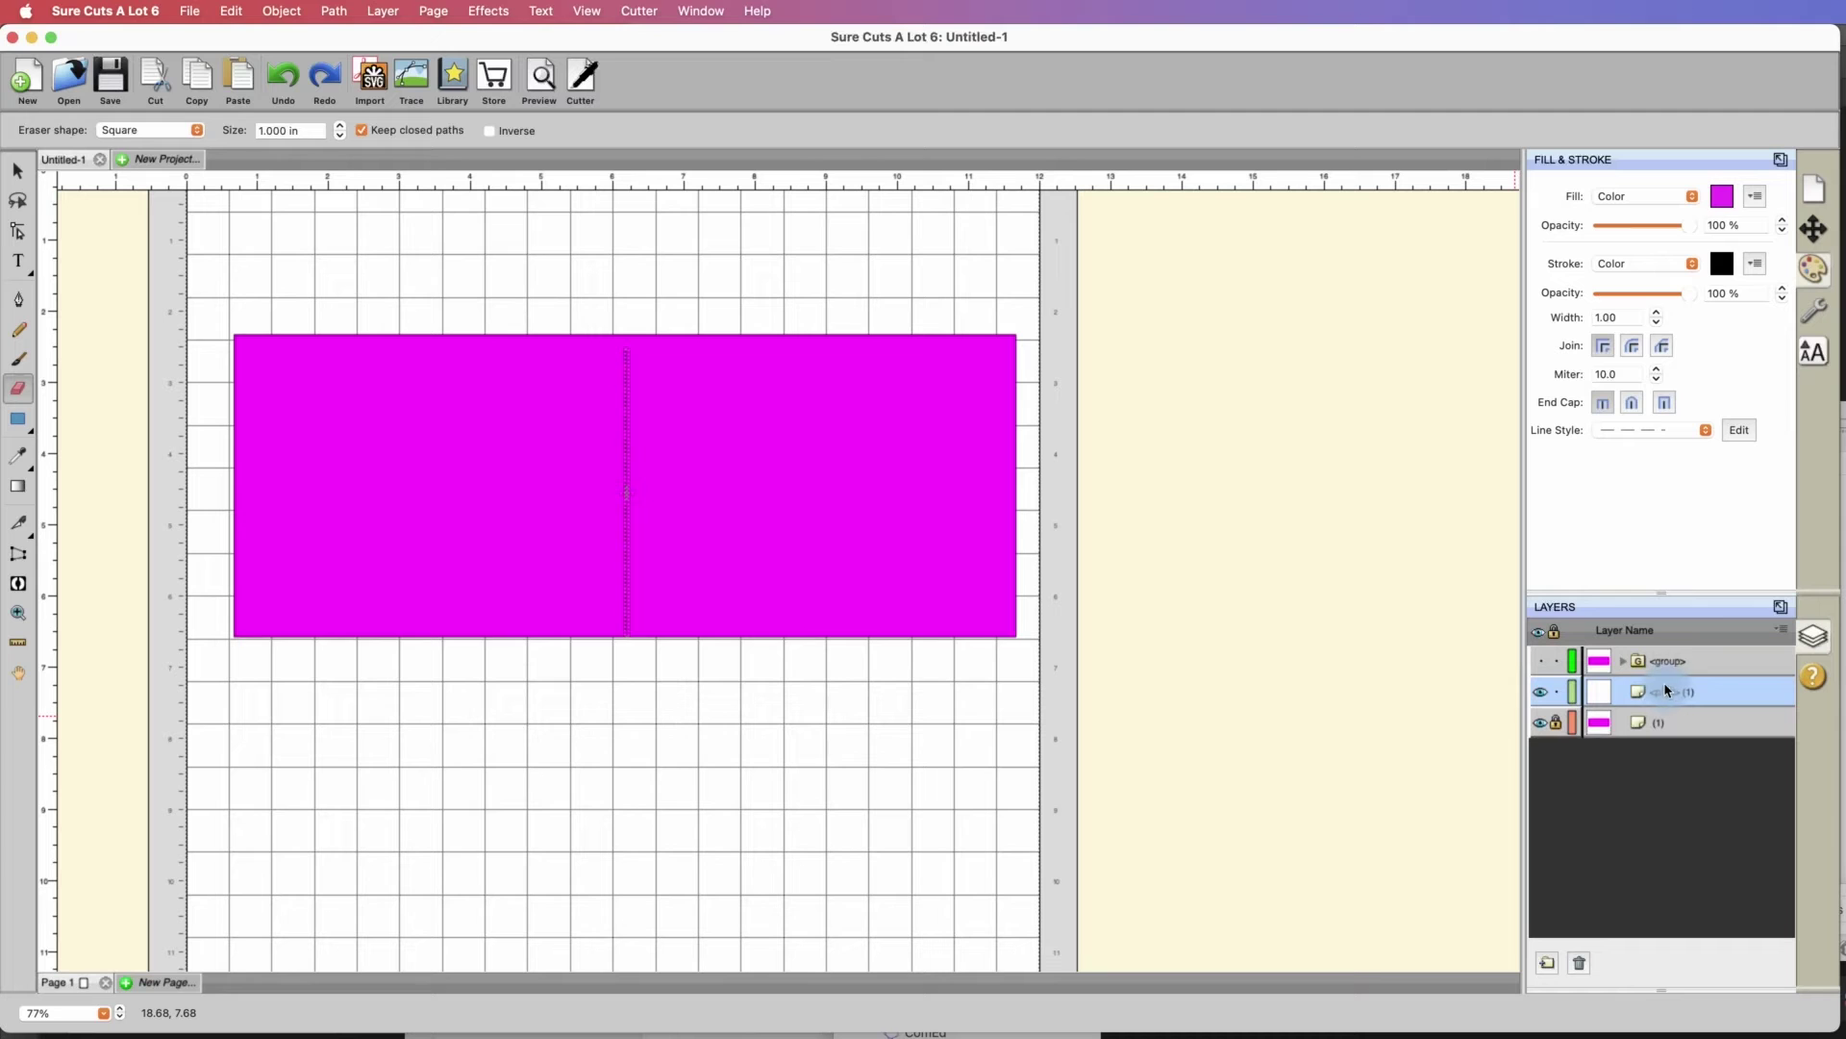
left_click(1813, 231)
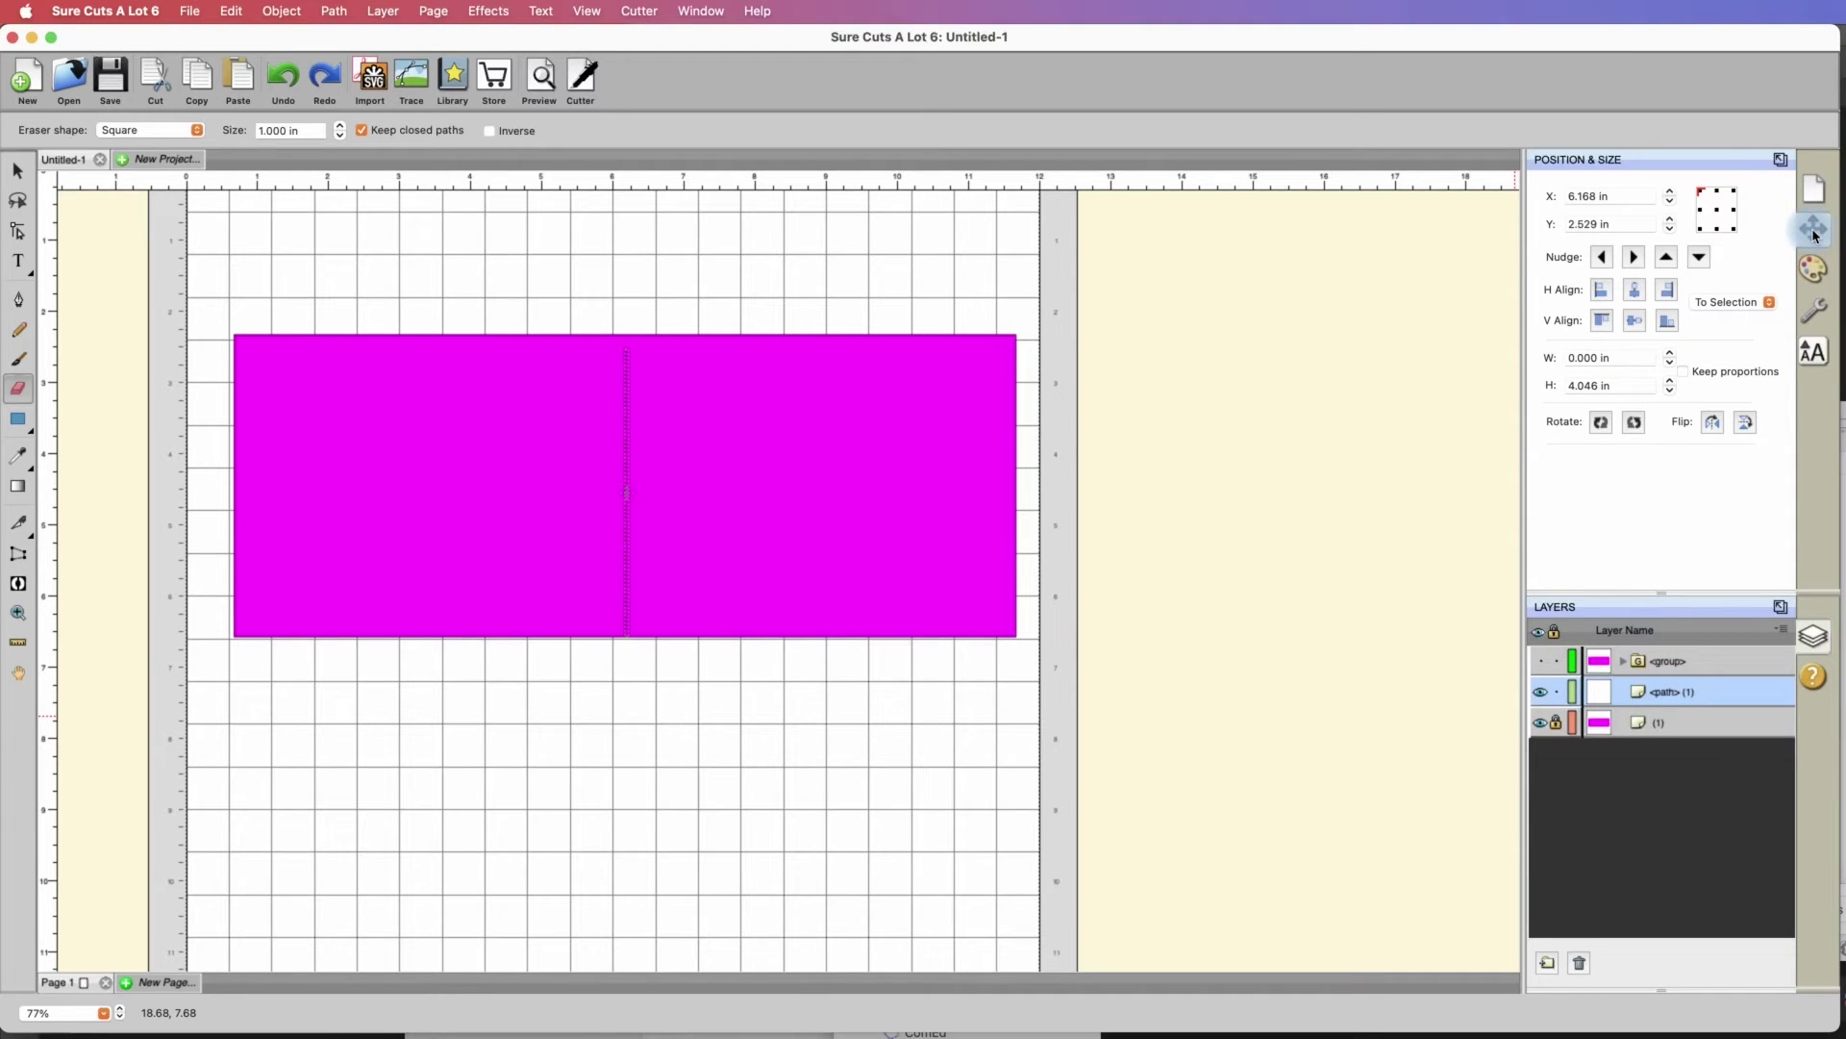
left_click(1667, 257)
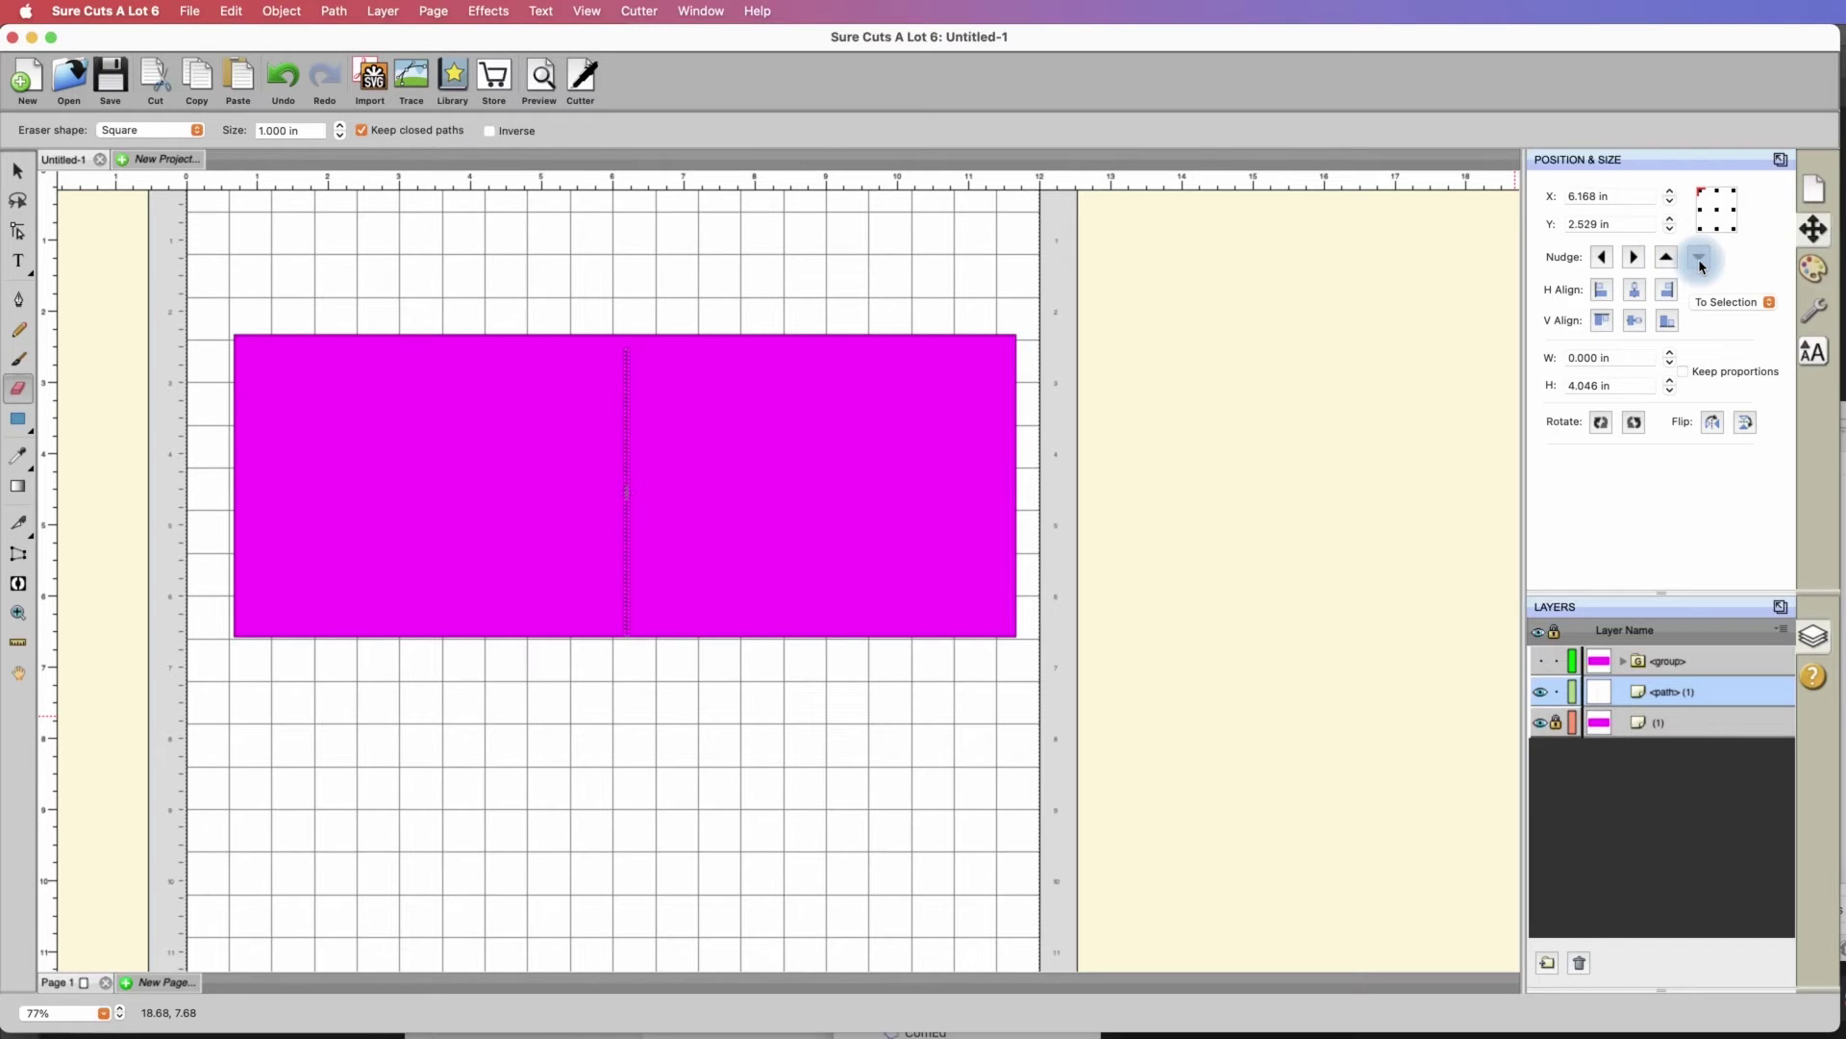
left_click(1669, 259)
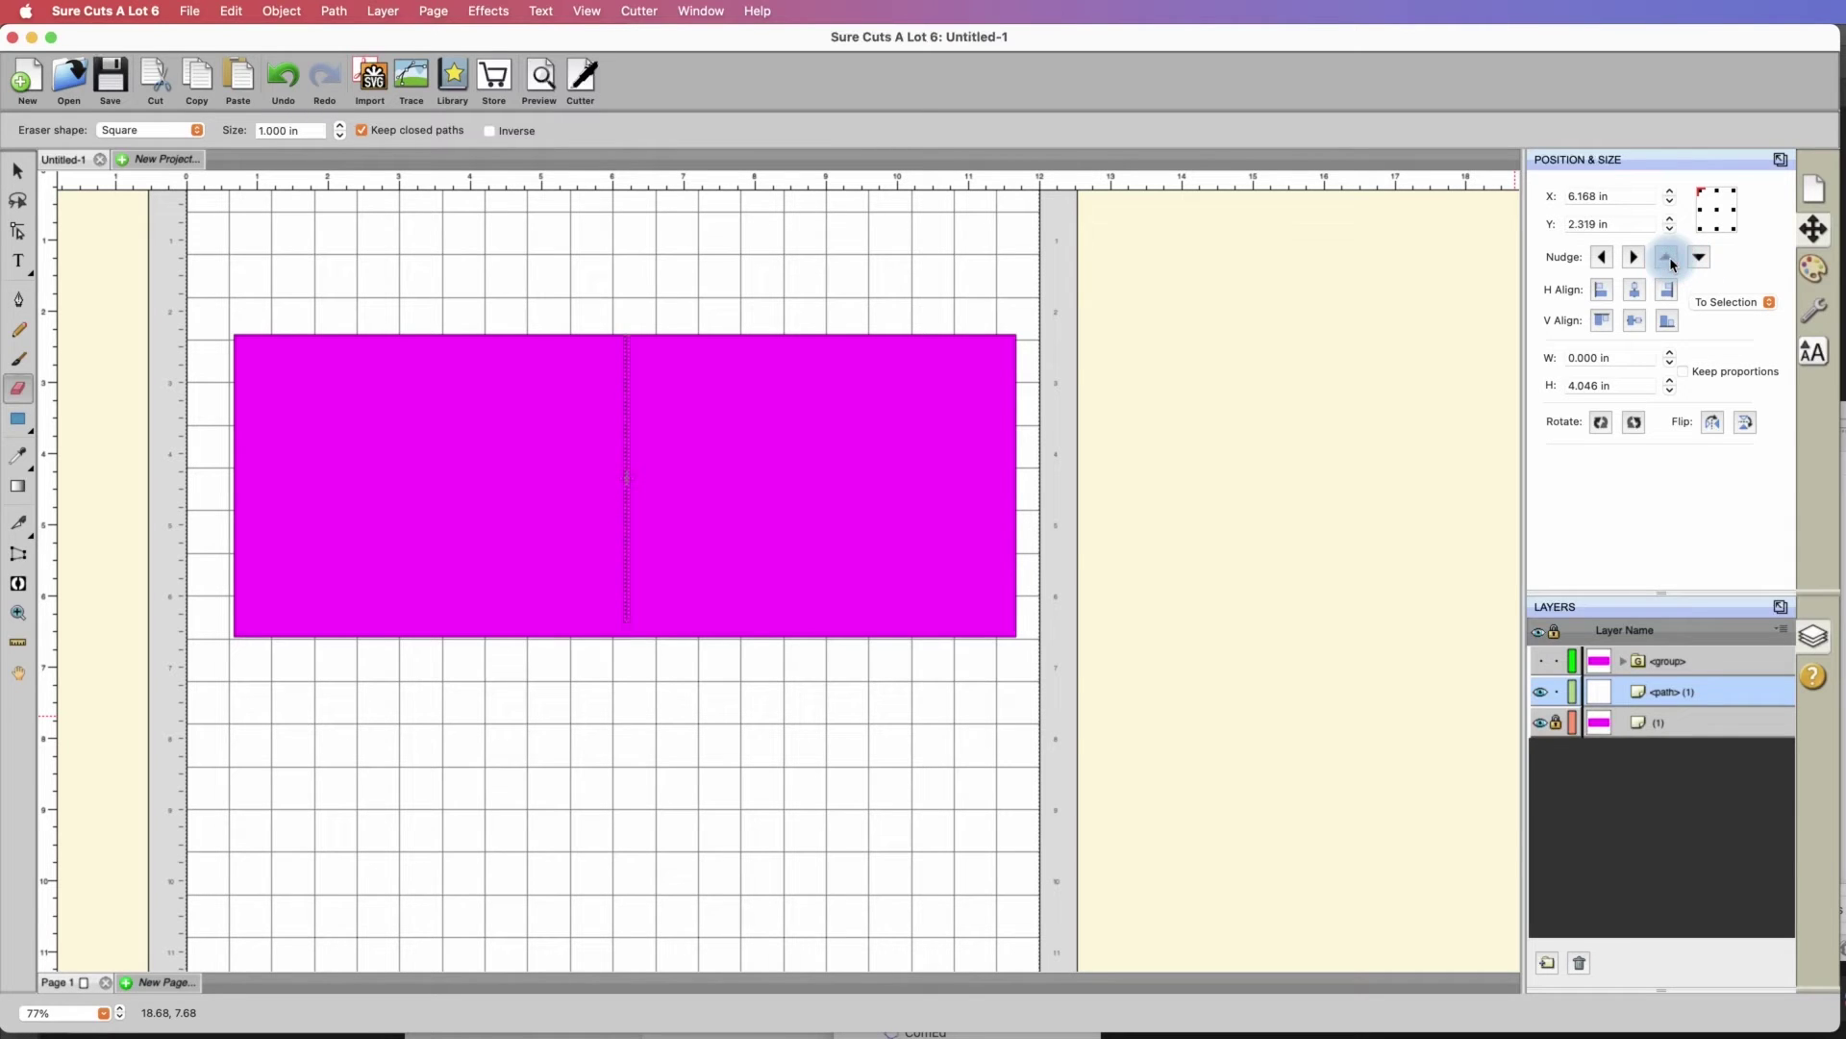
Set the preferences' nudge distance to 0.1 in and nudge the dashed center line down to Y 2.419 in
left_click(154, 11)
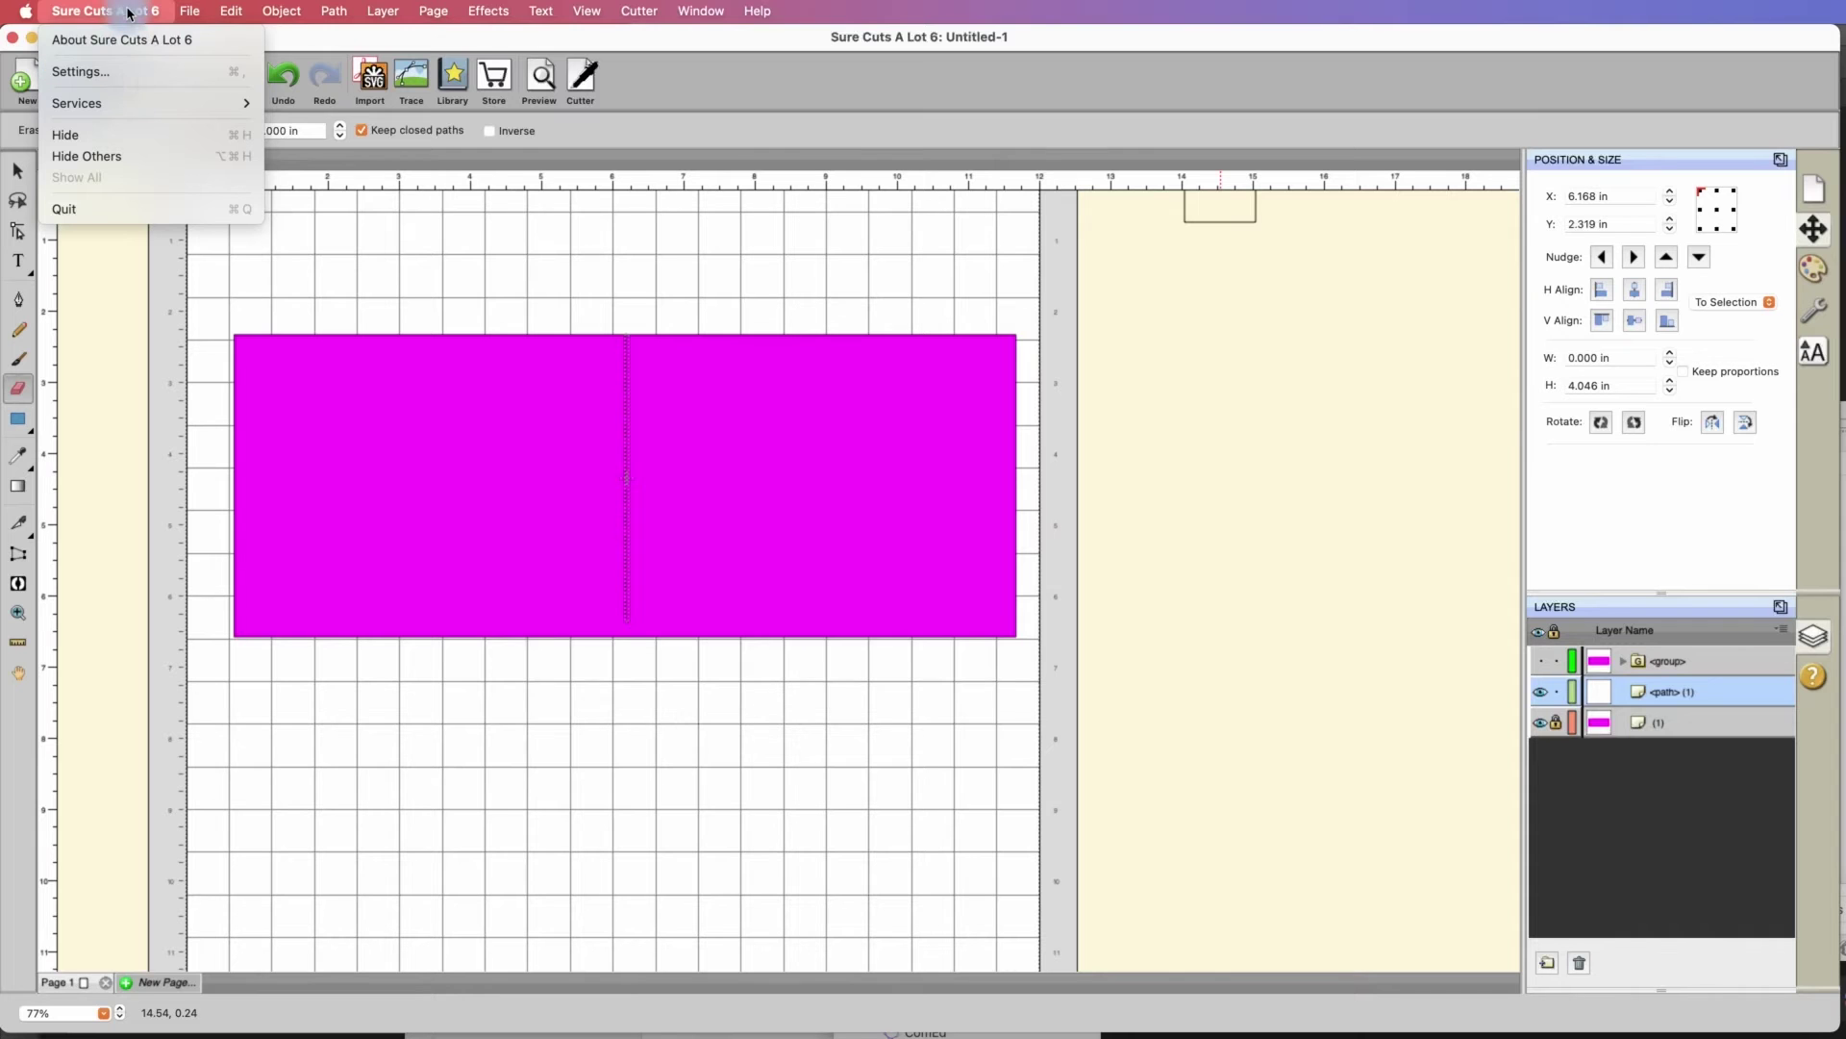
left_click(121, 77)
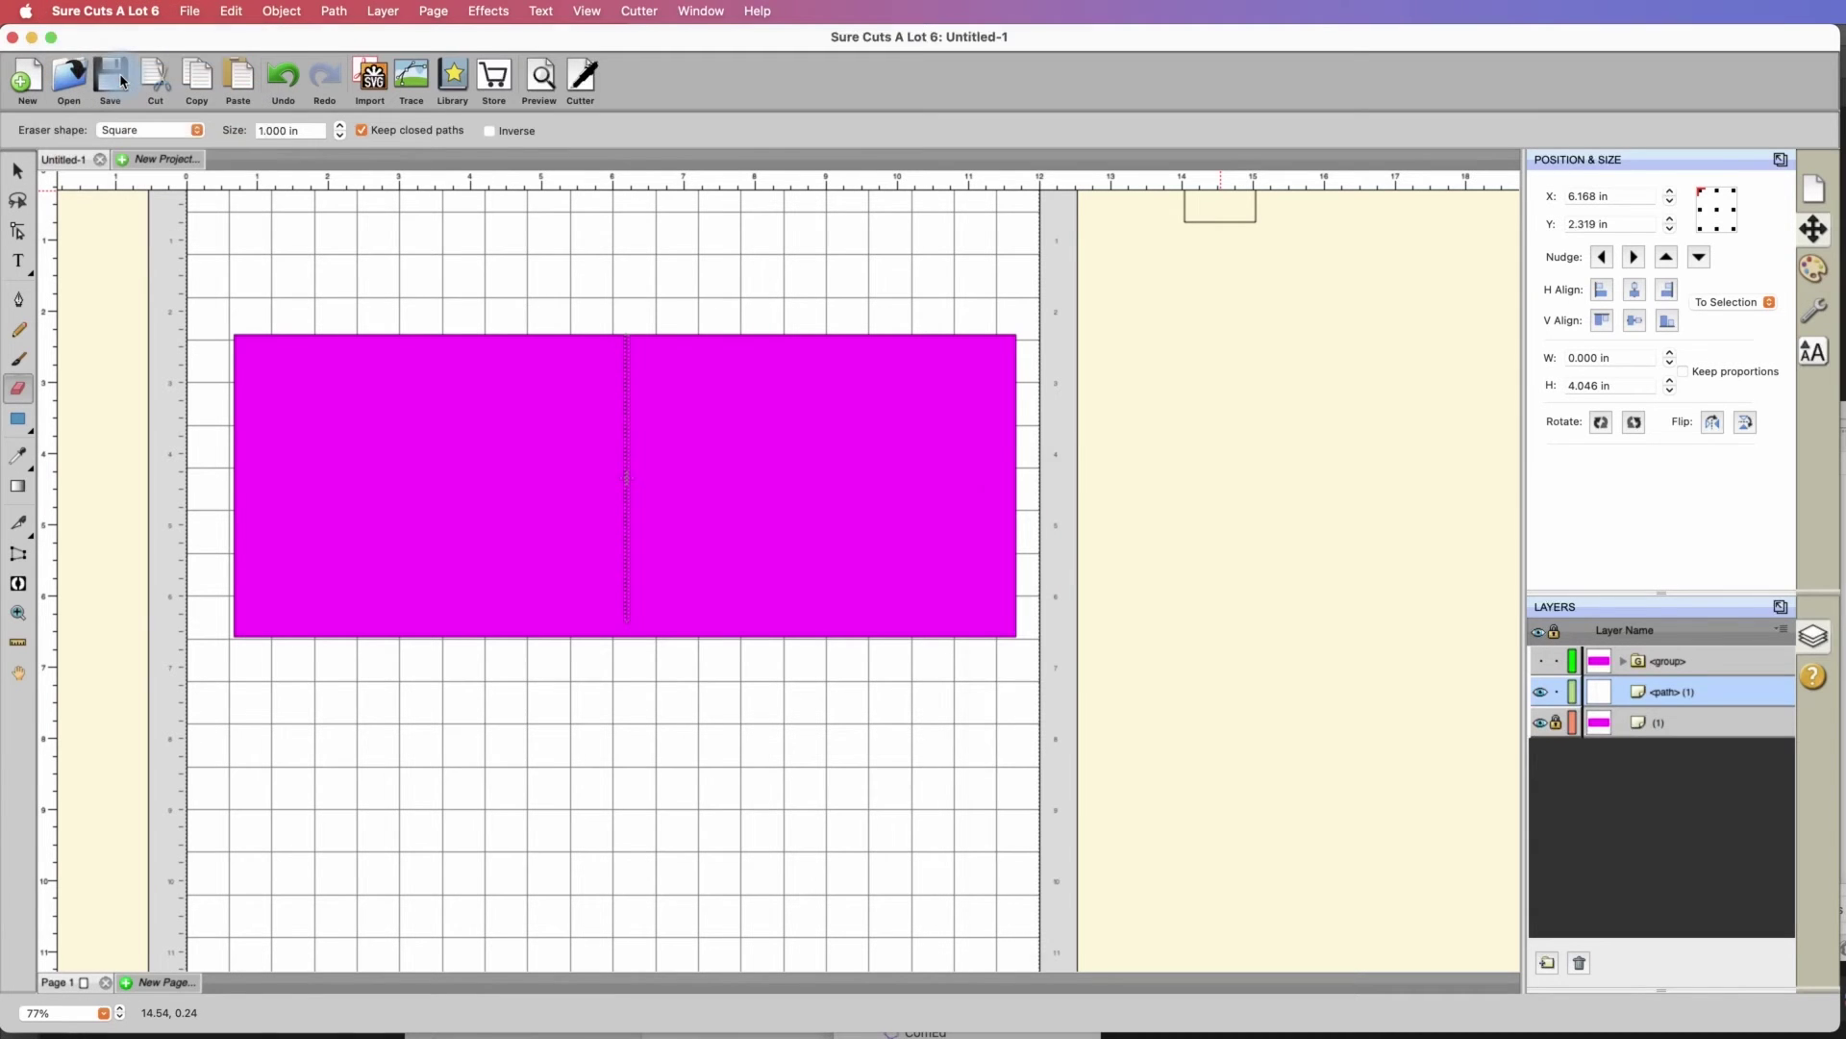
left_click(1264, 526)
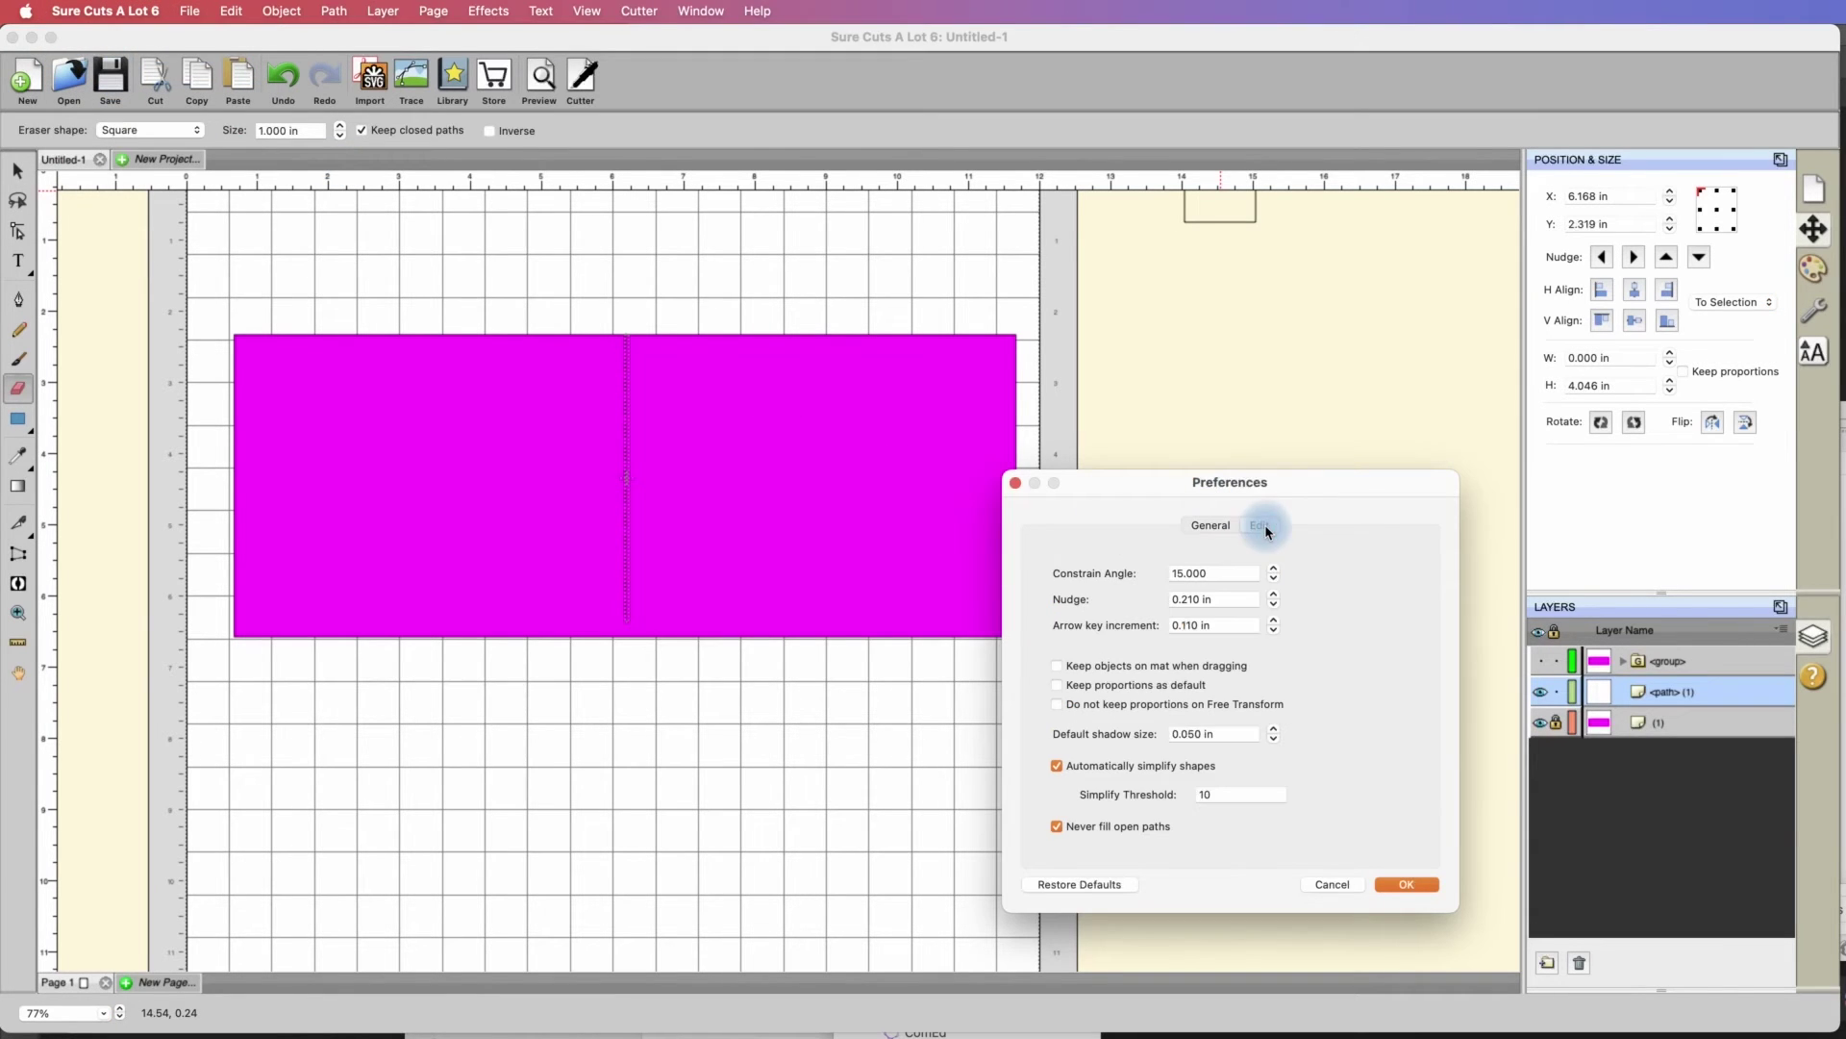
left_click(1197, 600)
type("0.1")
left_click(1407, 883)
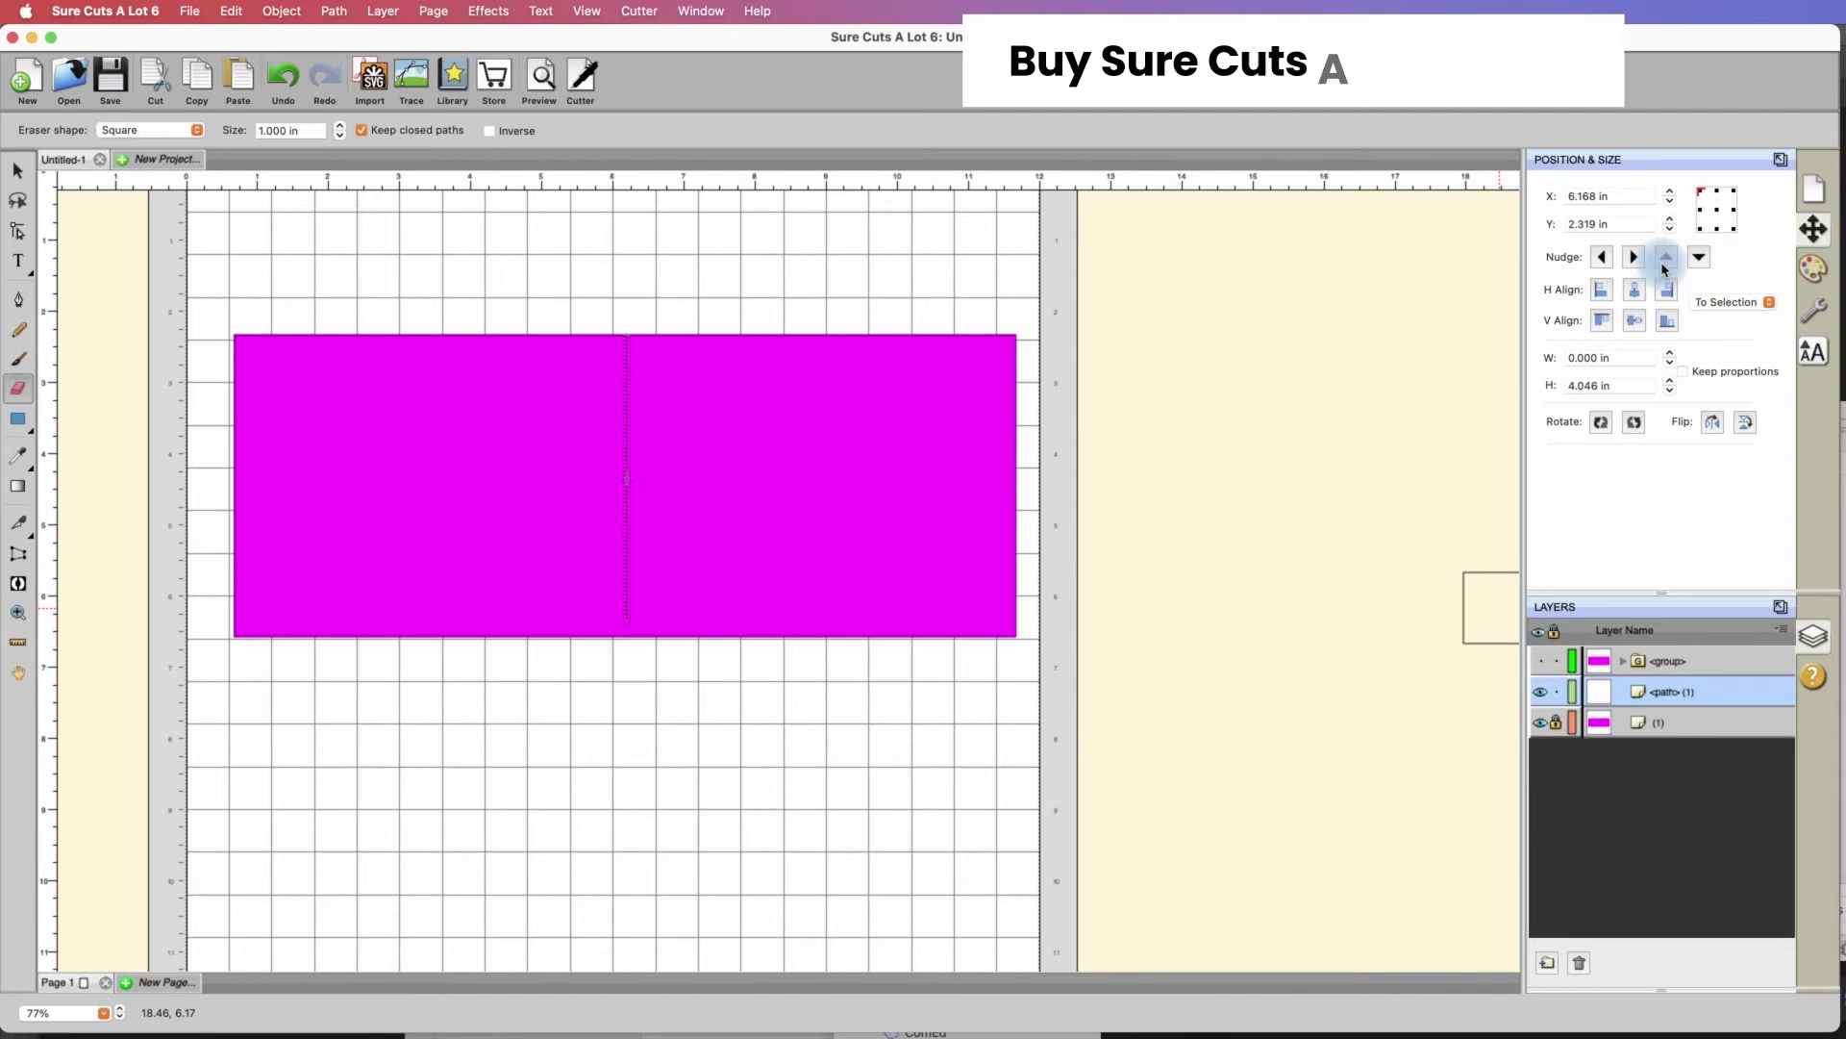
left_click(1698, 259)
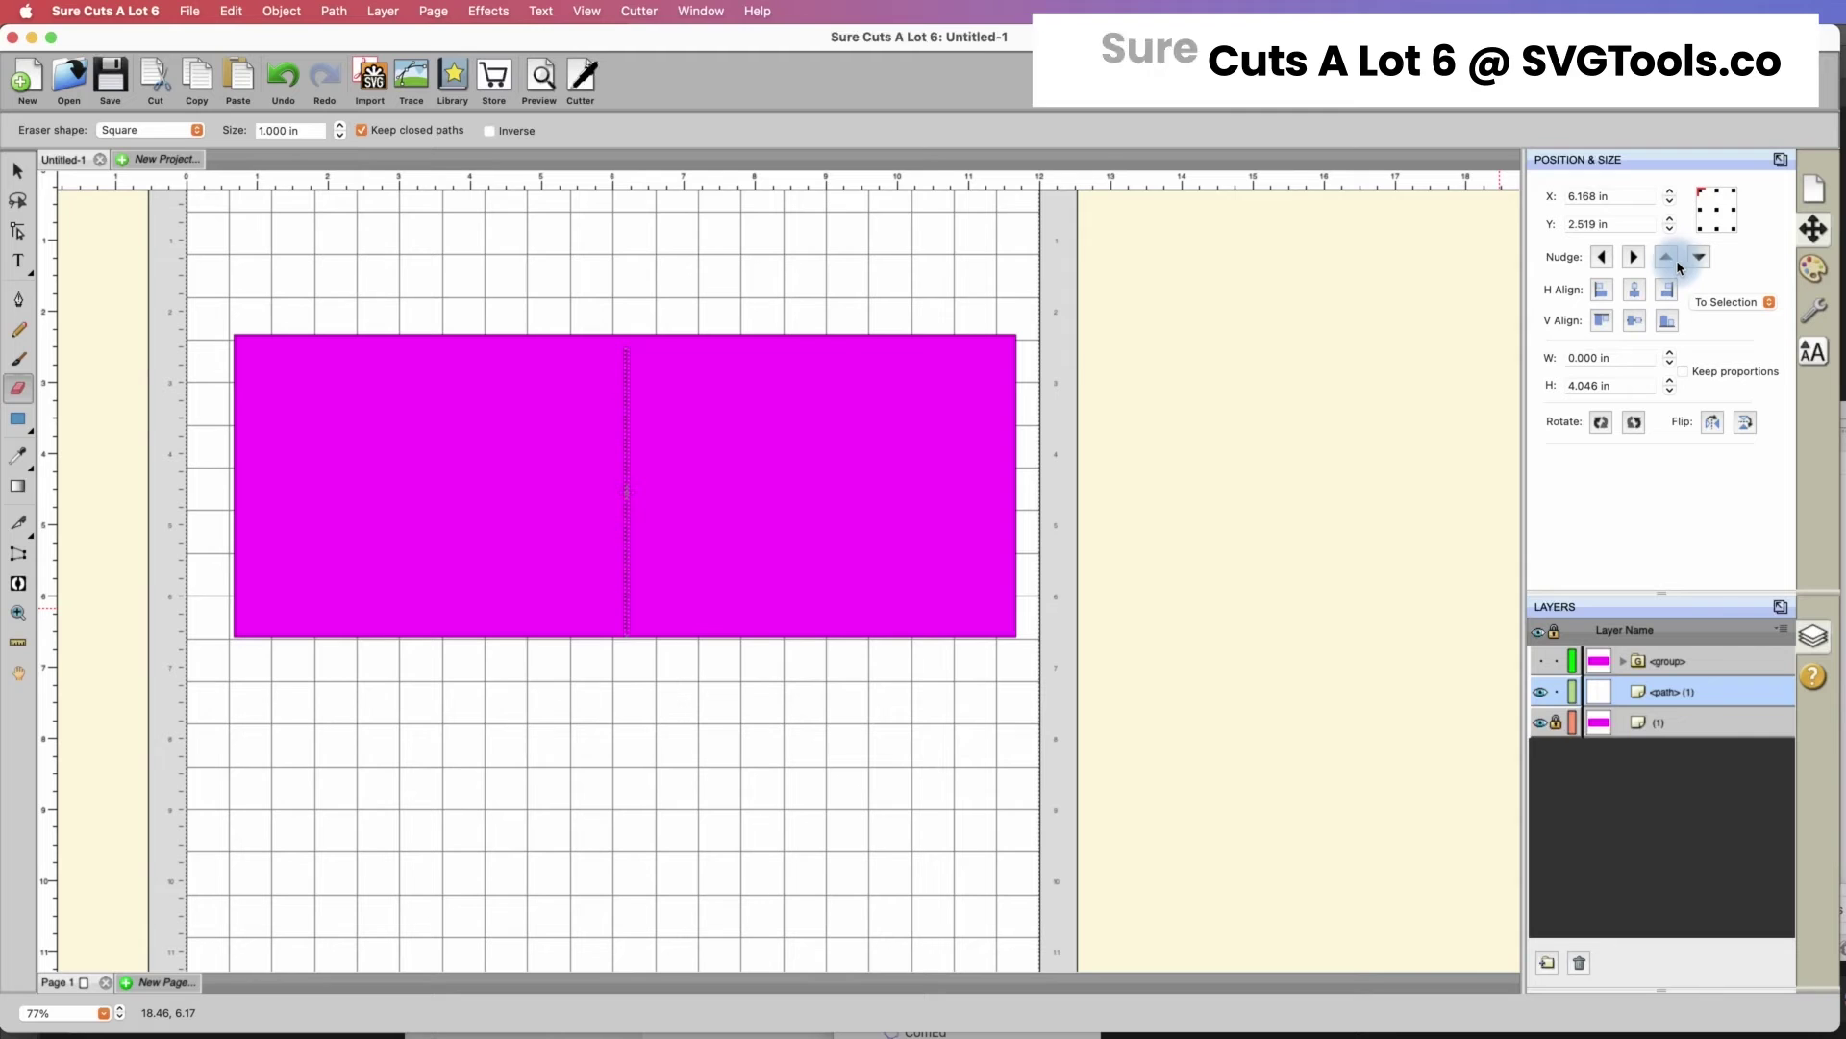
Reduce the nudge distance further in the preferences, nudge the dashed center line down to Y 2.469 in, and deselect it
left_click(106, 11)
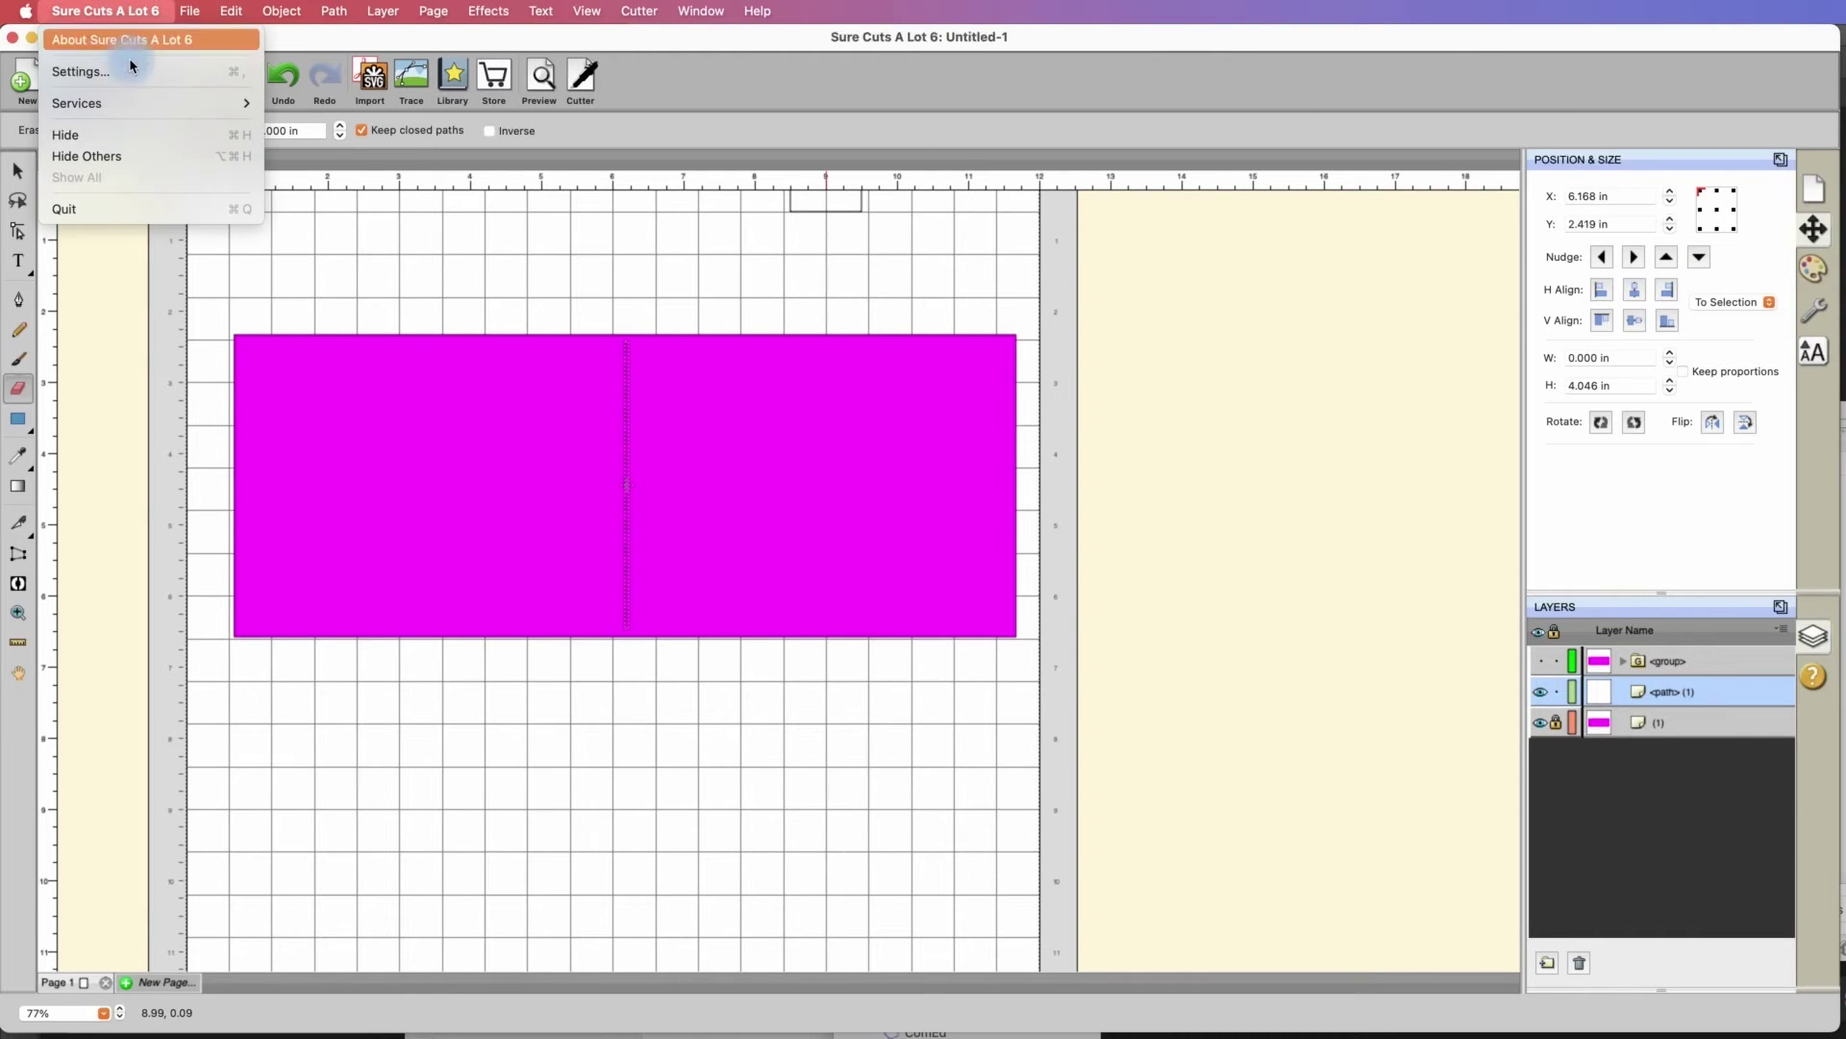
left_click(124, 70)
left_click(1260, 524)
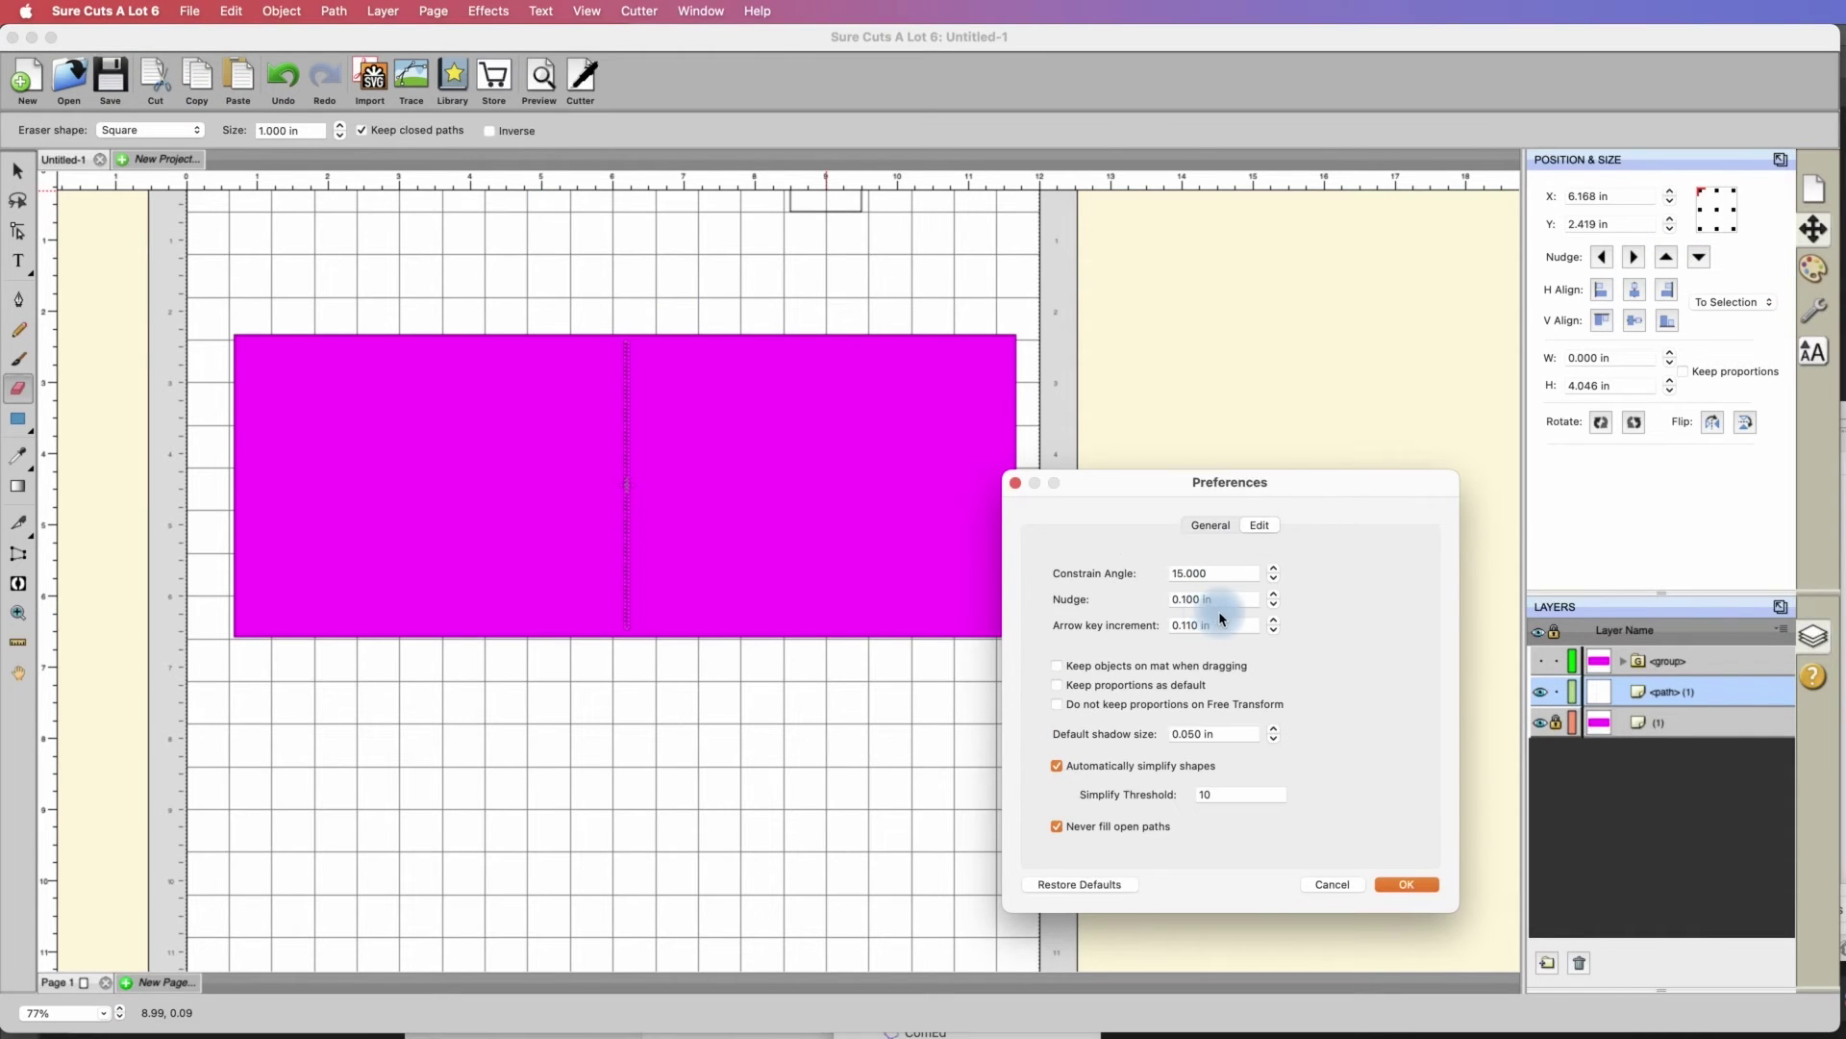
left_click(1201, 600)
left_click(1410, 885)
left_click(1698, 258)
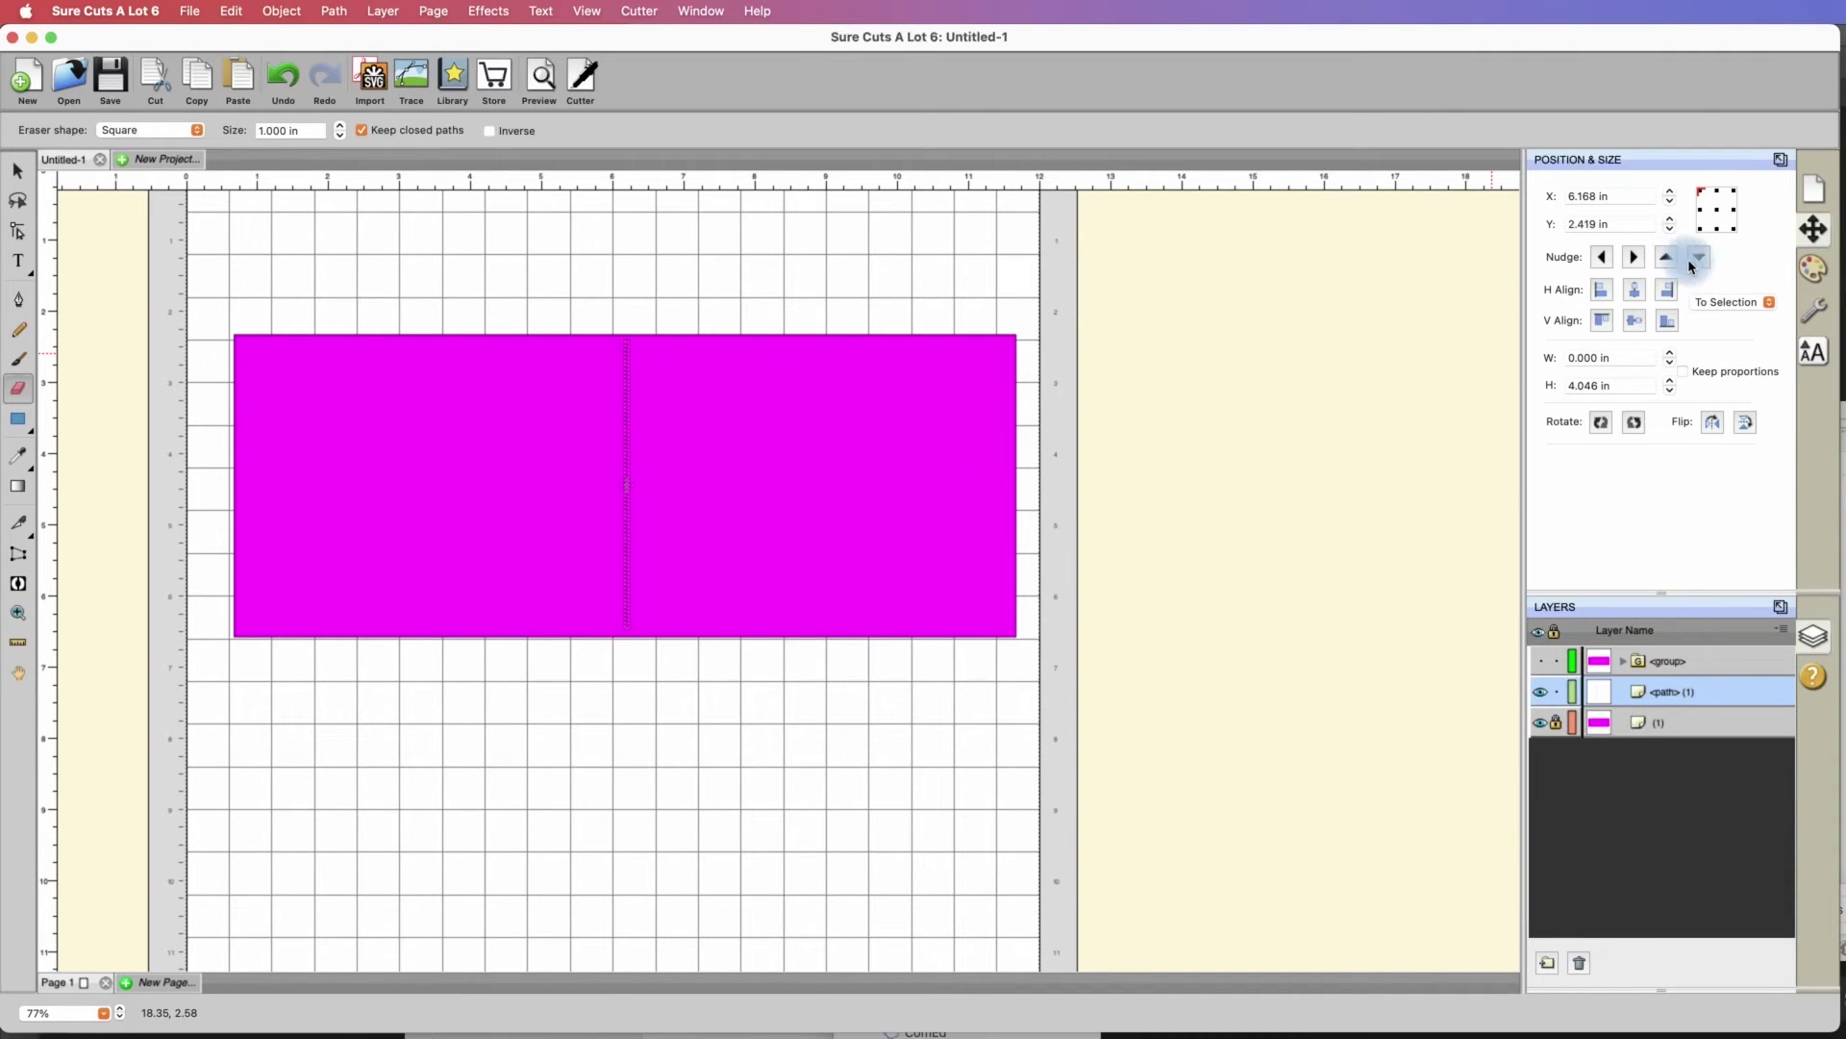
left_click(18, 171)
left_click(785, 289)
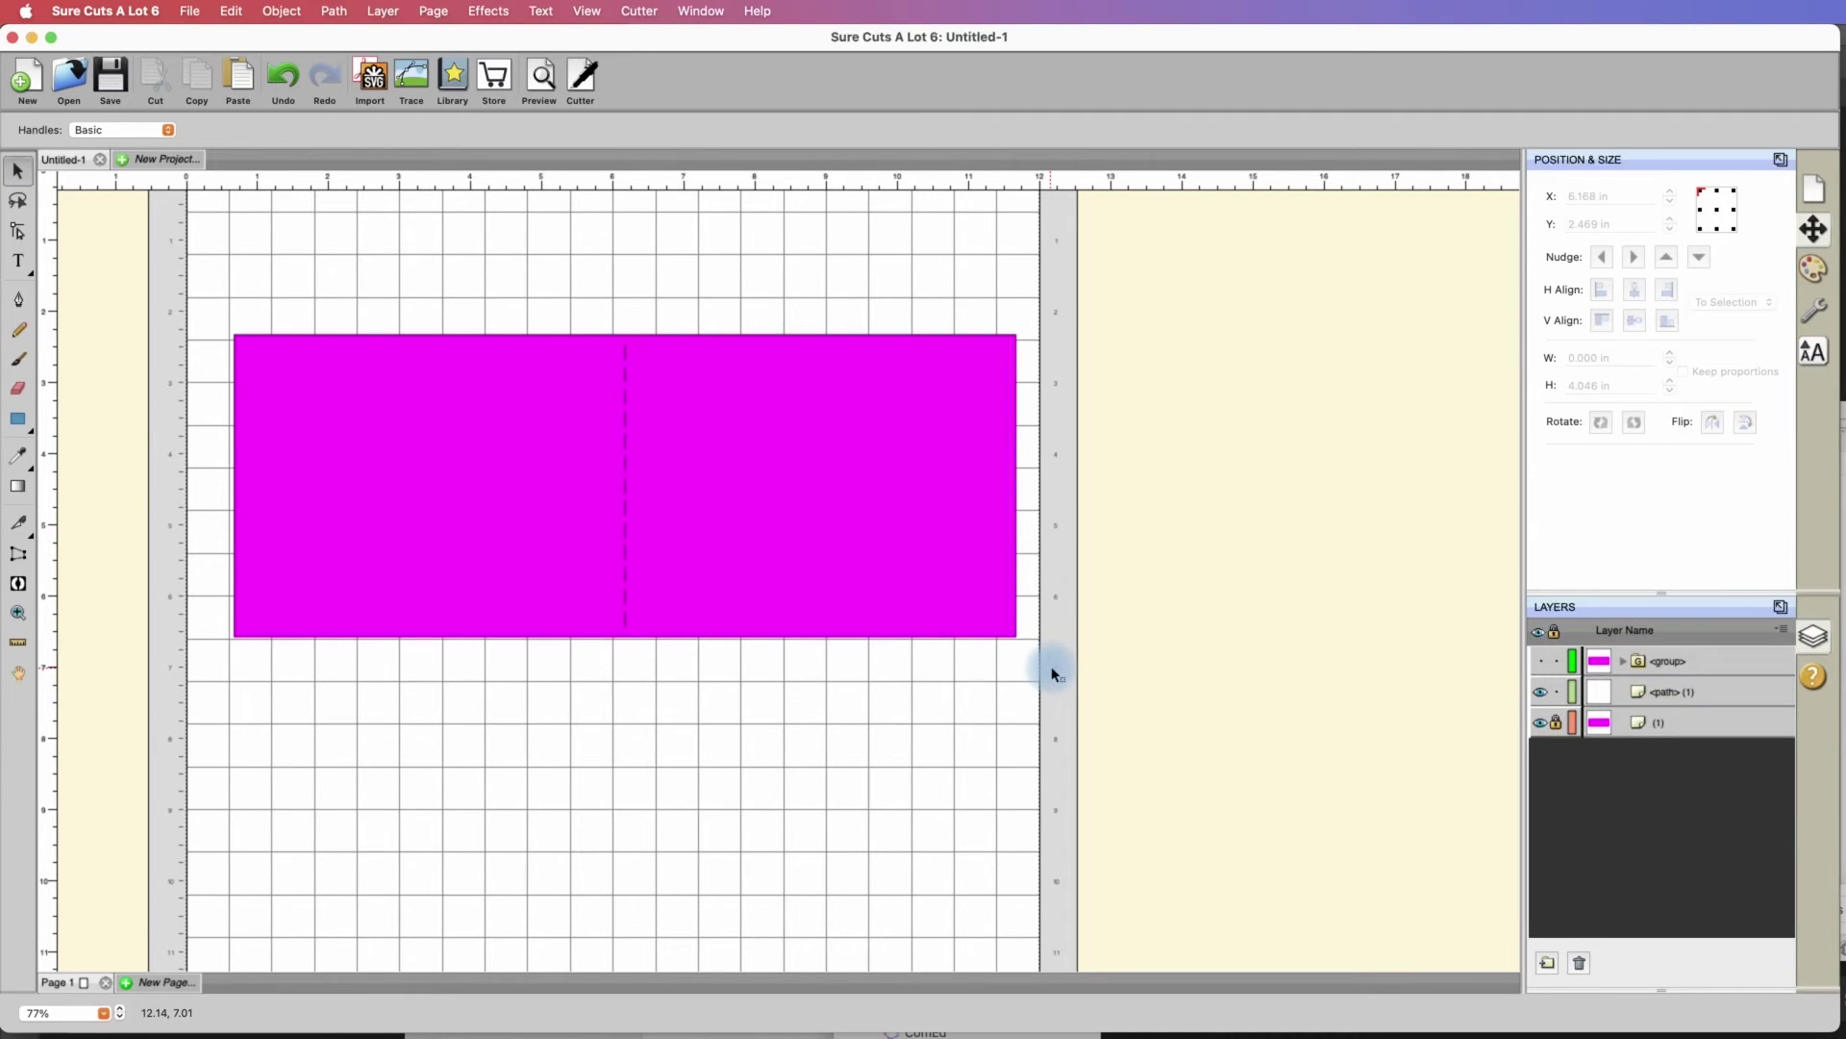
Unlock the rectangle layer and group the rectangle with its dashed center line
left_click(1557, 724)
left_click(1655, 727)
mouse_move(1071, 648)
left_mouse_down()
mouse_move(967, 647)
mouse_move(606, 573)
mouse_move(198, 350)
mouse_move(183, 299)
left_mouse_up()
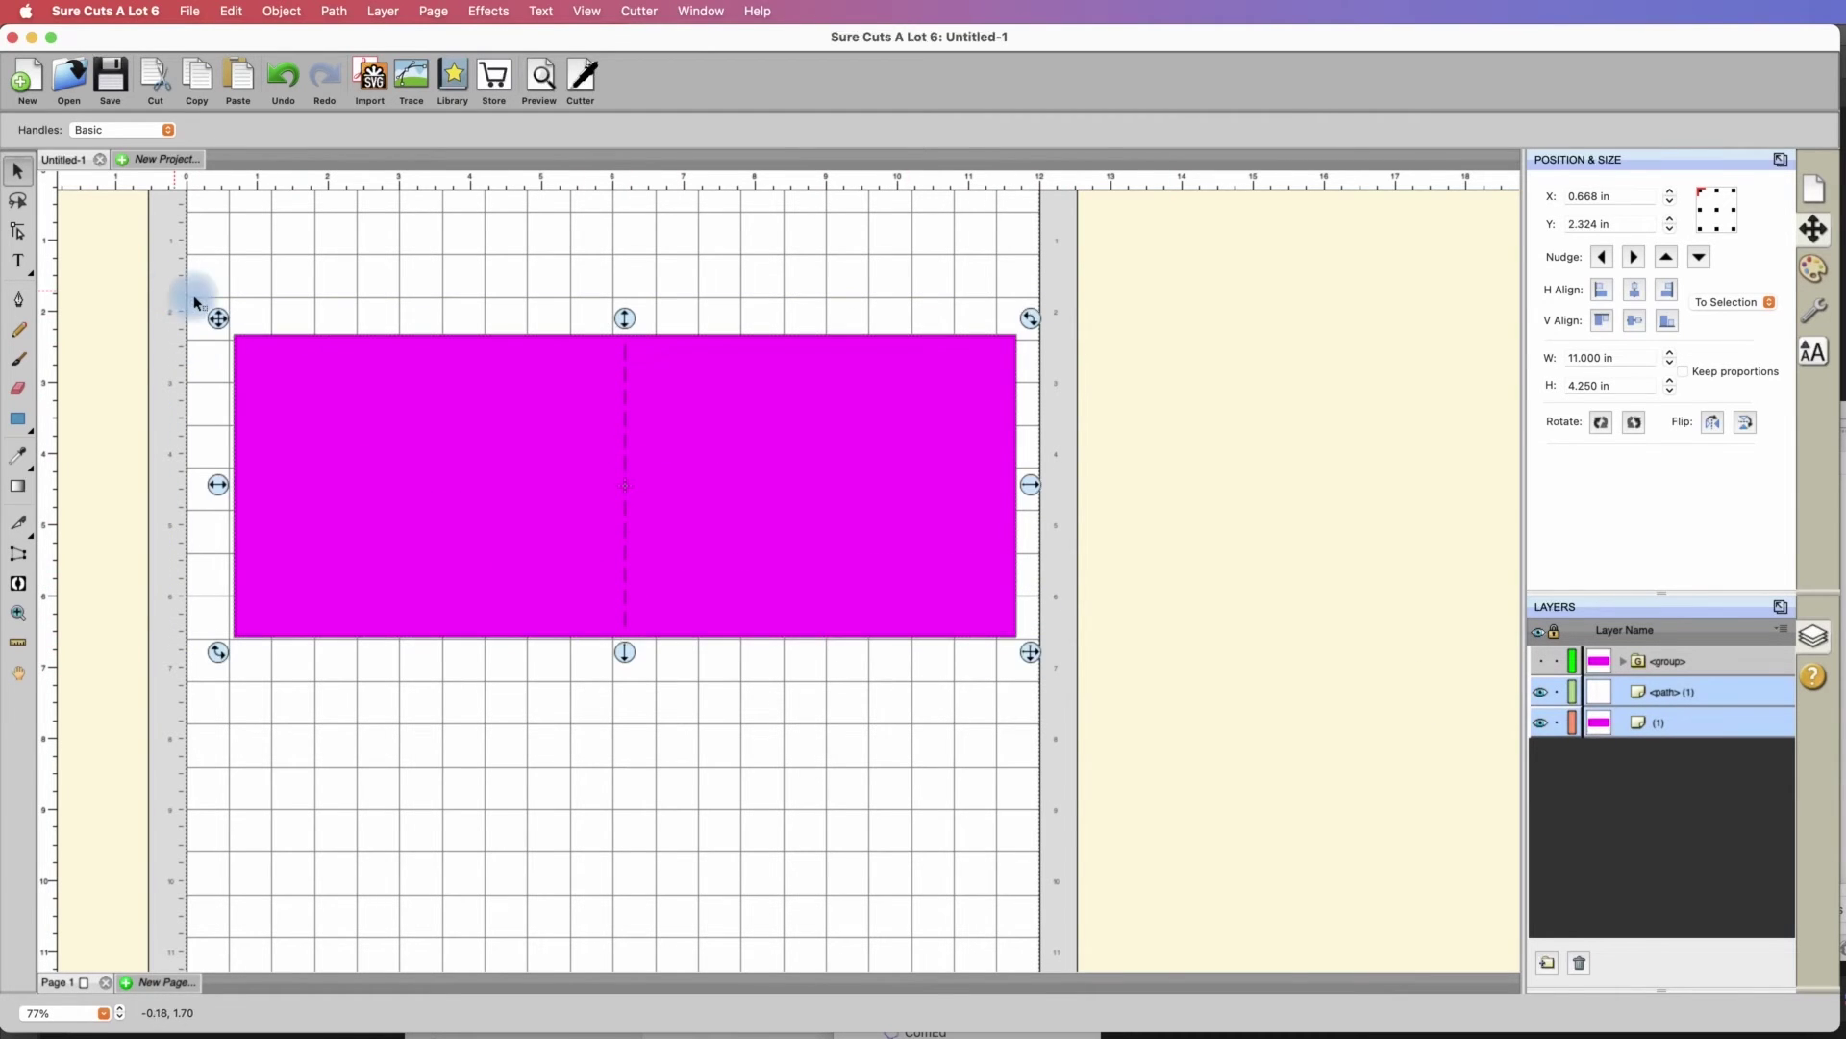
right_click(884, 521)
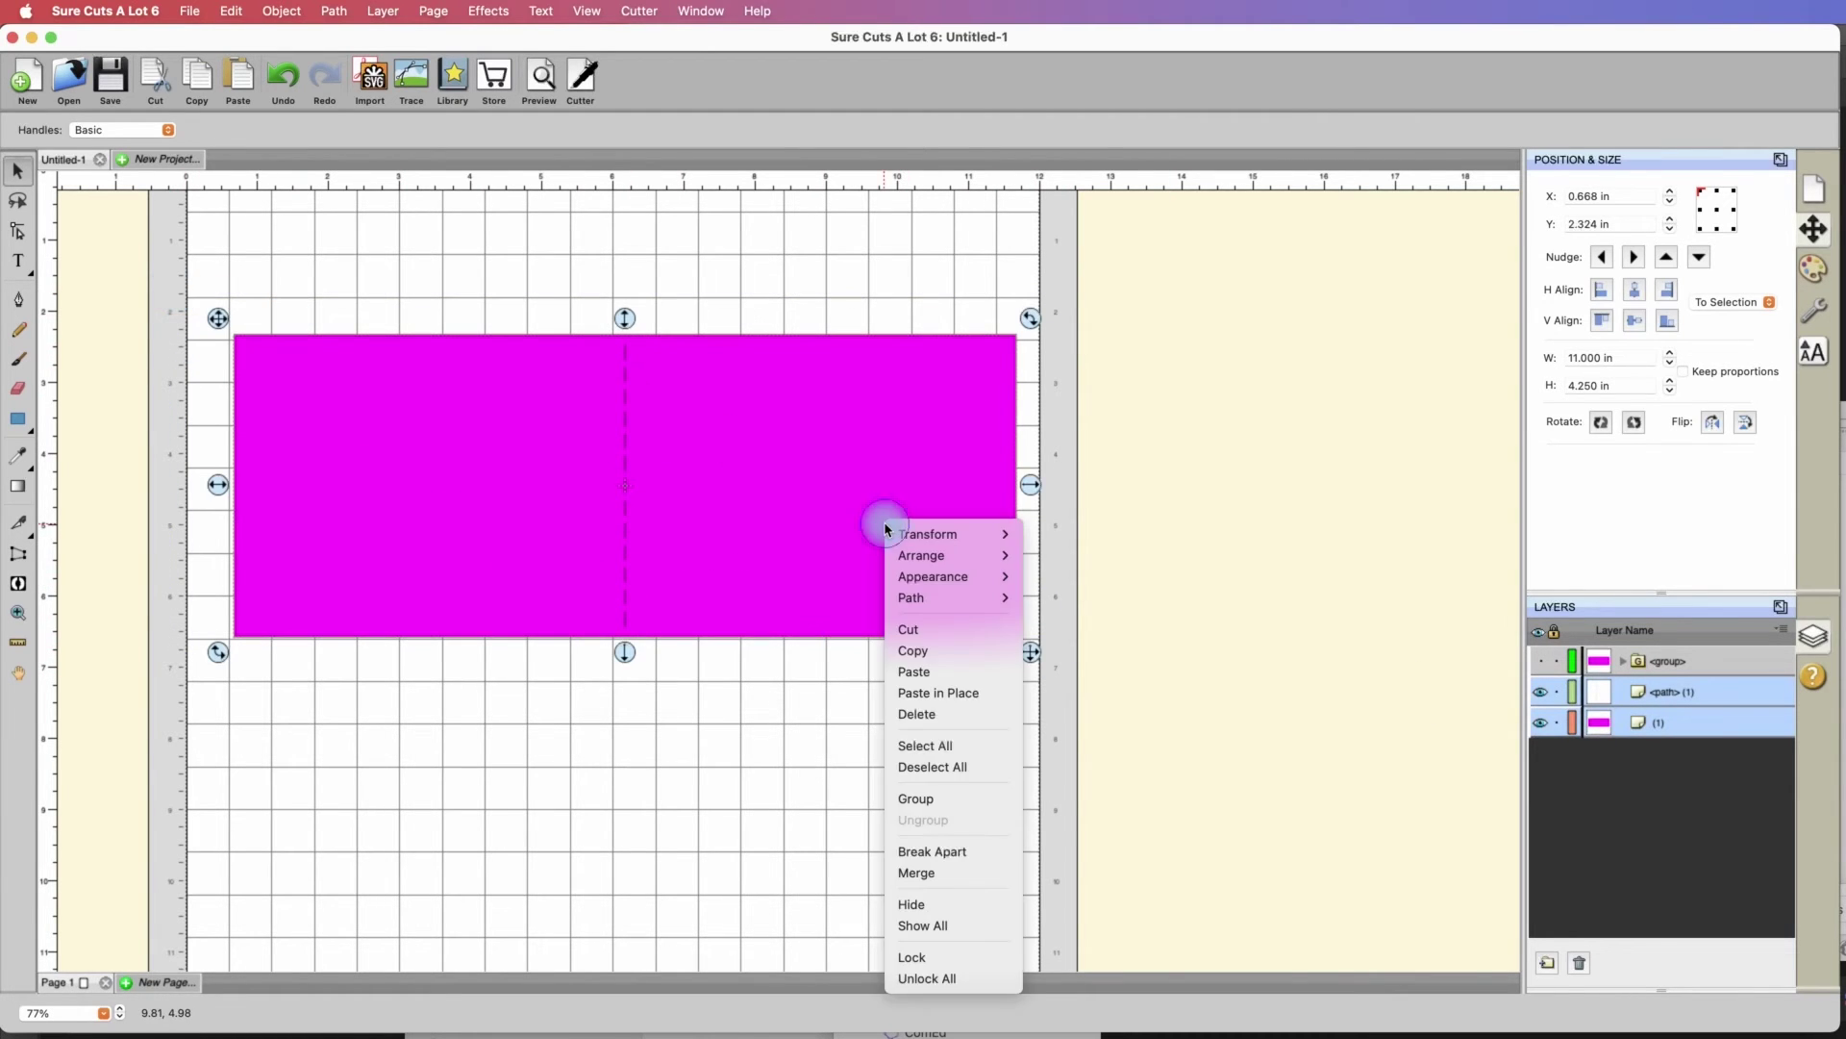
left_click(946, 798)
Show the hidden solid-line card group and place the dashed-line group directly below it at about X 0.385 in, Y 5.137 in
left_click_drag(874, 530, 874, 446)
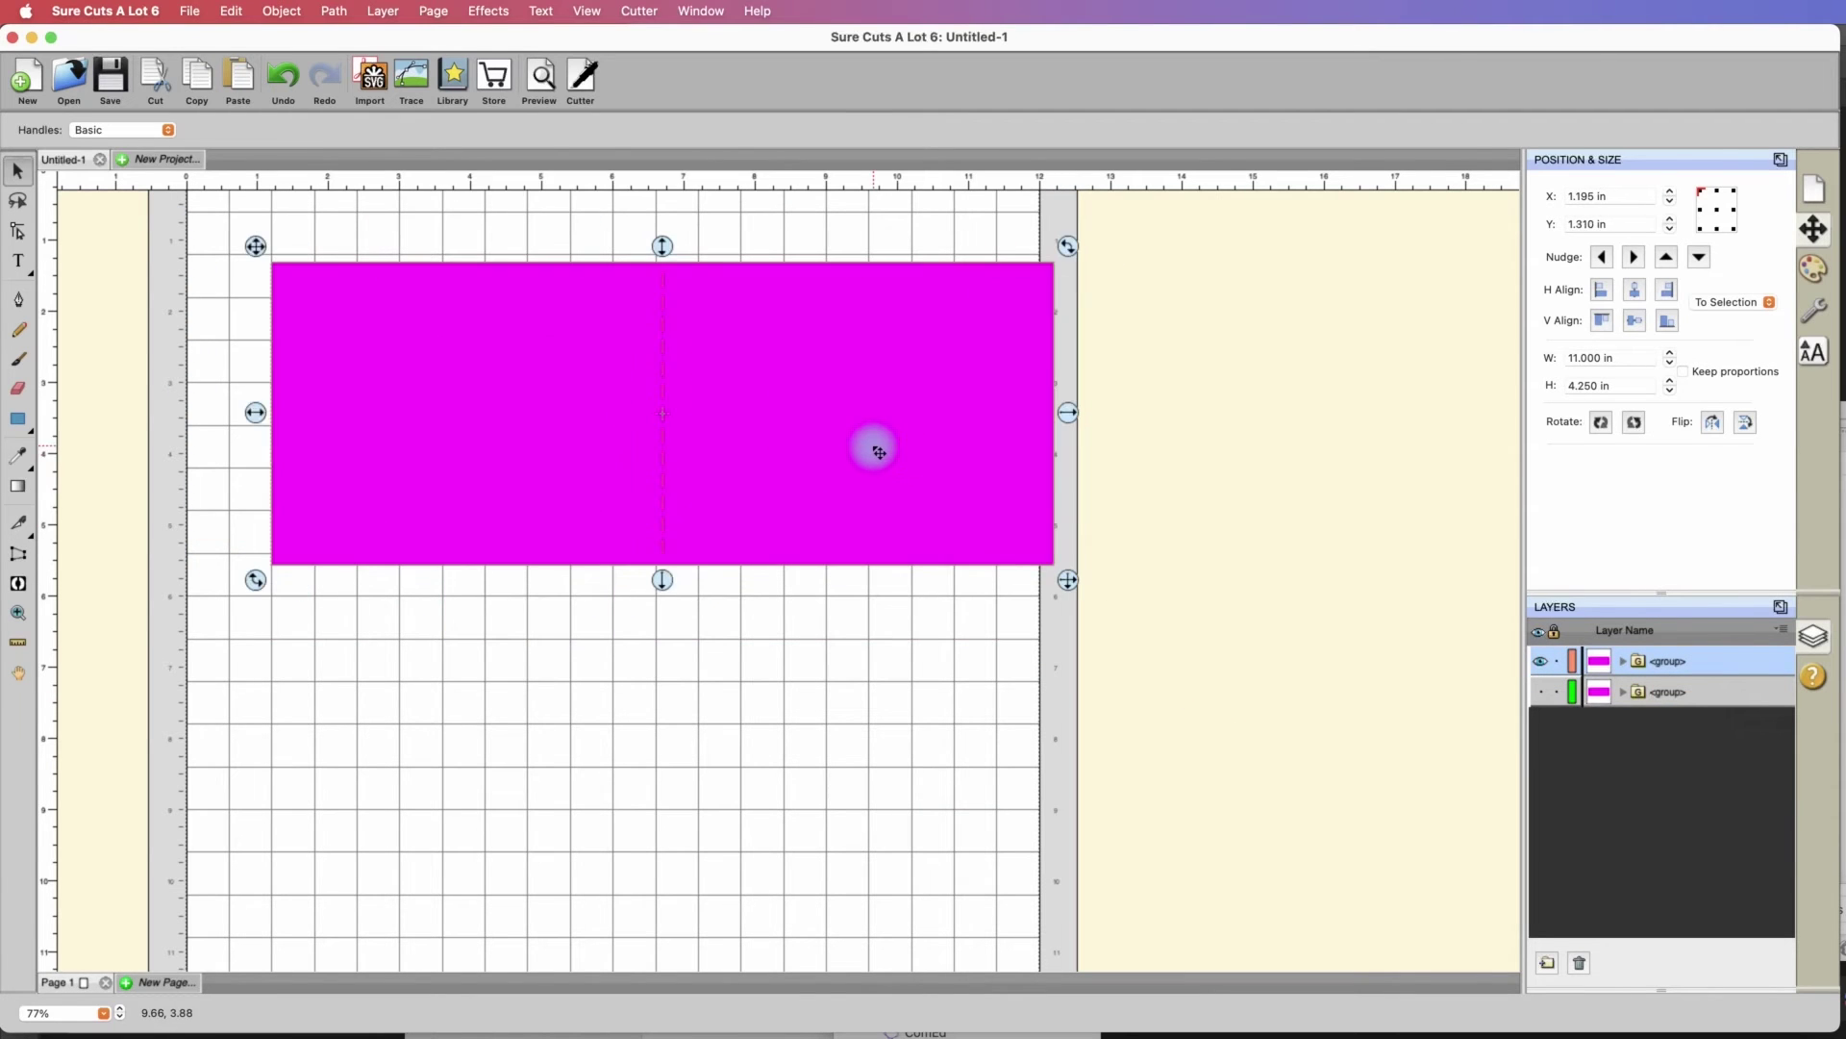
left_click(1540, 692)
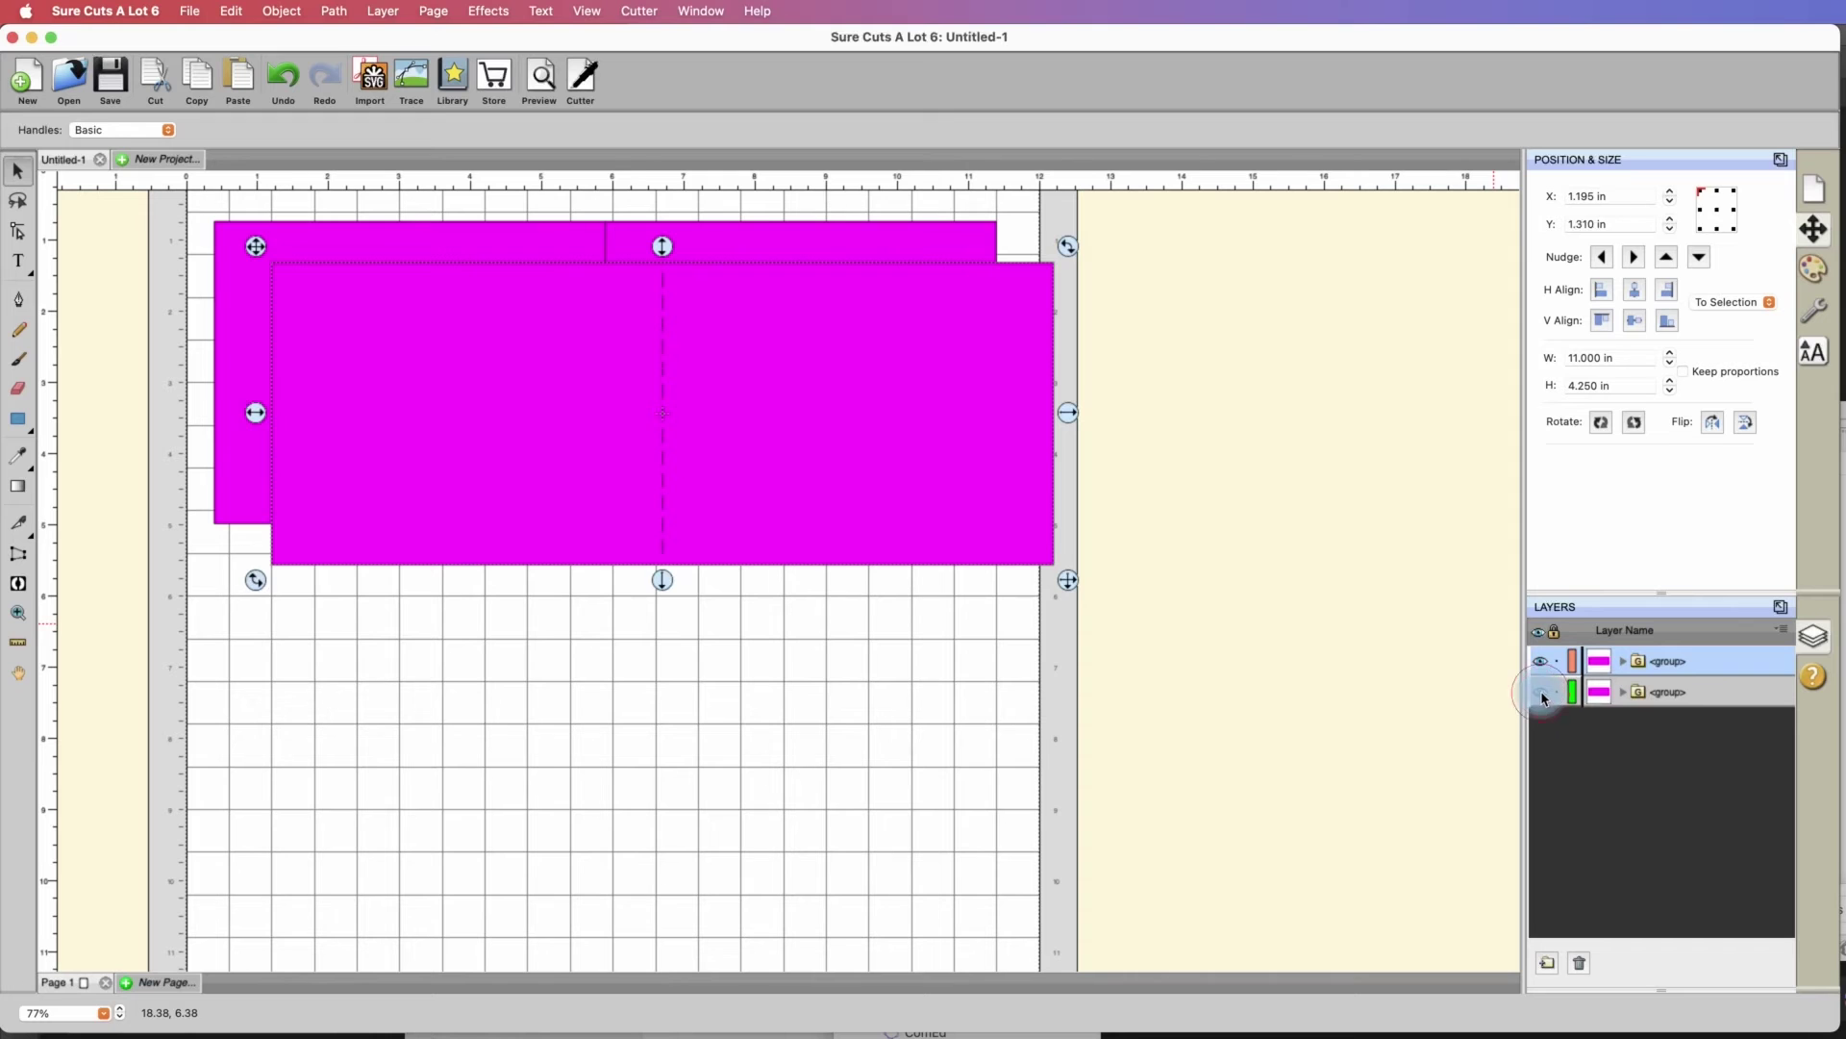
left_click_drag(898, 373, 864, 650)
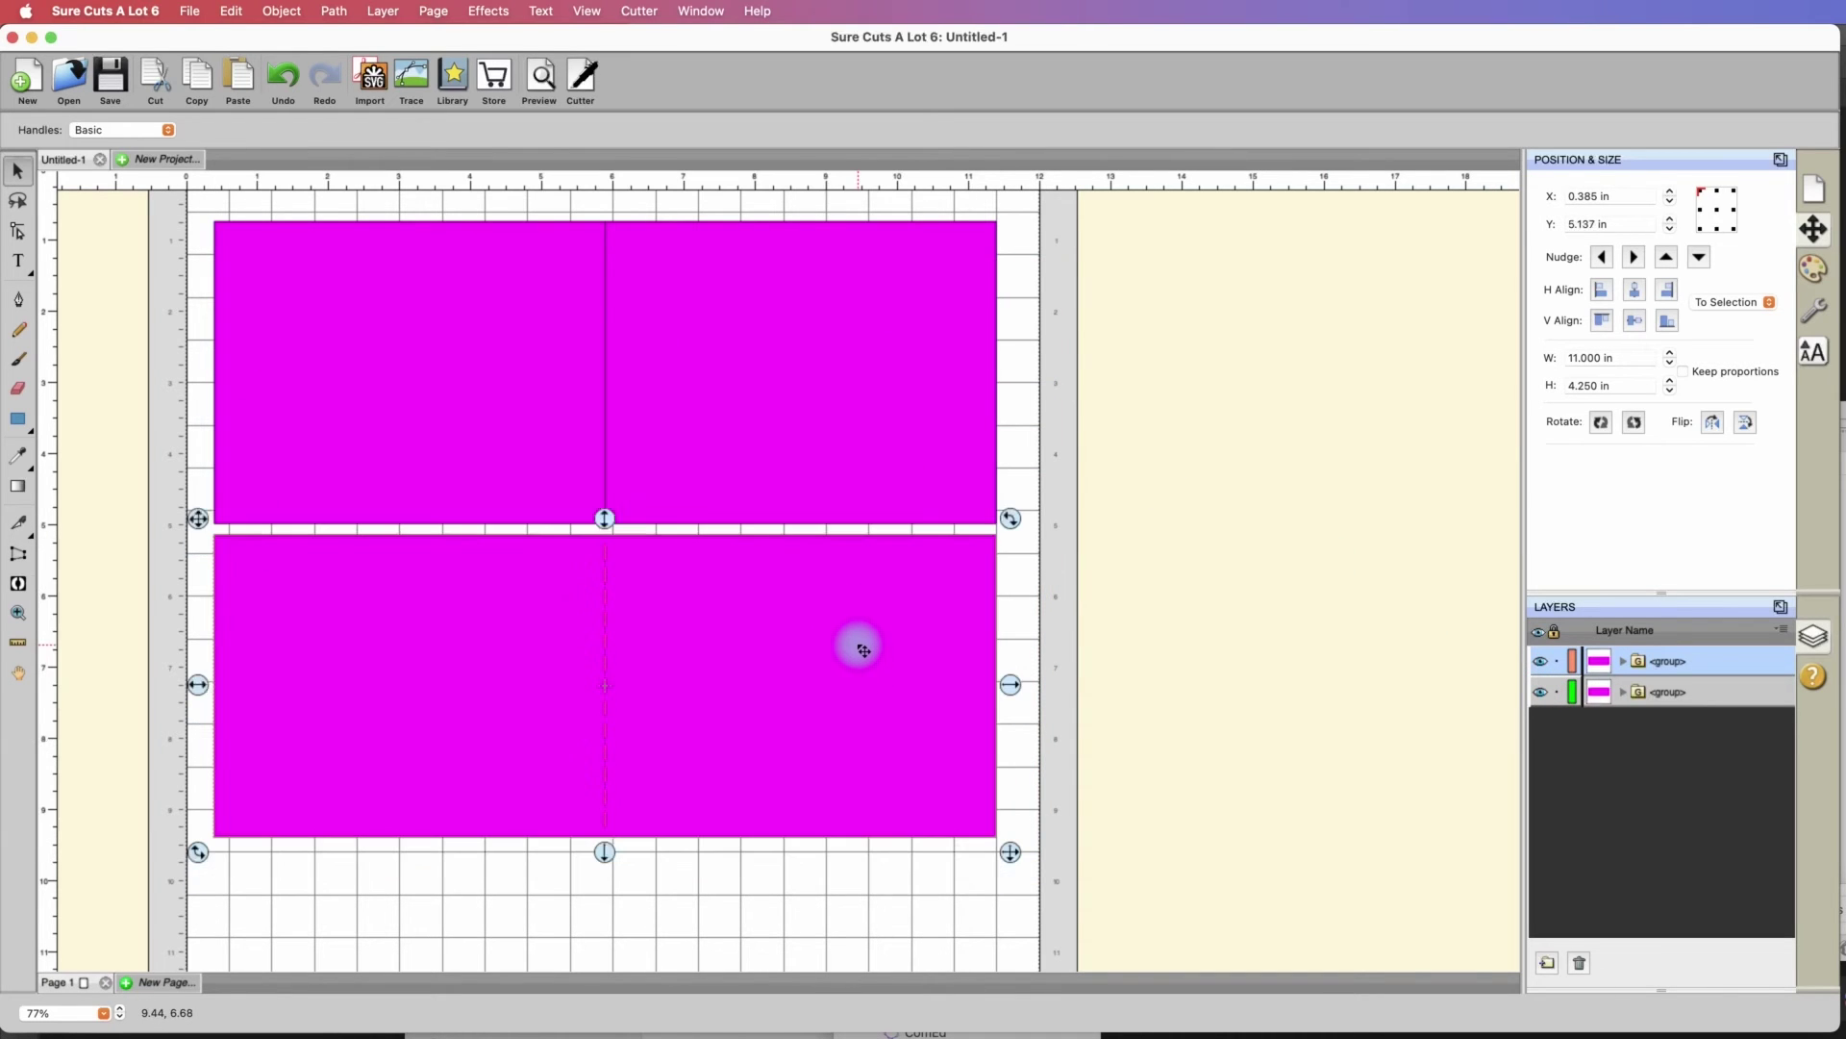
left_click(784, 486)
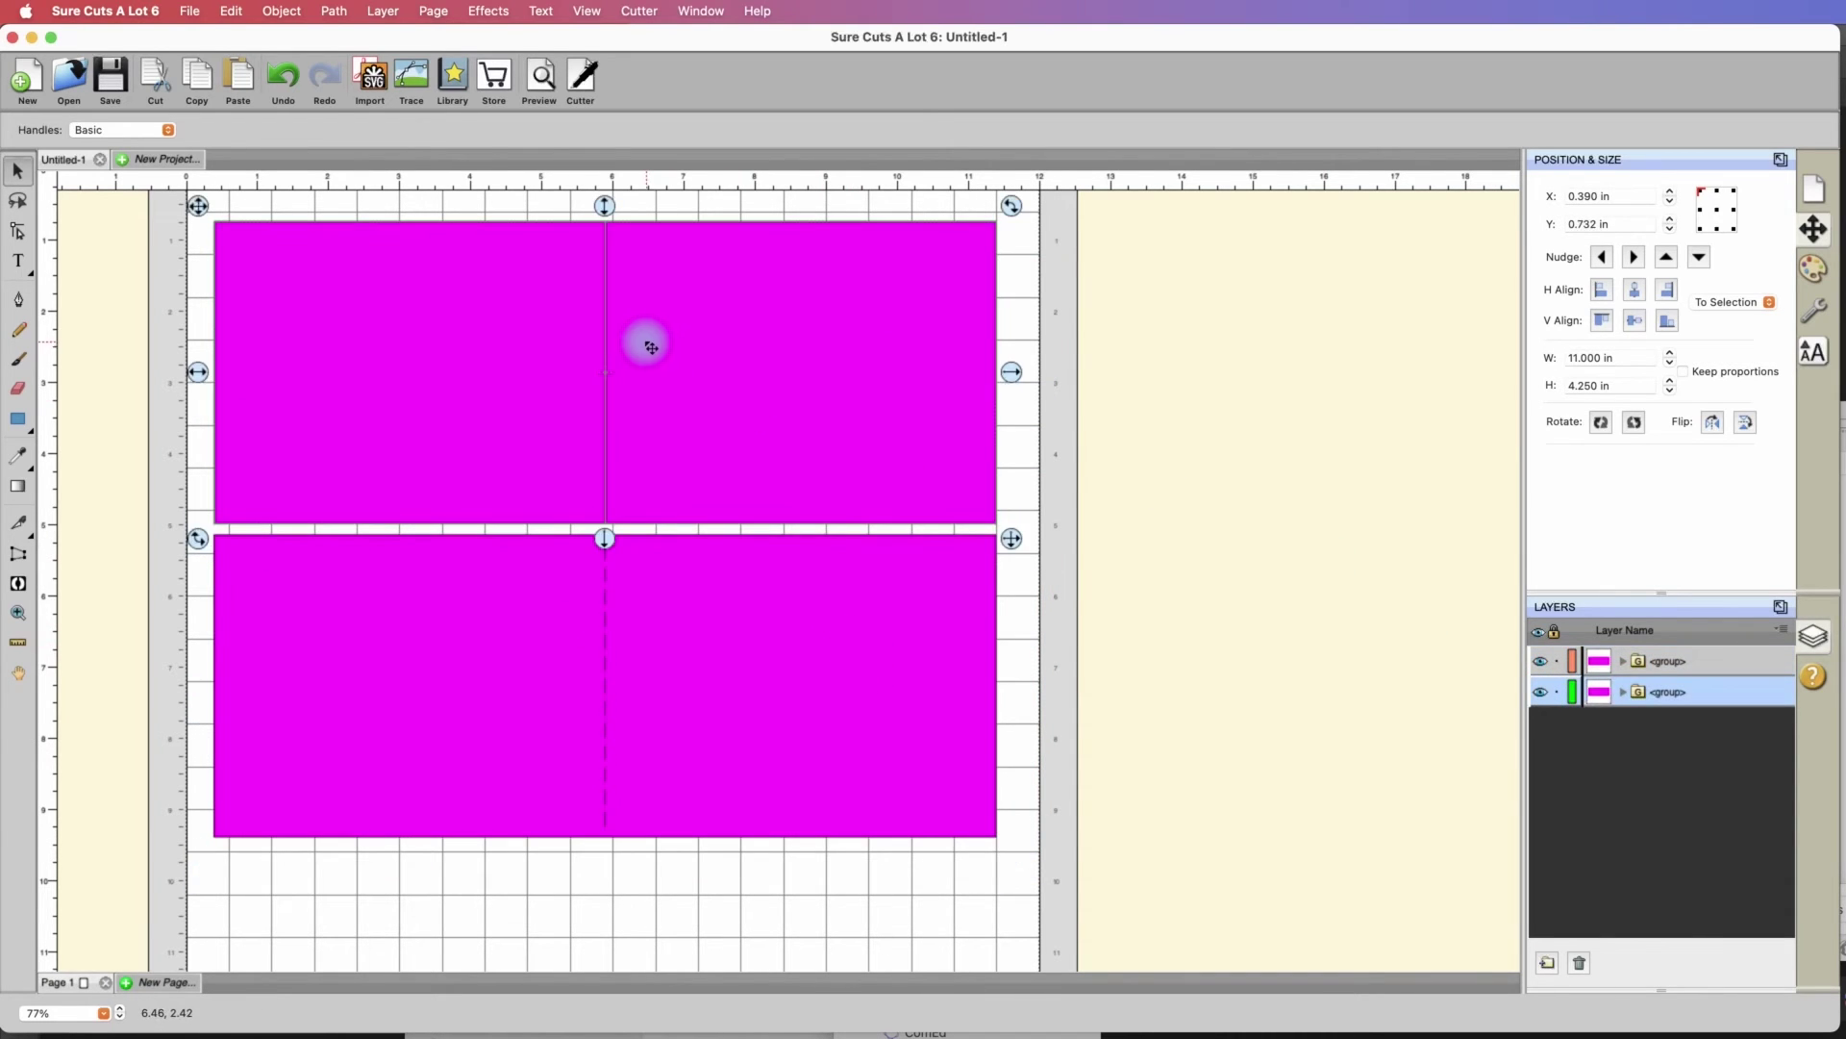
left_click(660, 647)
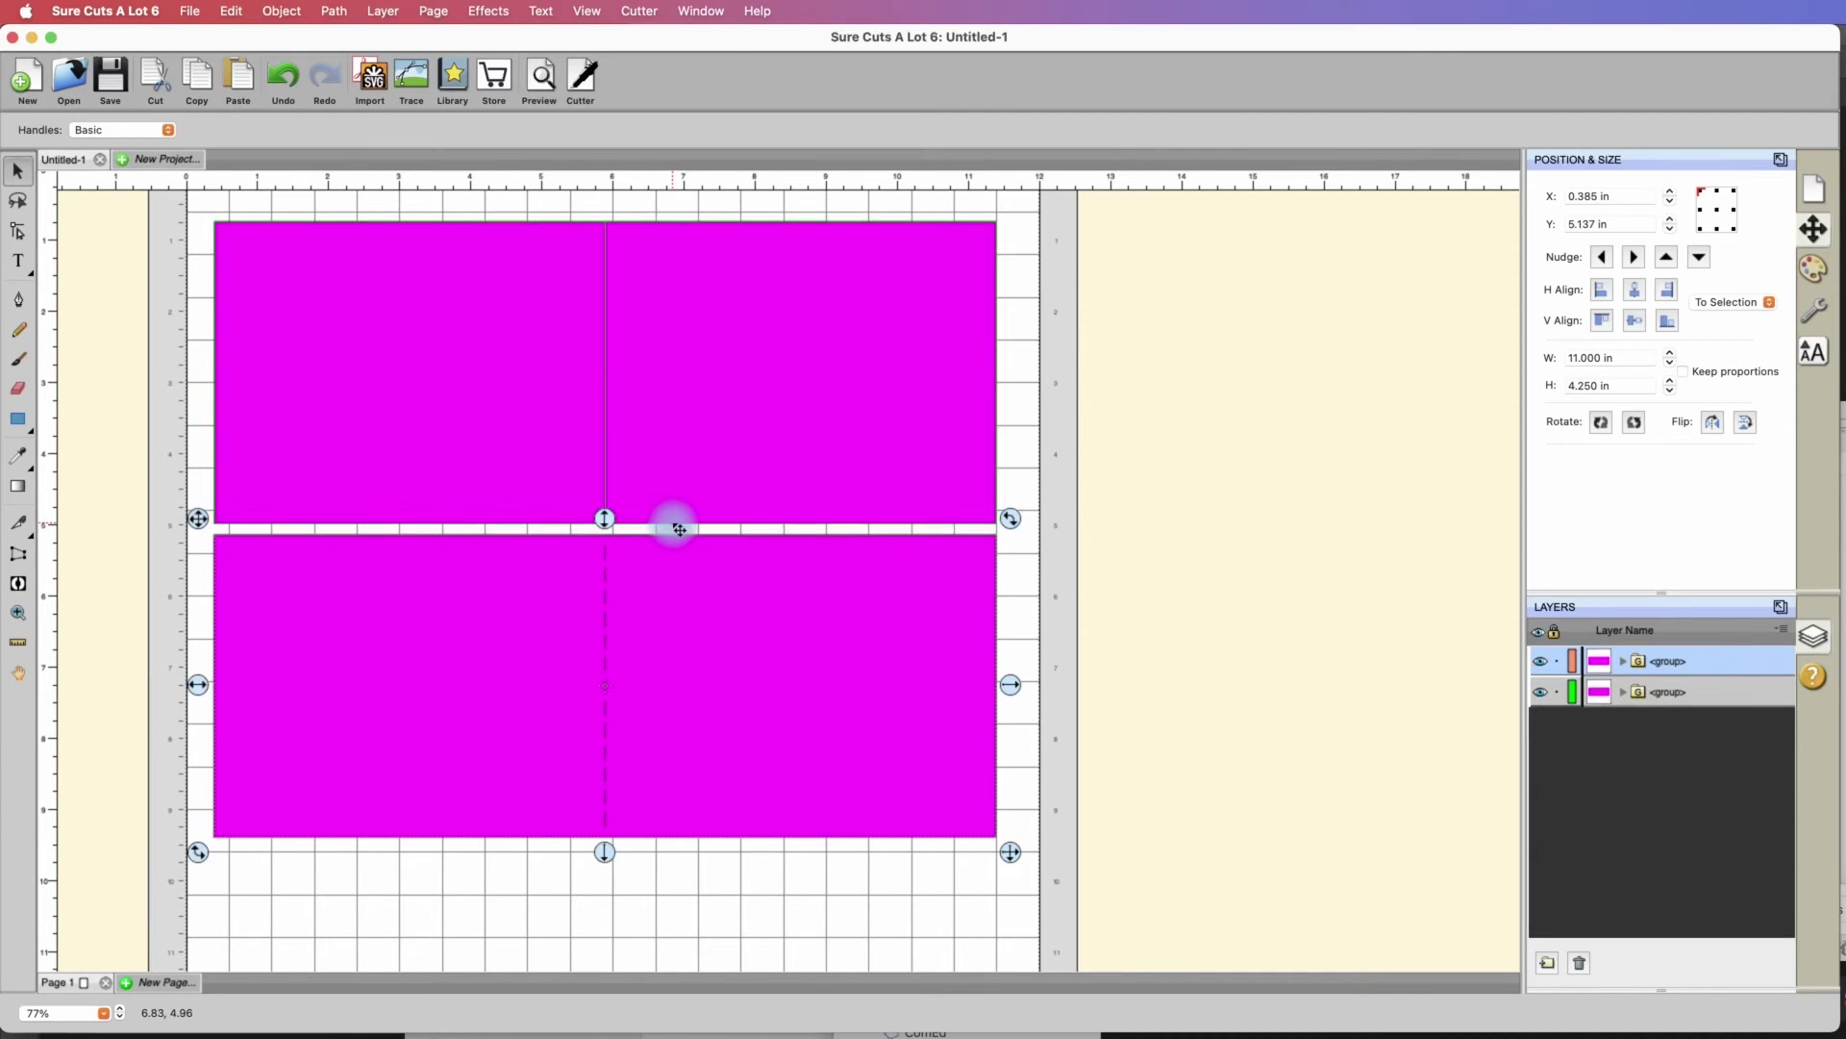
Export the project to the Desktop as an SVG named Card Bases with the Design Space compatible option enabled
left_click(202, 10)
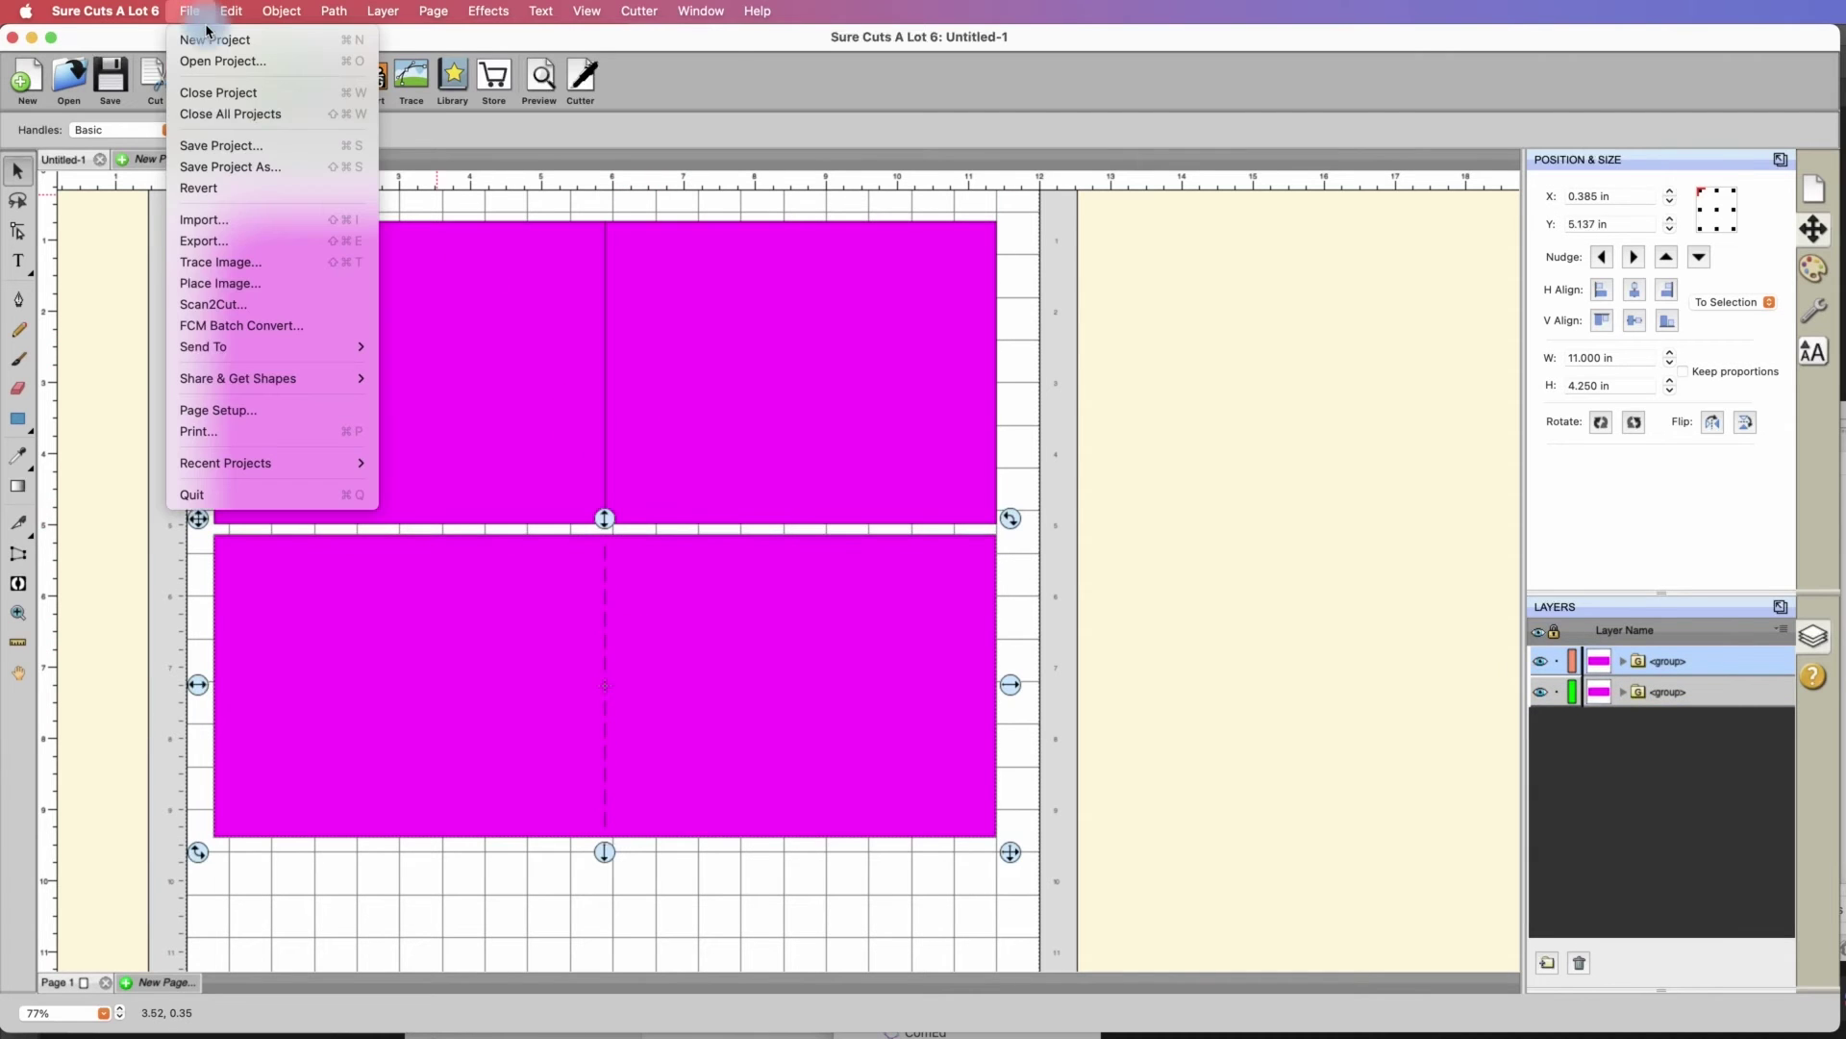
left_click(210, 242)
type("Card Bases")
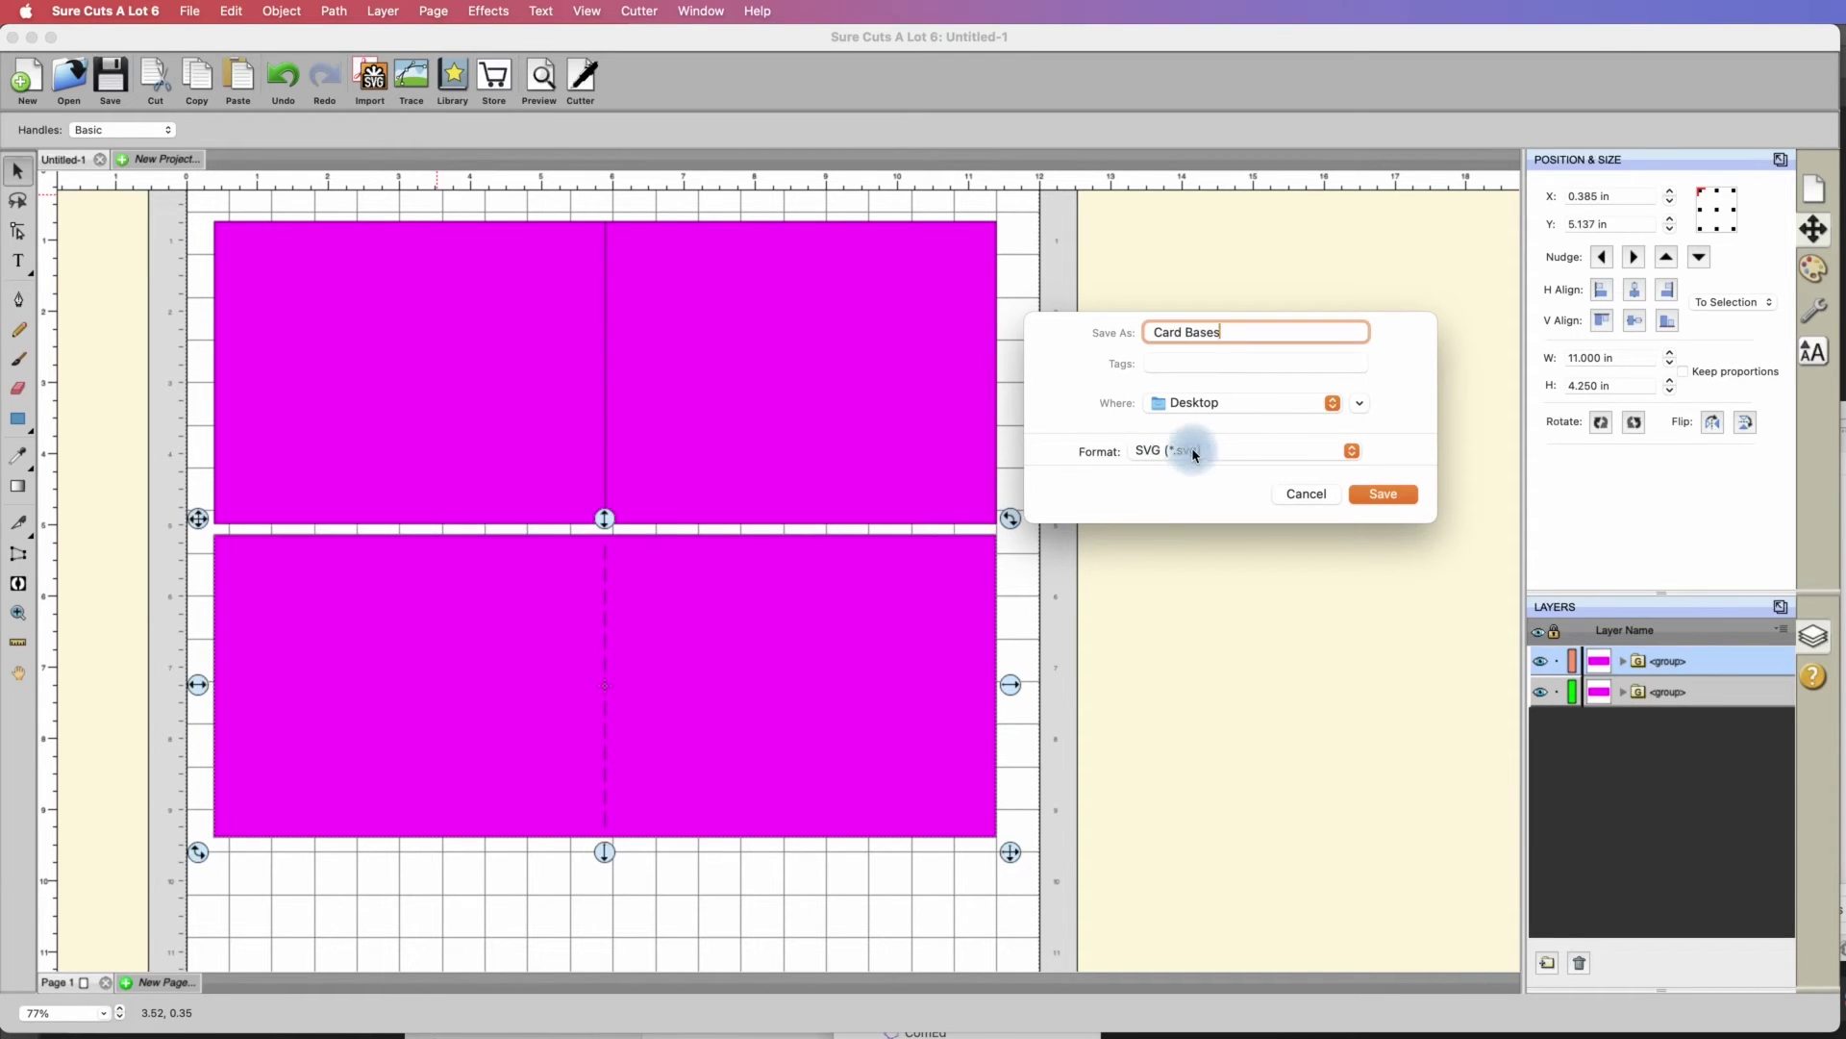
left_click(1334, 471)
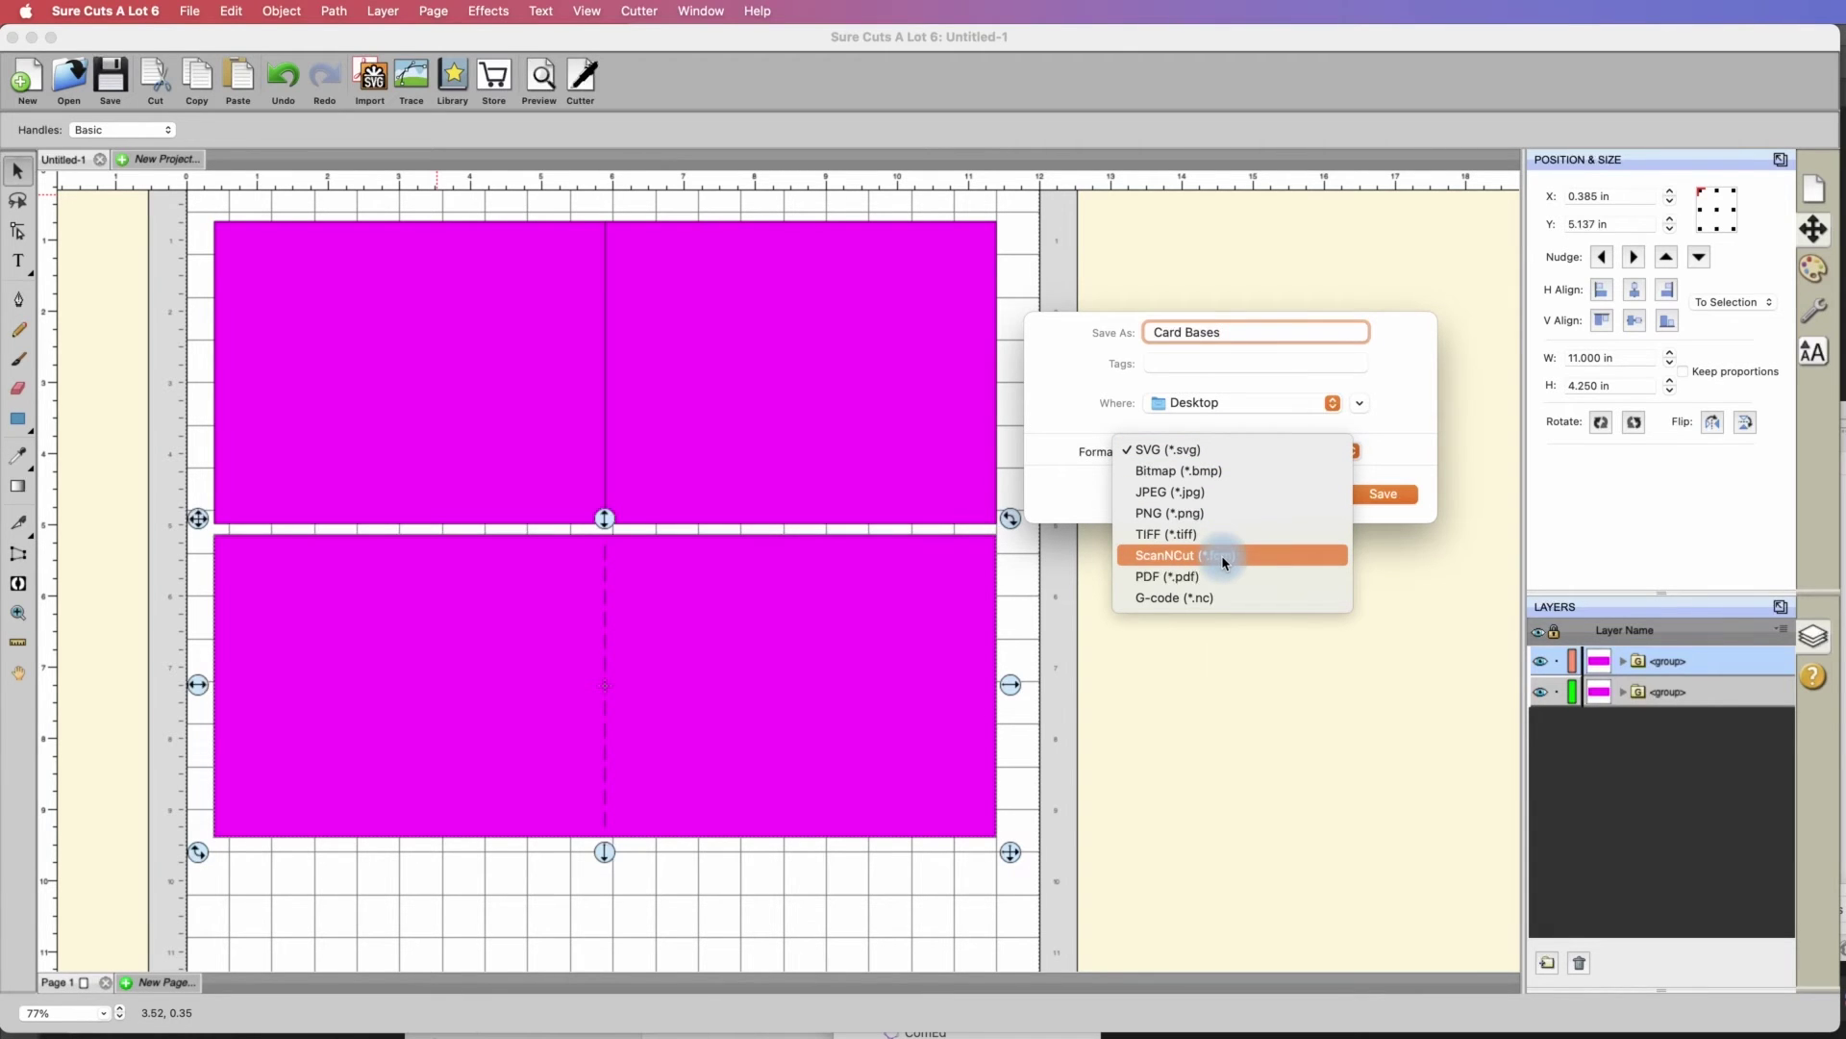
left_click(1208, 448)
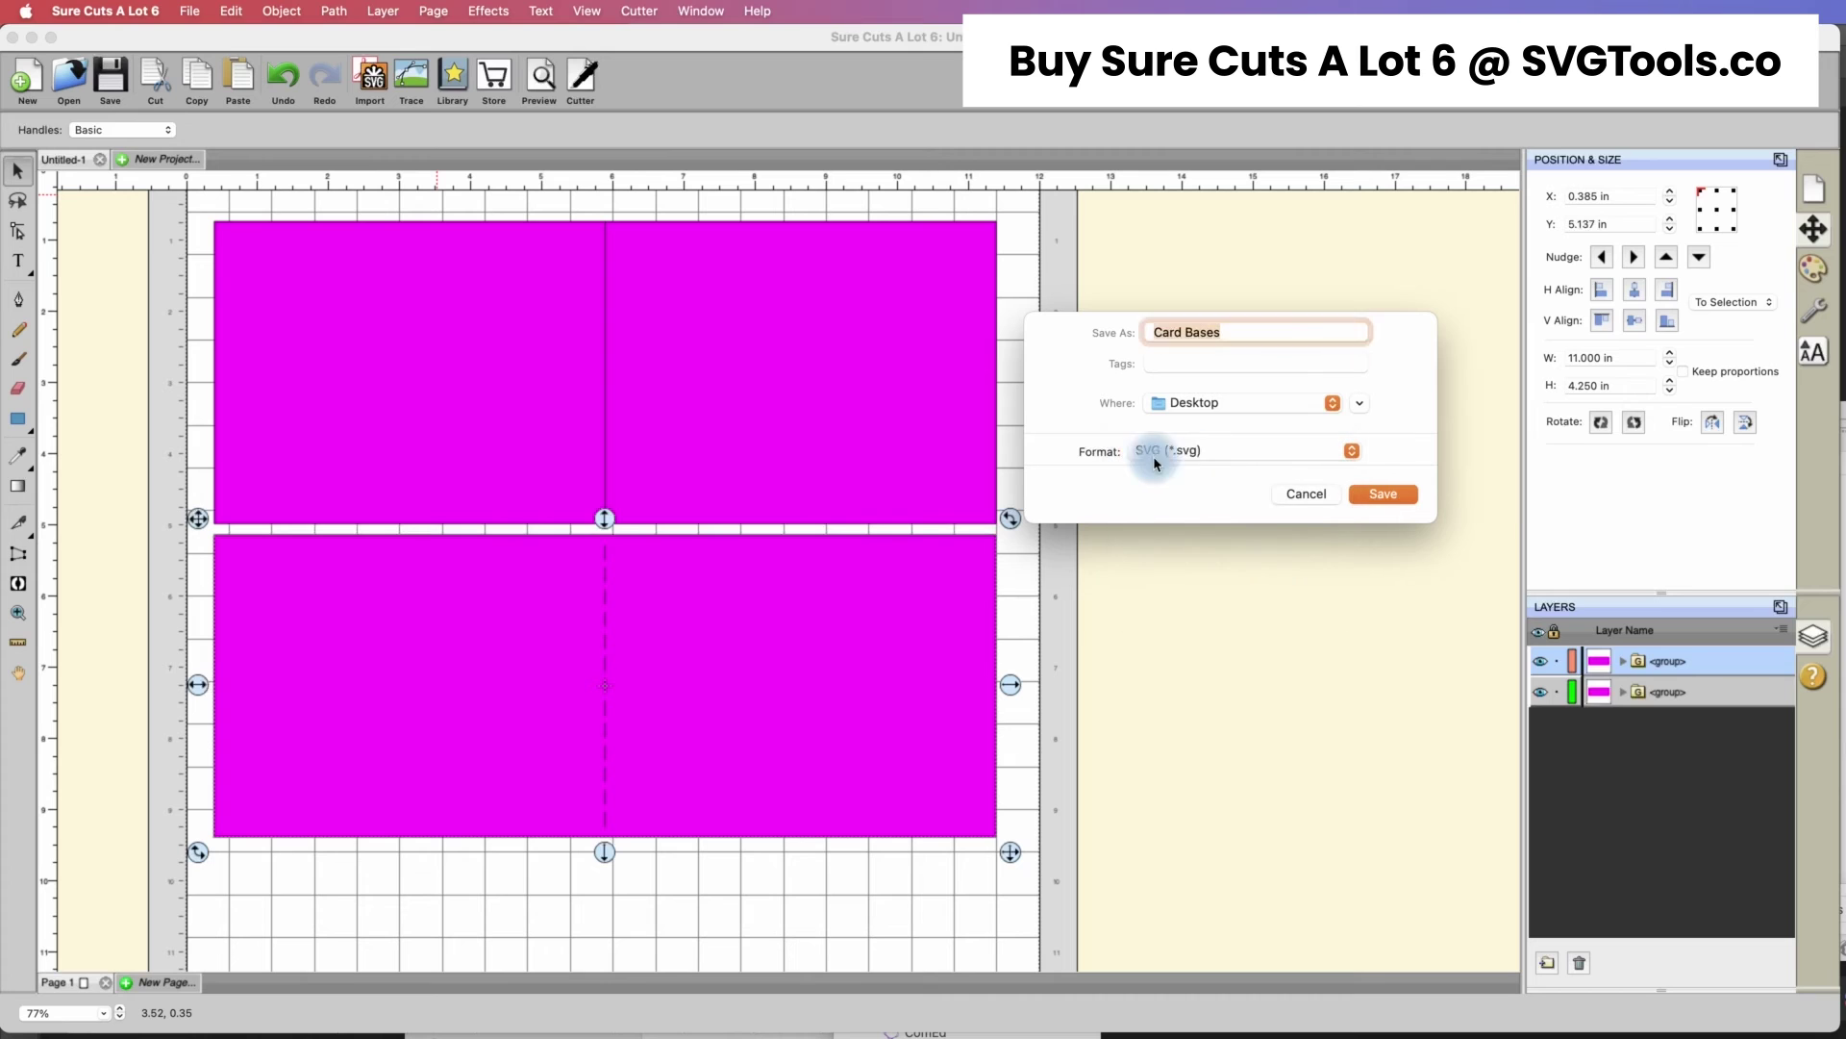
left_click(1383, 499)
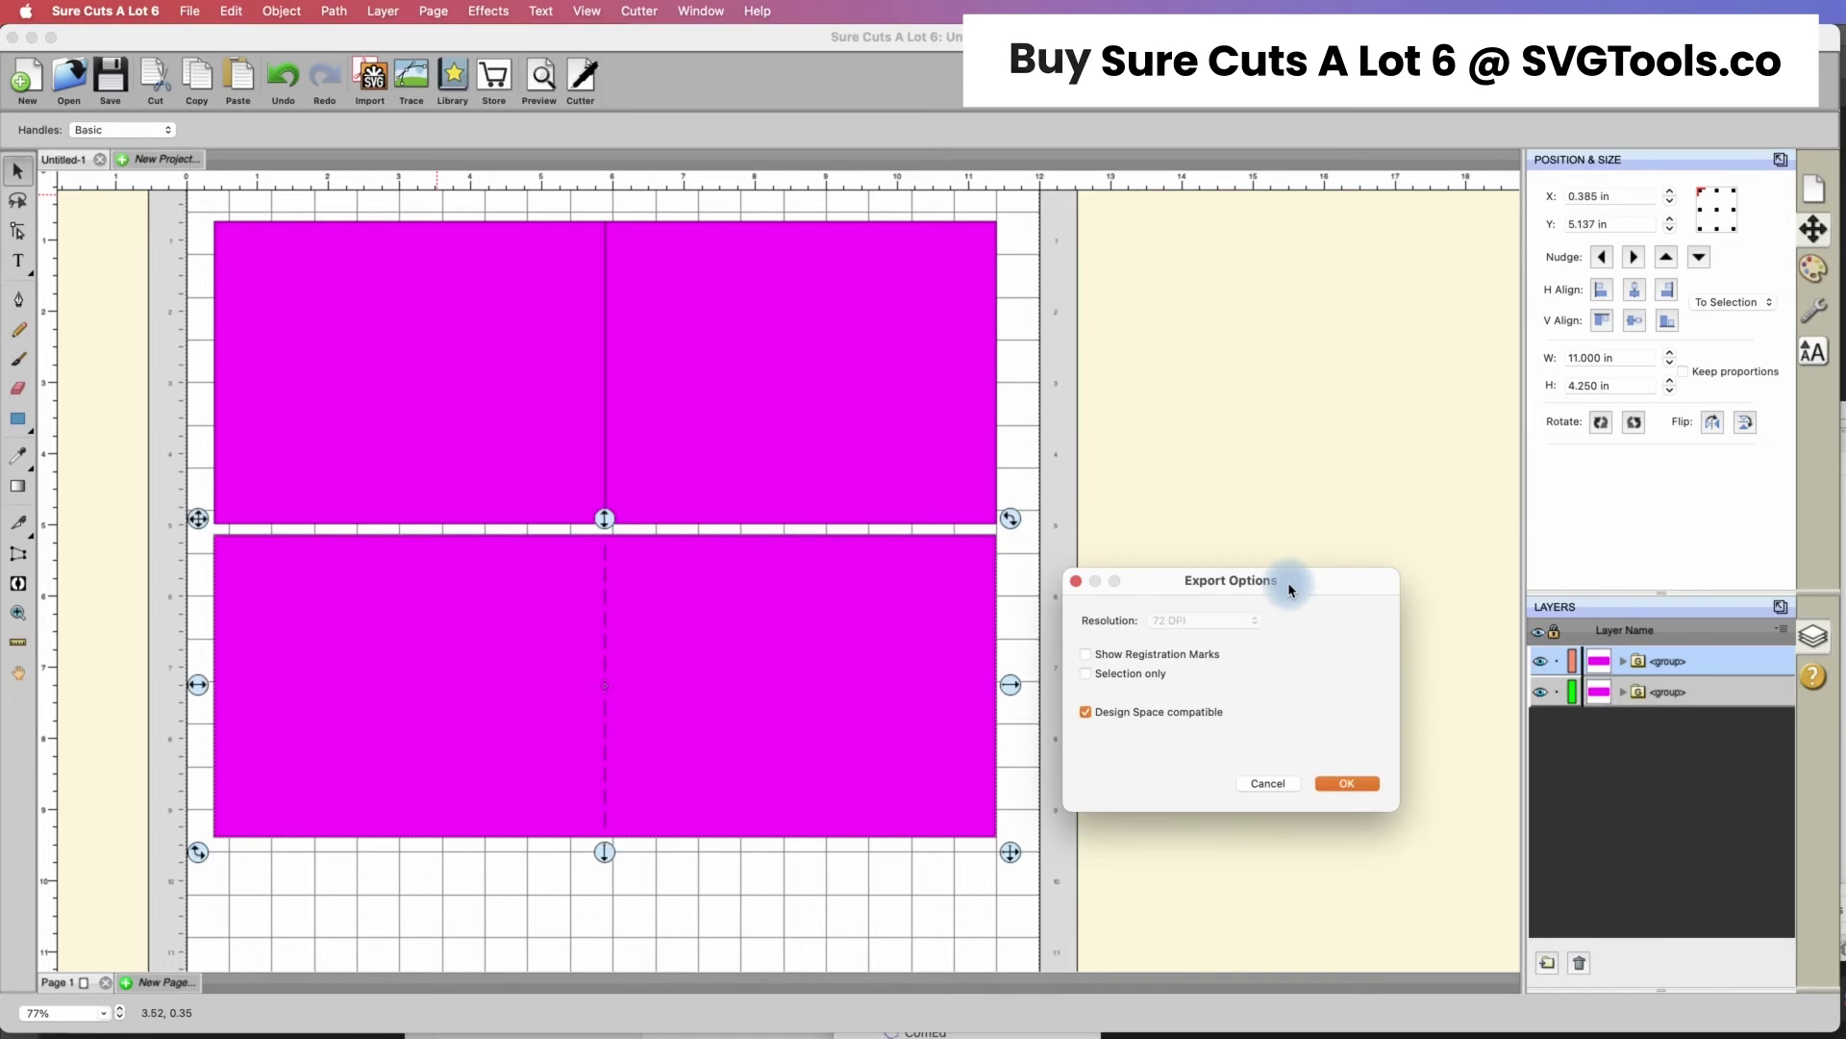
left_click_drag(1289, 580, 1223, 496)
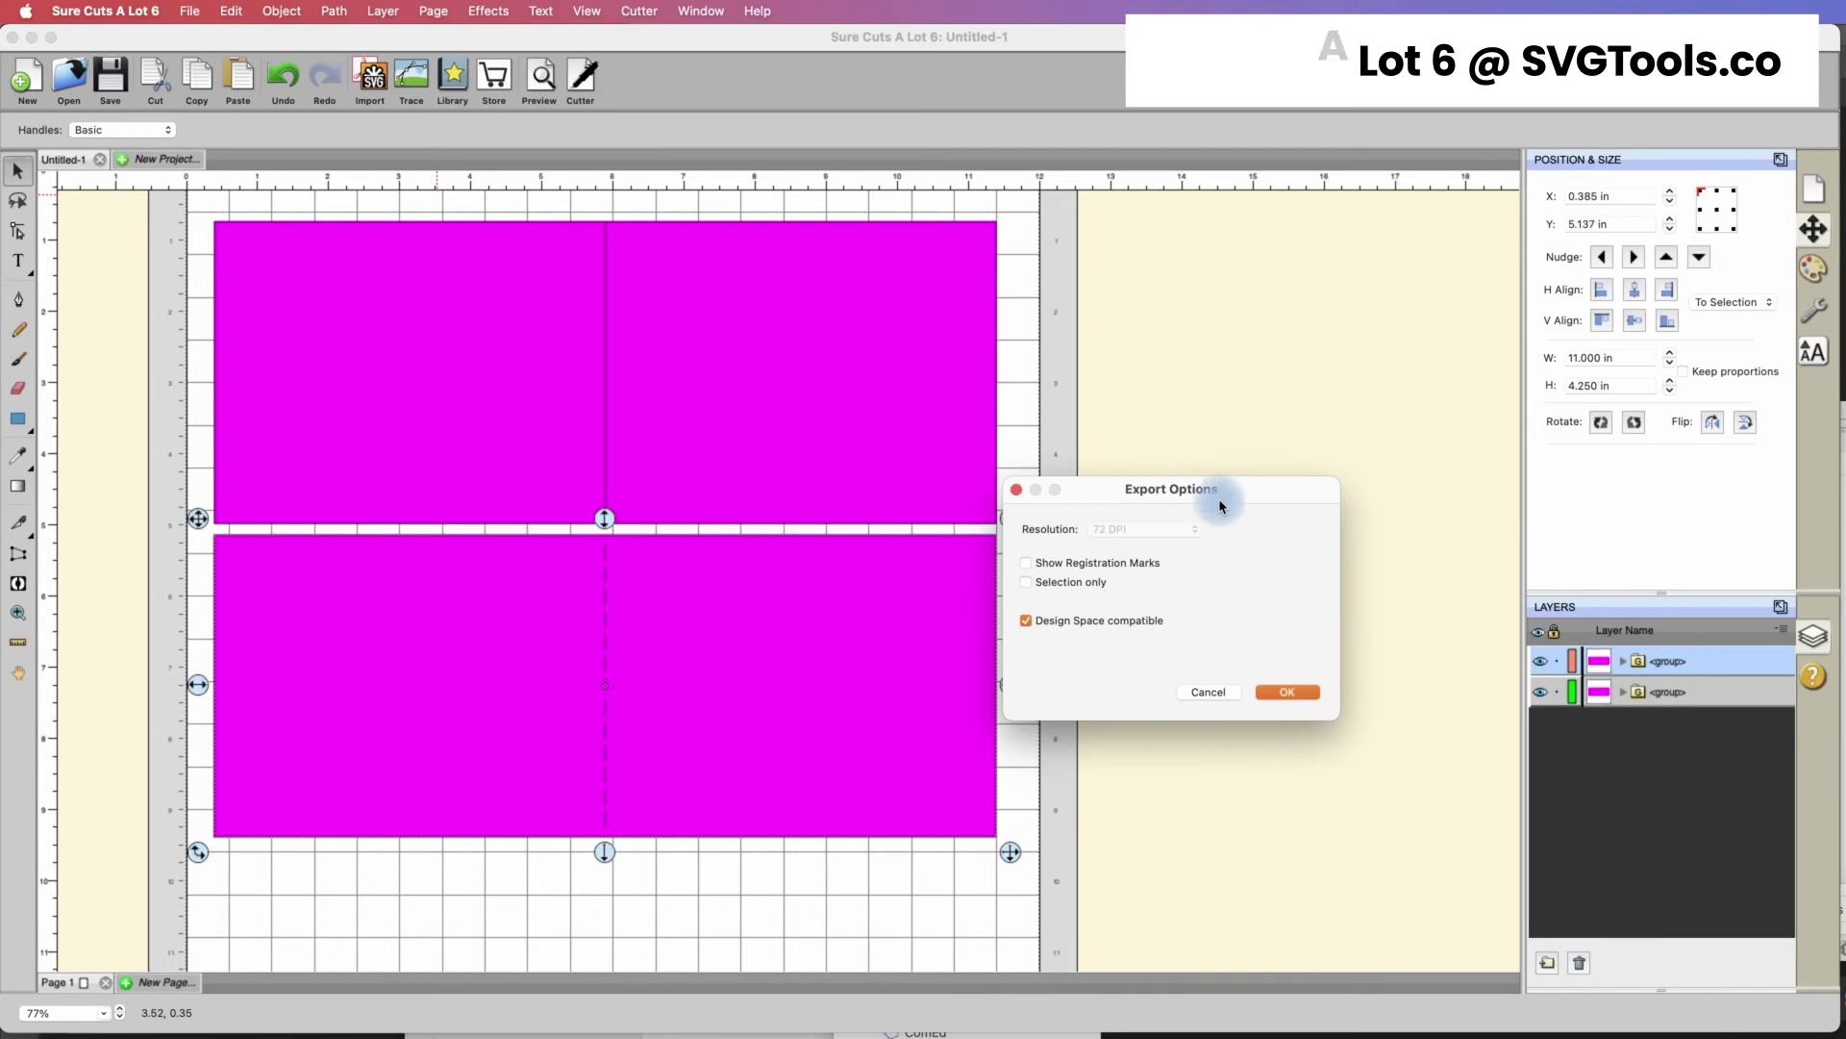
left_click(1025, 621)
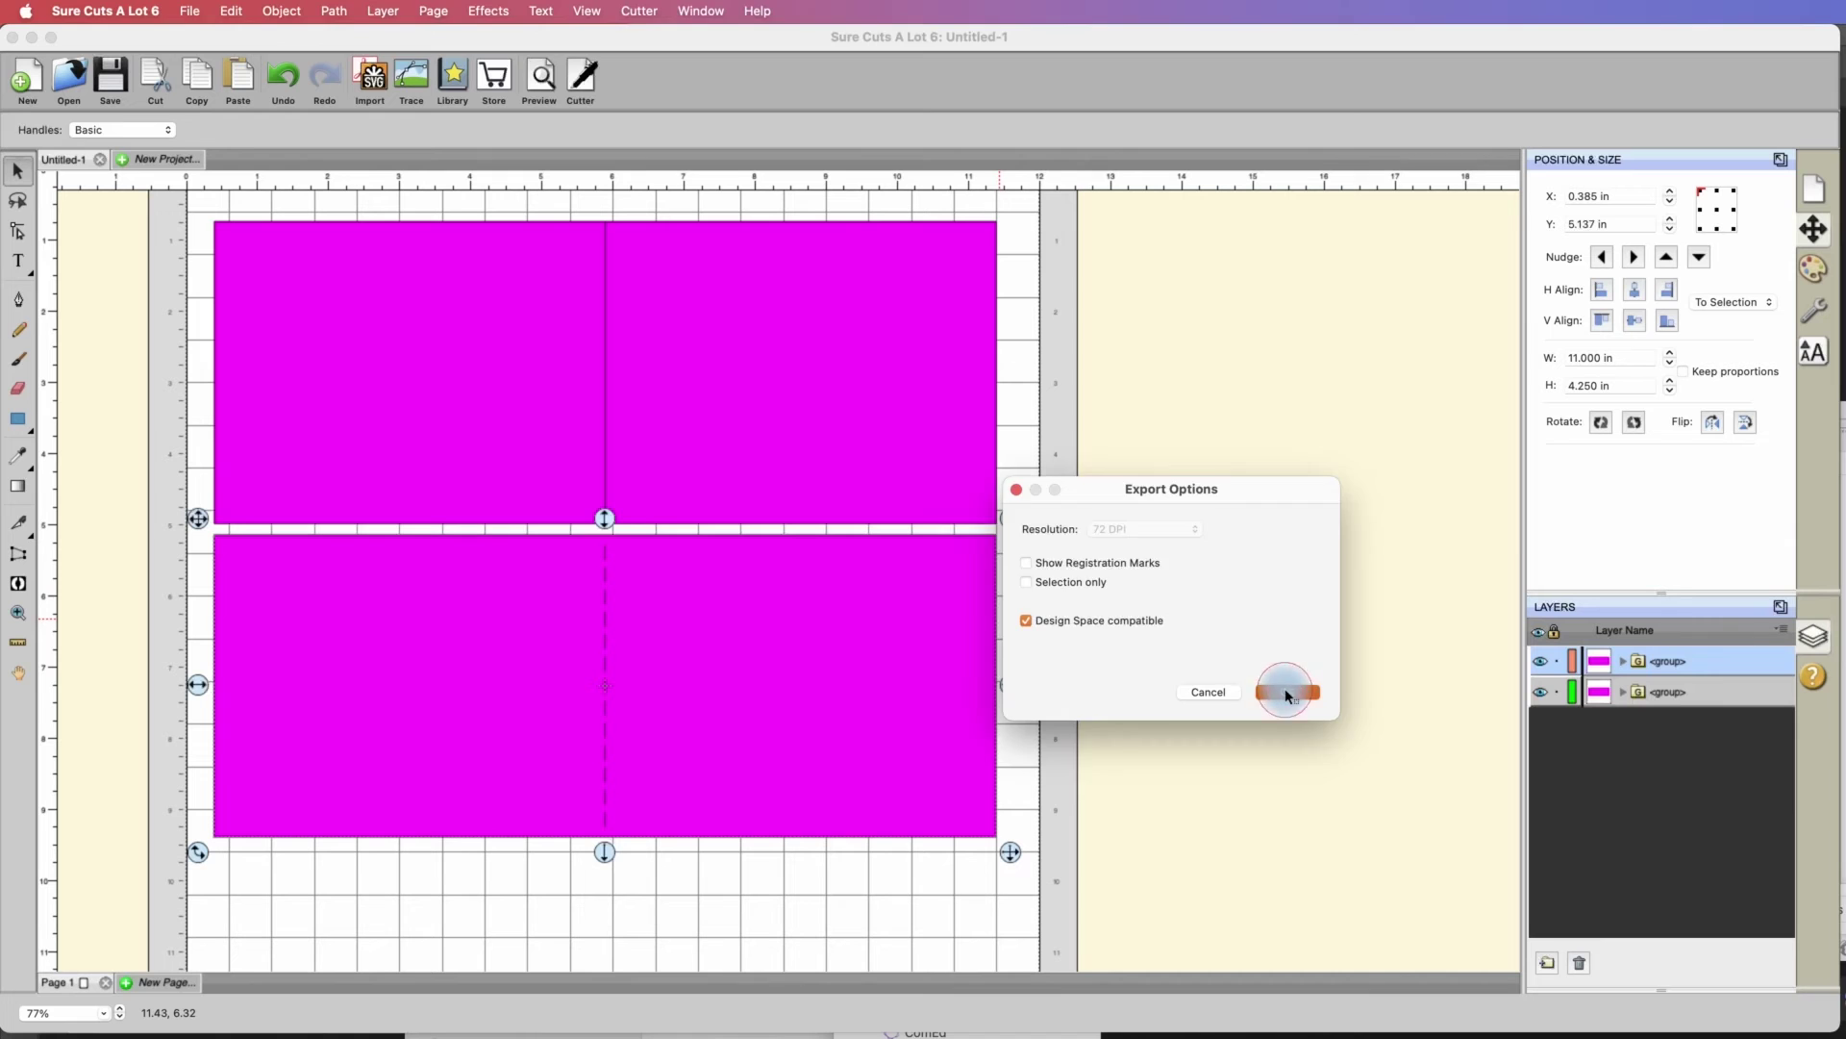
left_click(1287, 692)
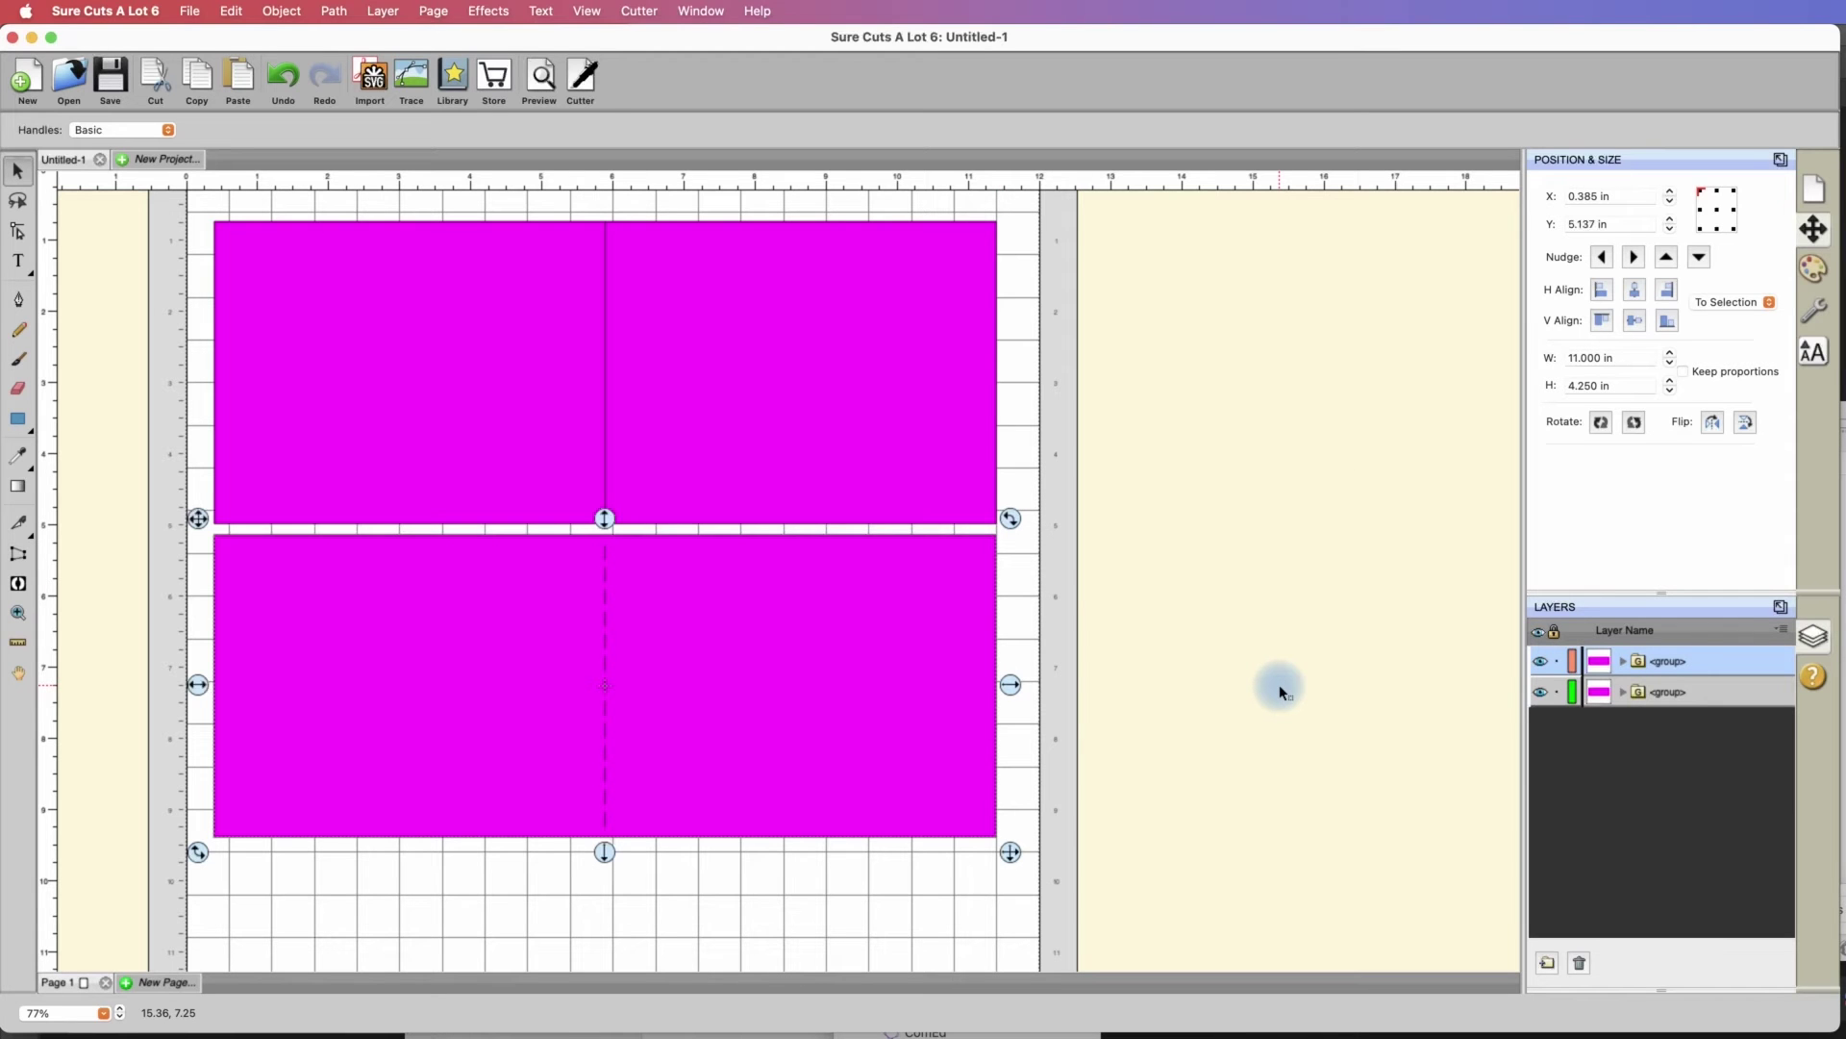
Switch to Cricut Design Space and delete the existing yellow card base from the canvas
key("super+Tab")
key("super+Tab")
key("super+Tab")
key("super+Tab")
key("super+Tab")
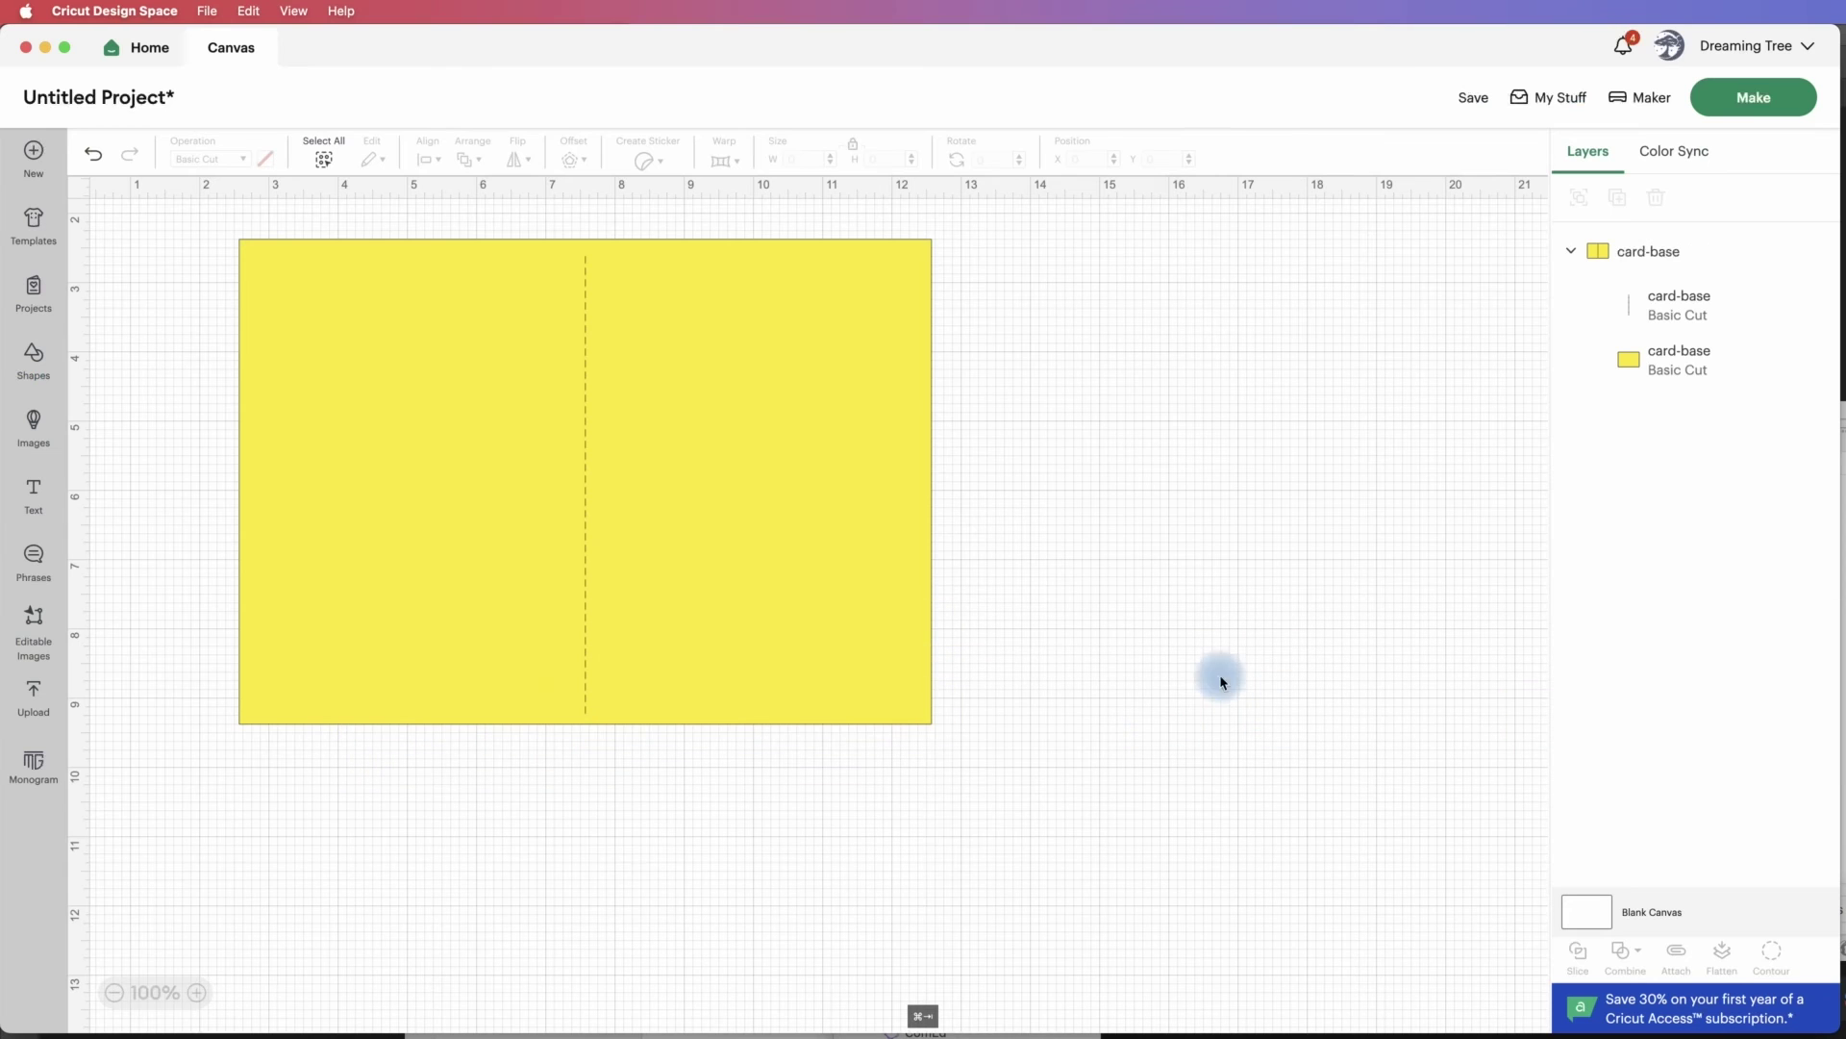
left_click(737, 606)
key("Delete")
Upload the exported Card Bases SVG and add it to the canvas
left_click(34, 694)
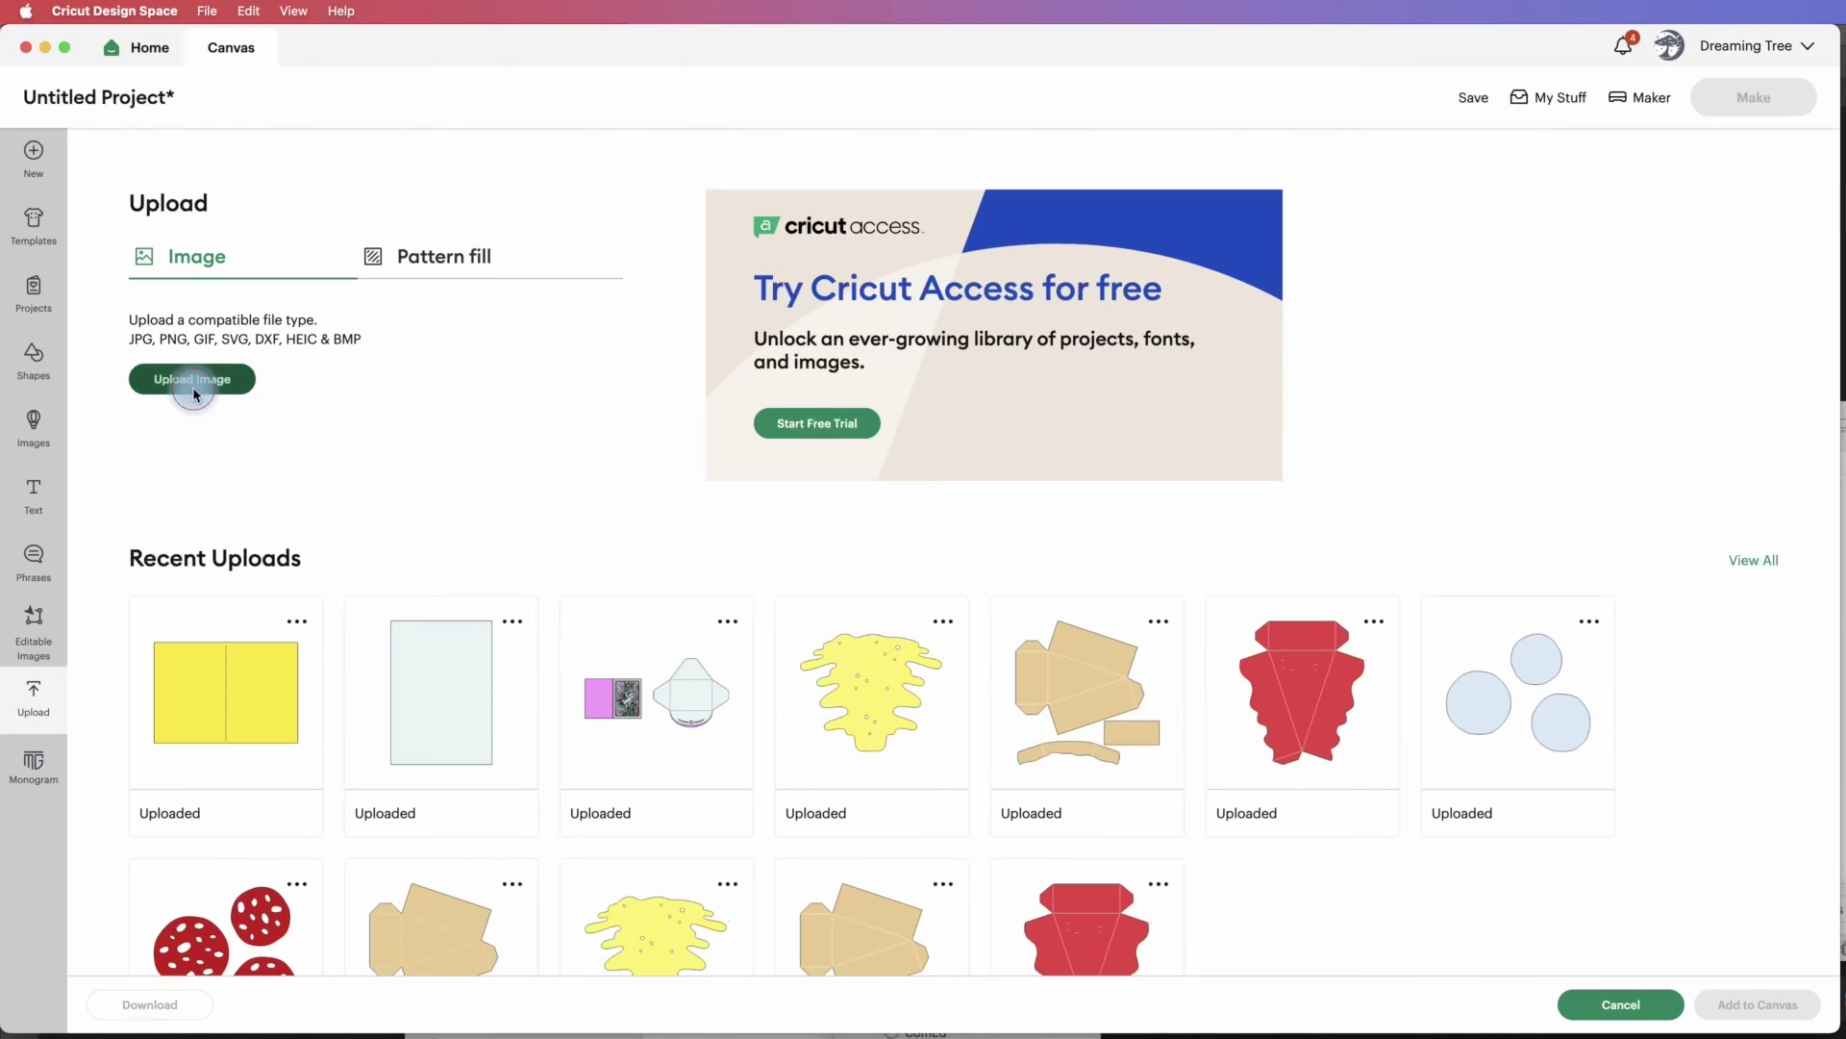
left_click(193, 387)
left_click_drag(504, 440, 937, 592)
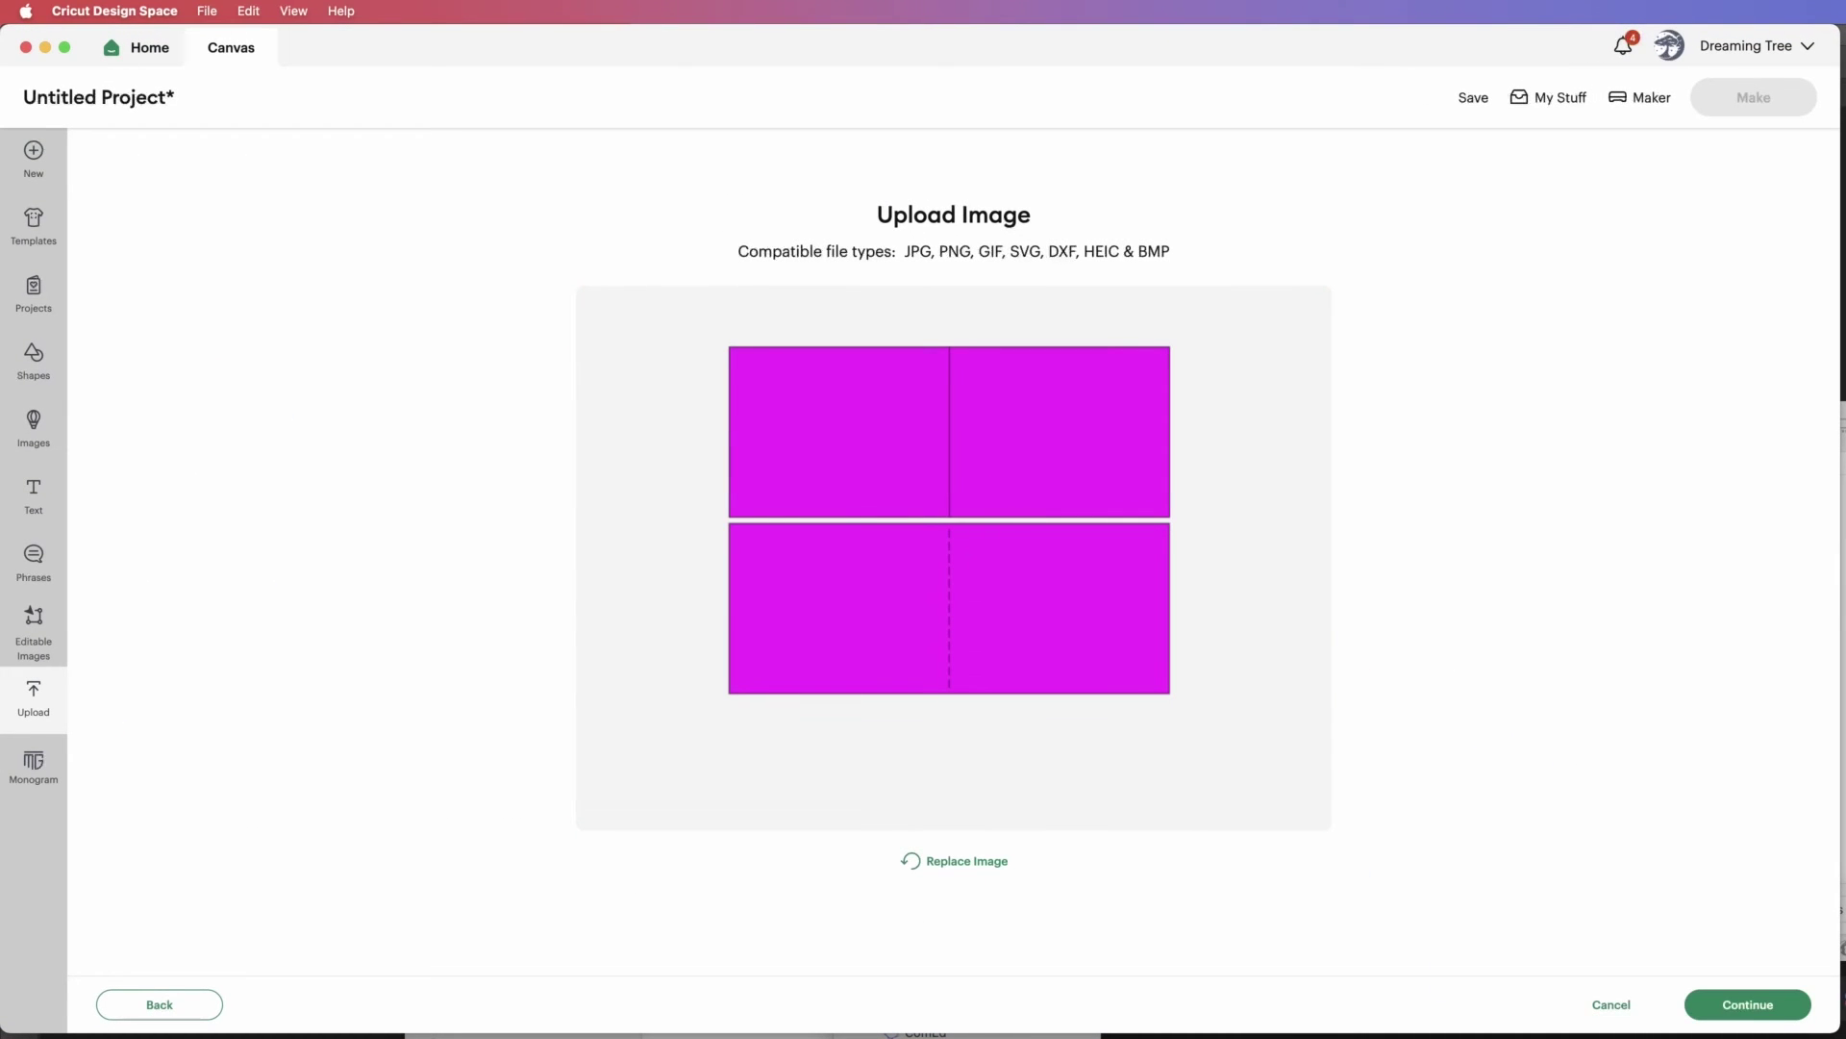
left_click(1747, 1008)
left_click(1772, 1006)
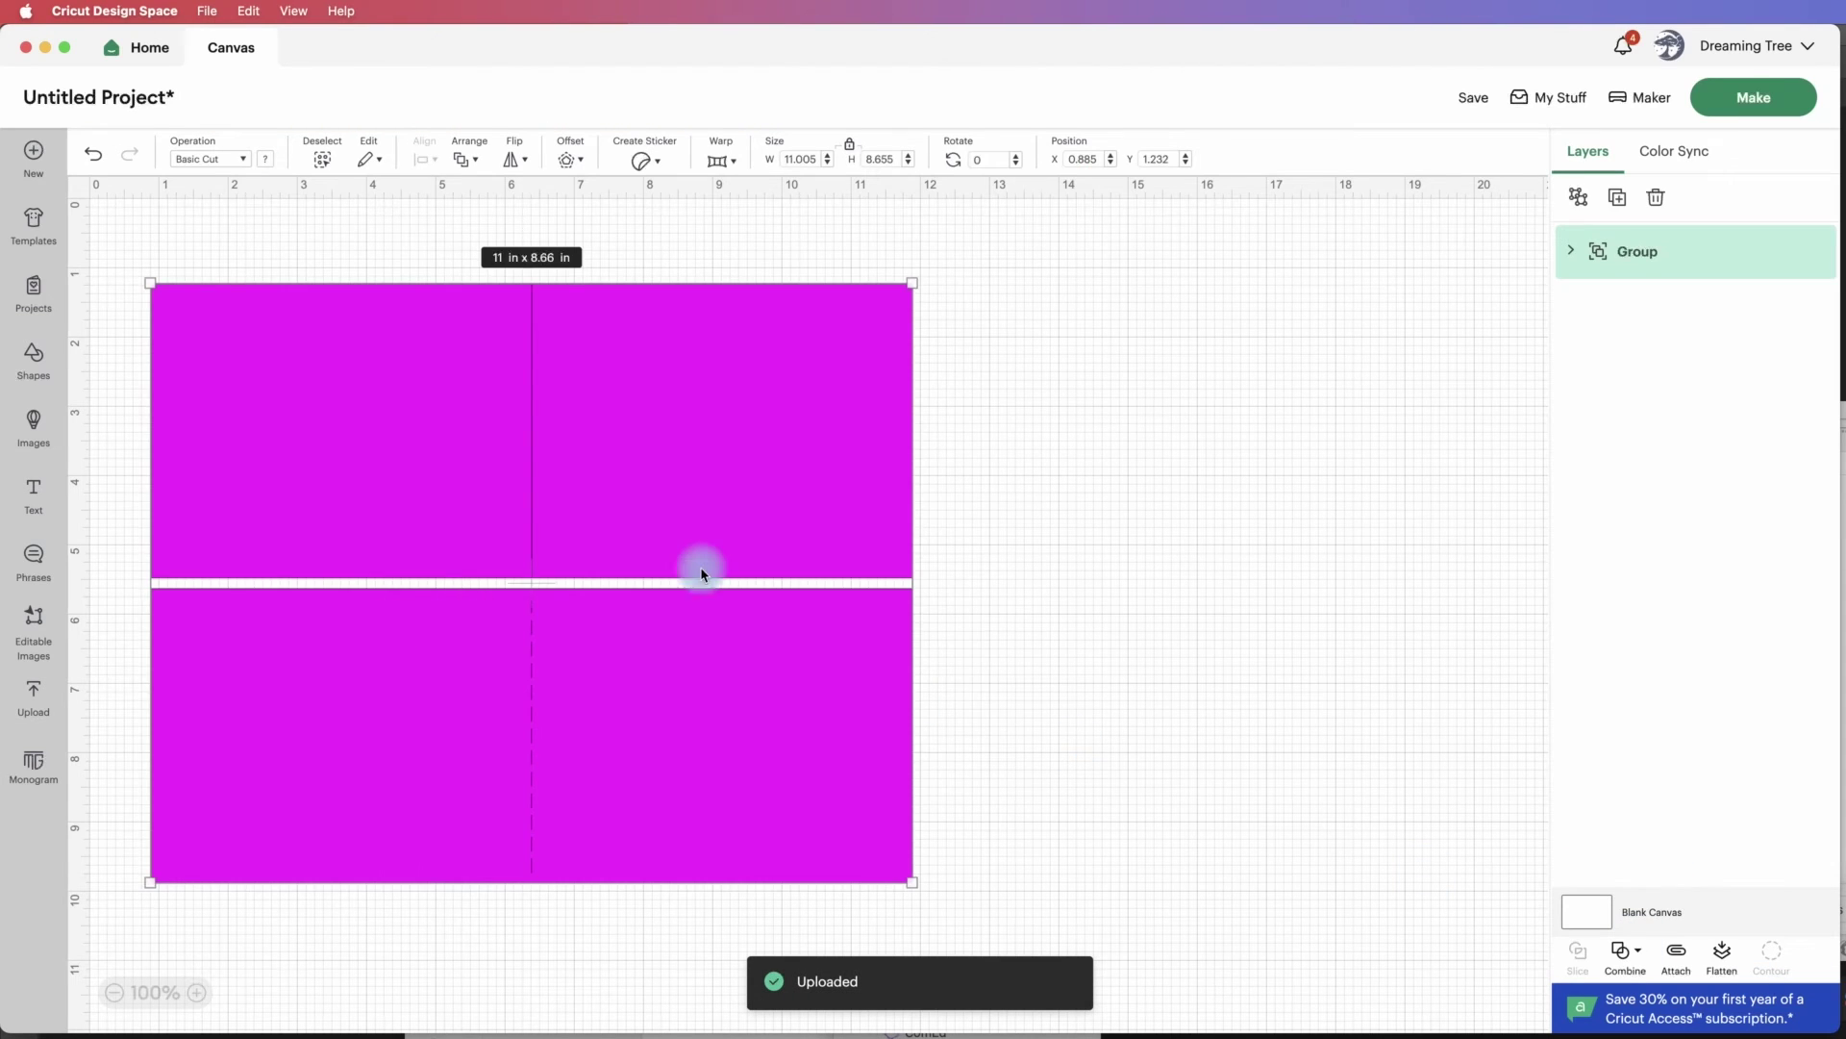
Move the uploaded group to about X 2.163, Y 0.621 and ungroup it into the two card bases
left_click_drag(700, 568, 788, 525)
left_click(1088, 507)
left_click(783, 445)
right_click(755, 452)
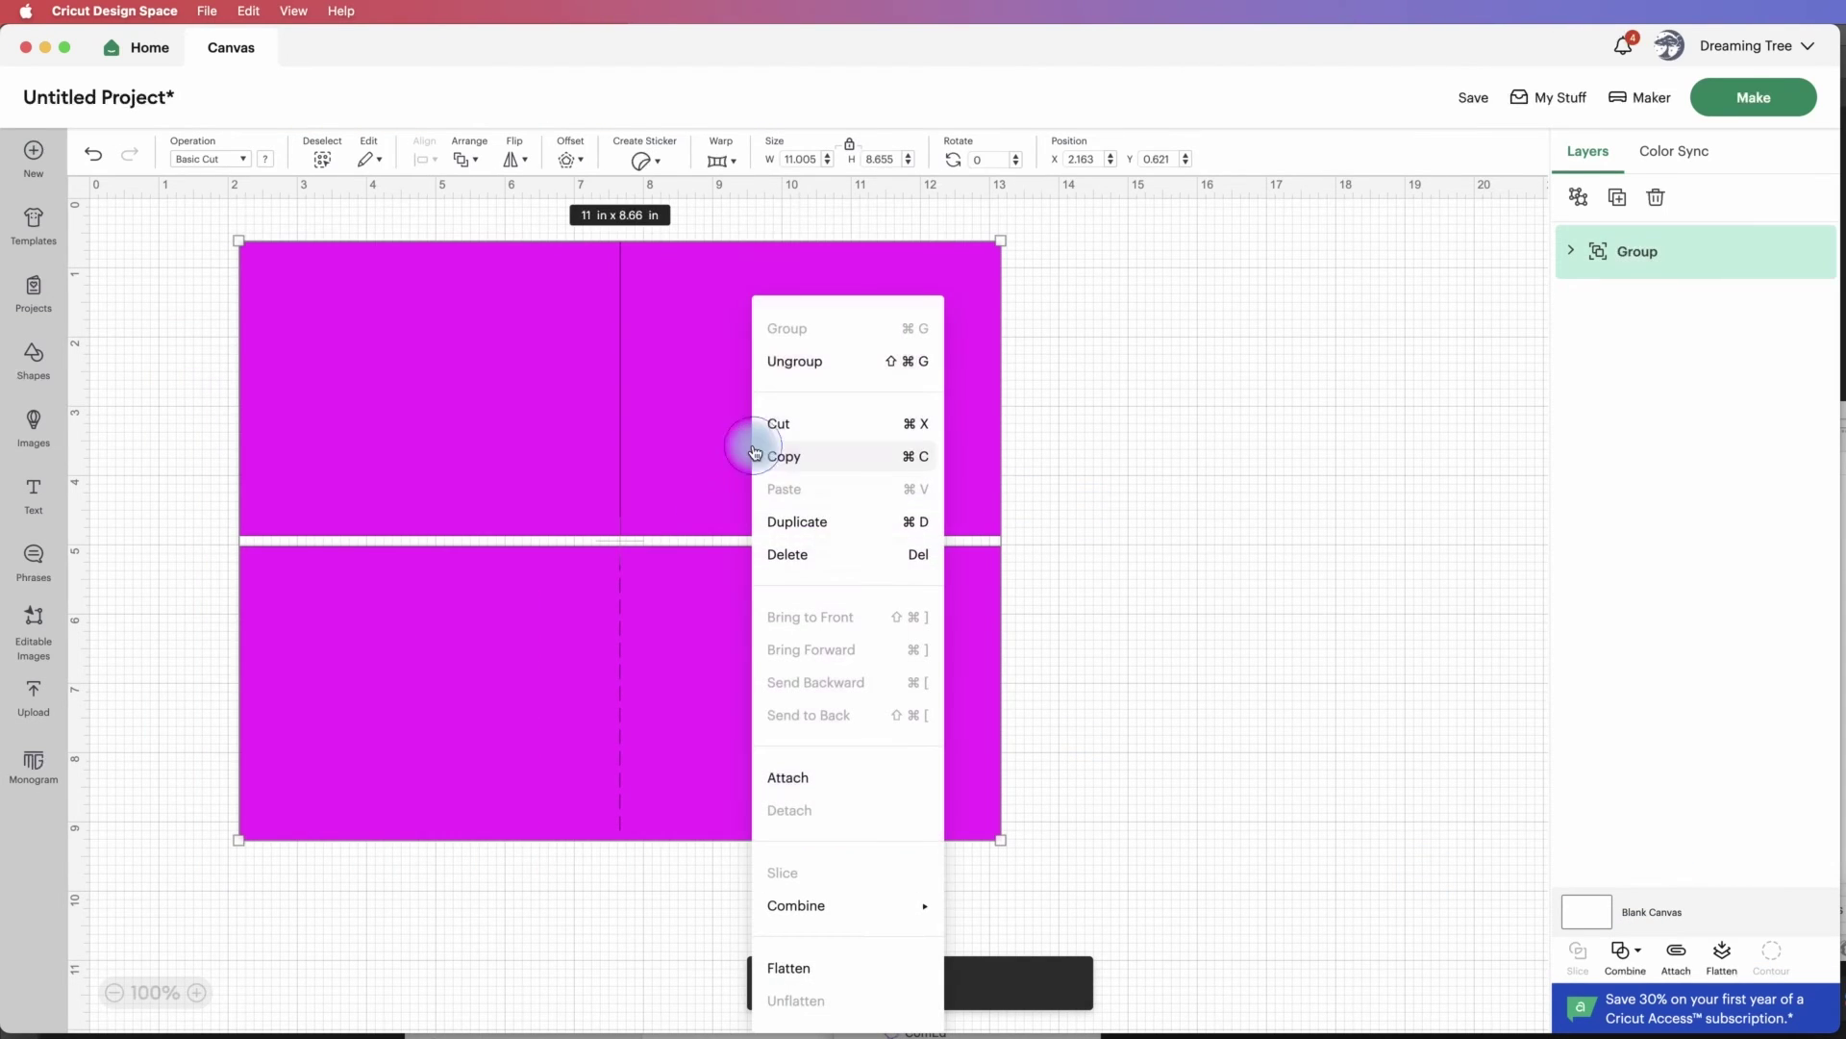
left_click(822, 365)
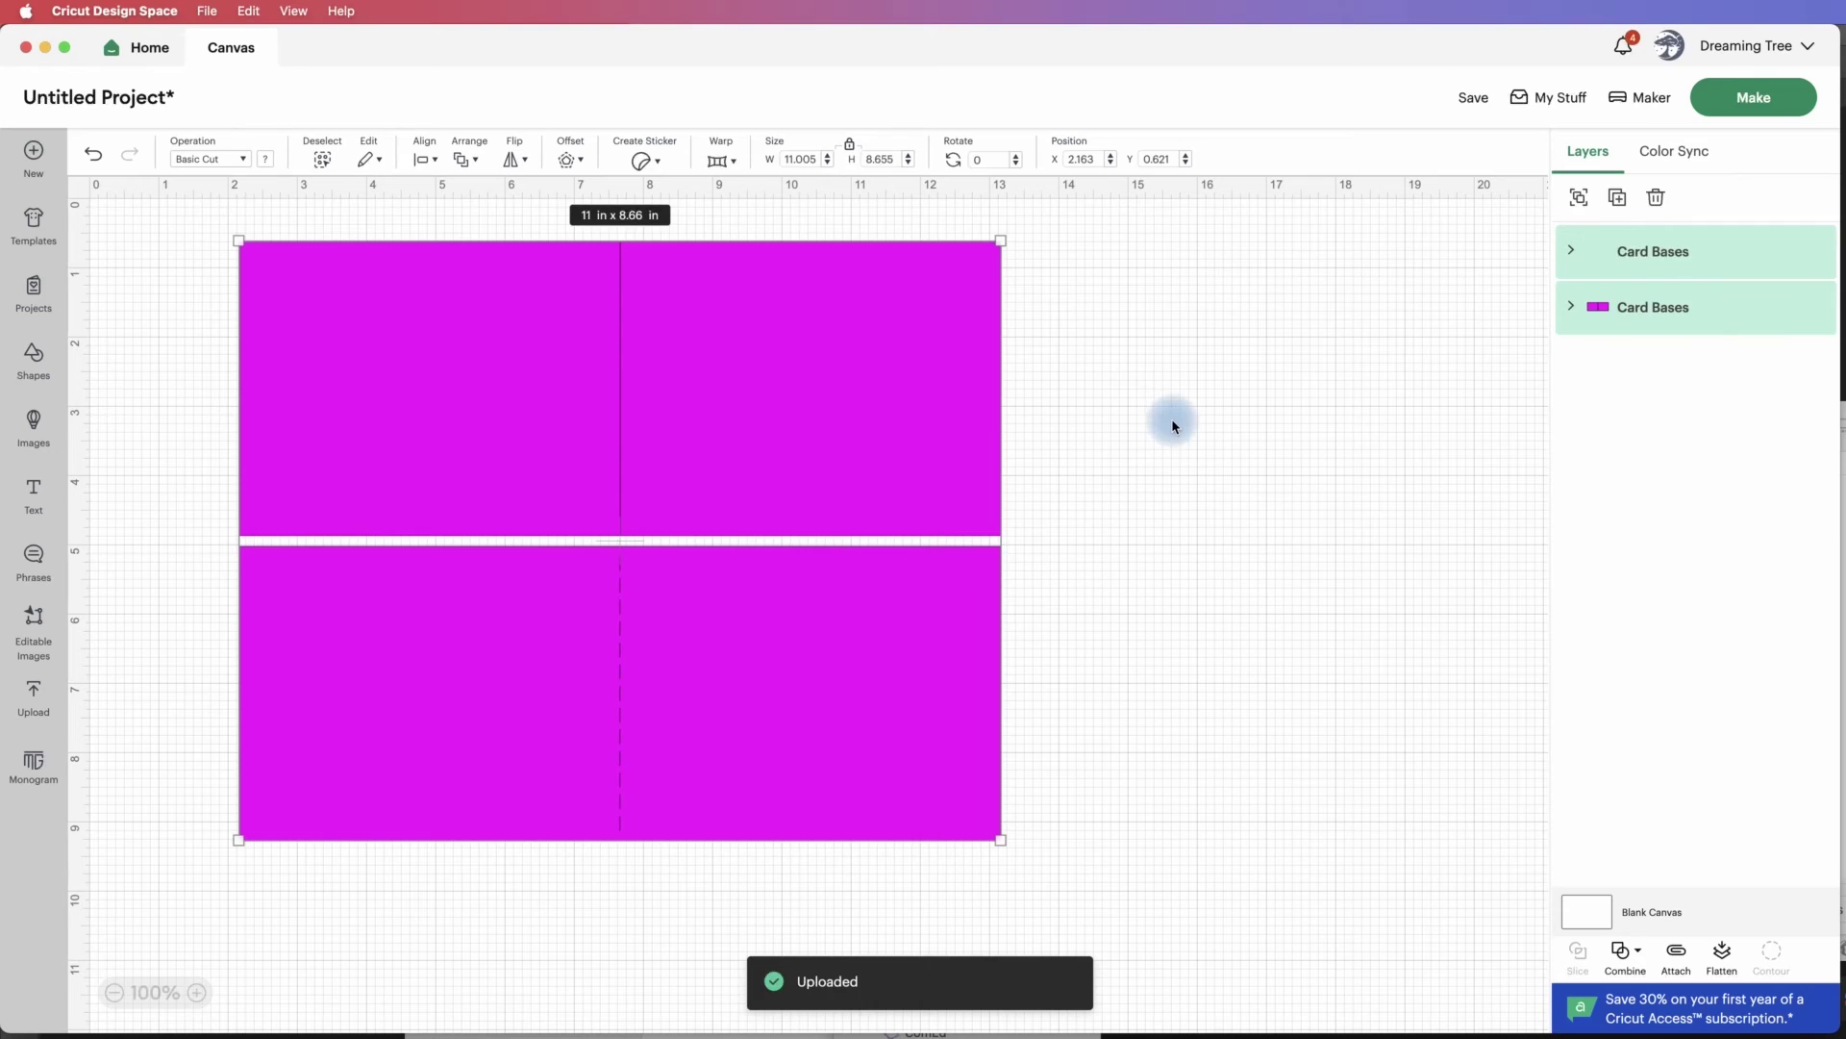
Move the two card bases apart, placing the dashed-line one at about X 3.455, Y 5.957, and attach its fold line to its rectangle
left_click(1173, 425)
left_click(837, 399)
left_click_drag(832, 400, 1100, 380)
left_click_drag(851, 665, 960, 736)
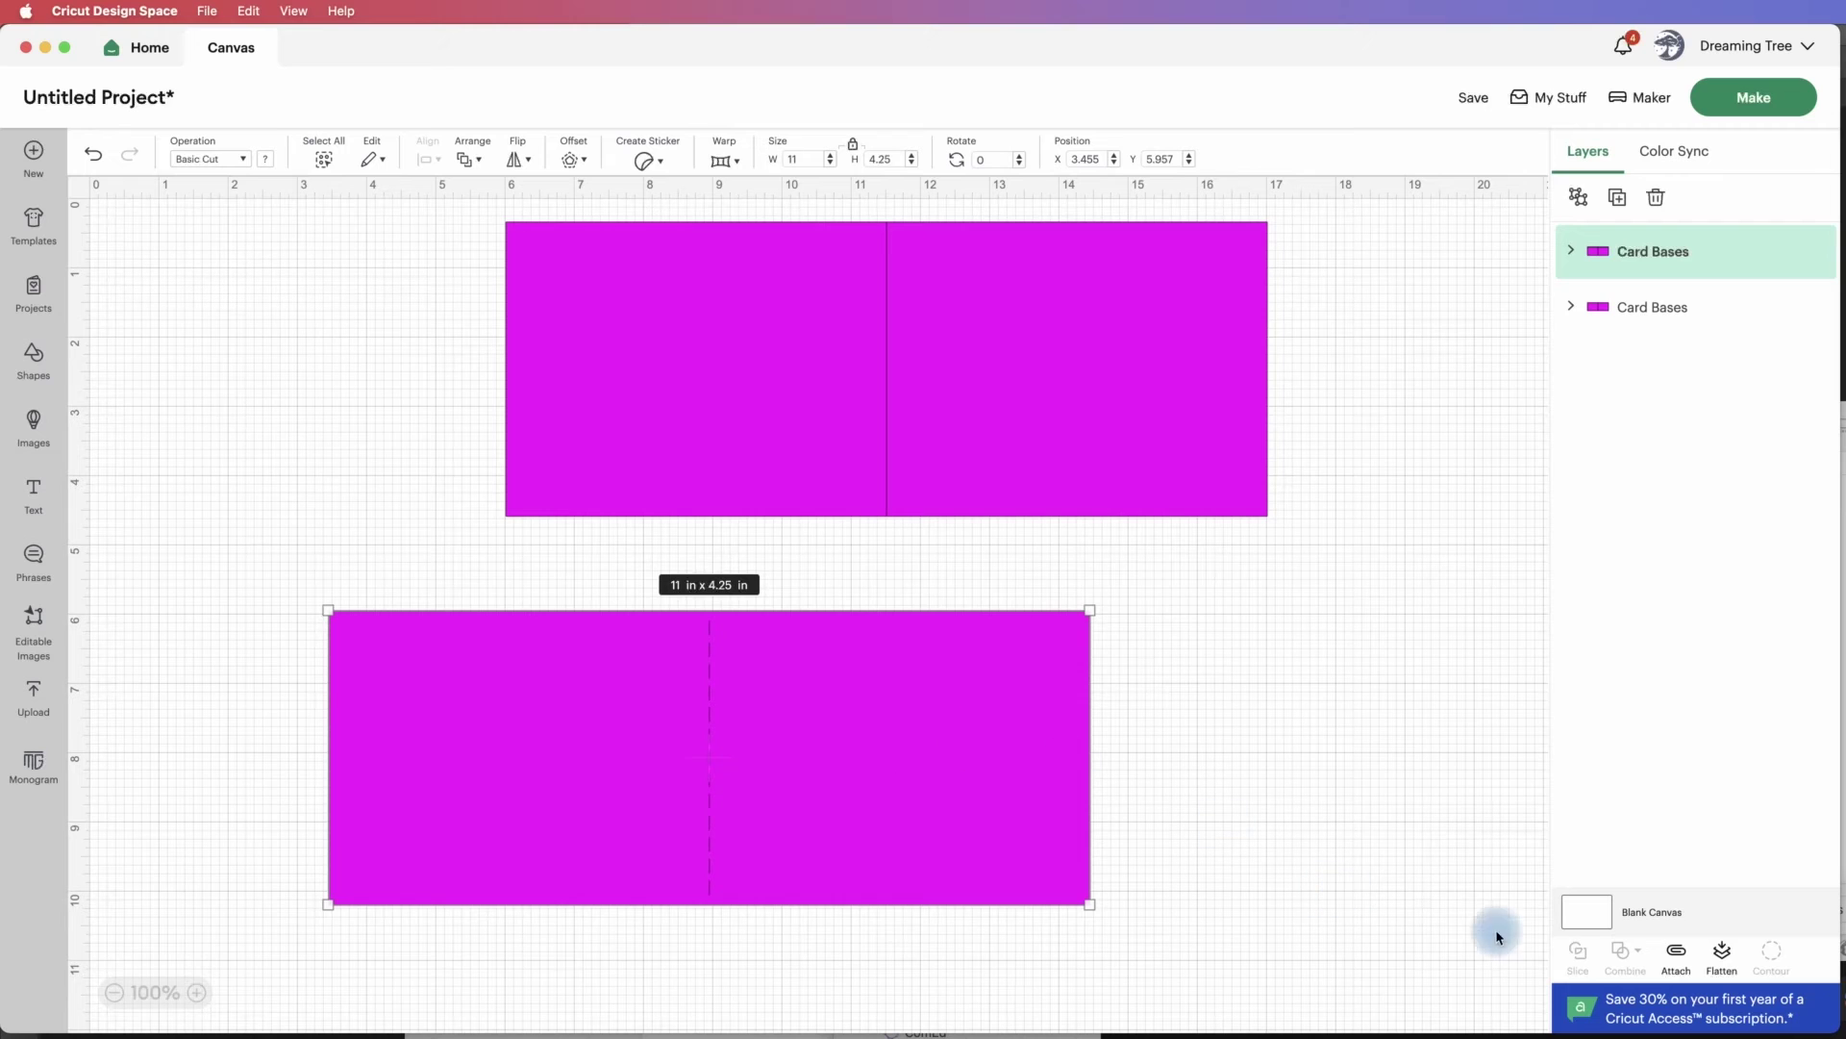
left_click(1681, 961)
Move the solid-line card base to about X 4.626, Y 0.482 and change its center line's operation to Score
left_click_drag(1114, 408, 1045, 419)
left_click(1570, 305)
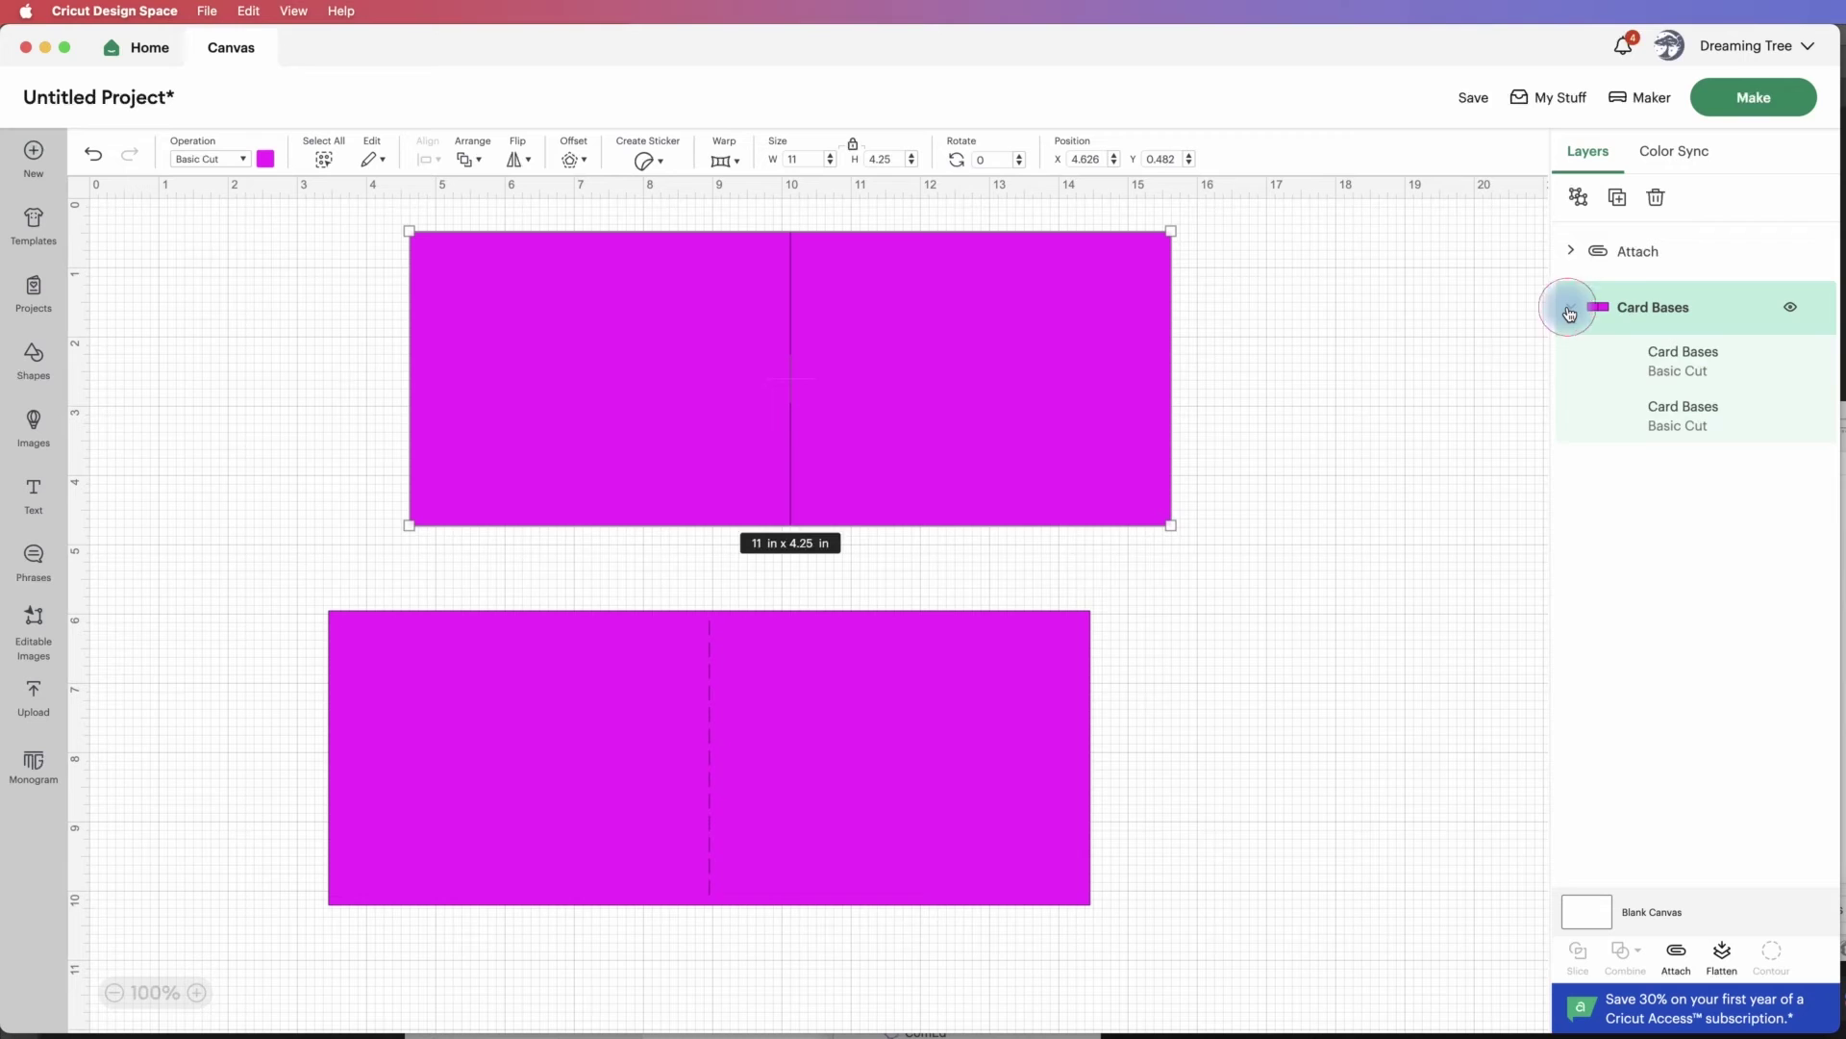
left_click(1683, 356)
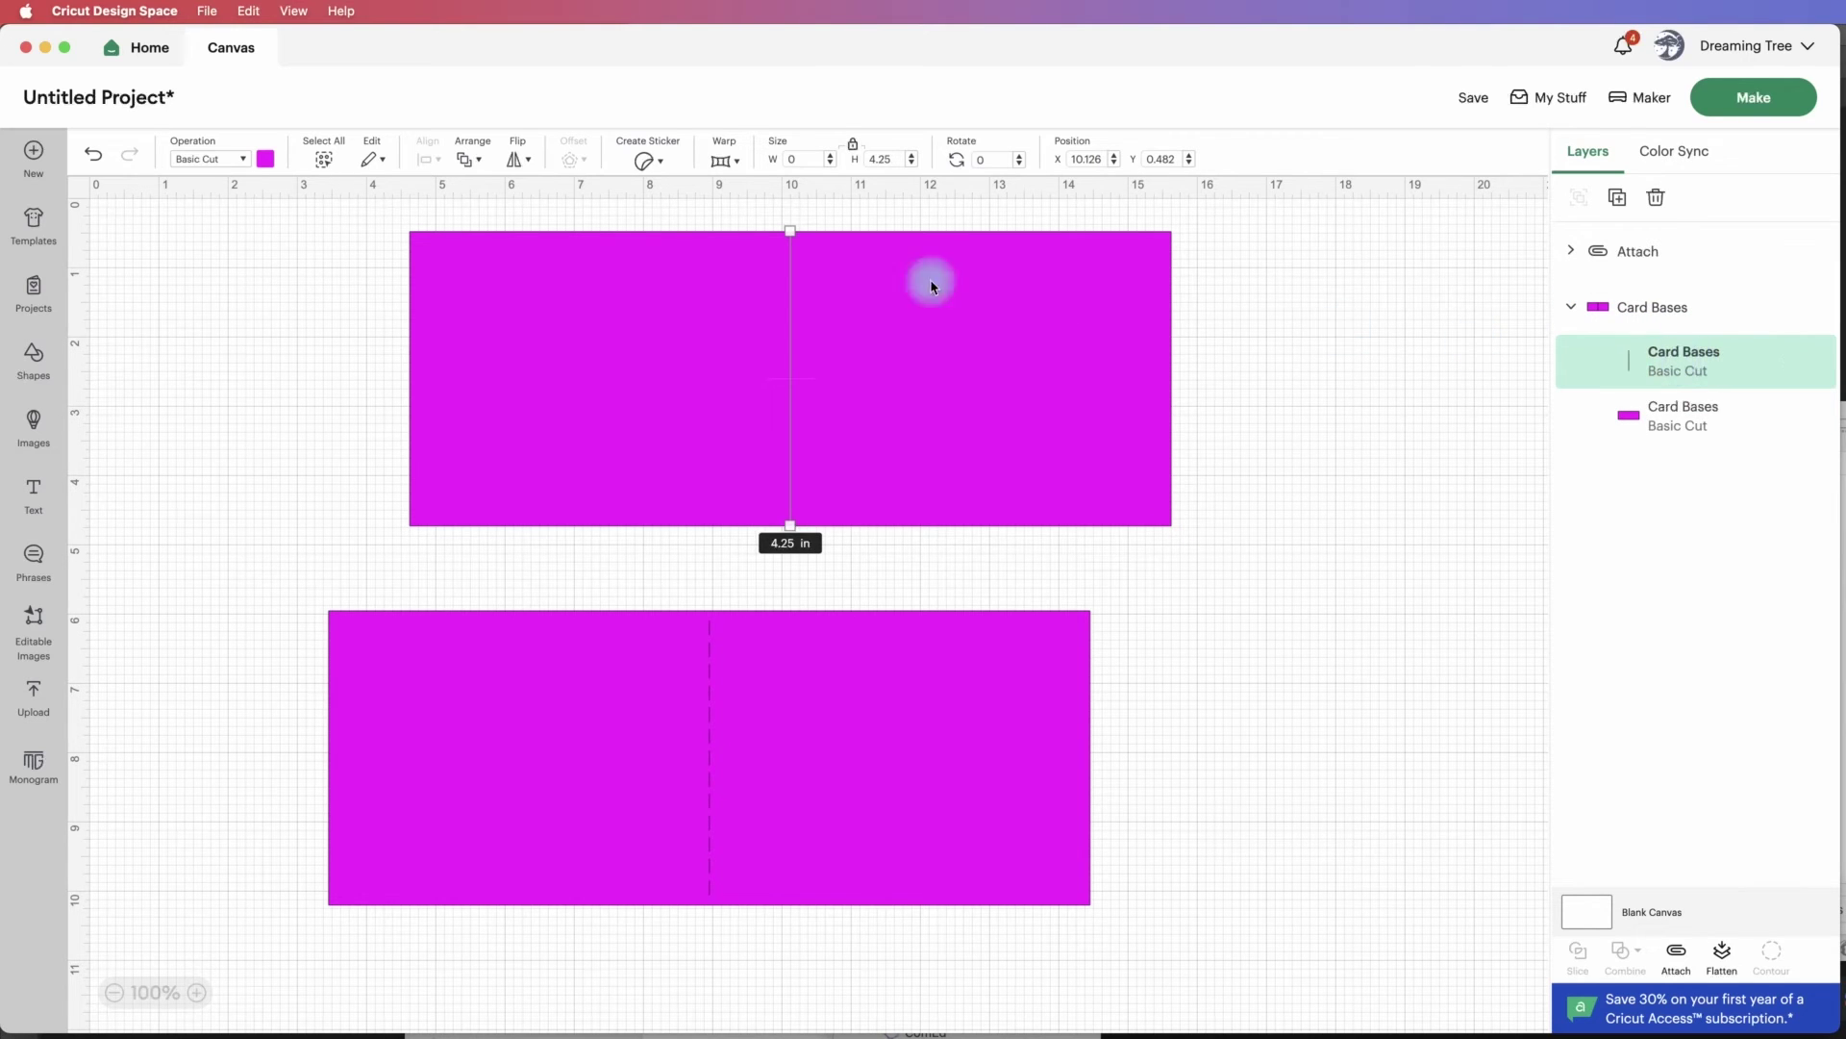
left_click(239, 162)
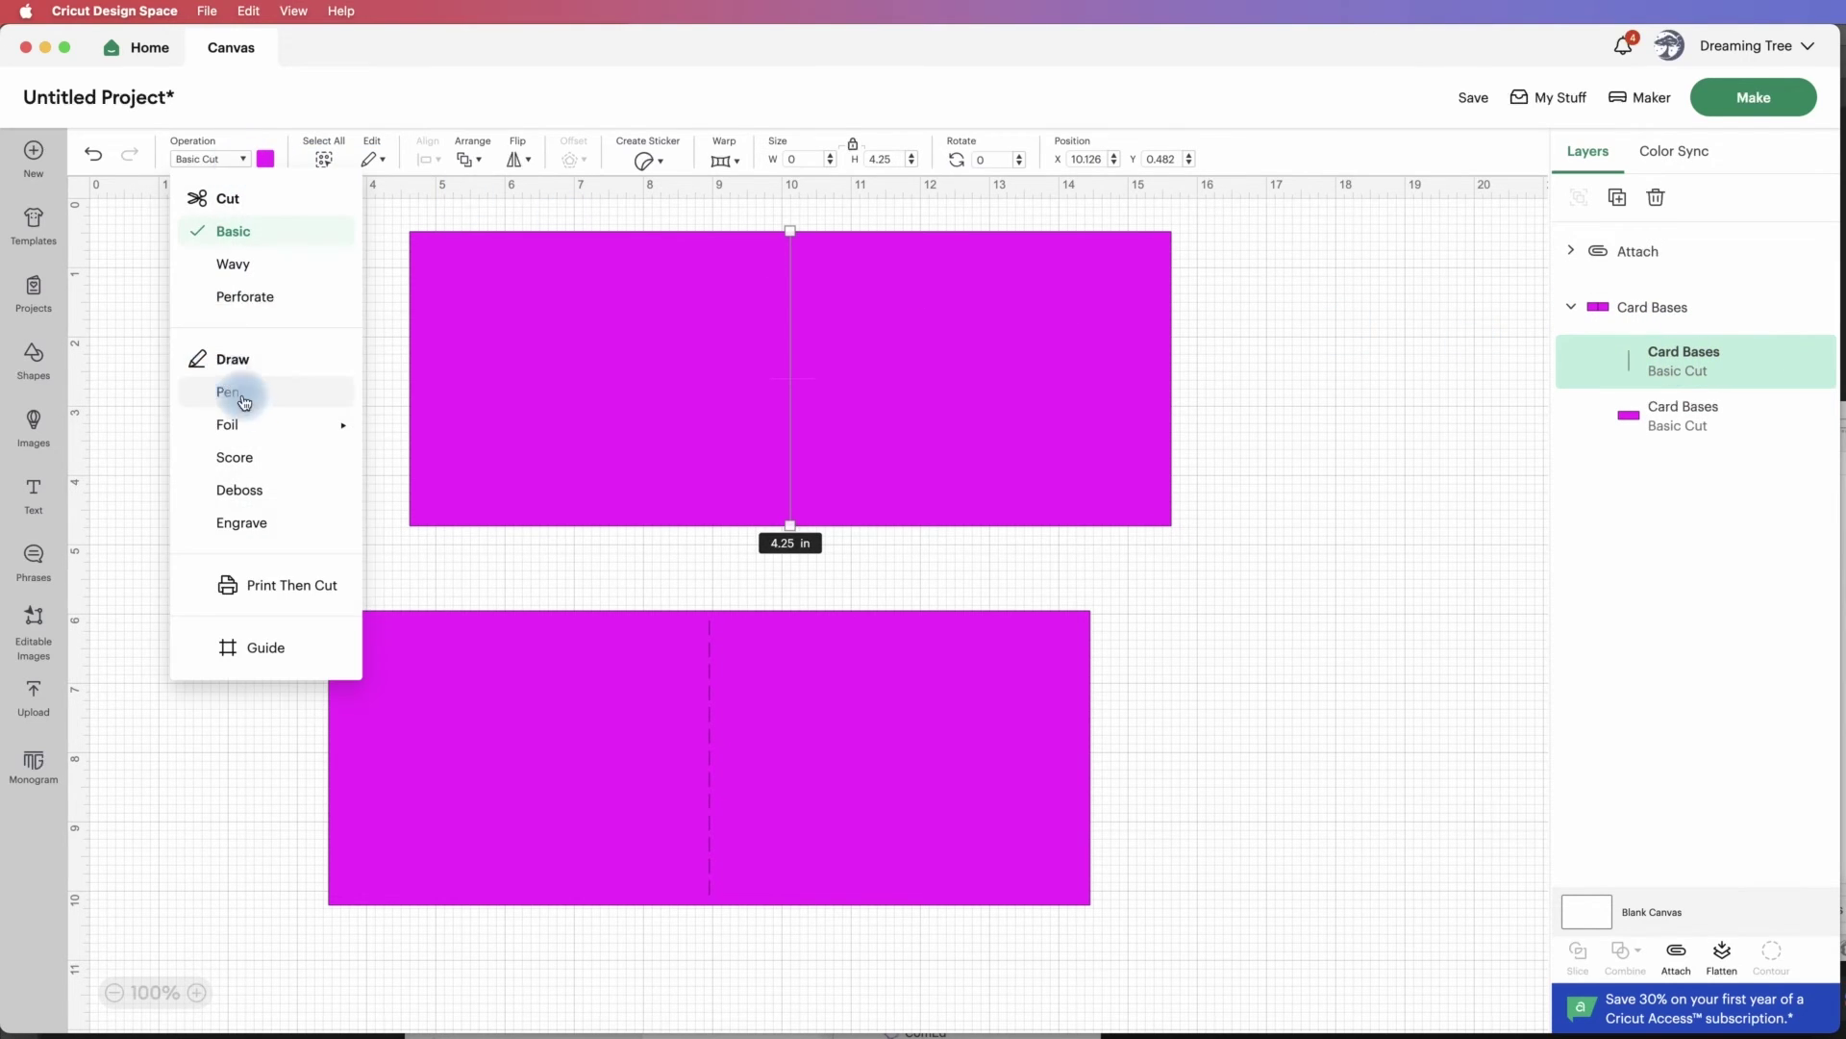
left_click(264, 463)
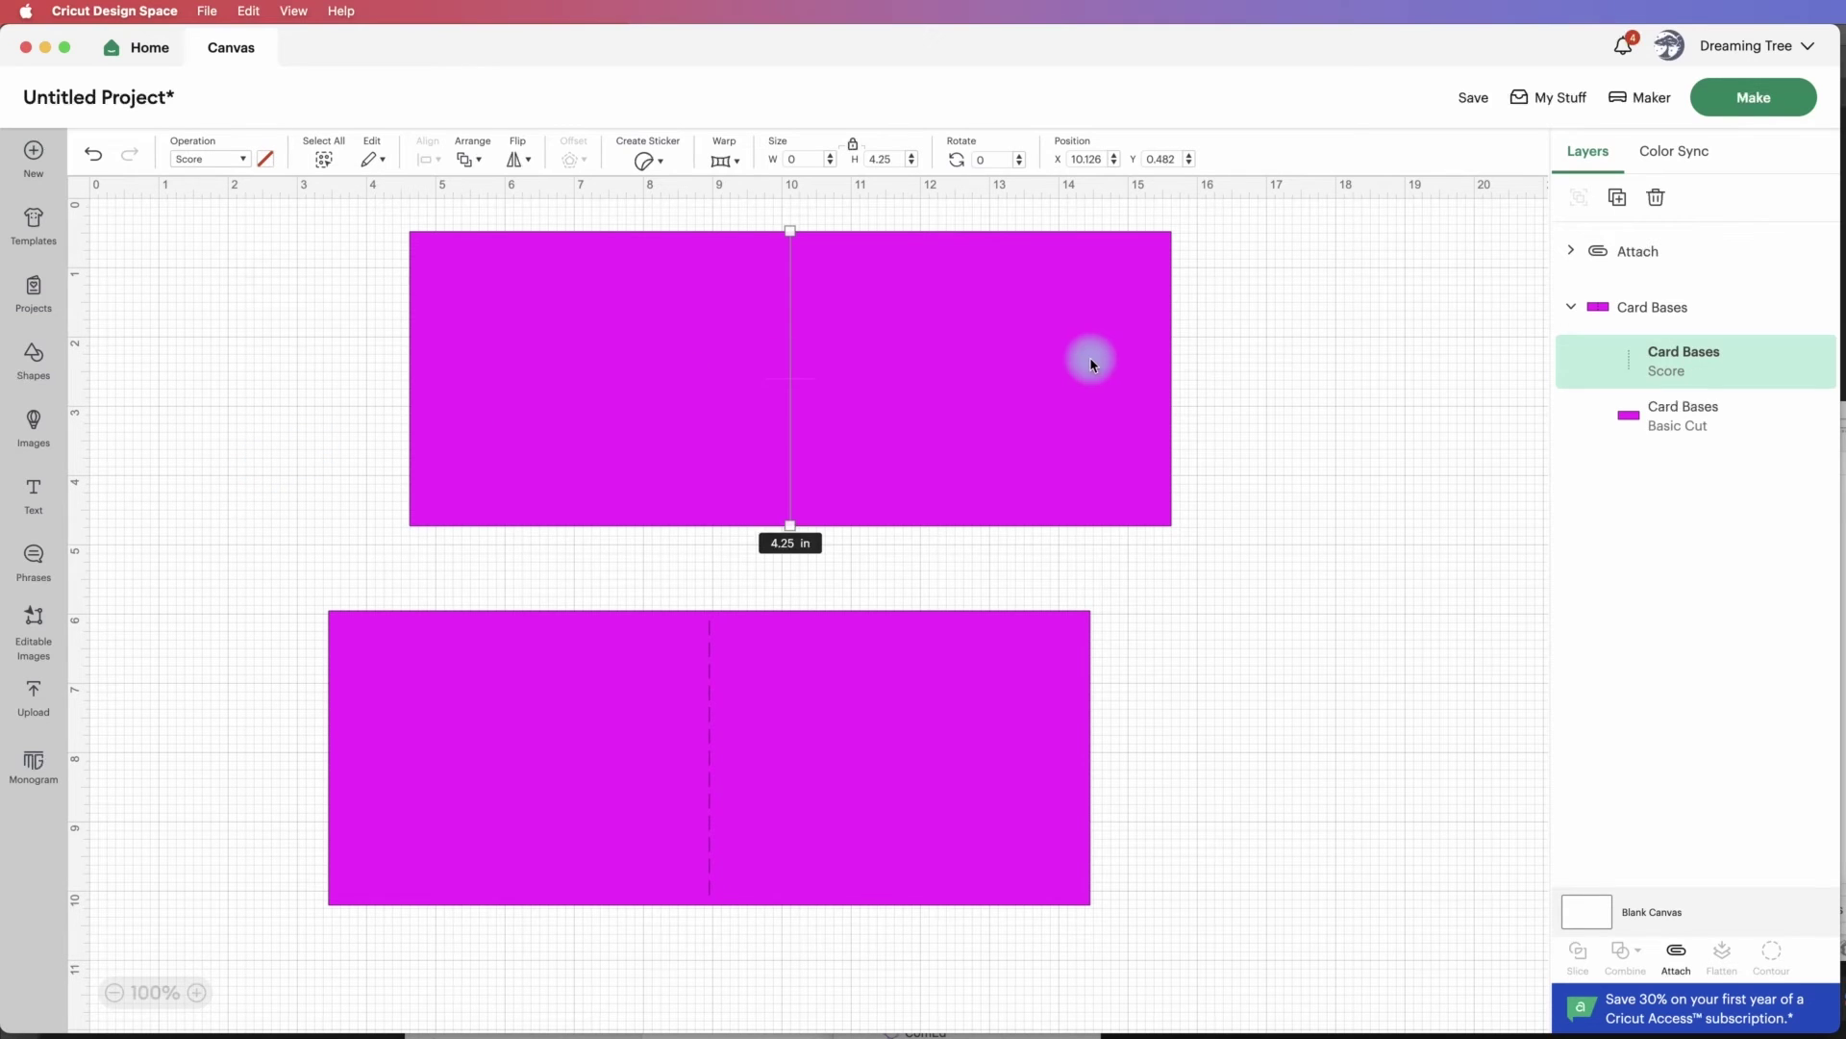
left_click(1197, 367)
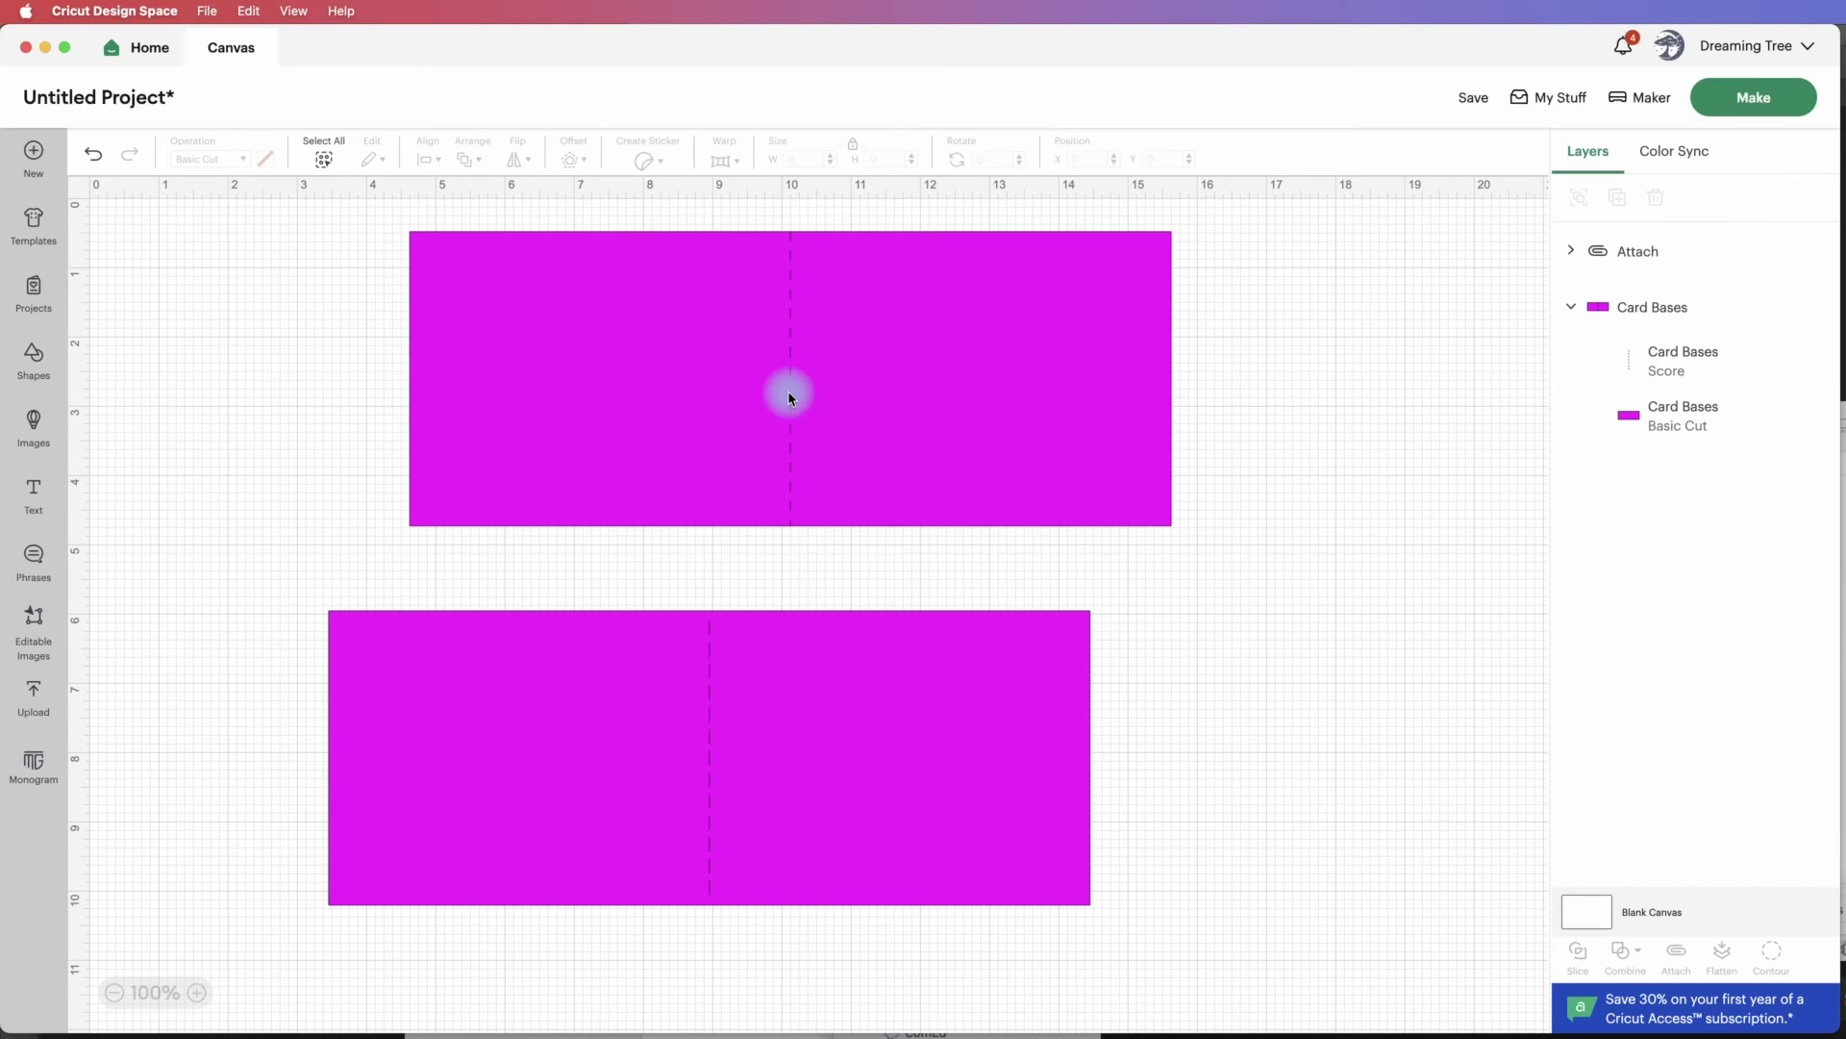
Attach the score line to its rectangle on the upper card base
left_click(955, 390)
left_click(1289, 387)
left_click(1082, 366)
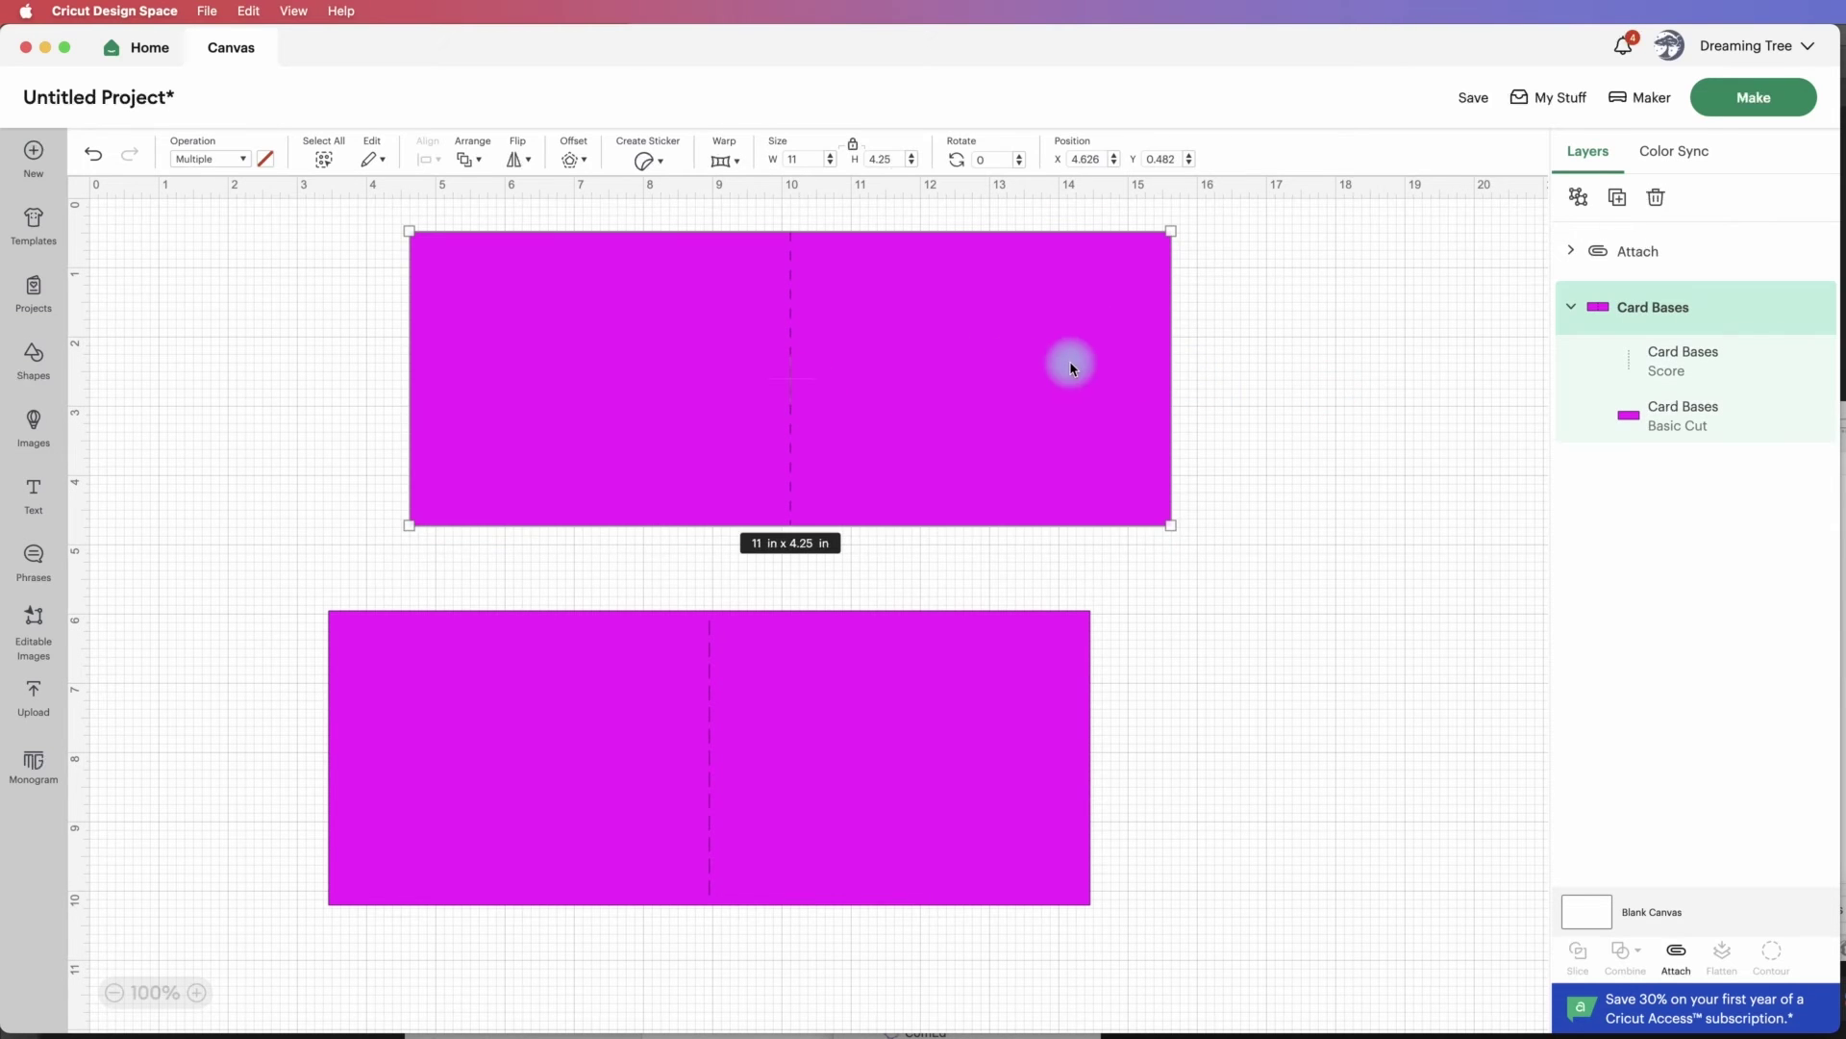
left_click(1676, 952)
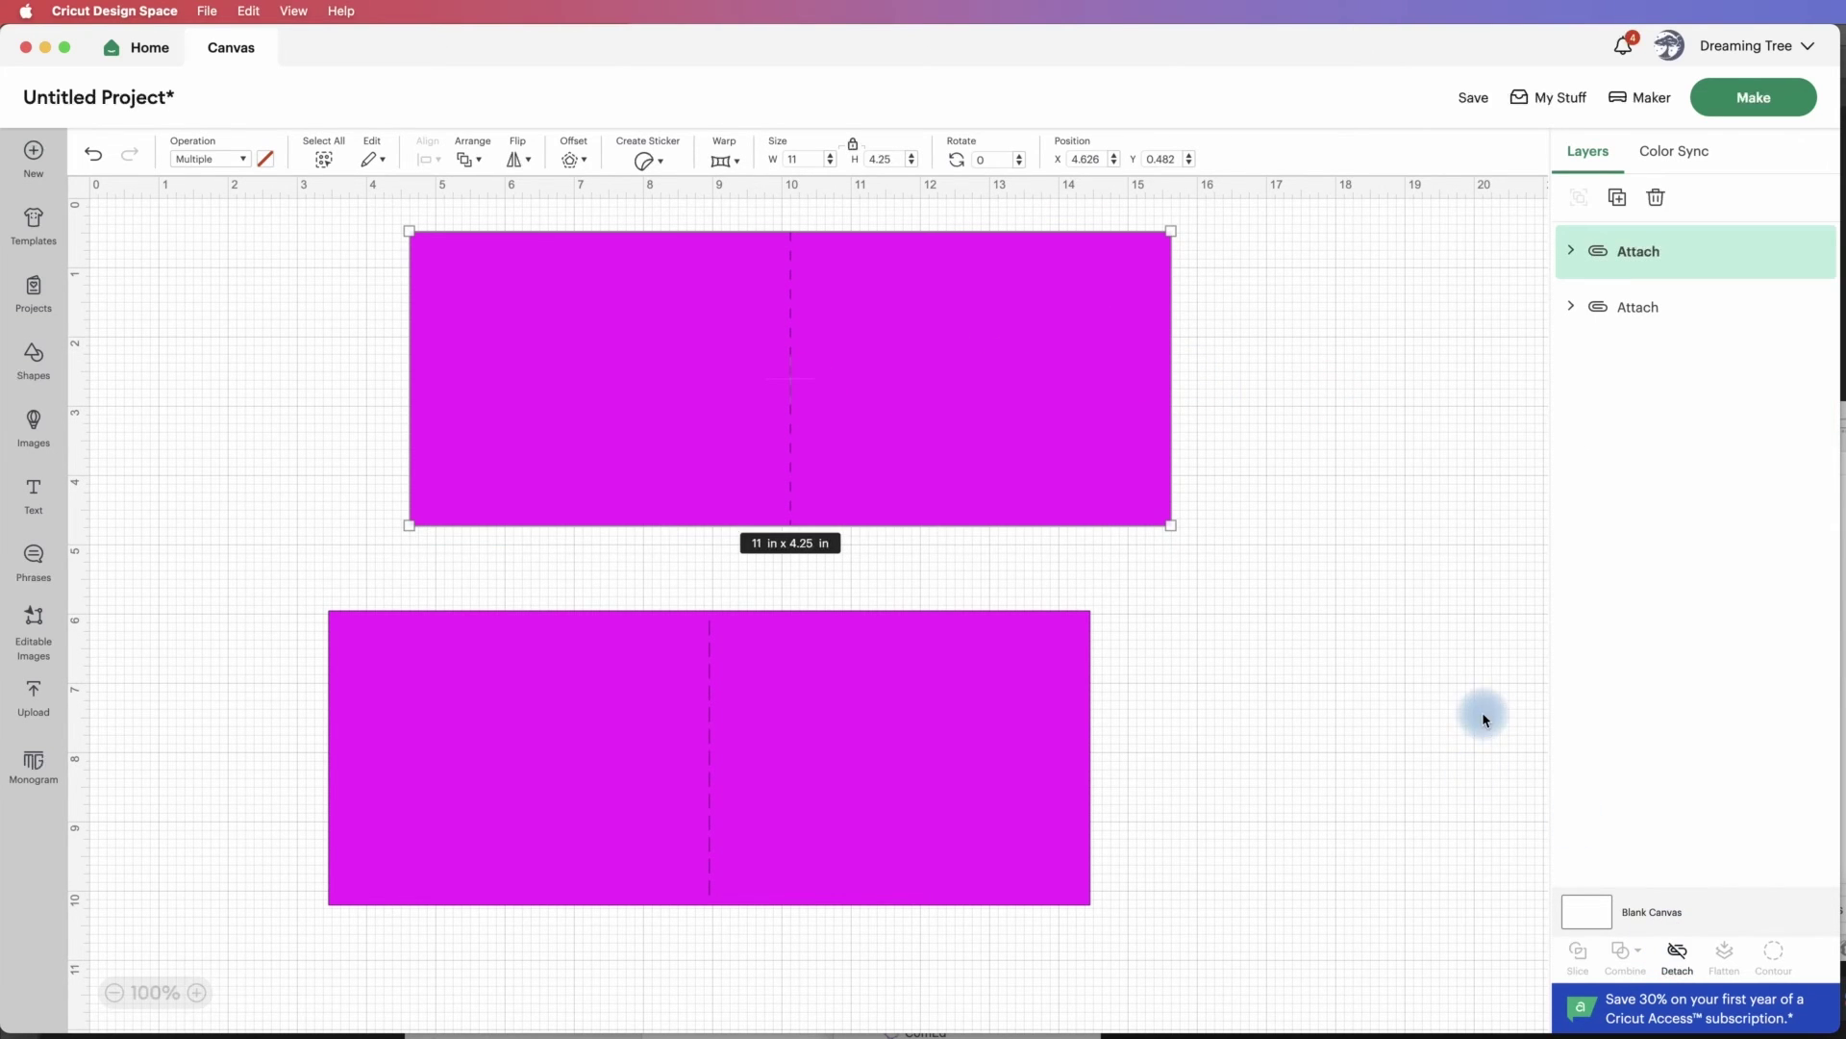
Prepare the project for making and check both card bases on the 12 in x 12 in mat
left_click(1754, 97)
left_click(862, 604)
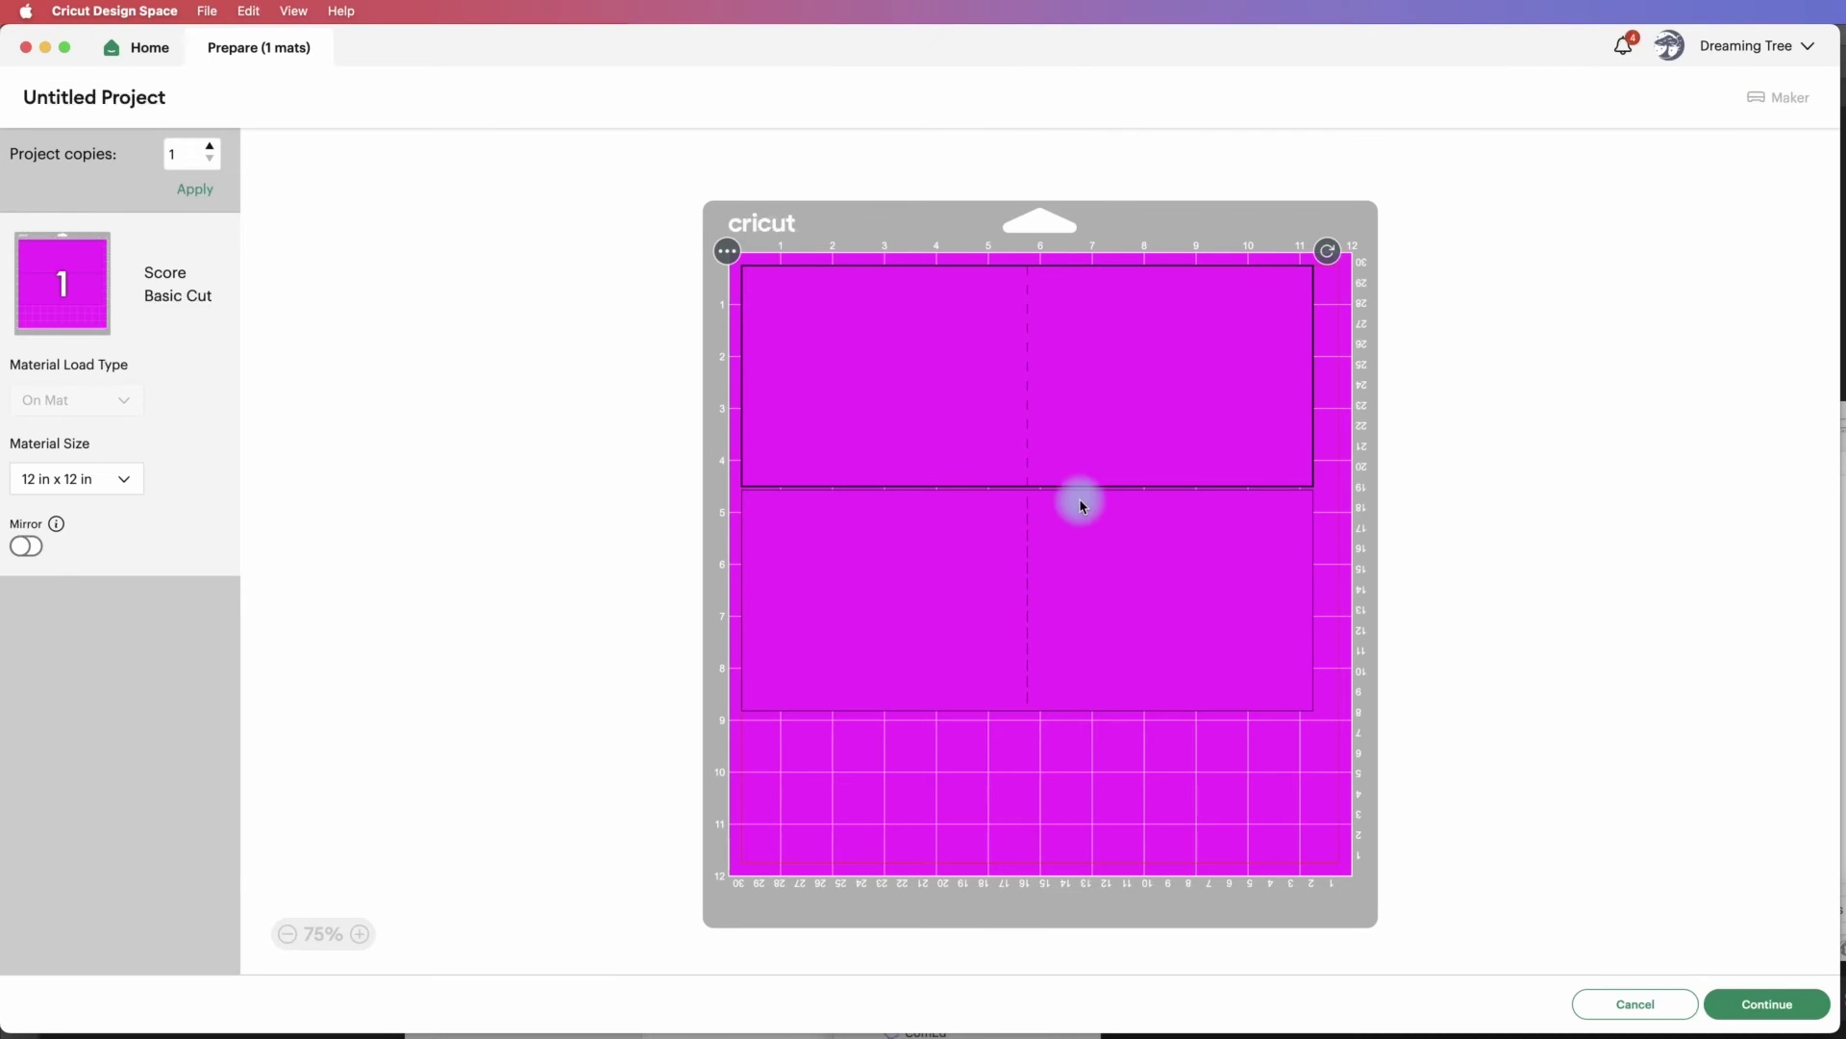
left_click(1065, 552)
left_click(1096, 366)
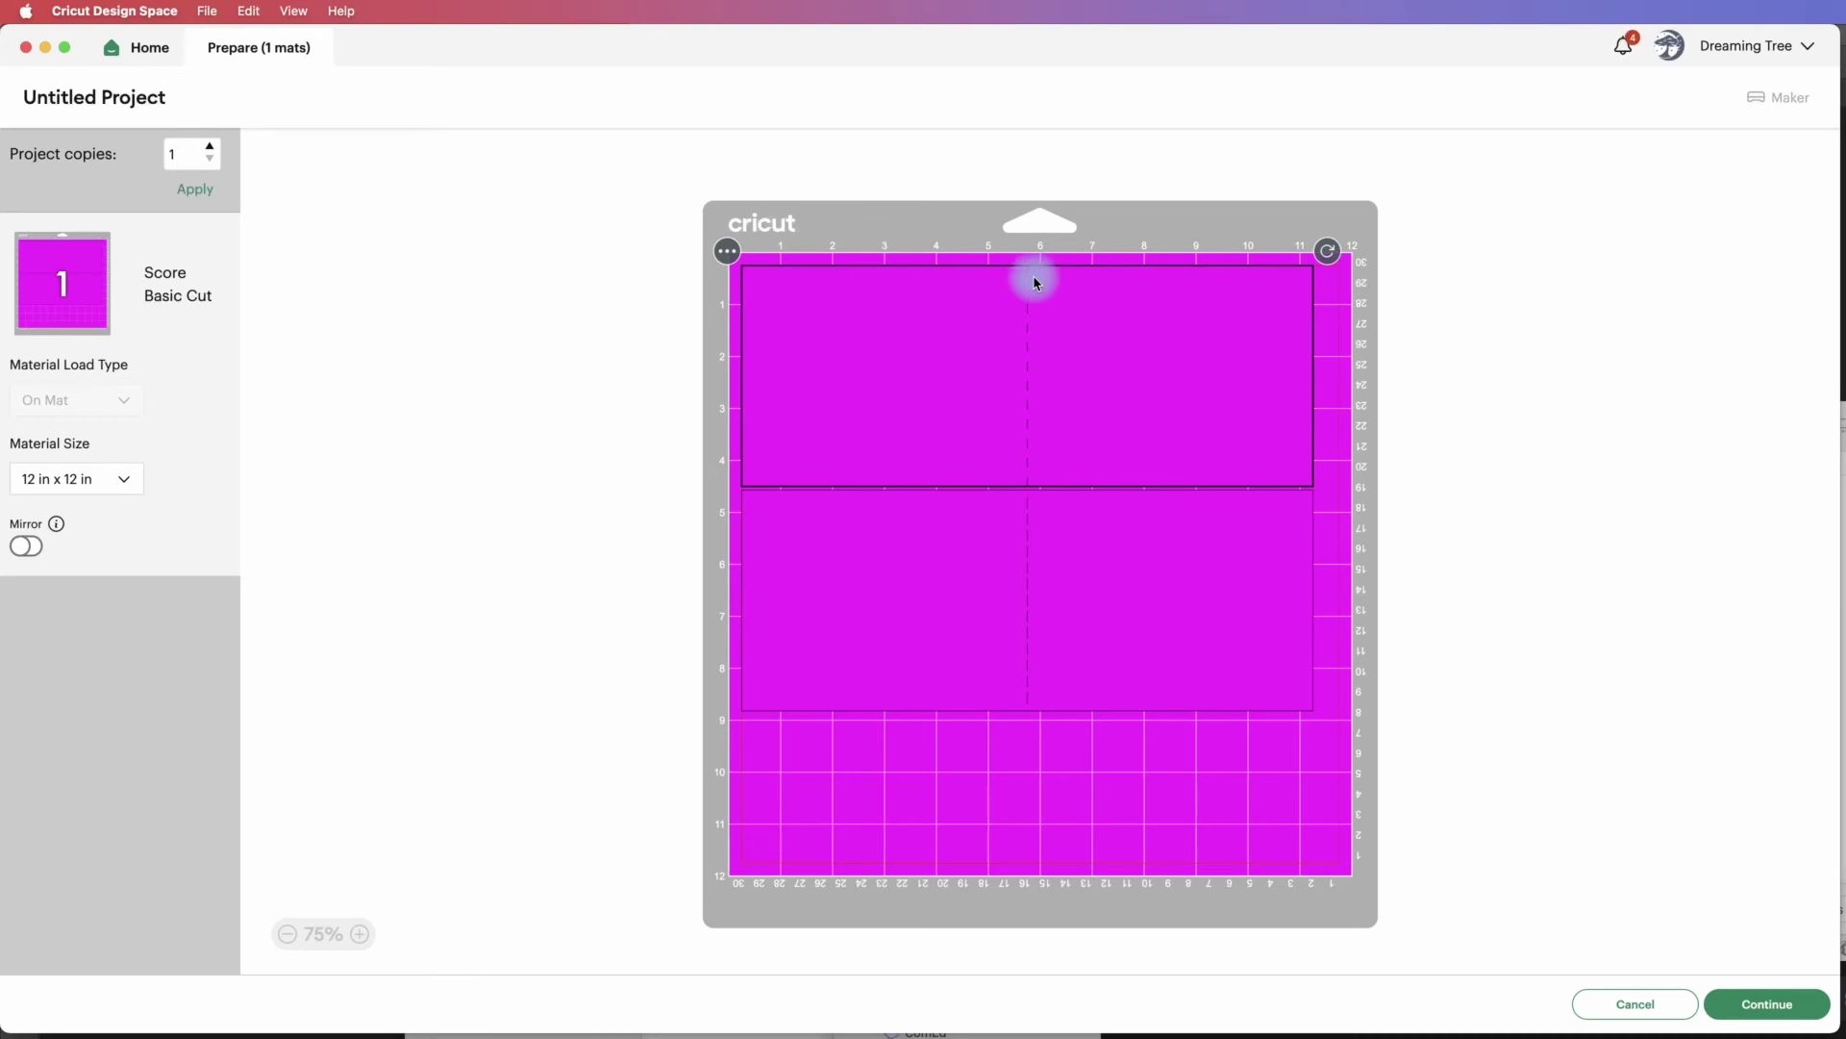